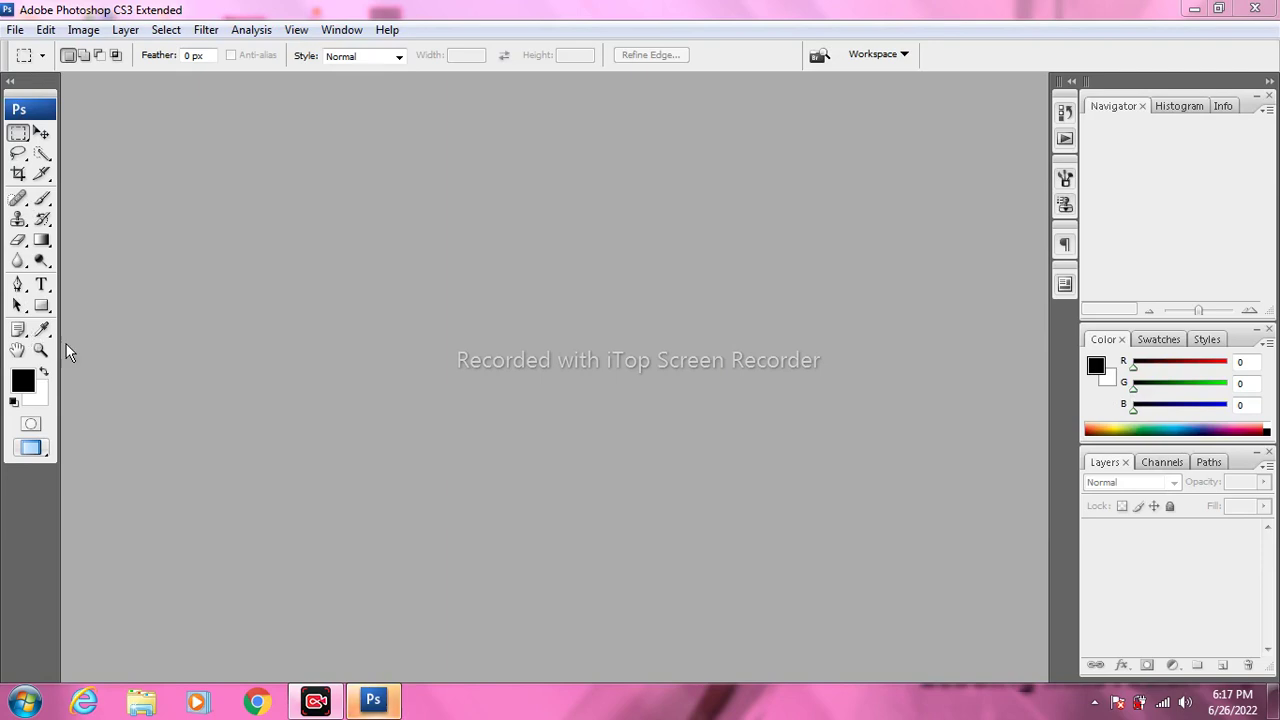
Start opening an image and browse to D: > Wallpapers Collection > Film Insutry > BollyWood Actors > shahrukh khan.
click(15, 30)
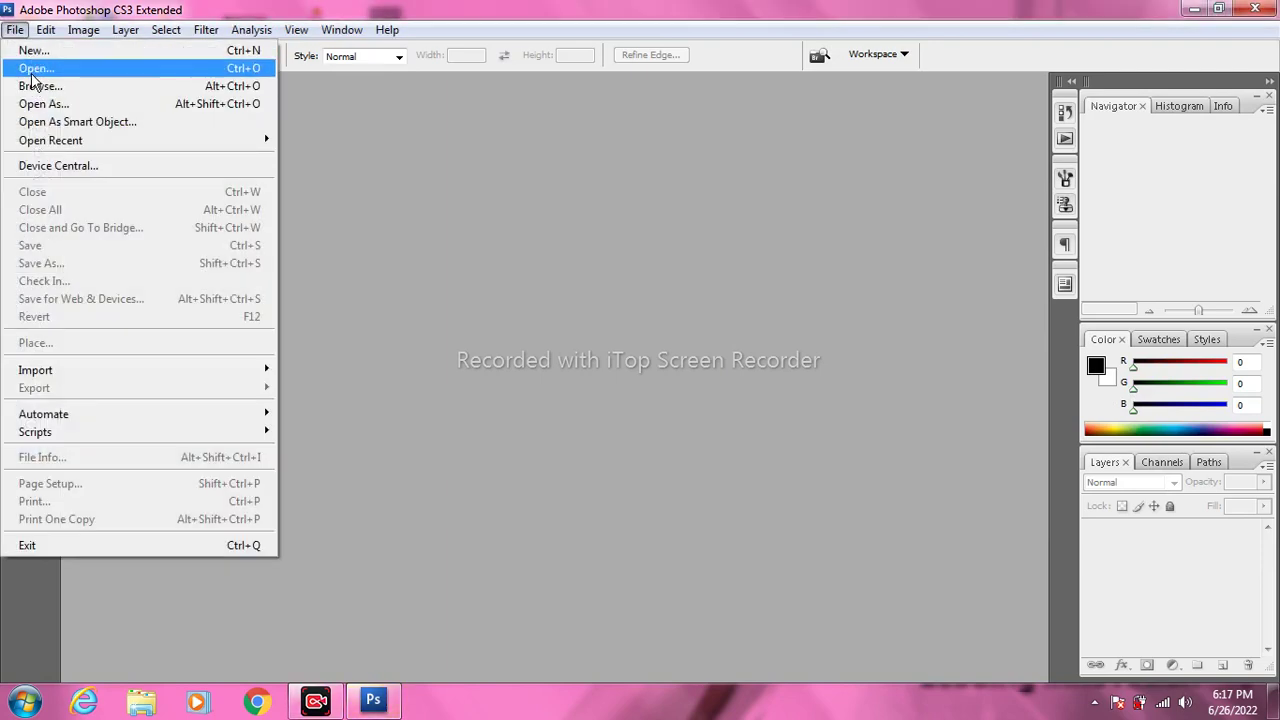
click(474, 162)
double_click(469, 175)
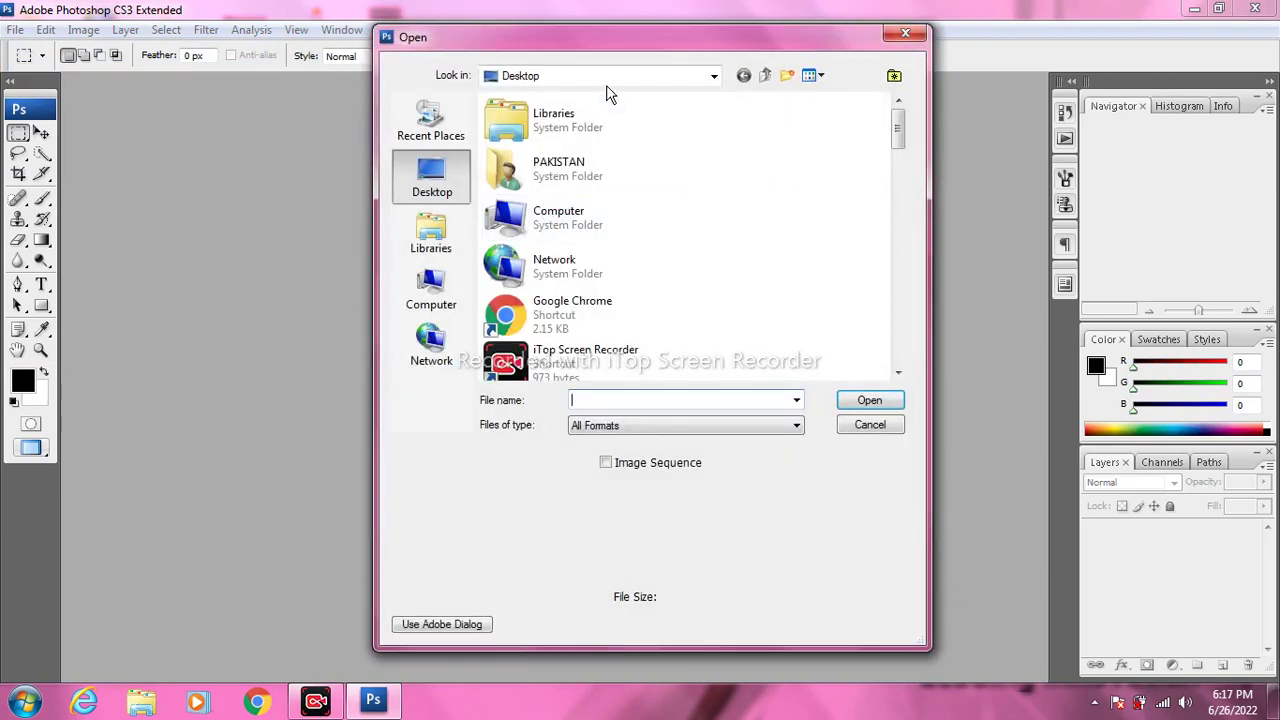
click(592, 78)
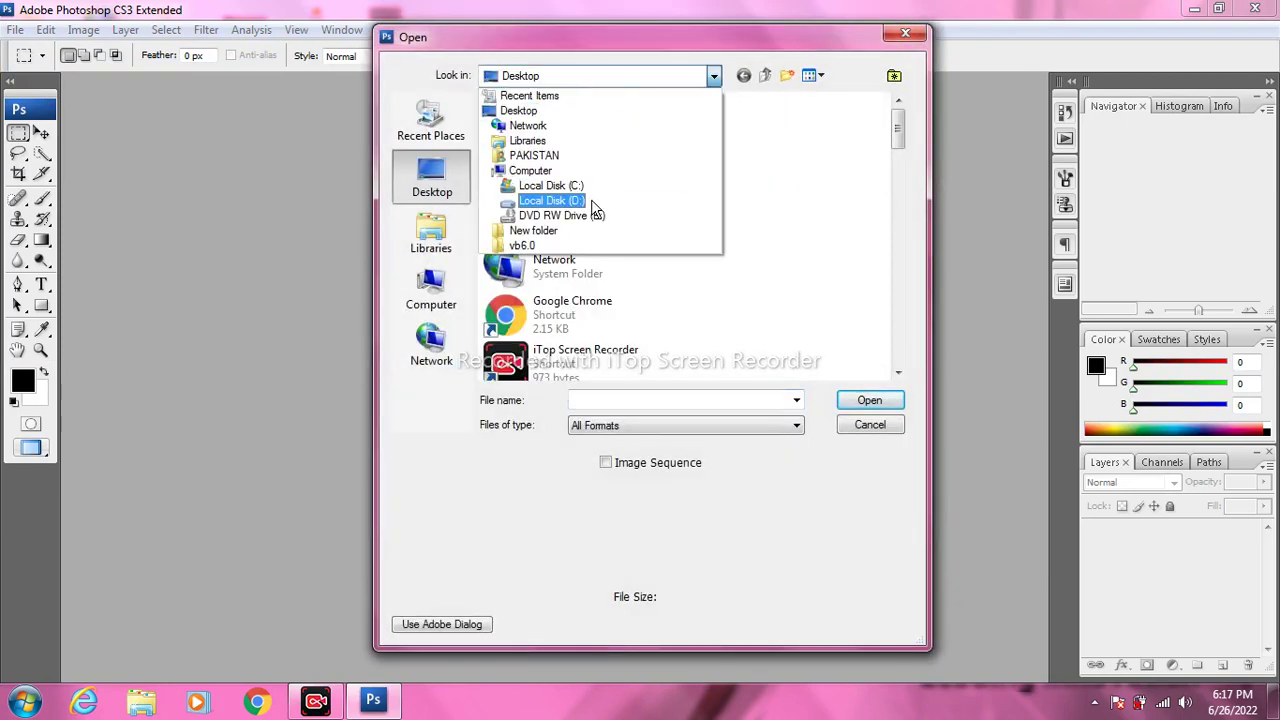
click(591, 203)
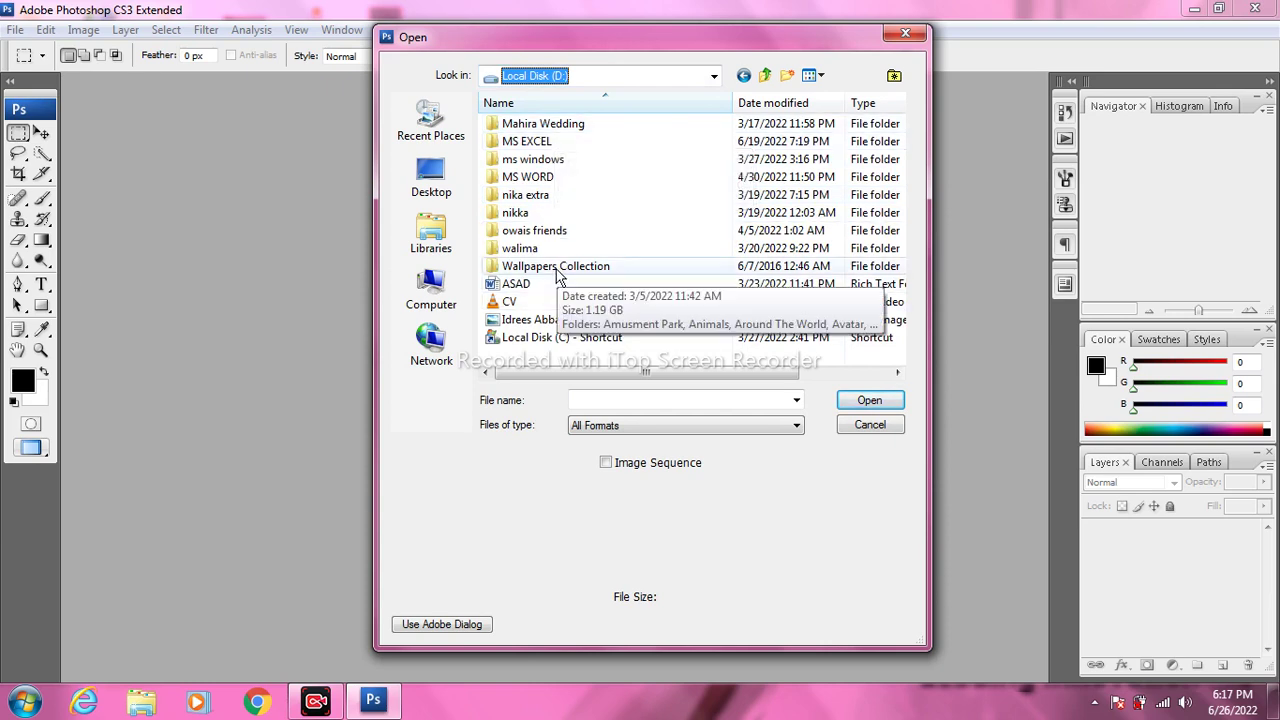
click(592, 76)
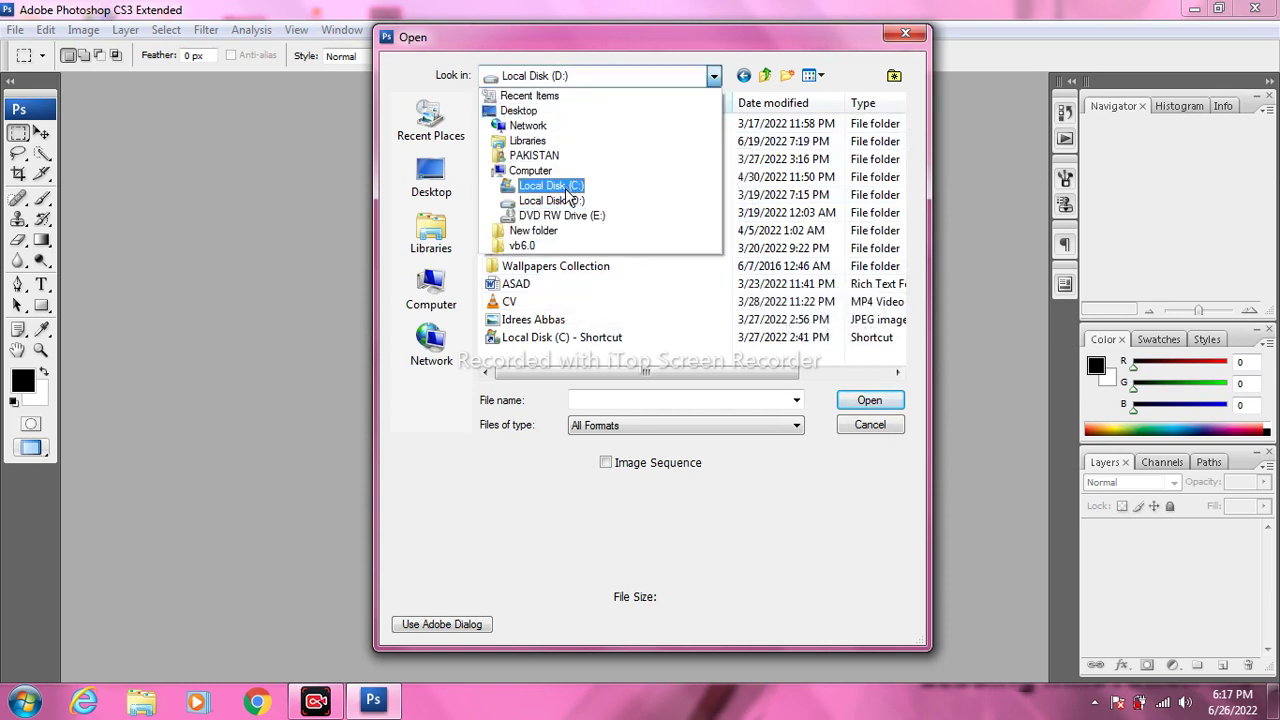
click(570, 210)
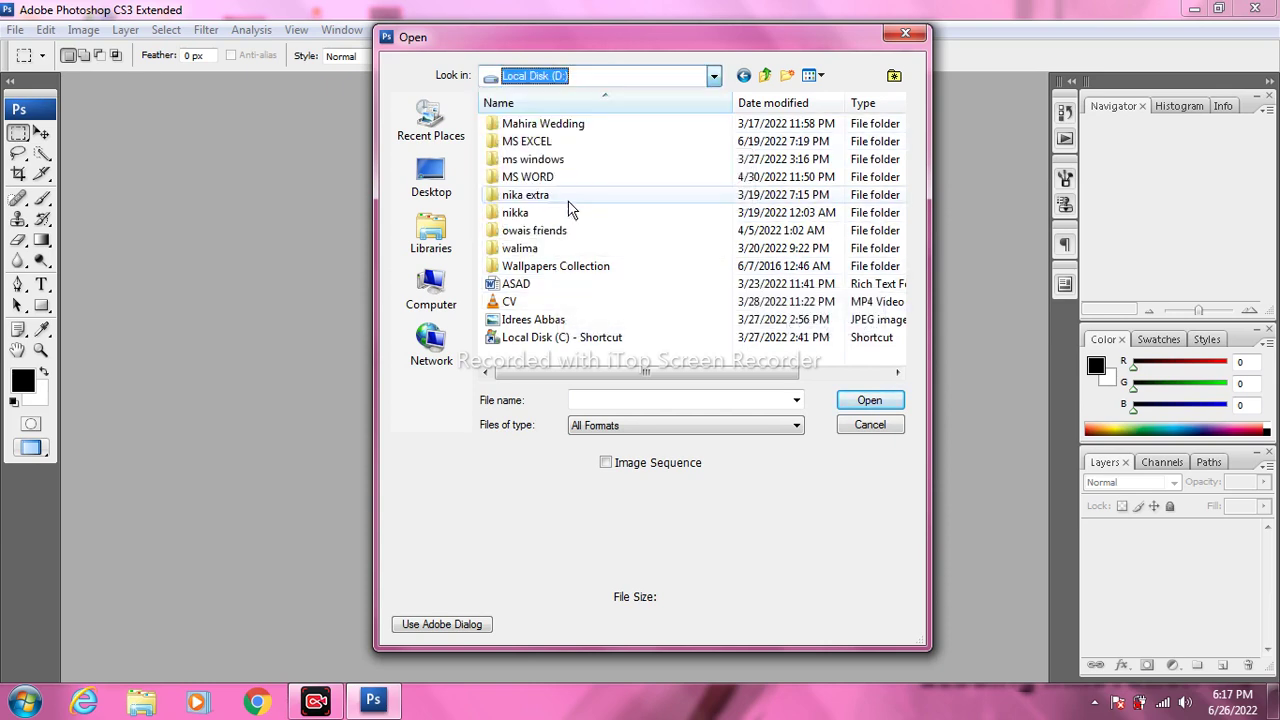
double_click(563, 266)
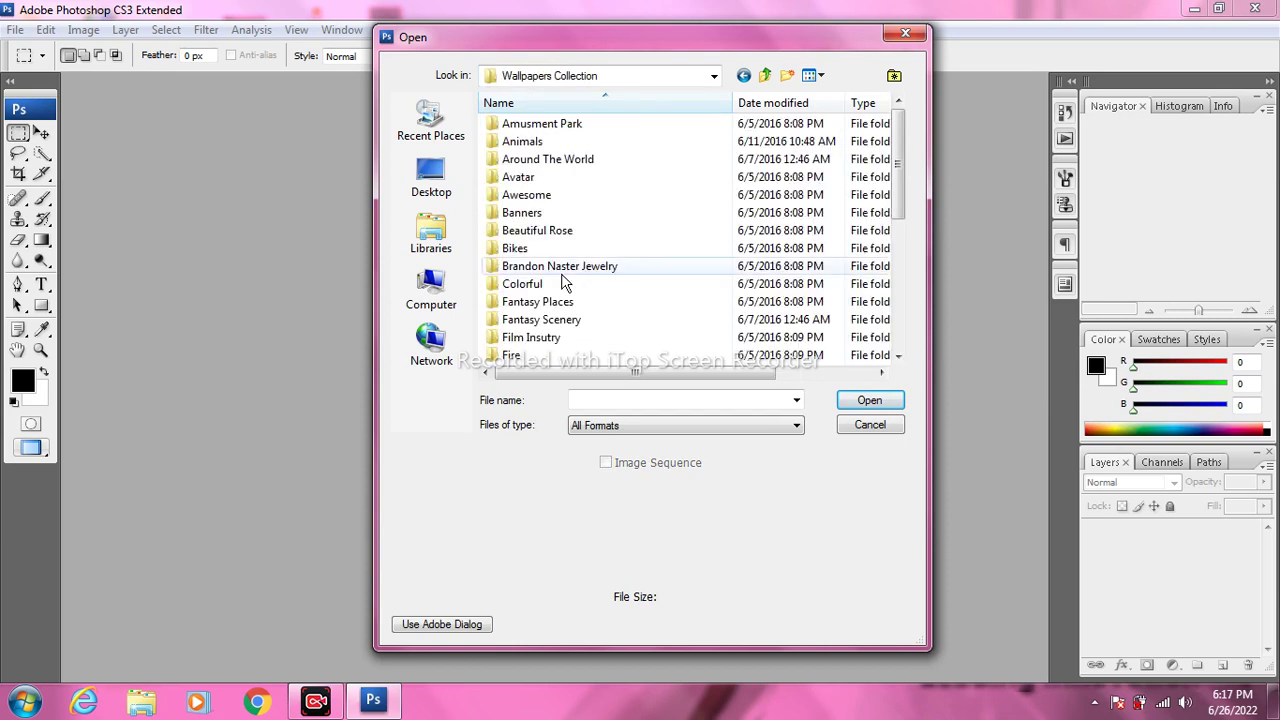
double_click(538, 340)
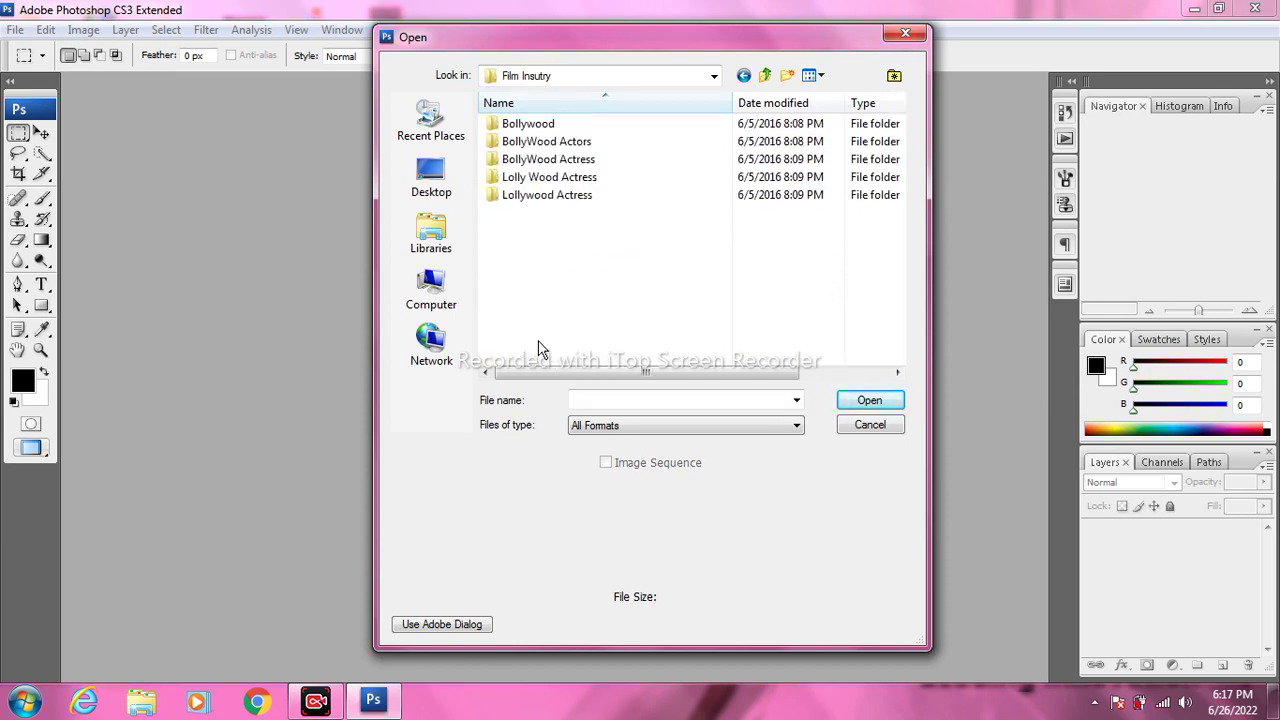
double_click(565, 144)
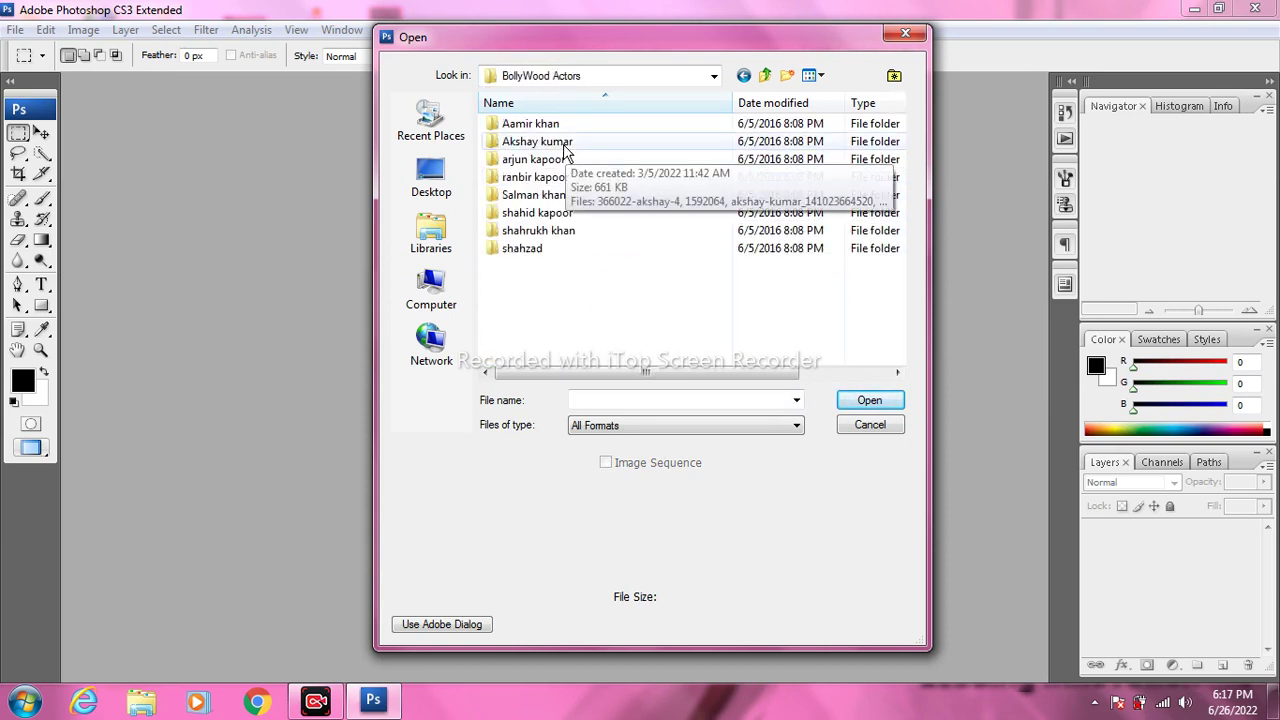
double_click(543, 231)
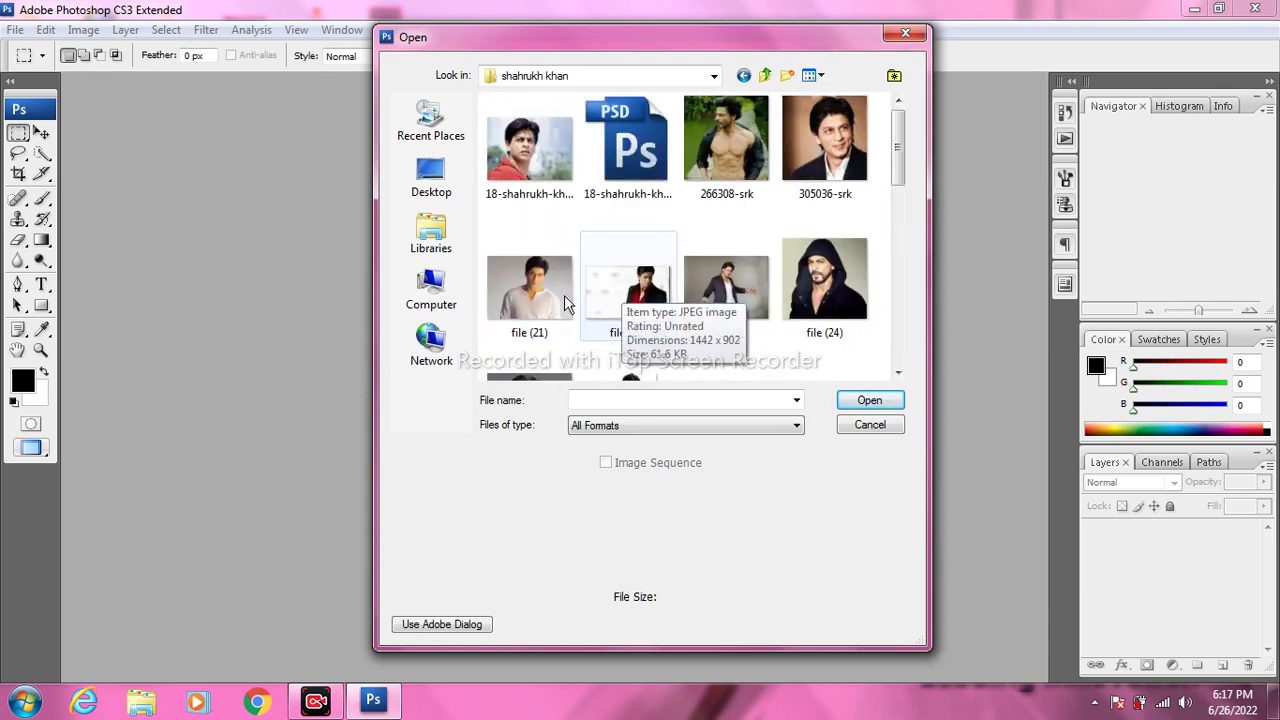
Open the images file (21), file (22) and file (24) together.
click(558, 296)
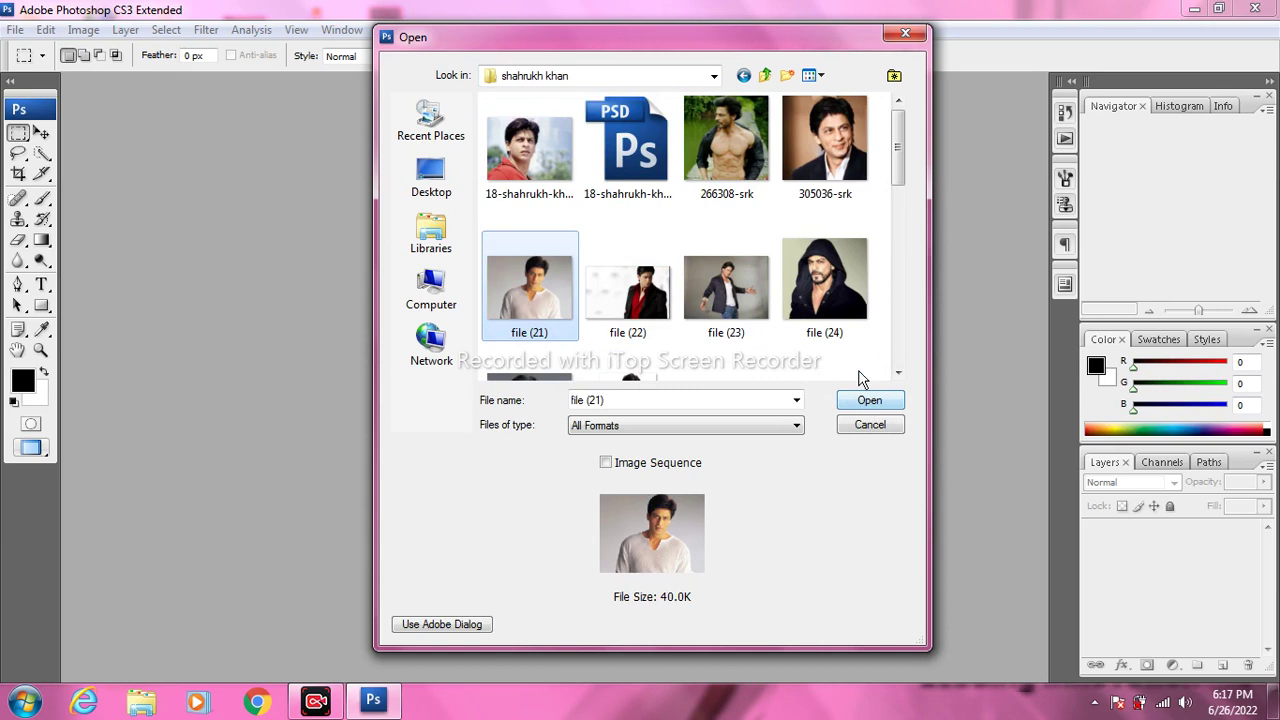
drag(858, 367, 505, 325)
click(803, 370)
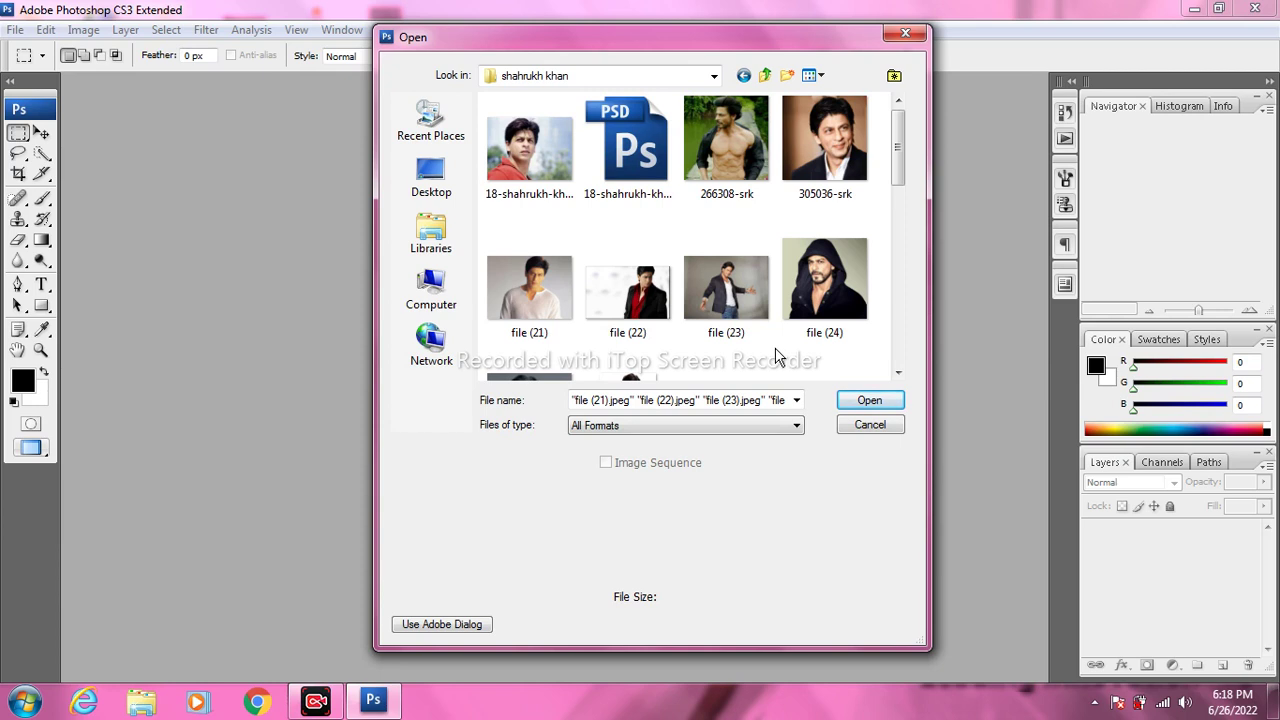
click(549, 296)
ctrl+click(812, 288)
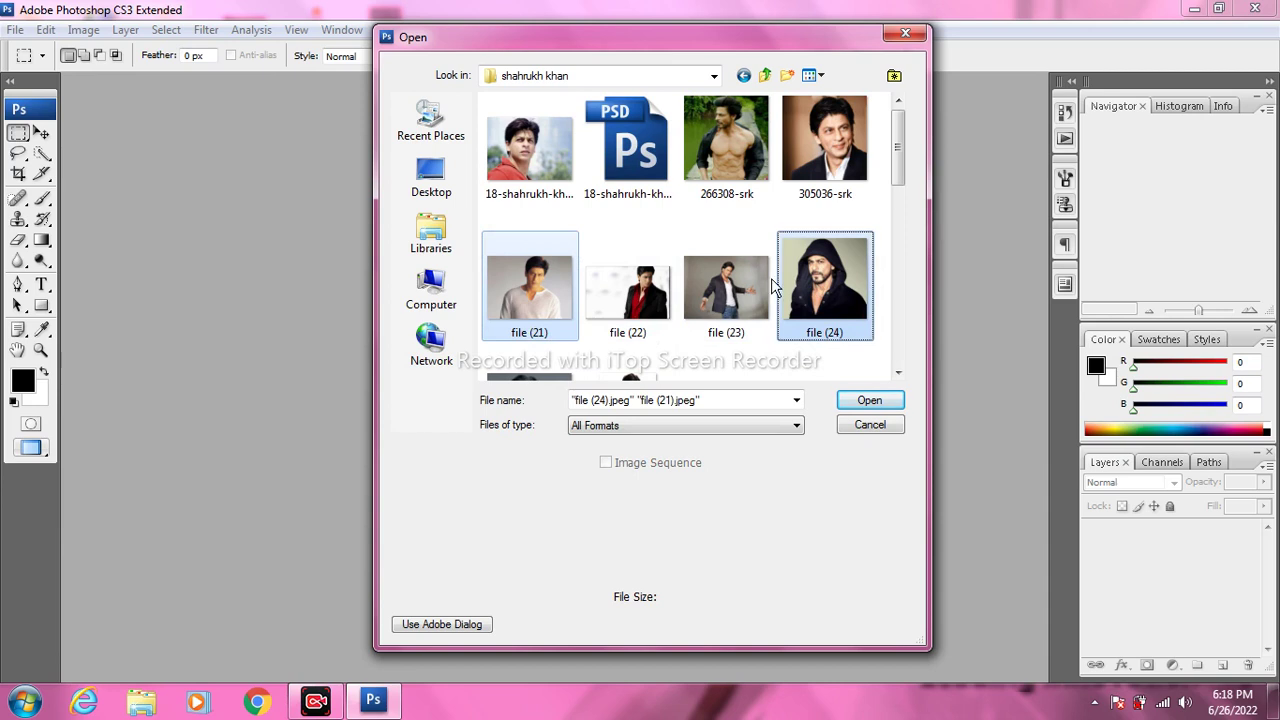
ctrl+click(640, 286)
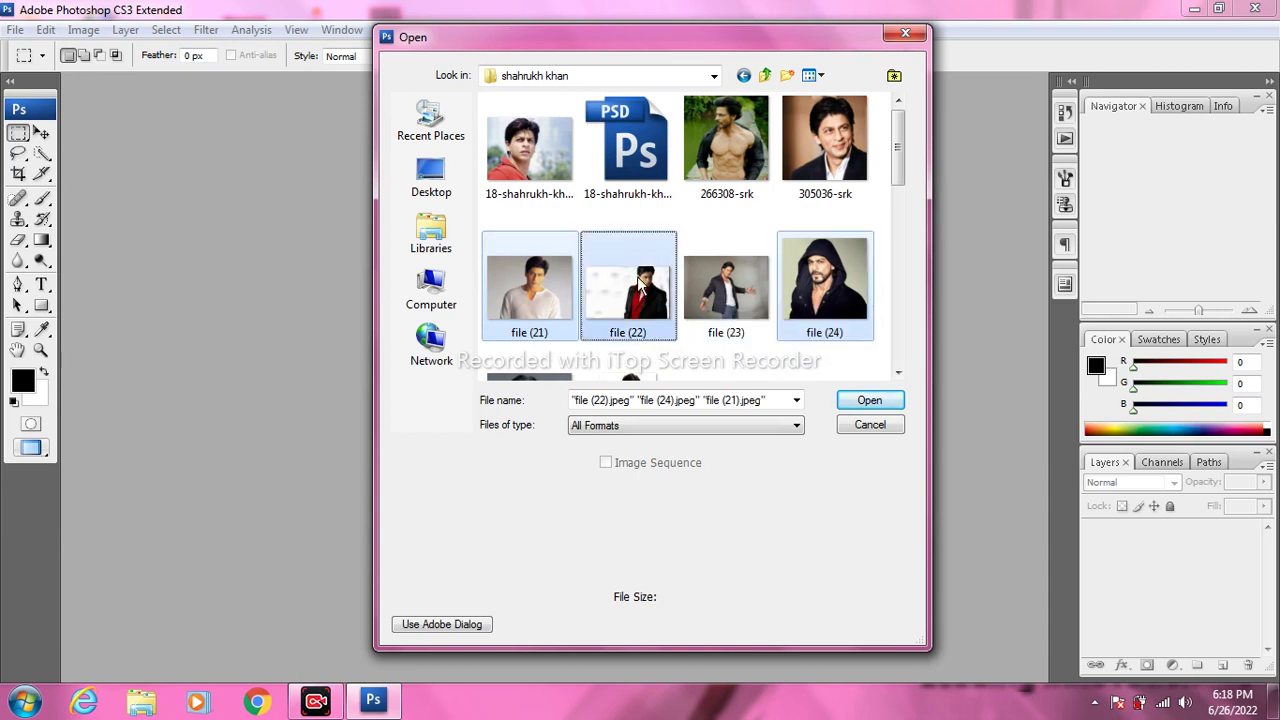
click(860, 401)
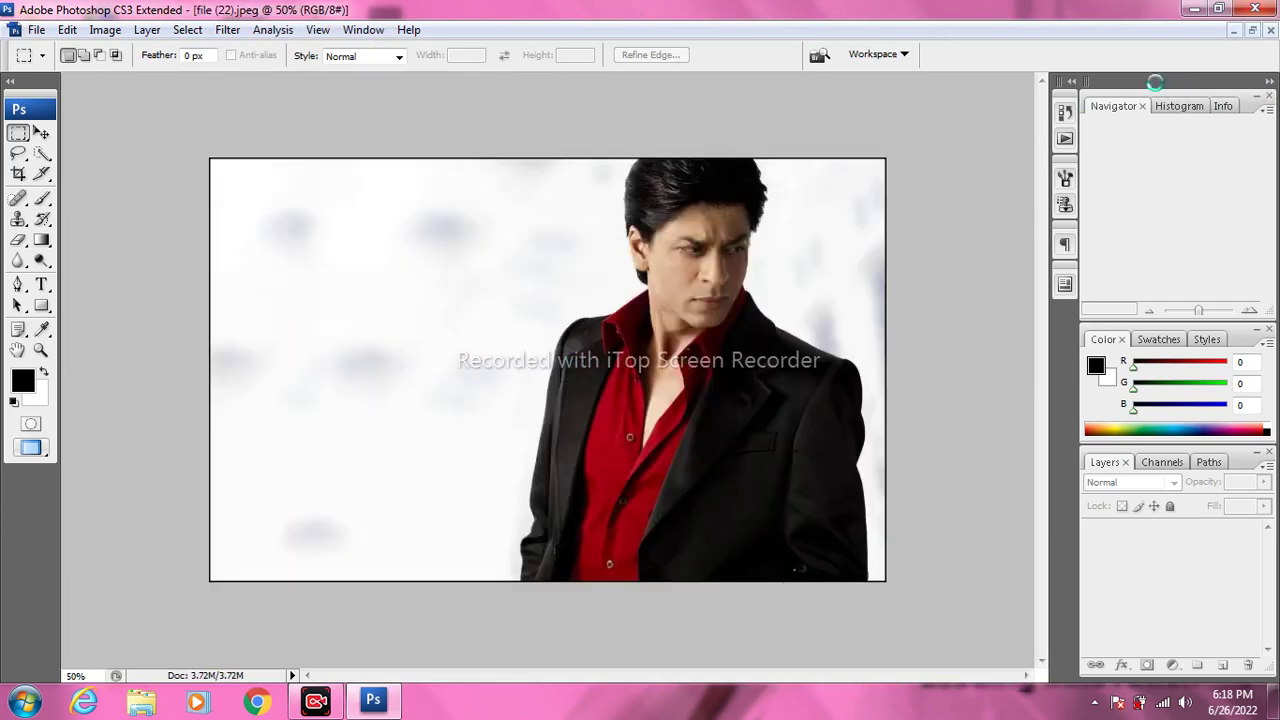
Collapse the side panels to icons and arrange the three images as separate floating windows.
click(1270, 83)
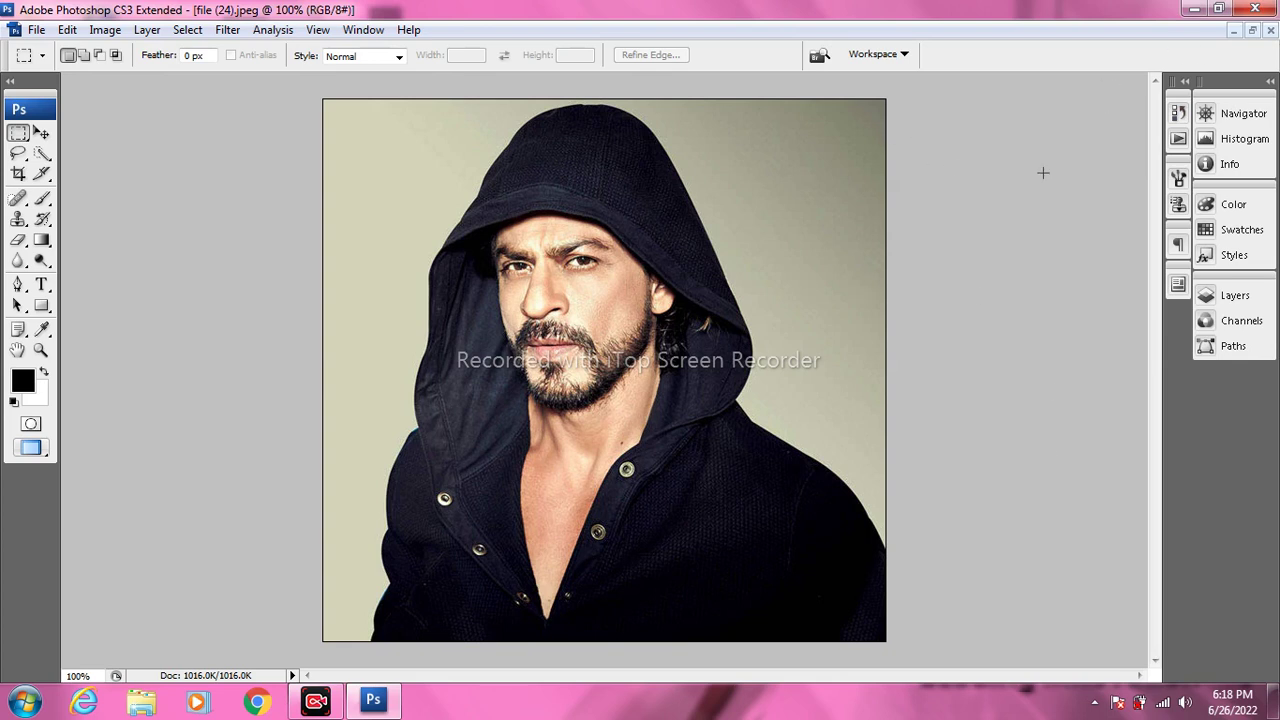
click(1252, 31)
drag(382, 105, 837, 181)
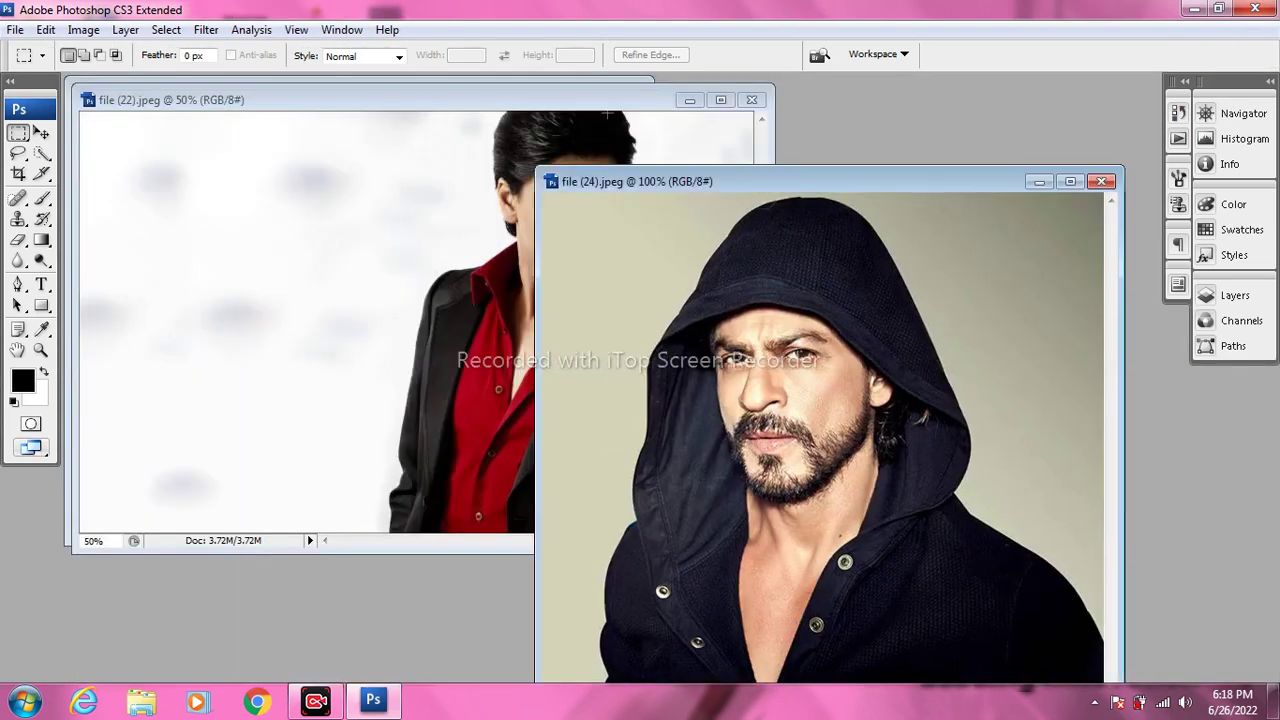
drag(497, 108, 805, 229)
drag(414, 99, 437, 106)
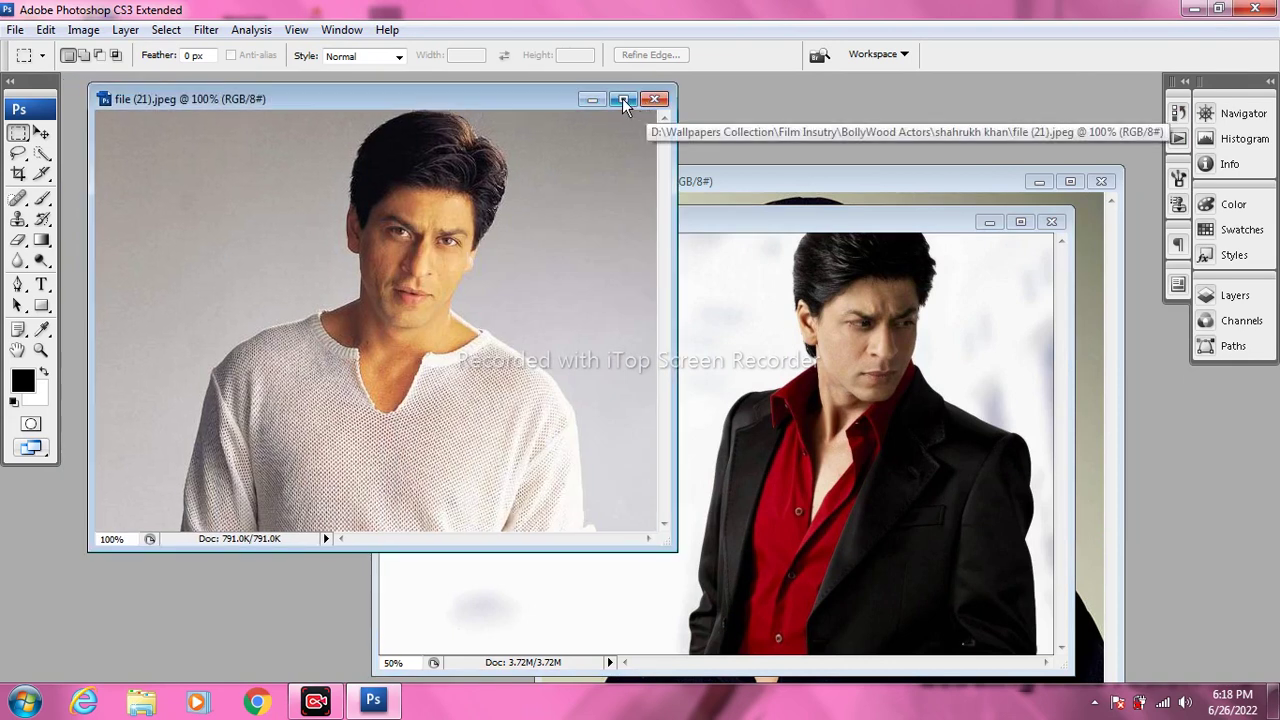
Maximize the file (21).jpeg image window.
click(623, 101)
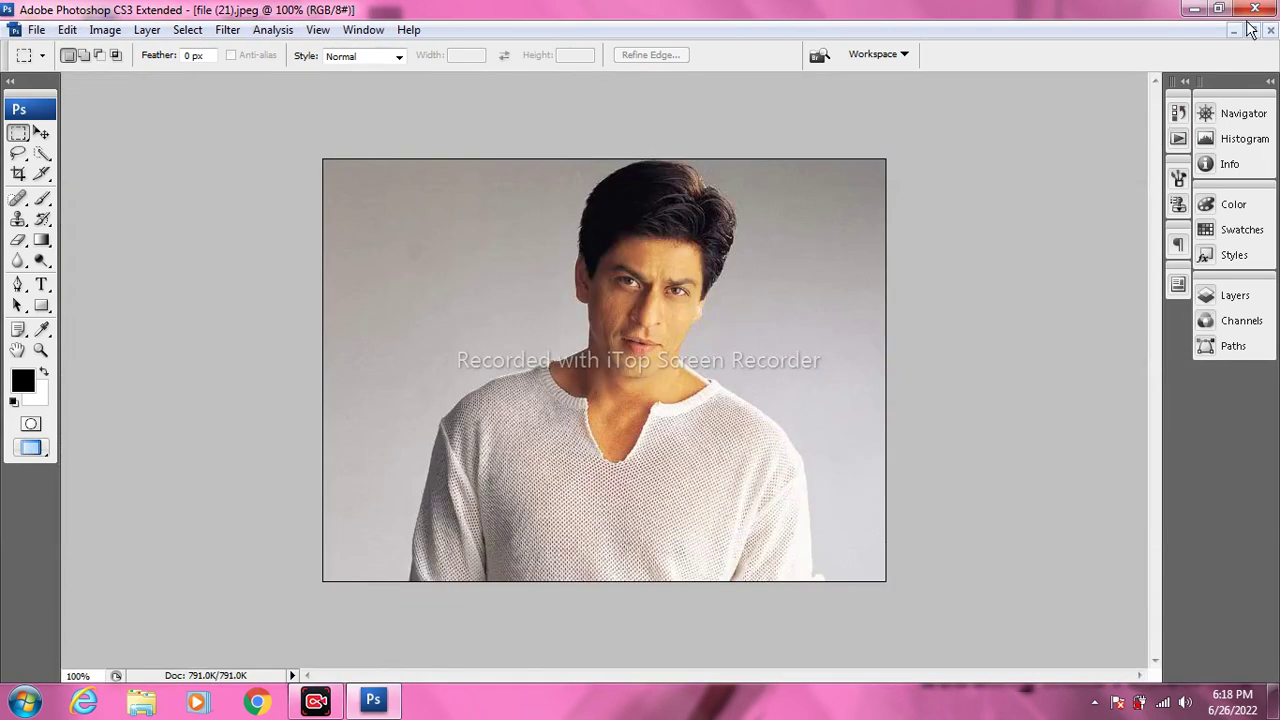
click(1253, 31)
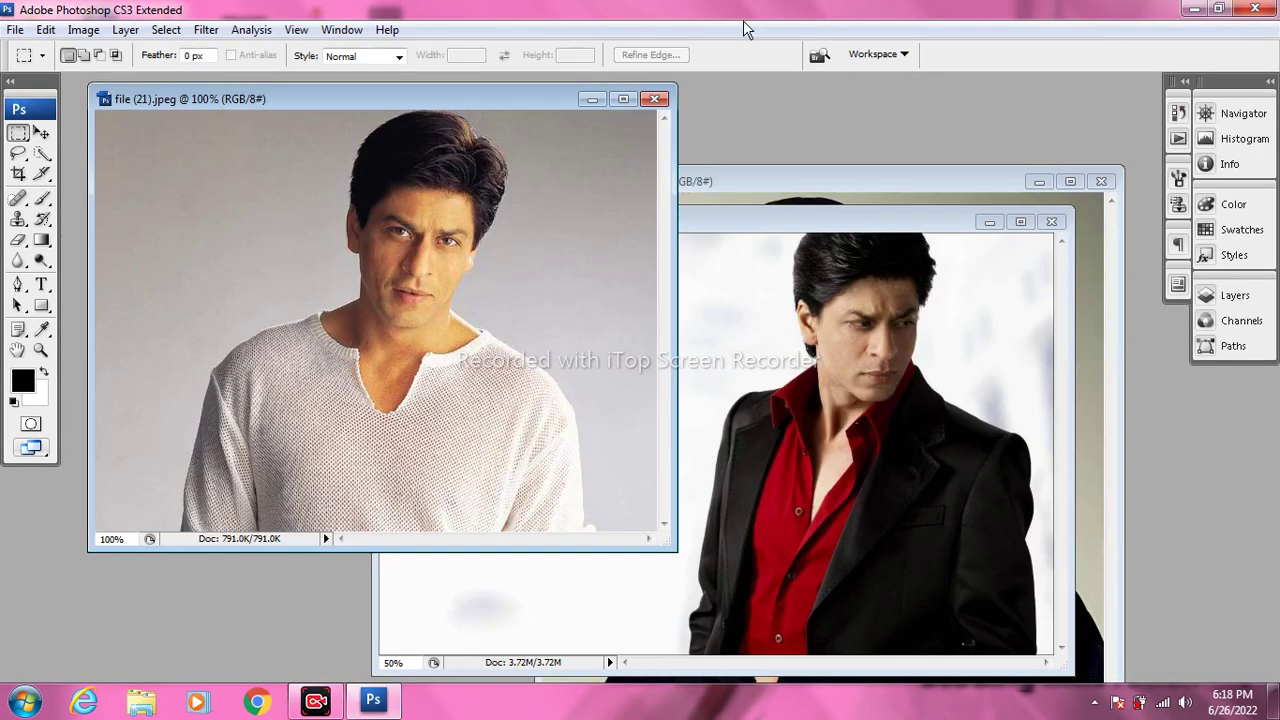
click(623, 100)
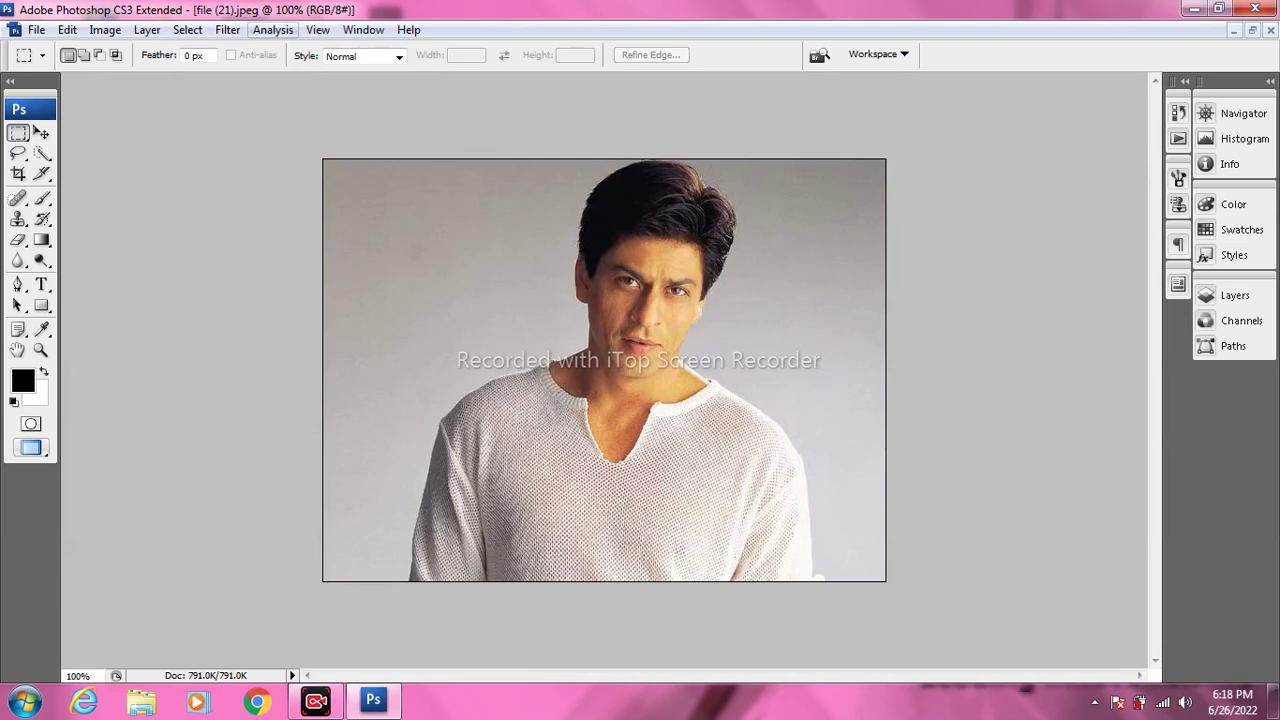
Select the man's head and neck with the Rectangular Marquee Tool, about 247 × 251 pixels.
click(17, 136)
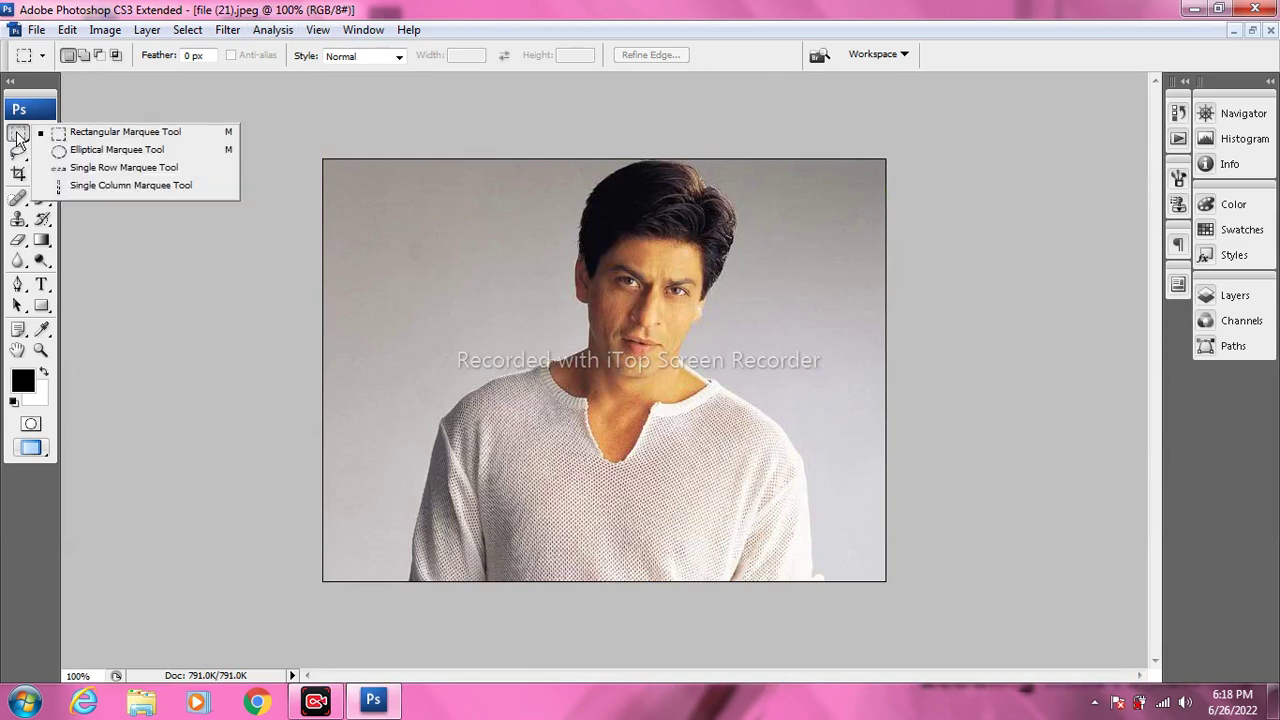
click(118, 136)
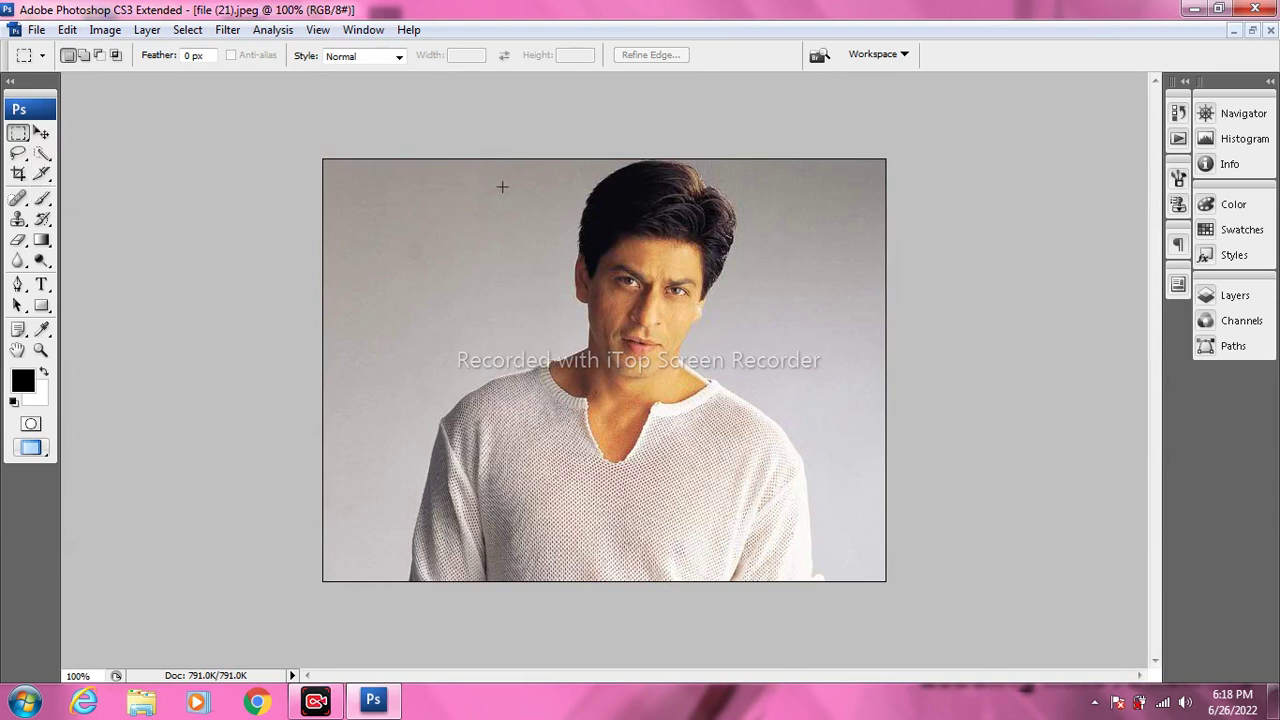
drag(737, 388, 749, 410)
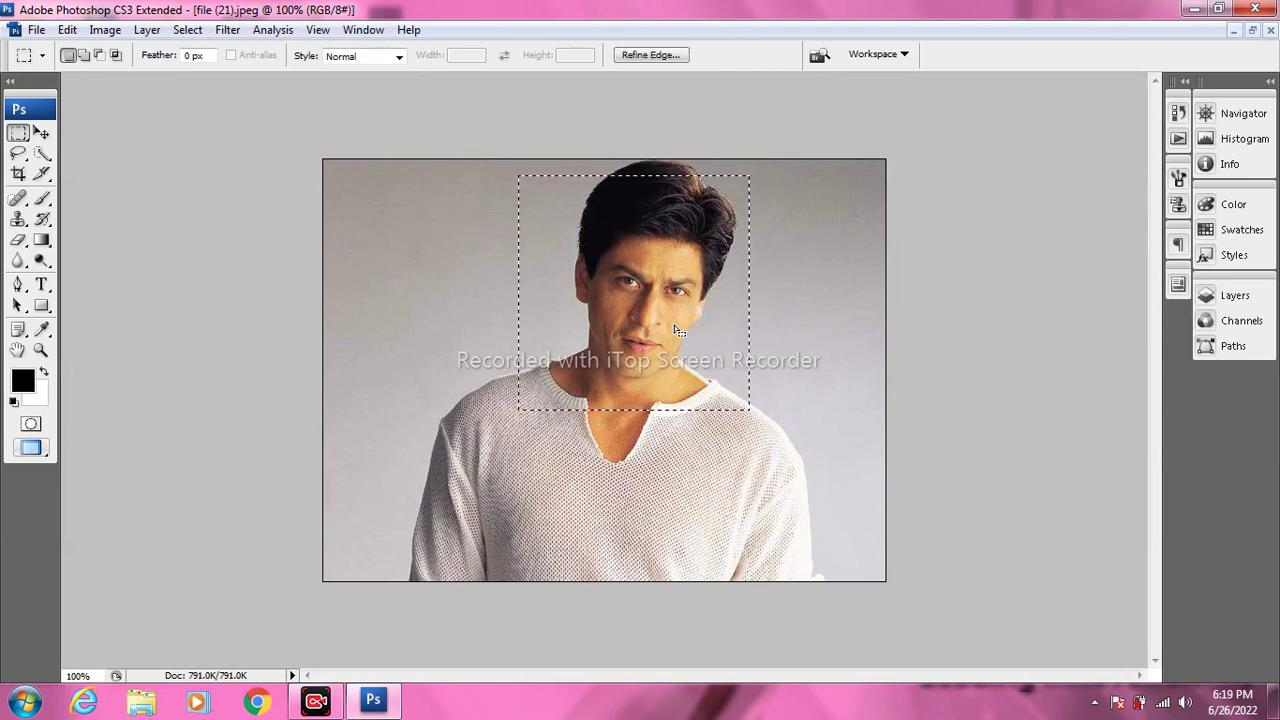
Copy the selected head into a new white 247 × 251 pixel RGB document at 72 pixels/inch, using the Clipboard preset.
click(36, 30)
click(45, 49)
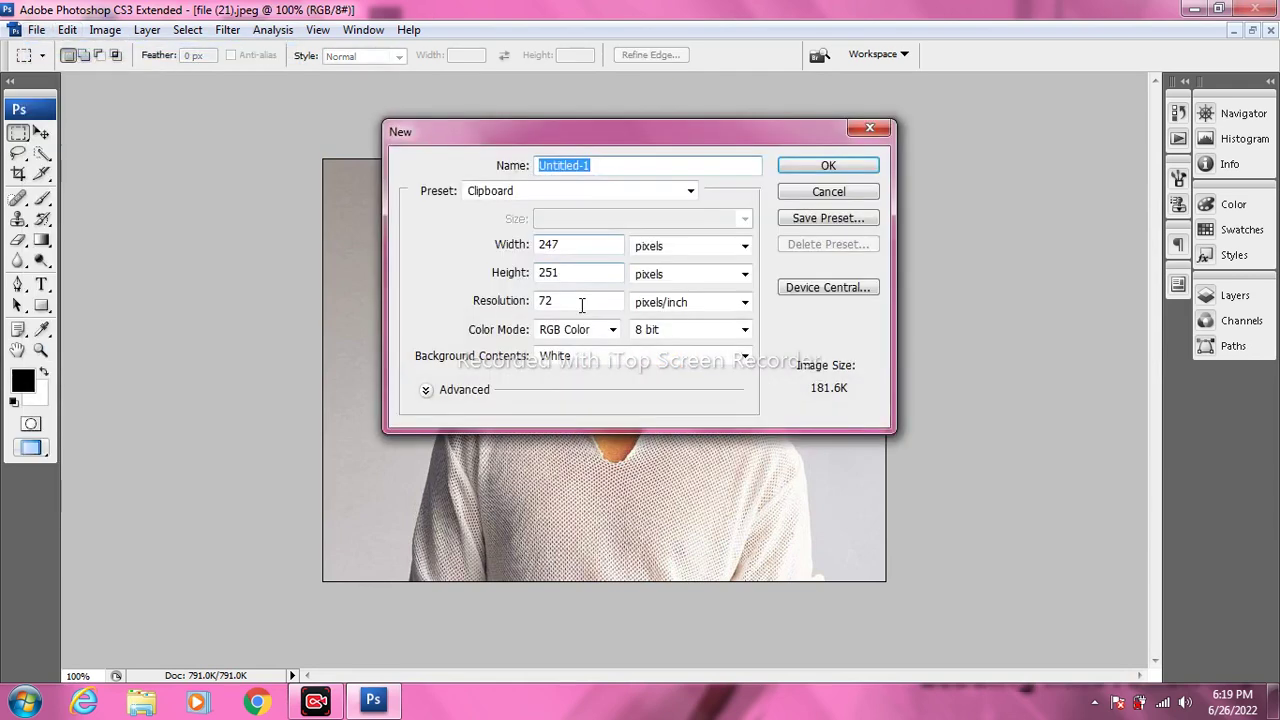
drag(585, 131, 640, 160)
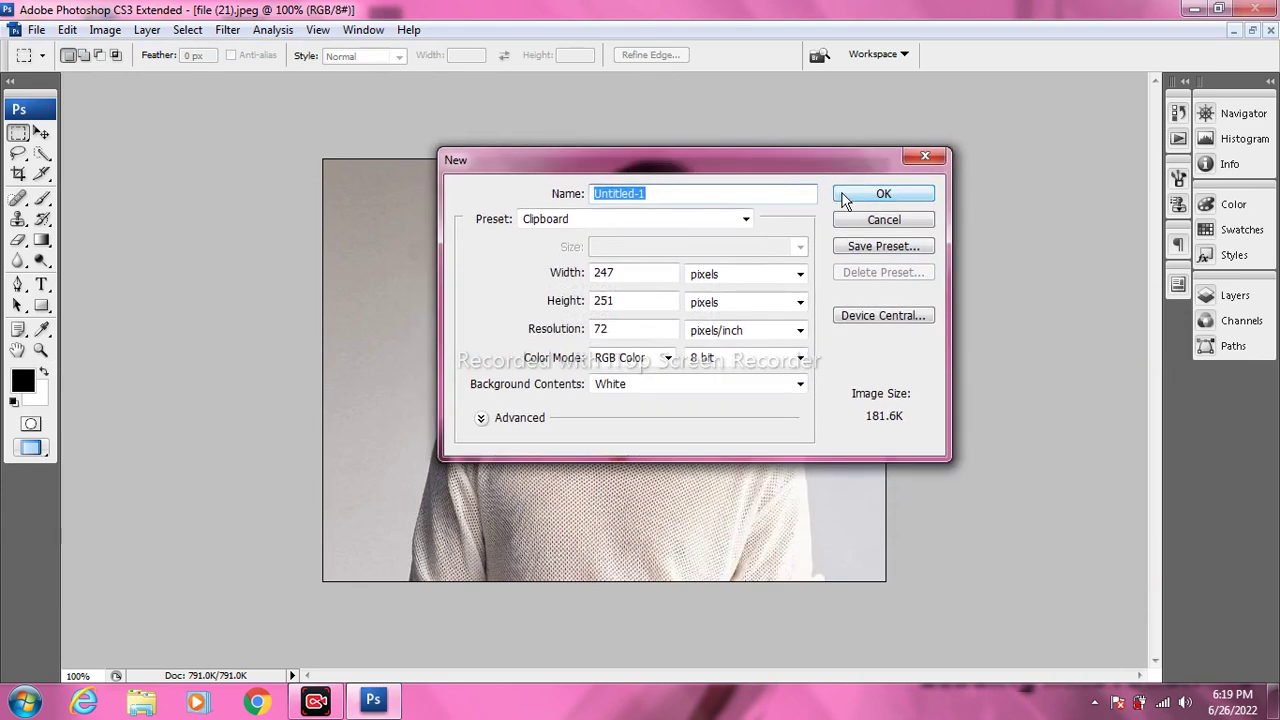
click(843, 197)
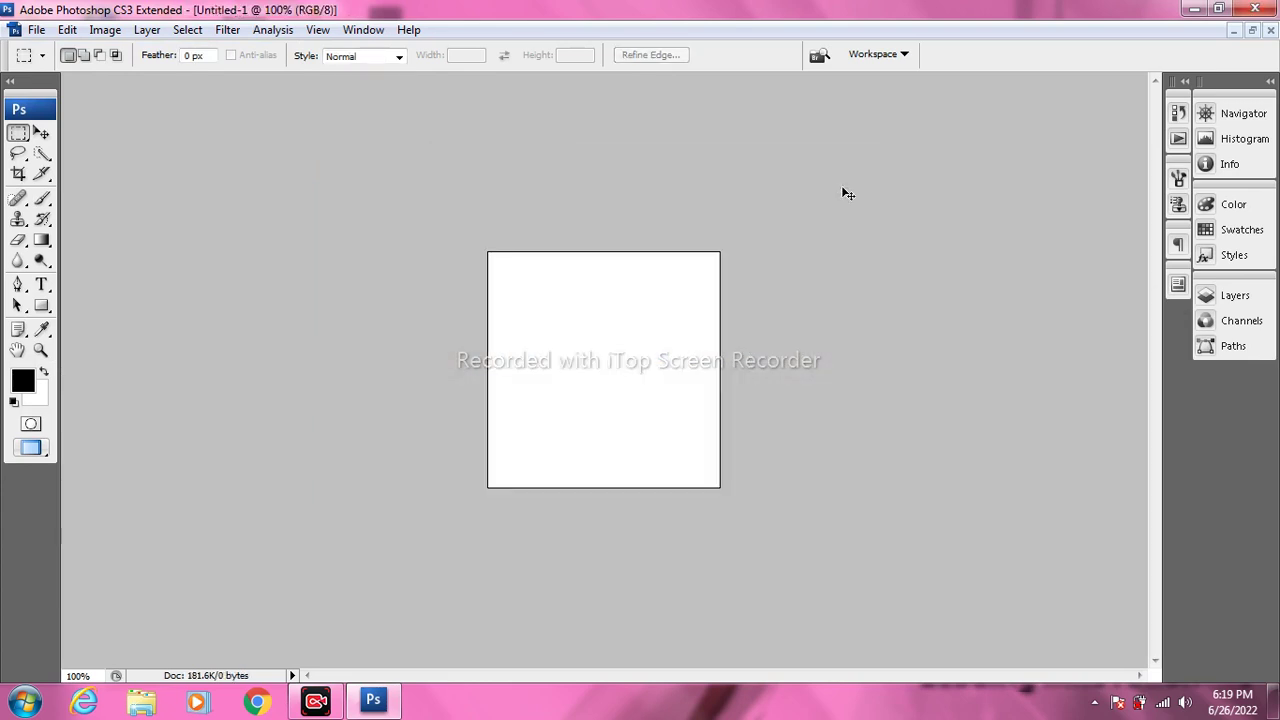
key(ctrl+v)
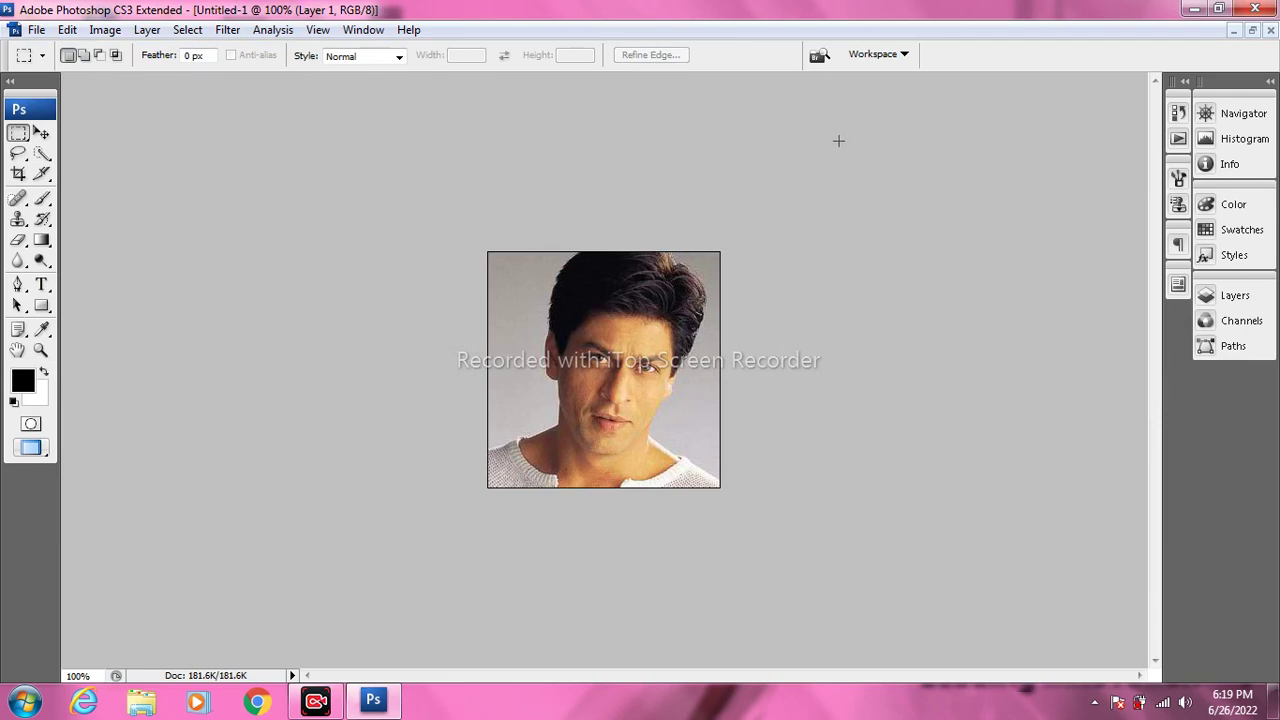
Close the Untitled-1 document without saving and maximize the file (21).jpeg image.
click(1253, 31)
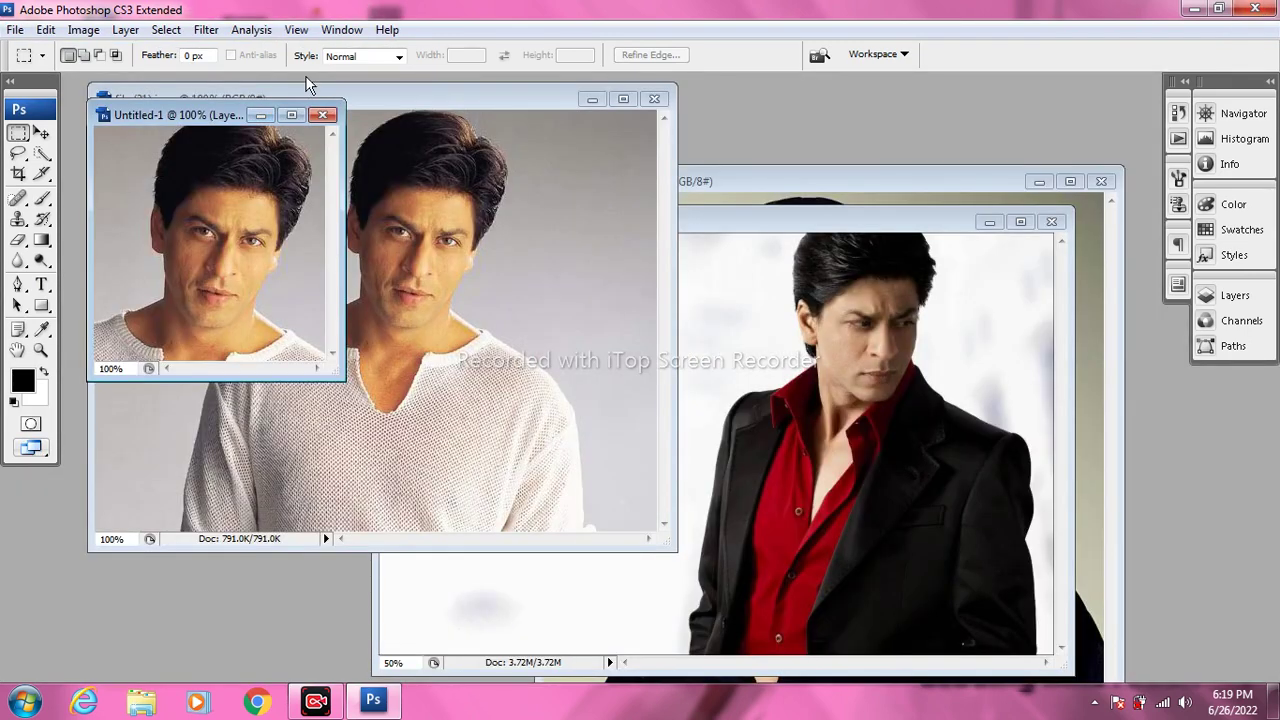
drag(230, 116, 274, 122)
click(366, 120)
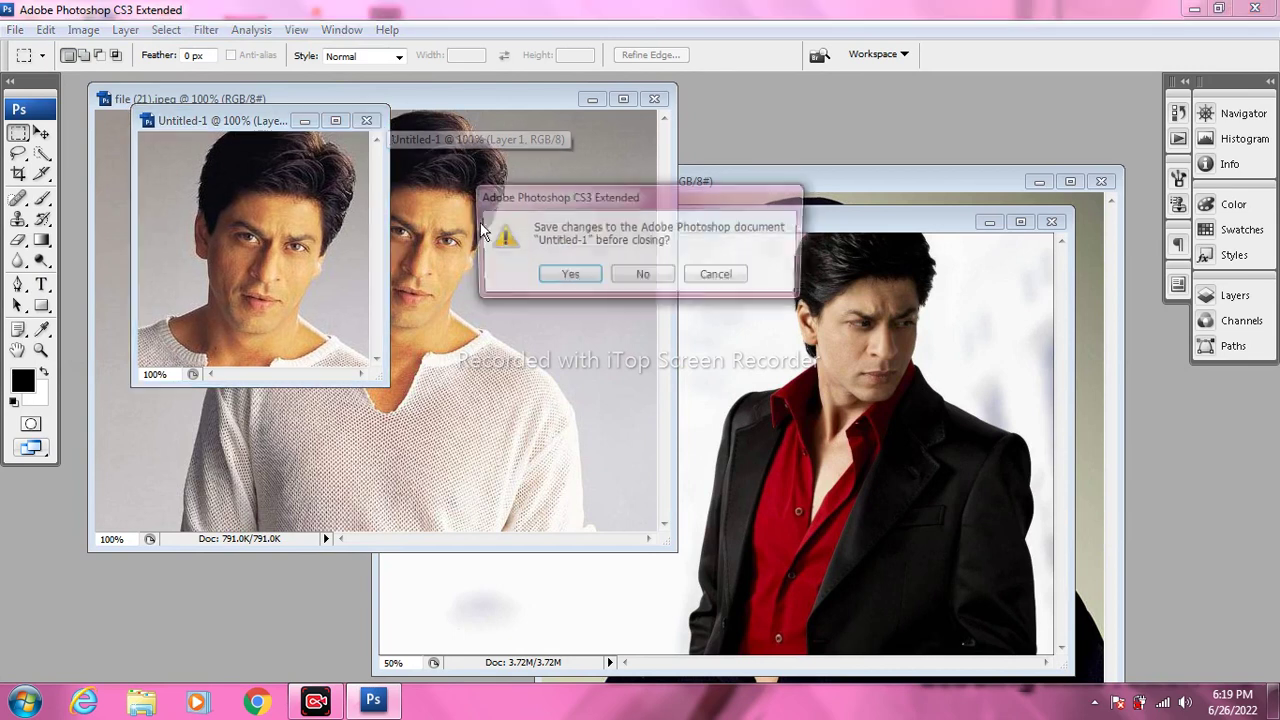
click(642, 272)
click(623, 99)
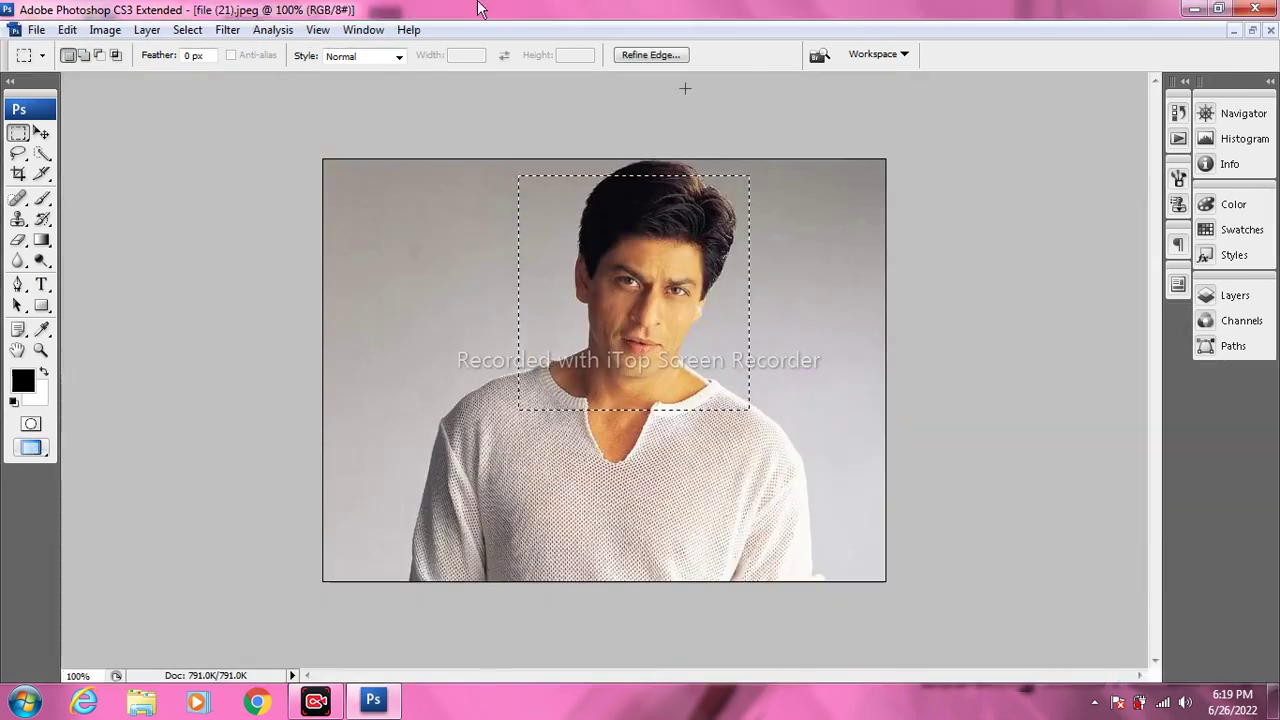
Shift the selected head down over the sweater with the Move Tool, and revert the image to its saved version.
click(42, 135)
drag(628, 193, 656, 314)
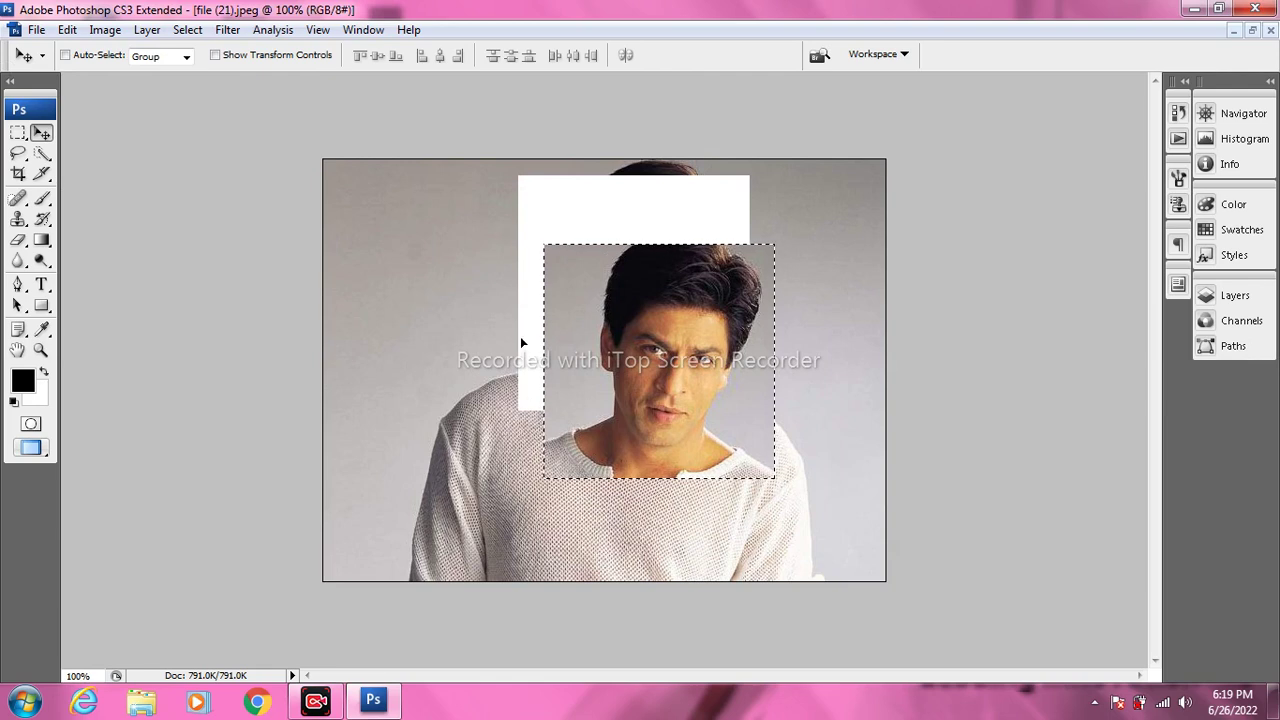
click(36, 29)
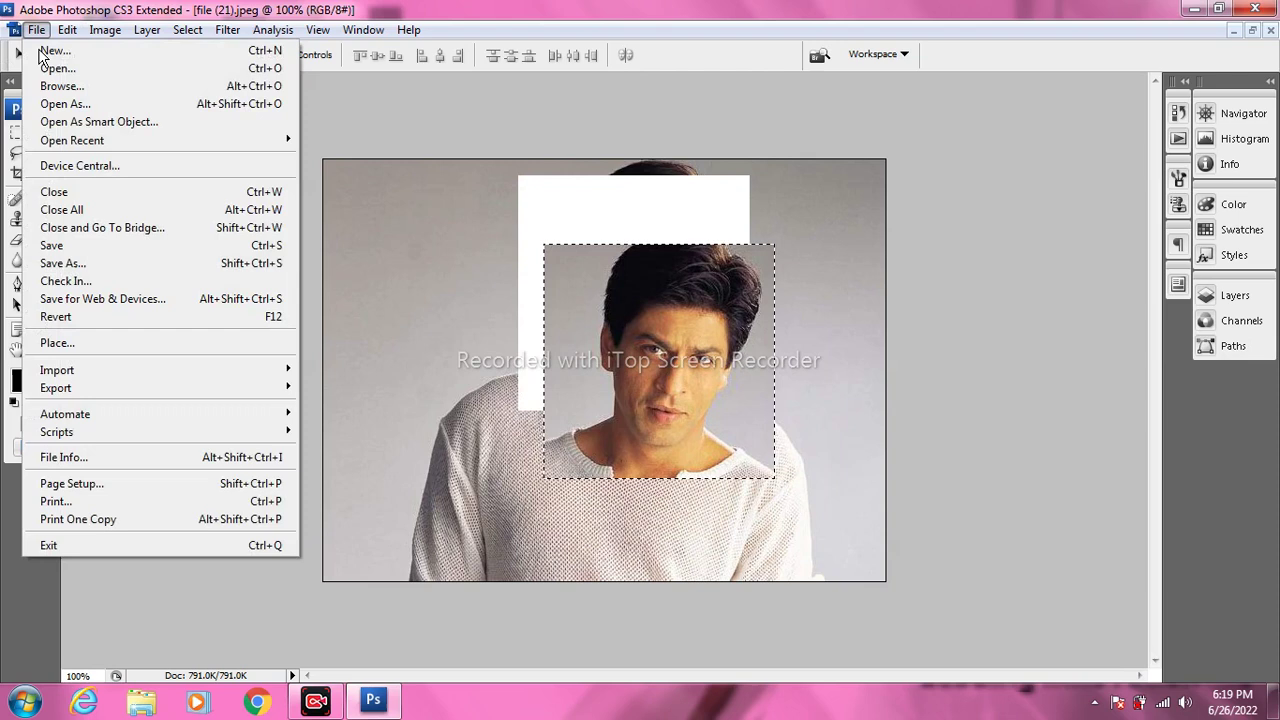
click(71, 318)
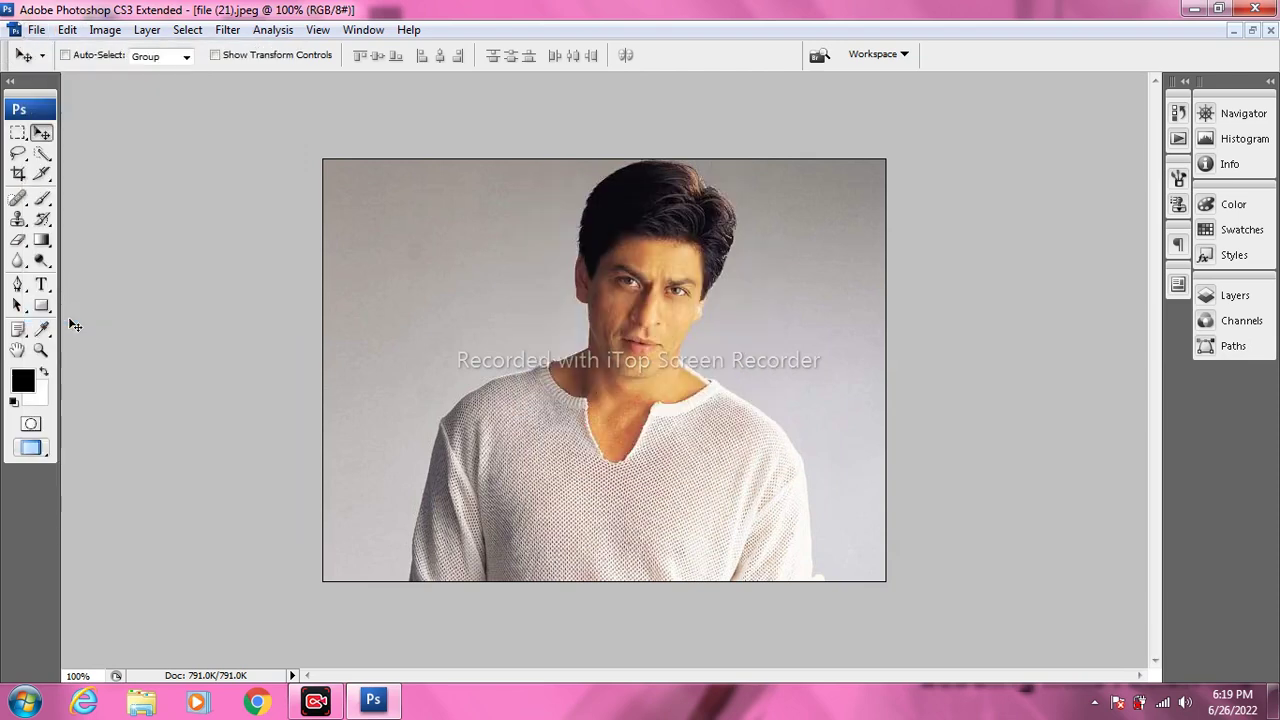
Draw a rectangular marquee selection around the man's head, from the image's upper edge to just below the neck.
click(18, 132)
drag(740, 410, 740, 410)
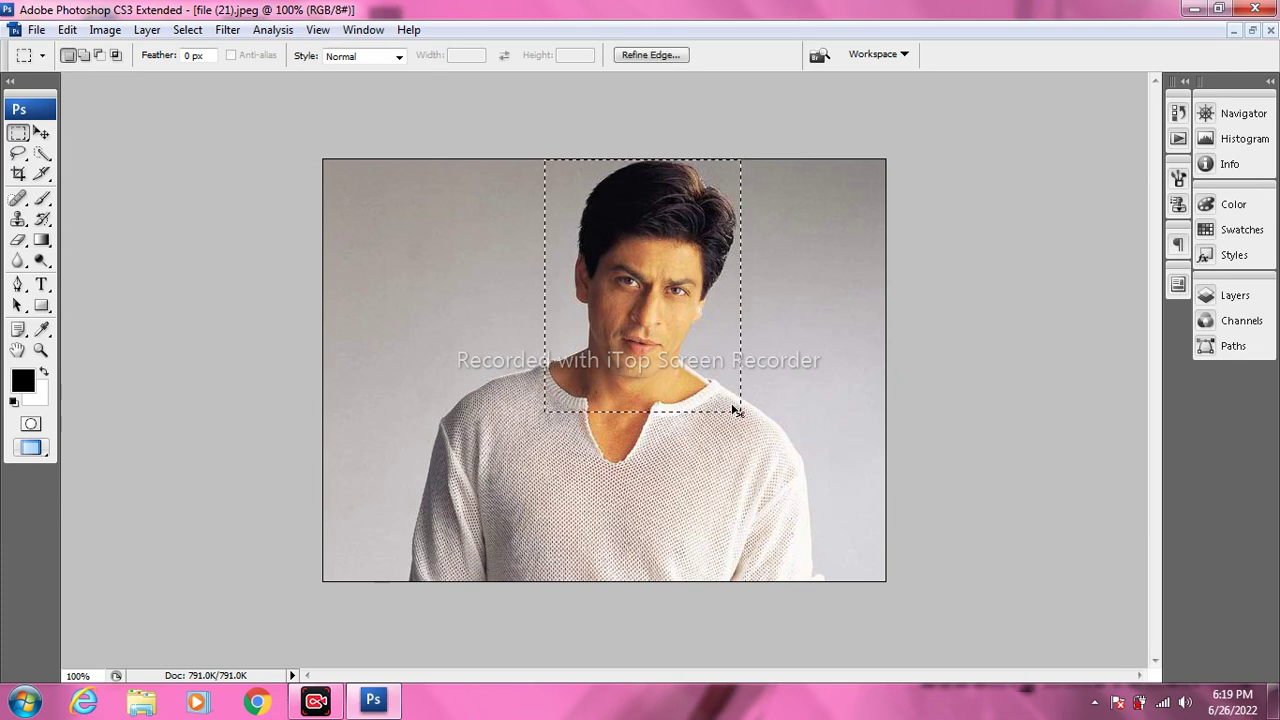
Create a new blank document and paste the copied head into it.
click(36, 29)
click(50, 53)
click(843, 198)
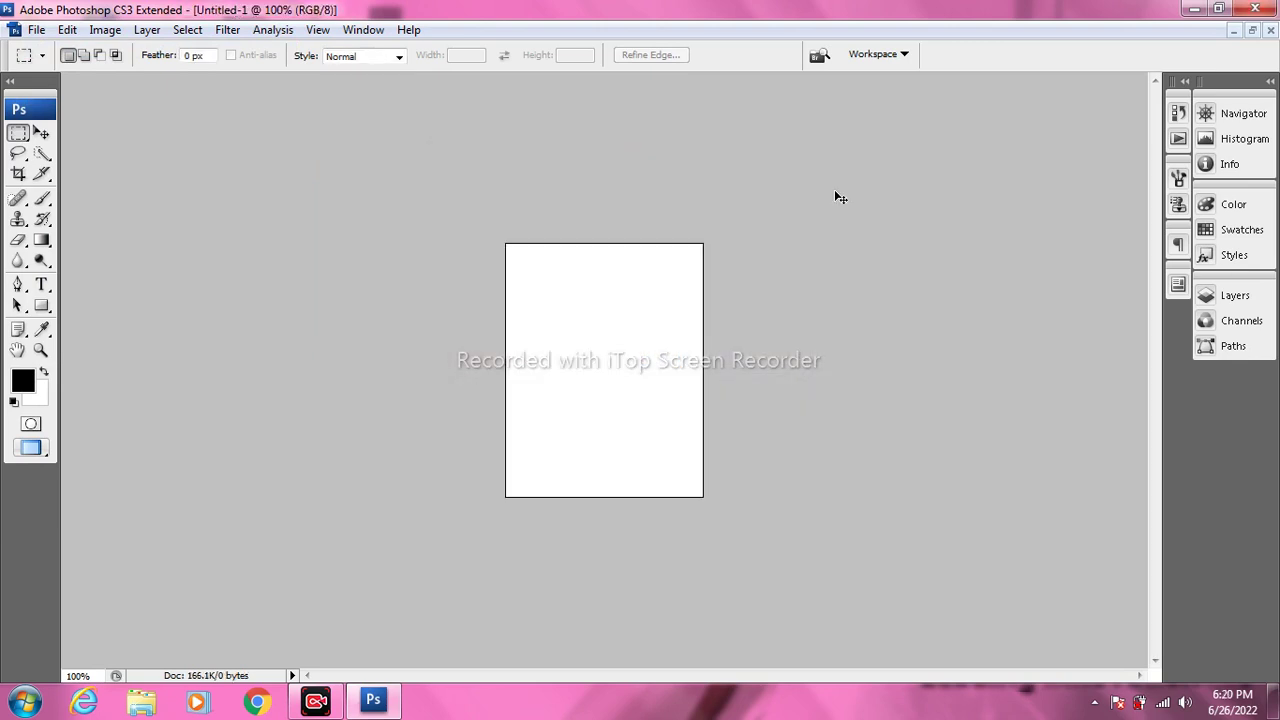
key(ctrl+v)
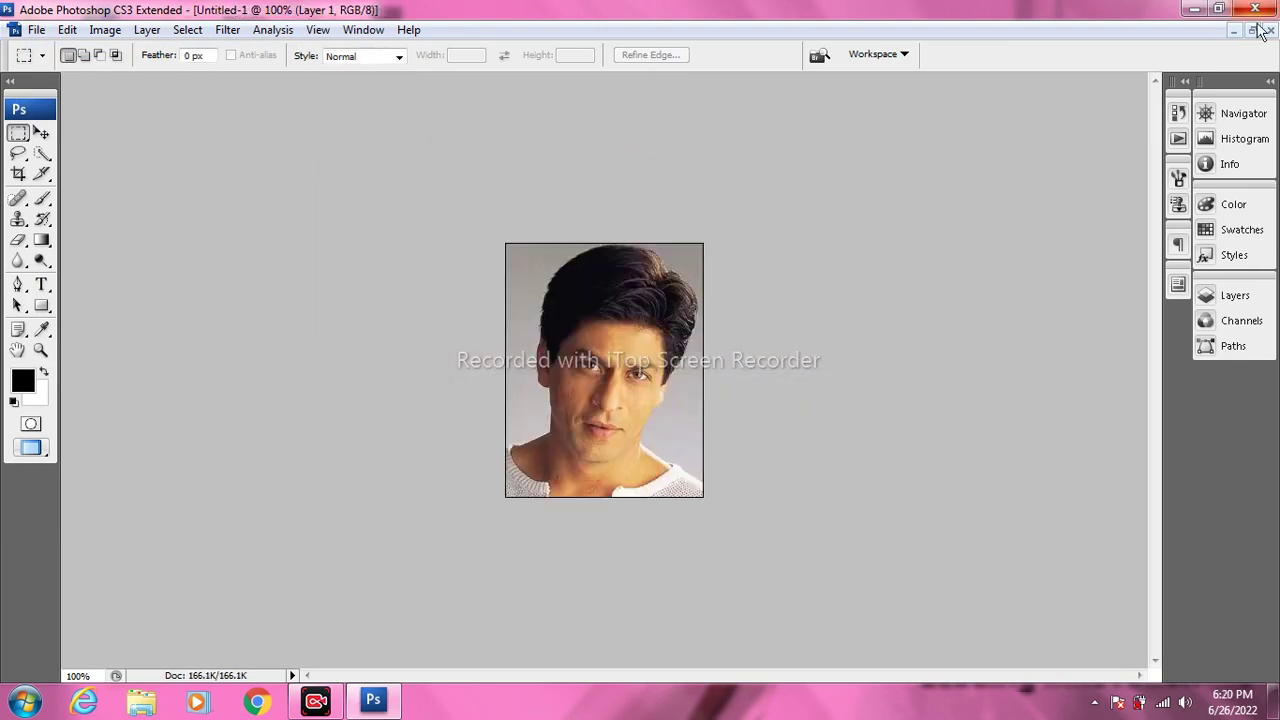
Close the Untitled-1 document without saving and cancel the JPEG save of the portrait.
click(1270, 31)
click(642, 276)
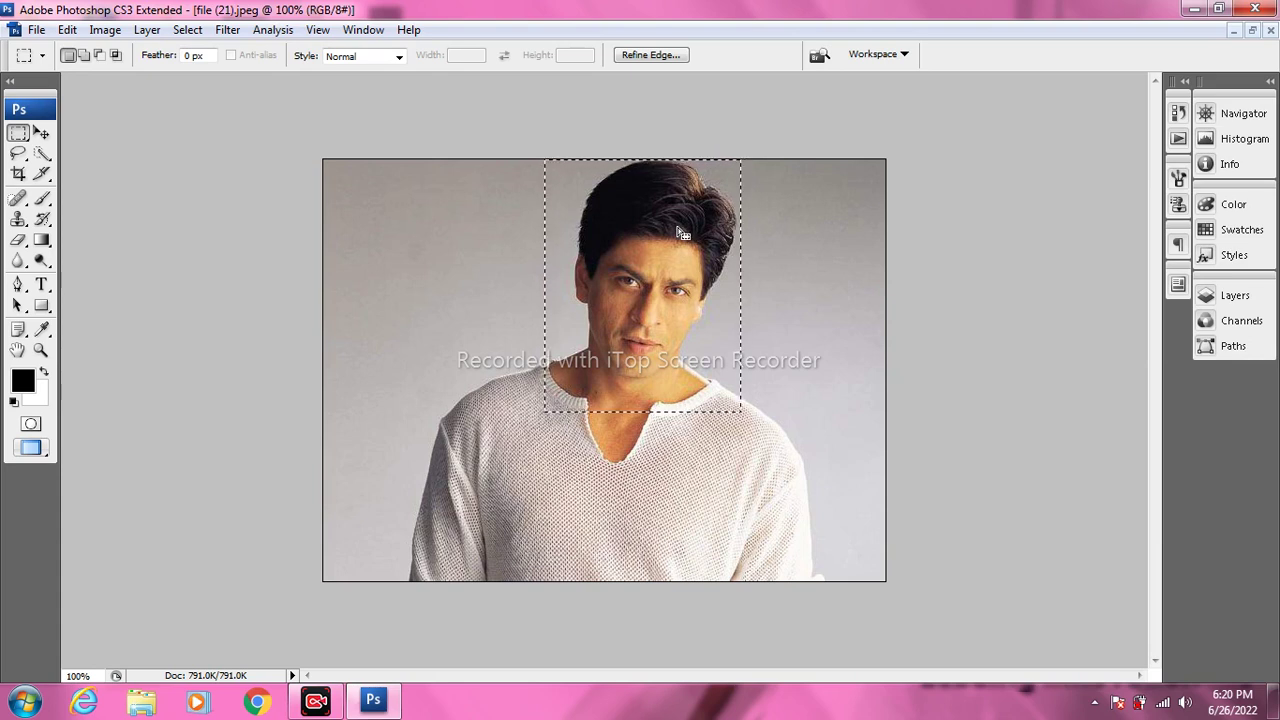
key(ctrl+s)
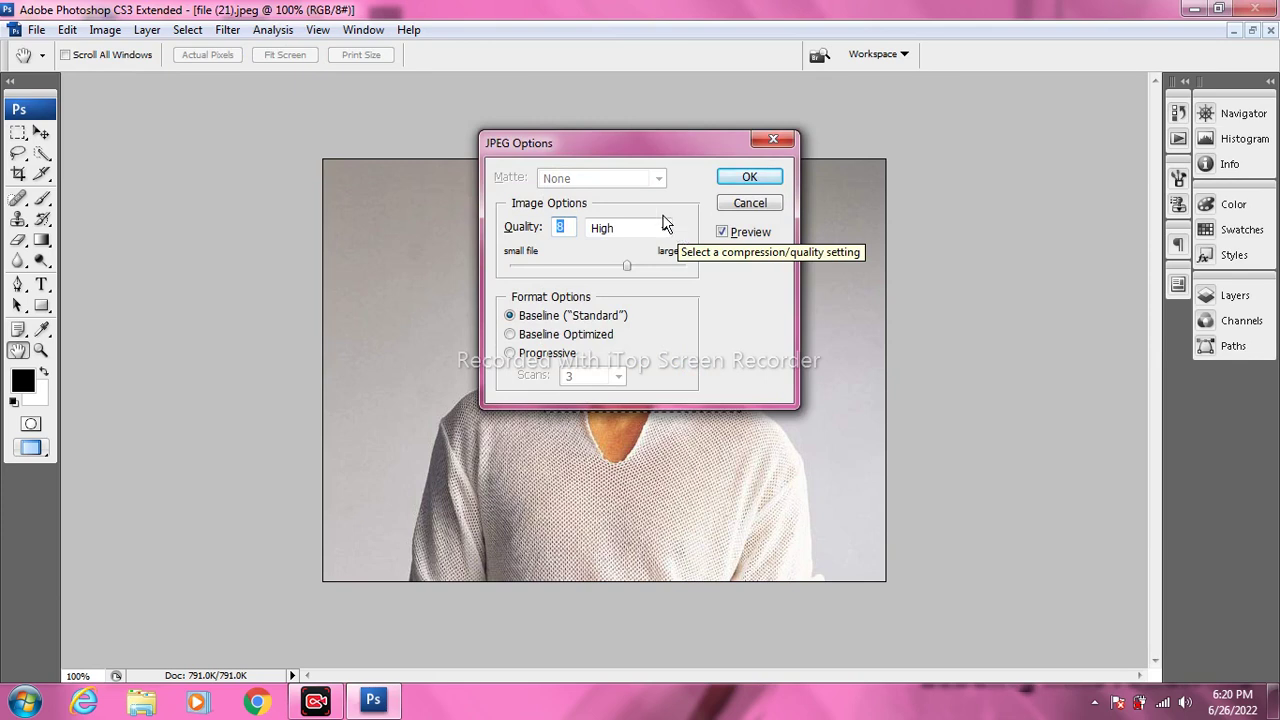
click(730, 203)
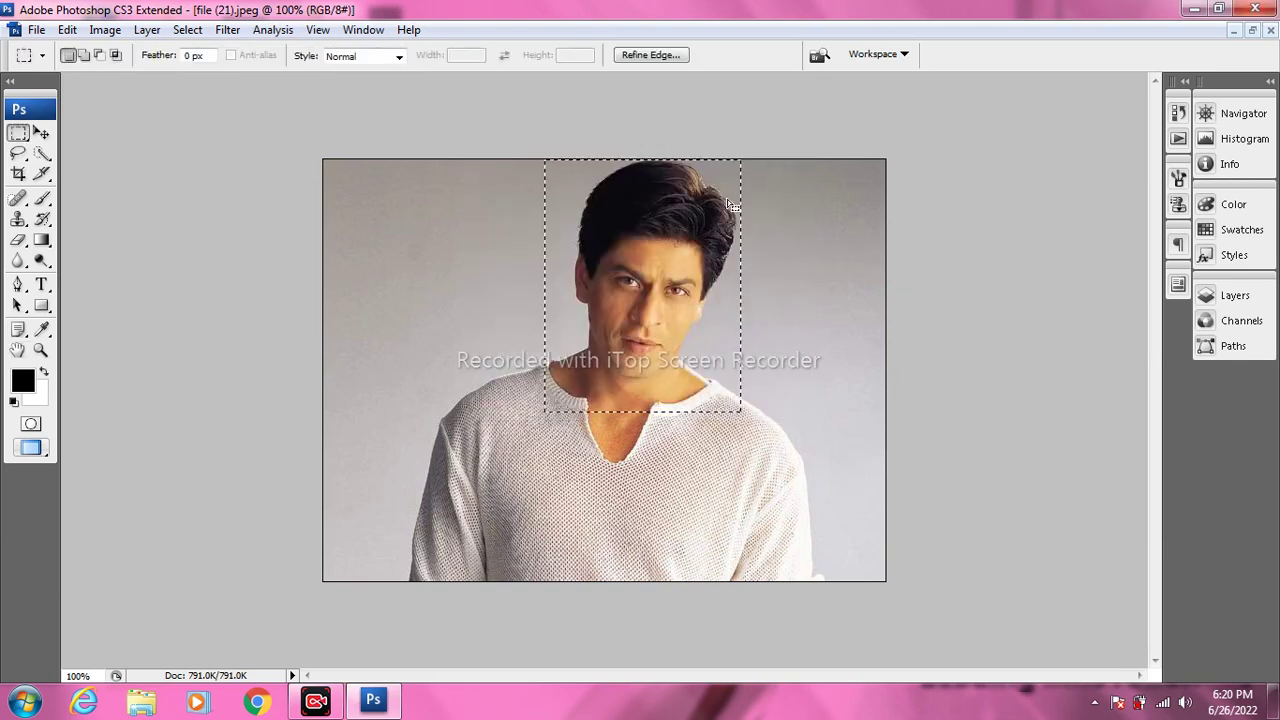
Deselect the rectangular marquee around the man's head.
click(187, 30)
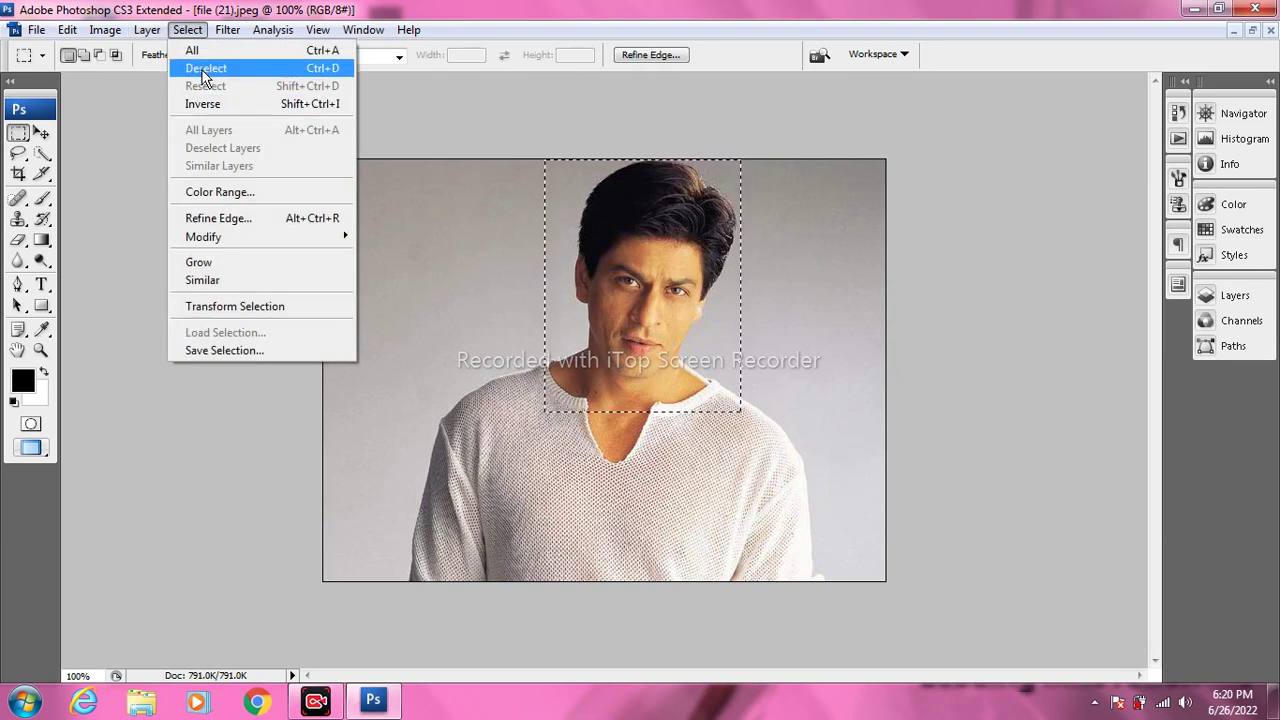
click(202, 70)
click(187, 30)
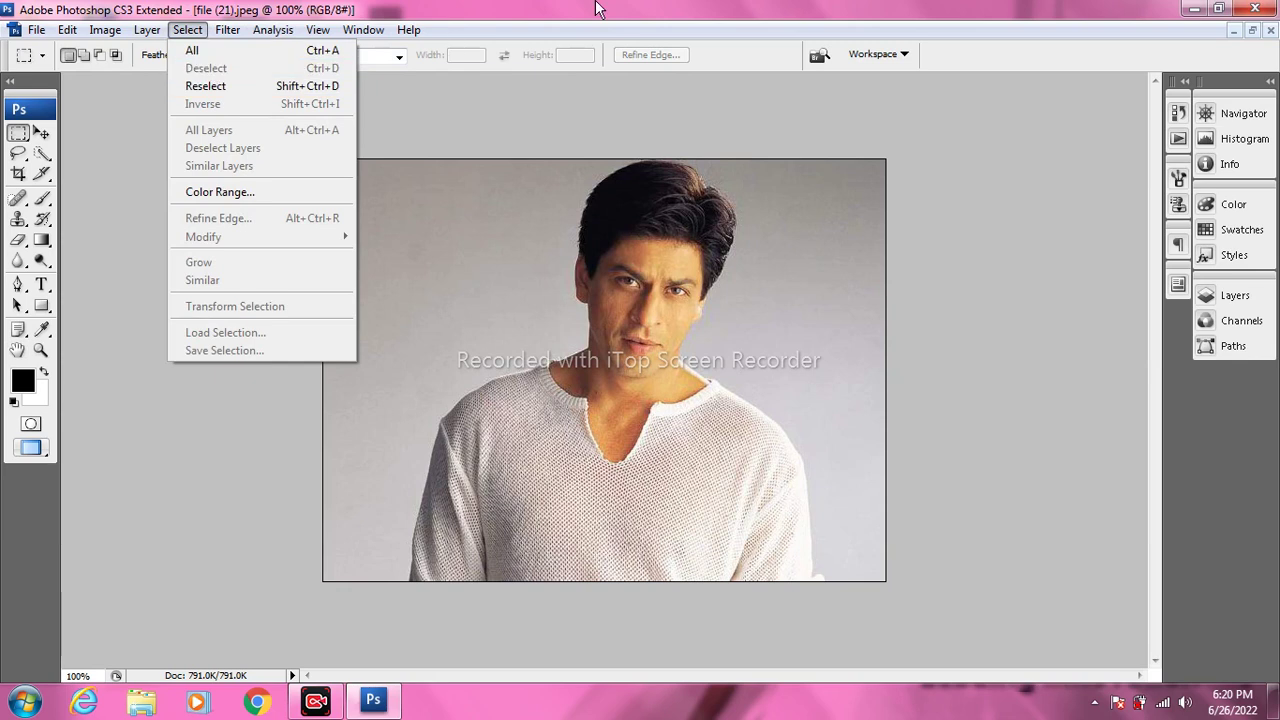
click(551, 8)
Draw an elliptical marquee selection around the man's head, from the hair down to the neck, and deselect it.
right_click(19, 135)
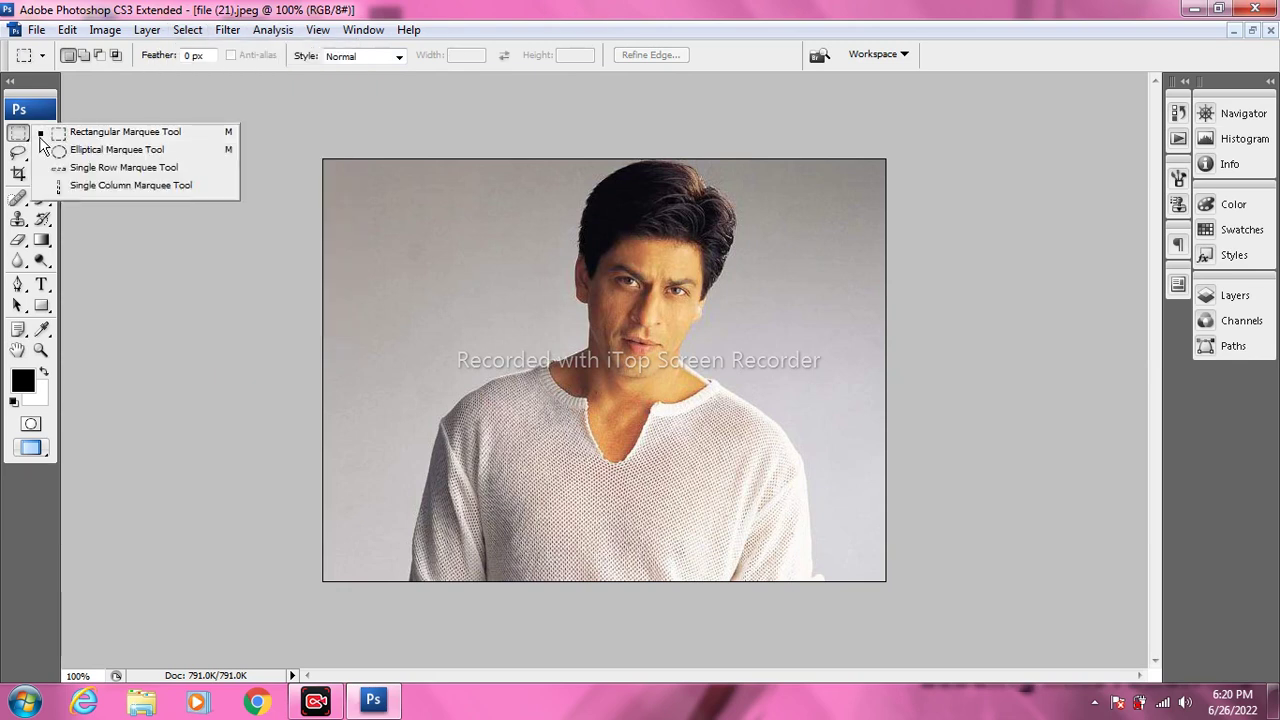
click(84, 150)
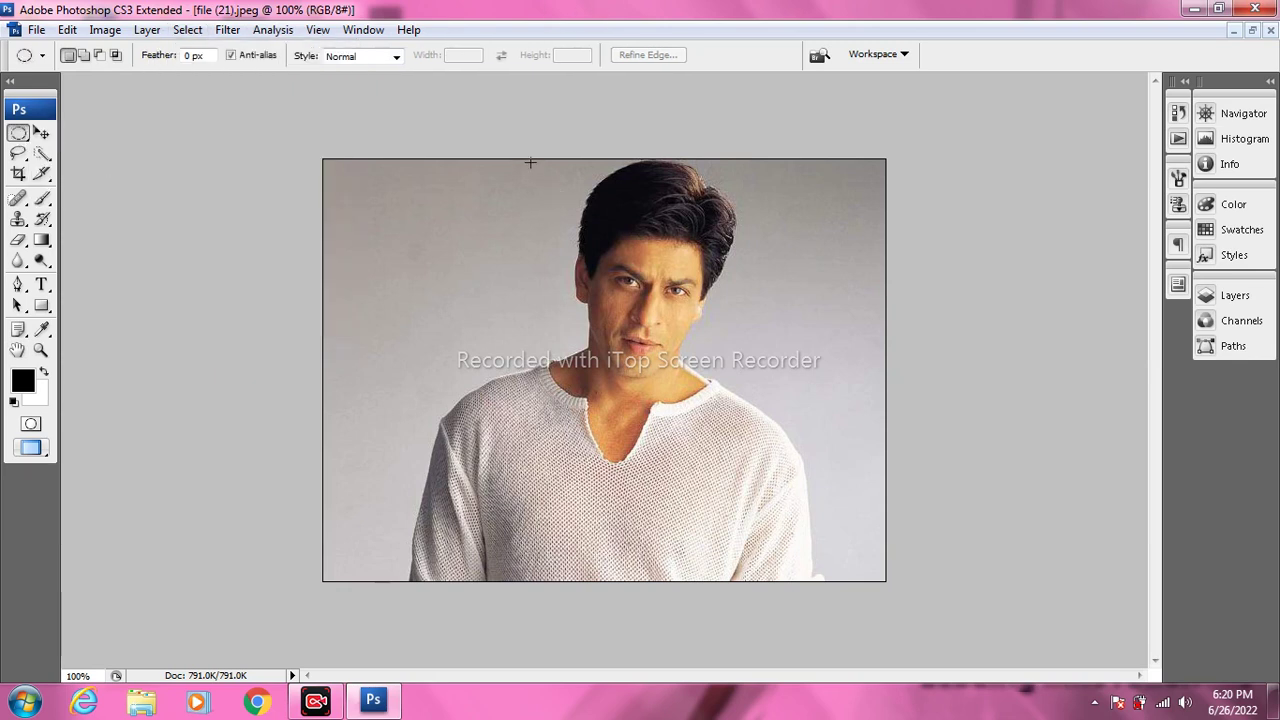
drag(748, 399, 751, 398)
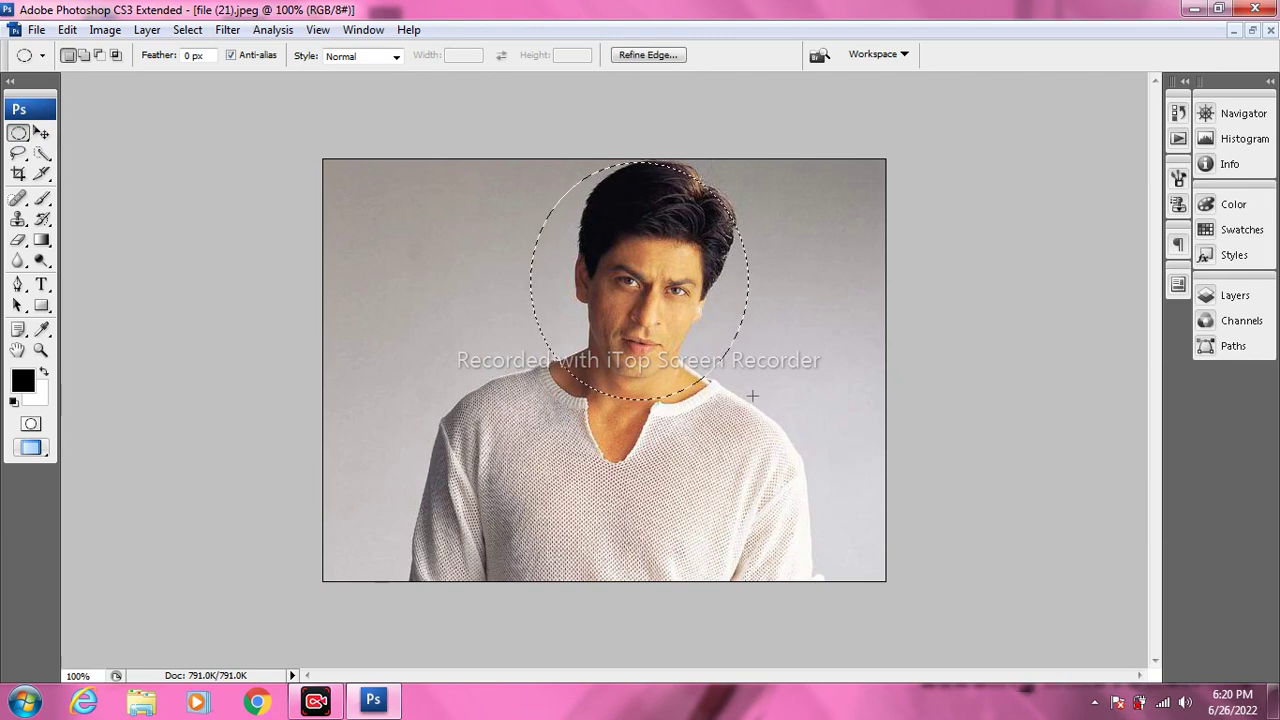
click(648, 56)
click(735, 139)
click(187, 30)
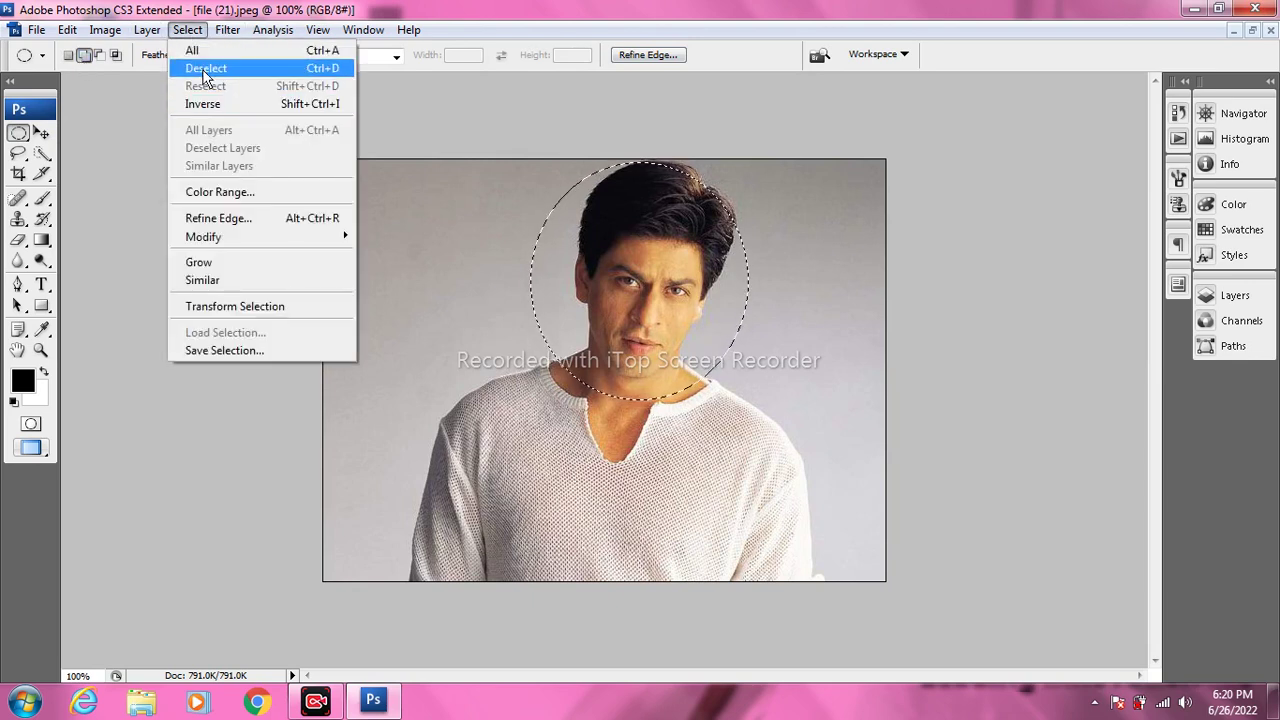
click(203, 70)
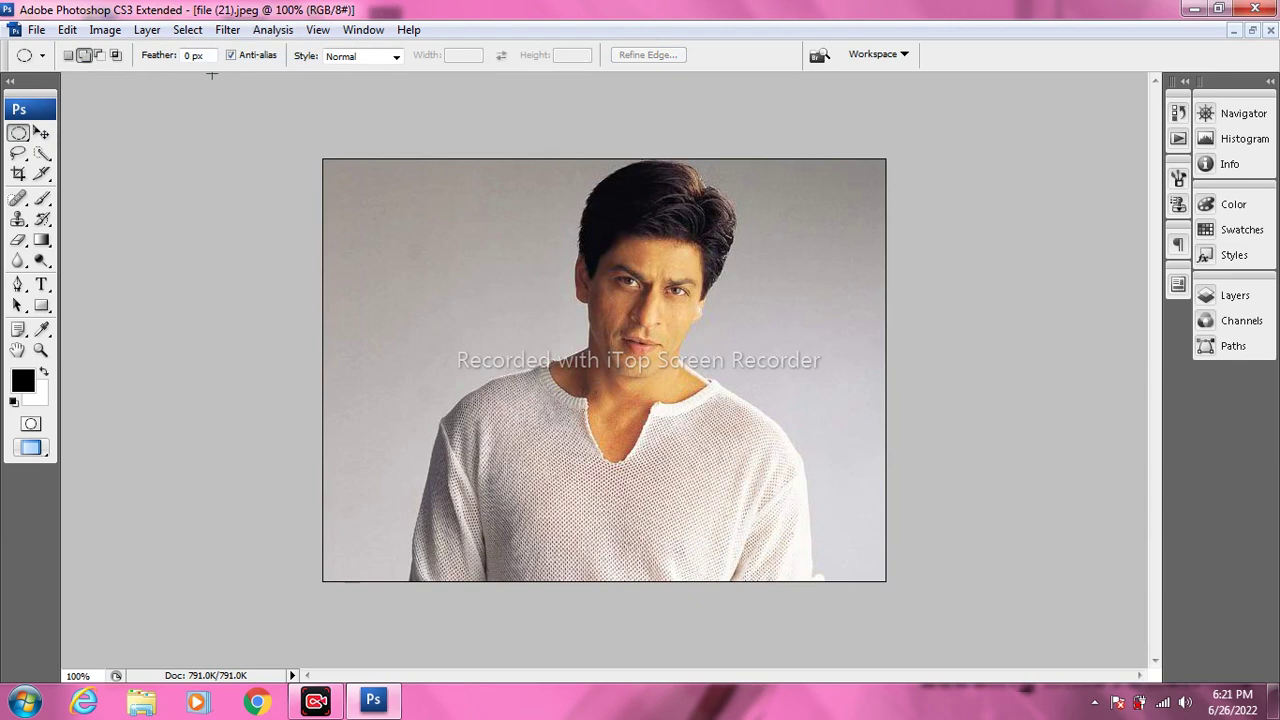
Select a single row of pixels across the man's face and shift it down to chin level with the Move Tool.
right_click(20, 136)
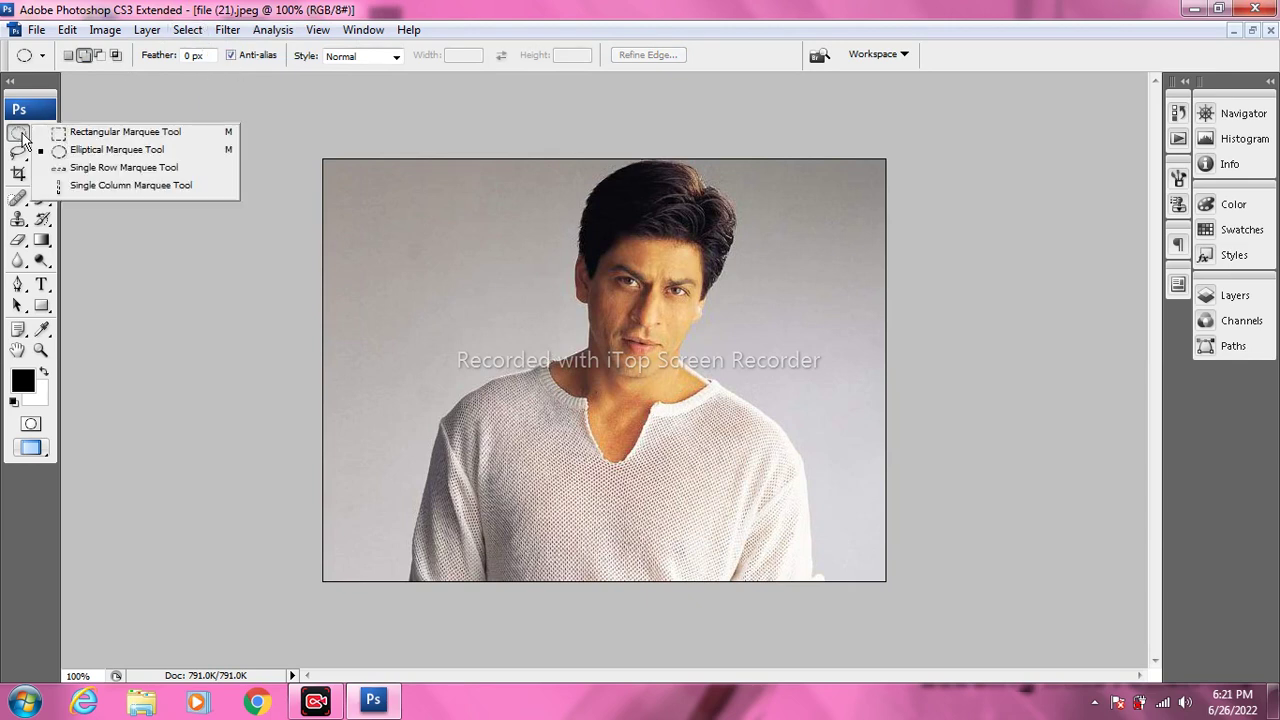
click(132, 168)
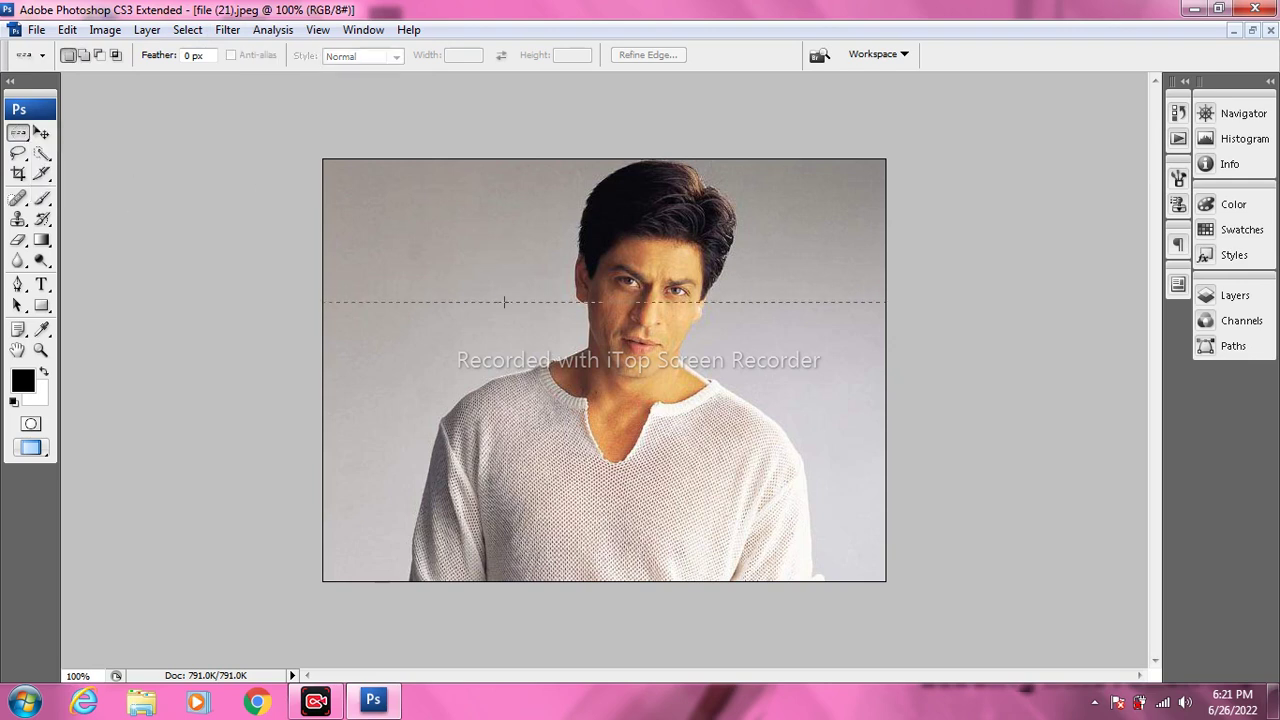
click(41, 133)
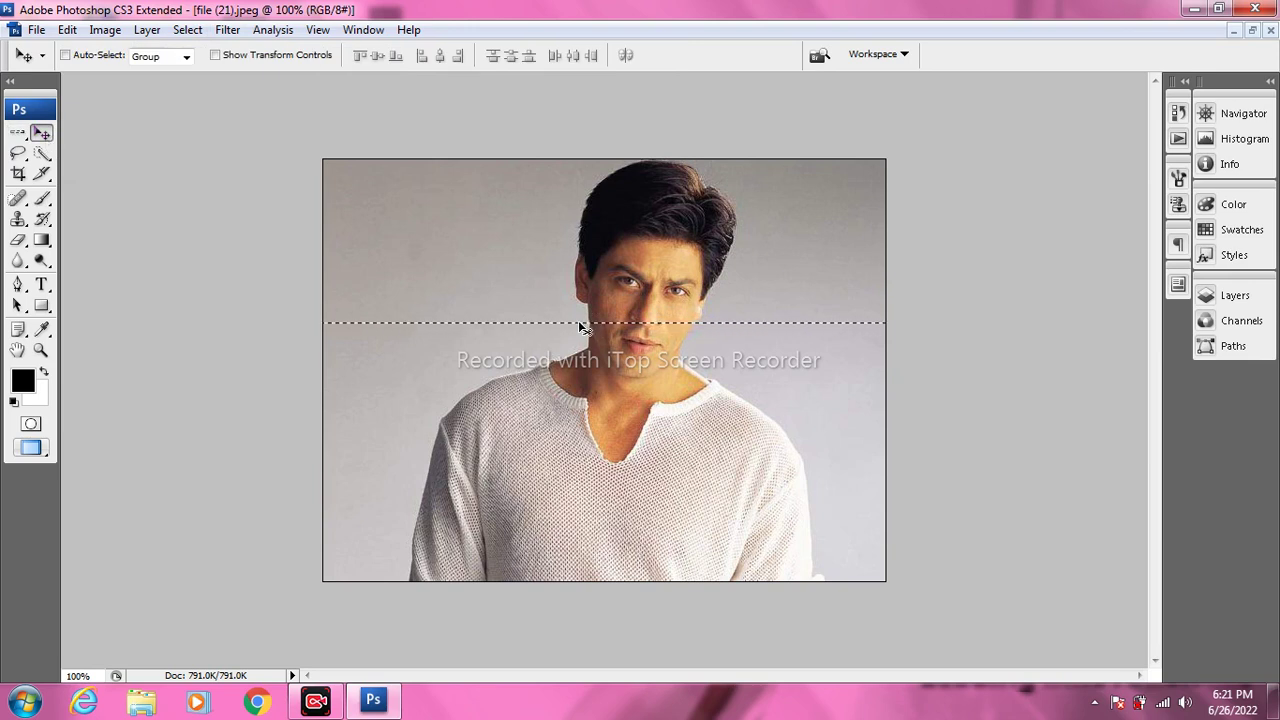
drag(580, 326, 585, 359)
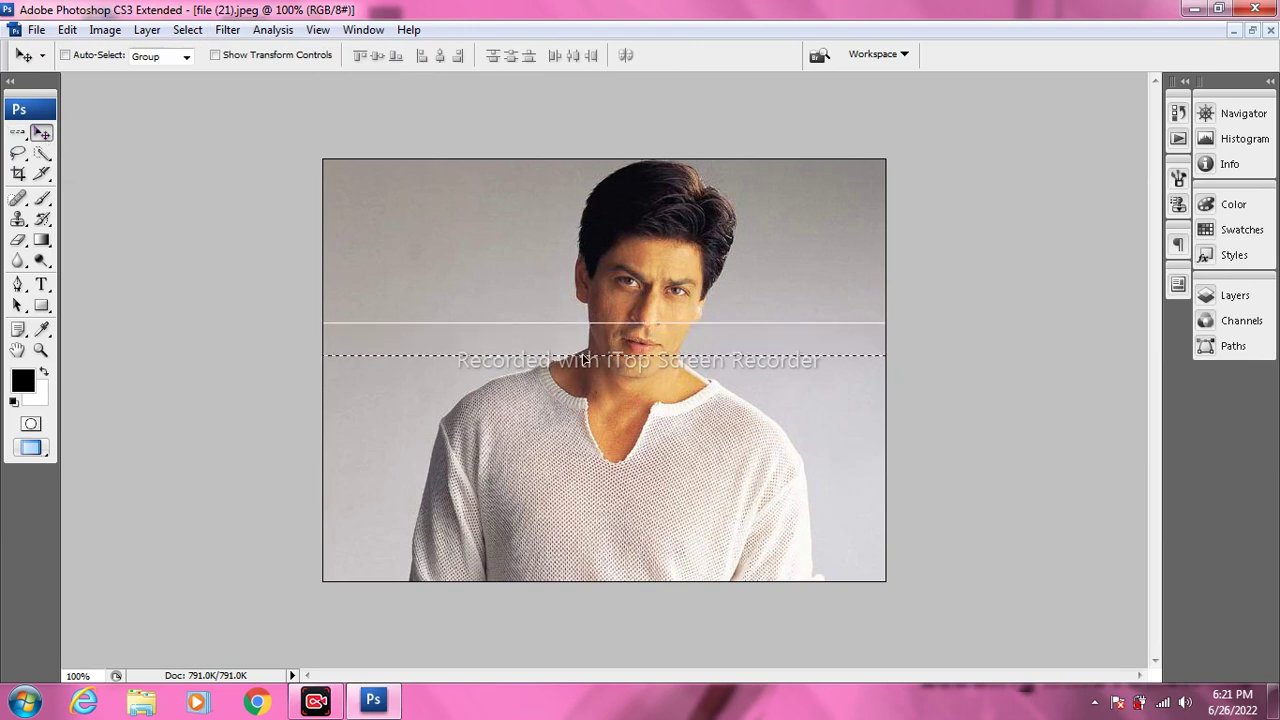
Revert the image to its saved version and switch back to the Rectangular Marquee Tool.
click(36, 30)
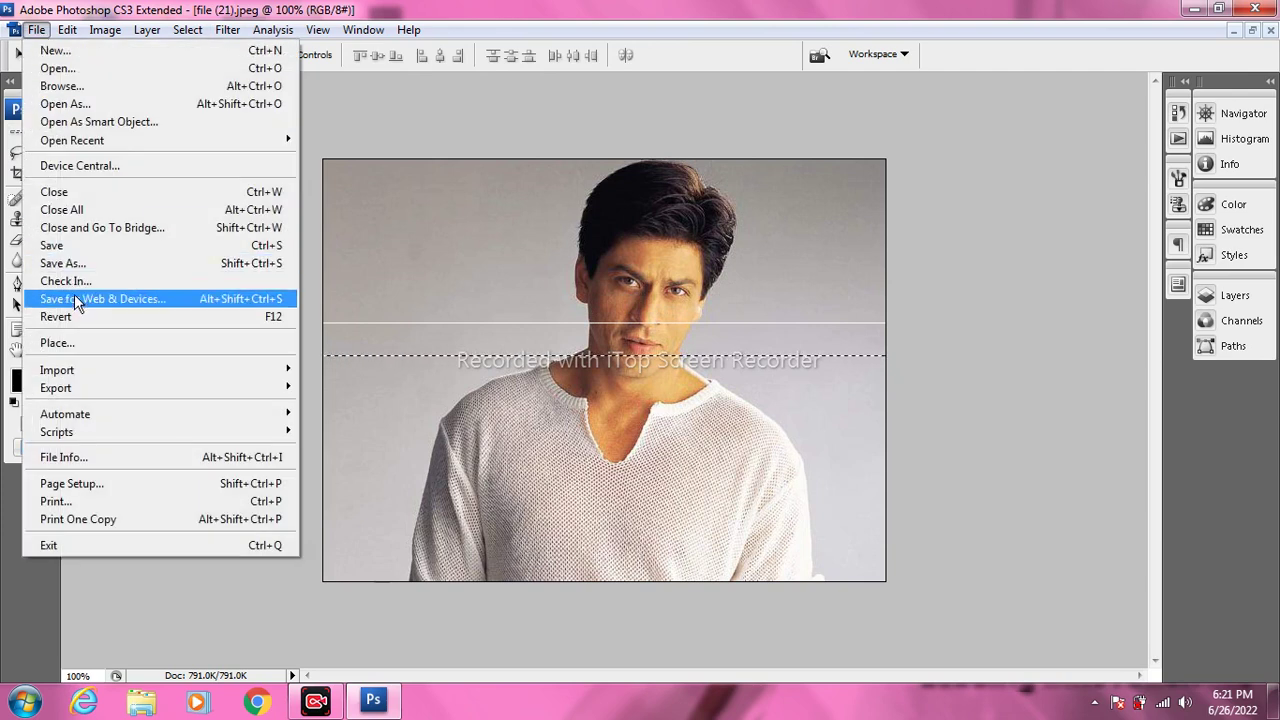
click(57, 316)
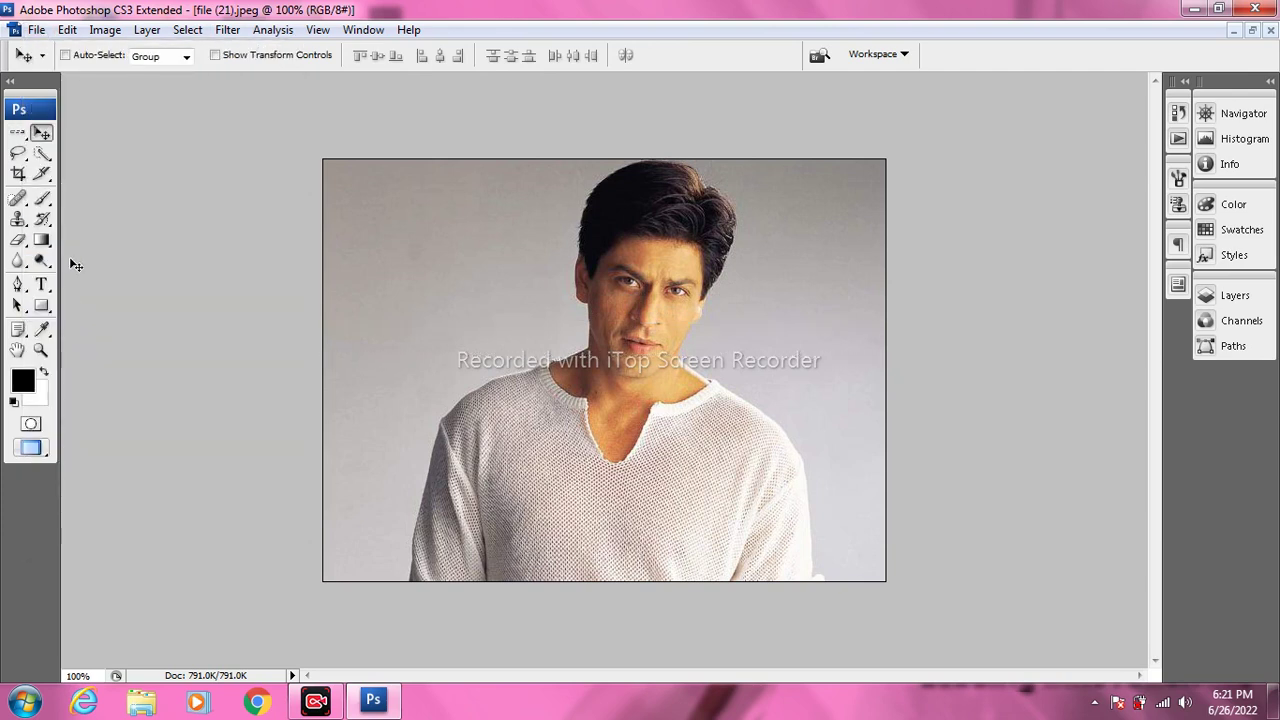
drag(18, 132, 117, 167)
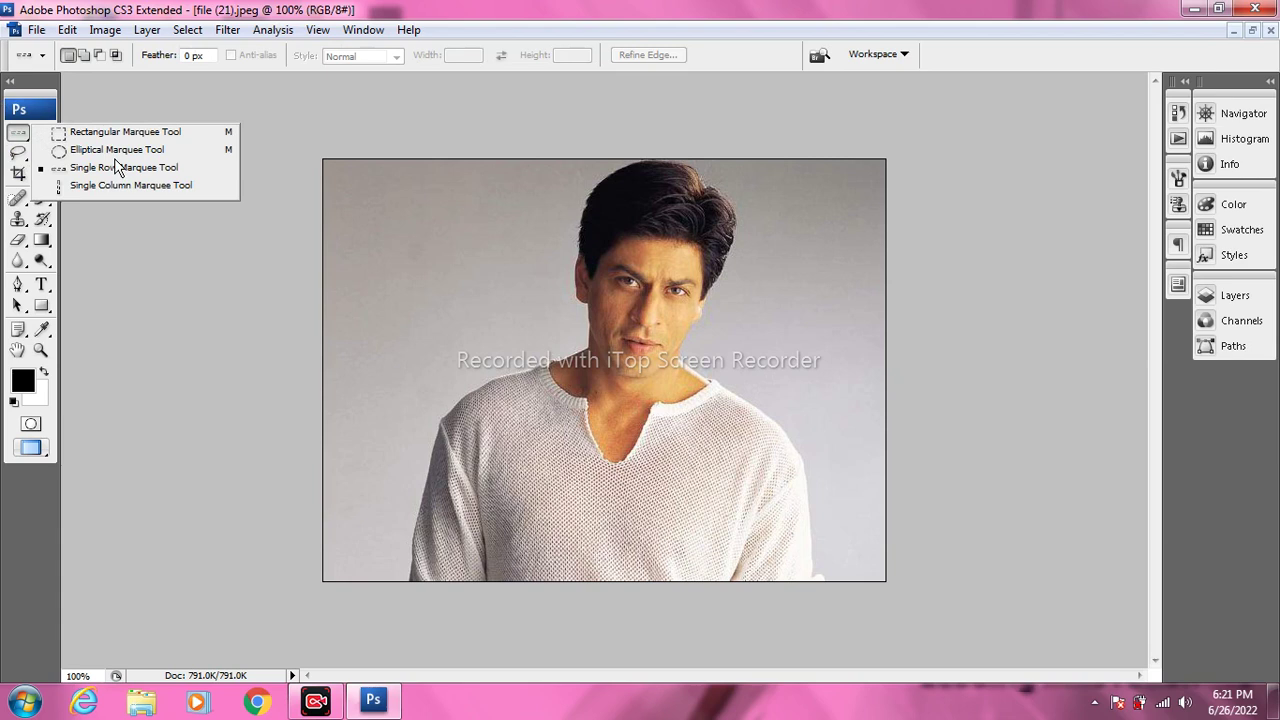
click(97, 134)
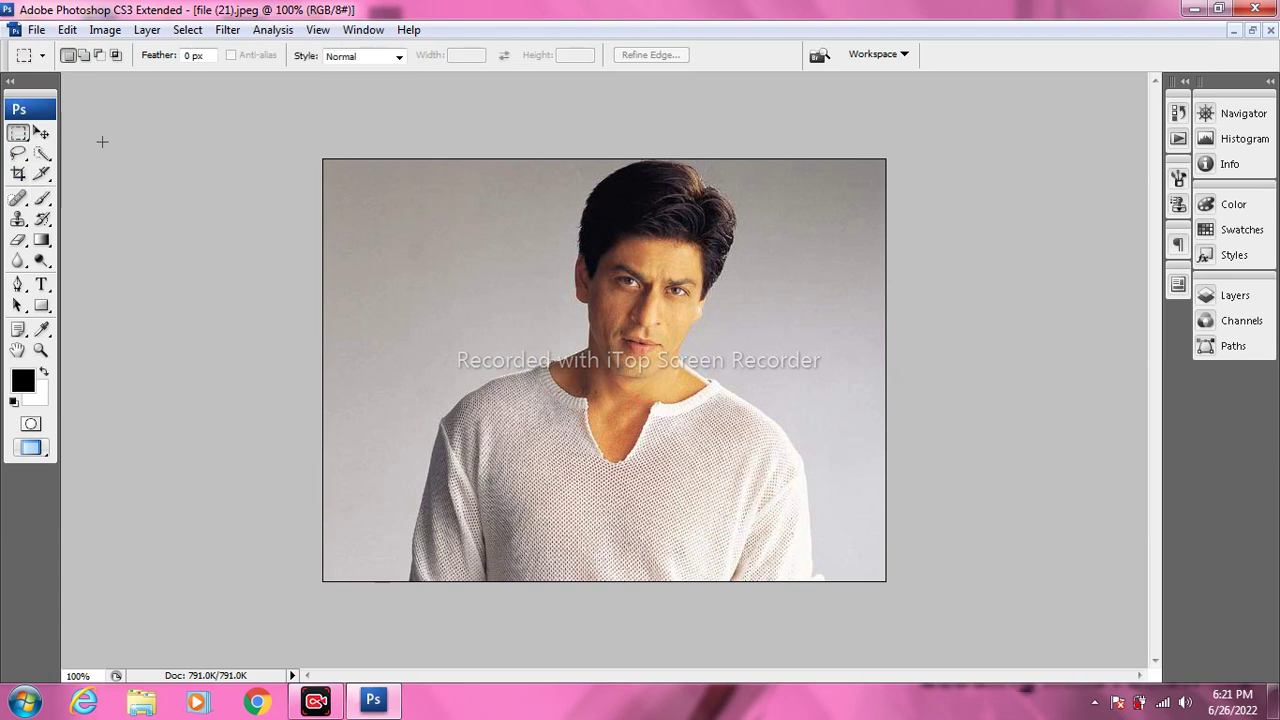
Trace a freehand Lasso selection around the man's whole figure and copy it to a new layer.
click(18, 155)
click(72, 155)
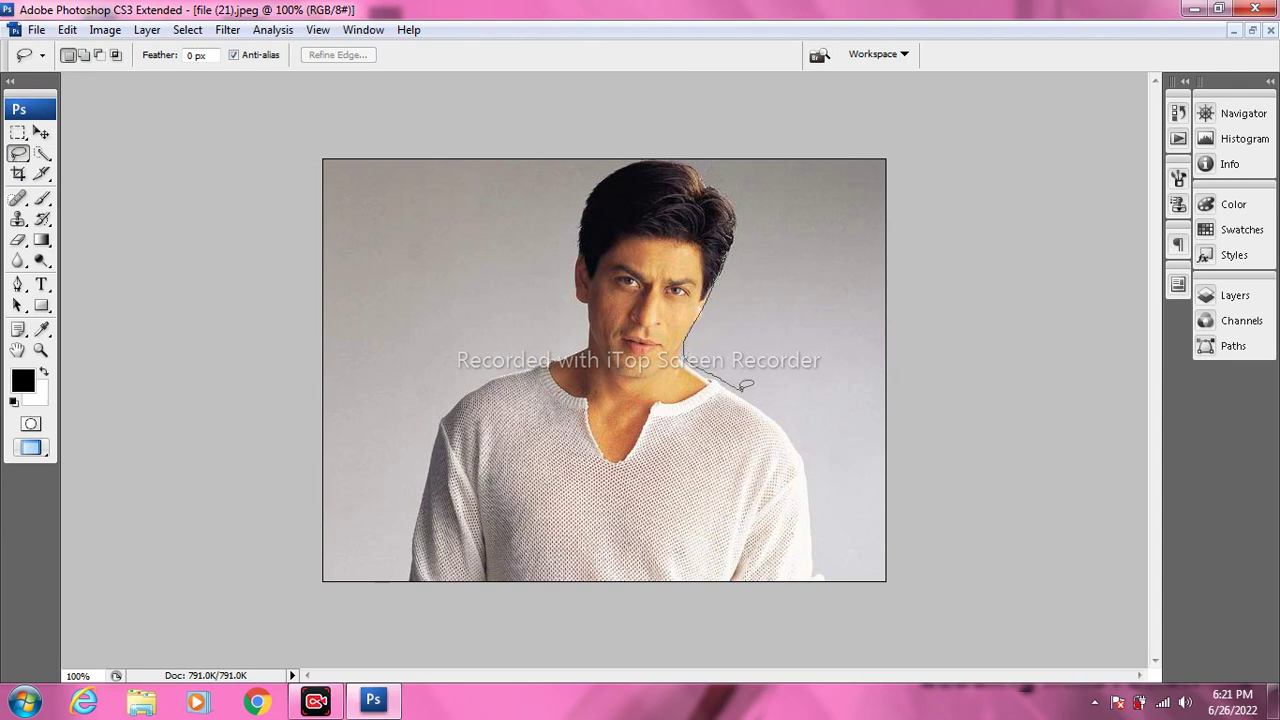
drag(792, 608, 590, 604)
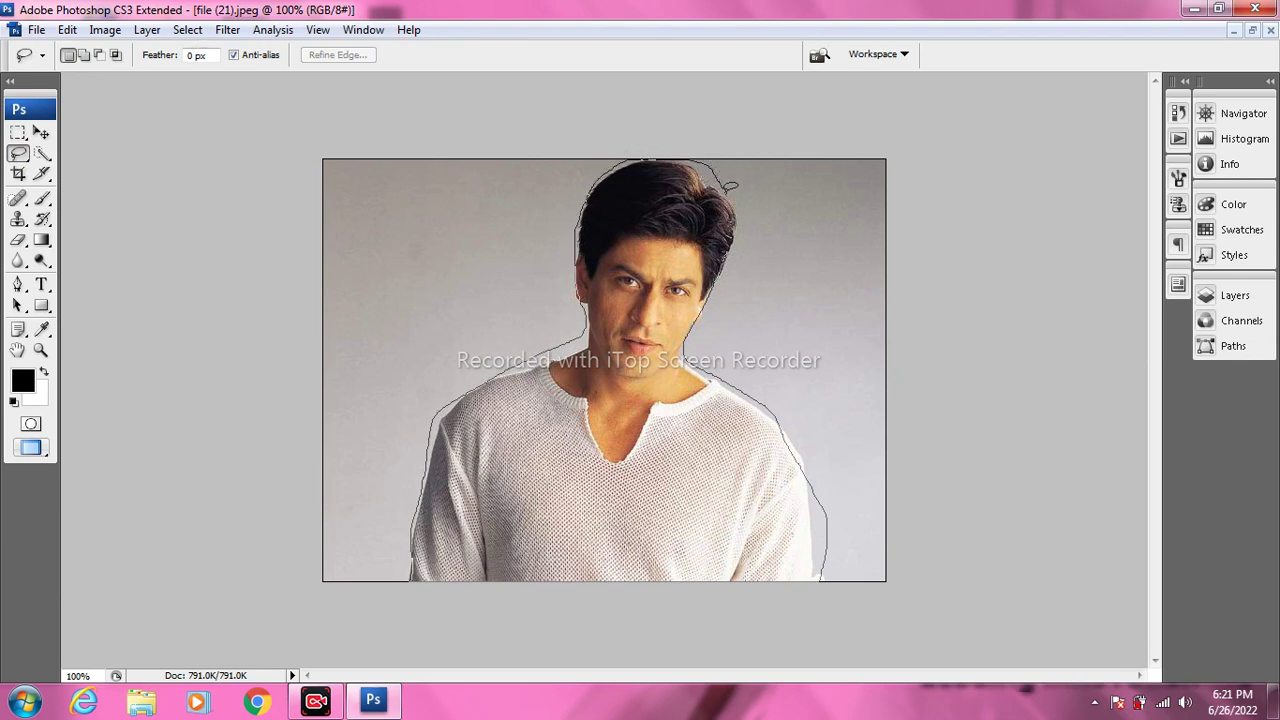
drag(733, 240, 736, 240)
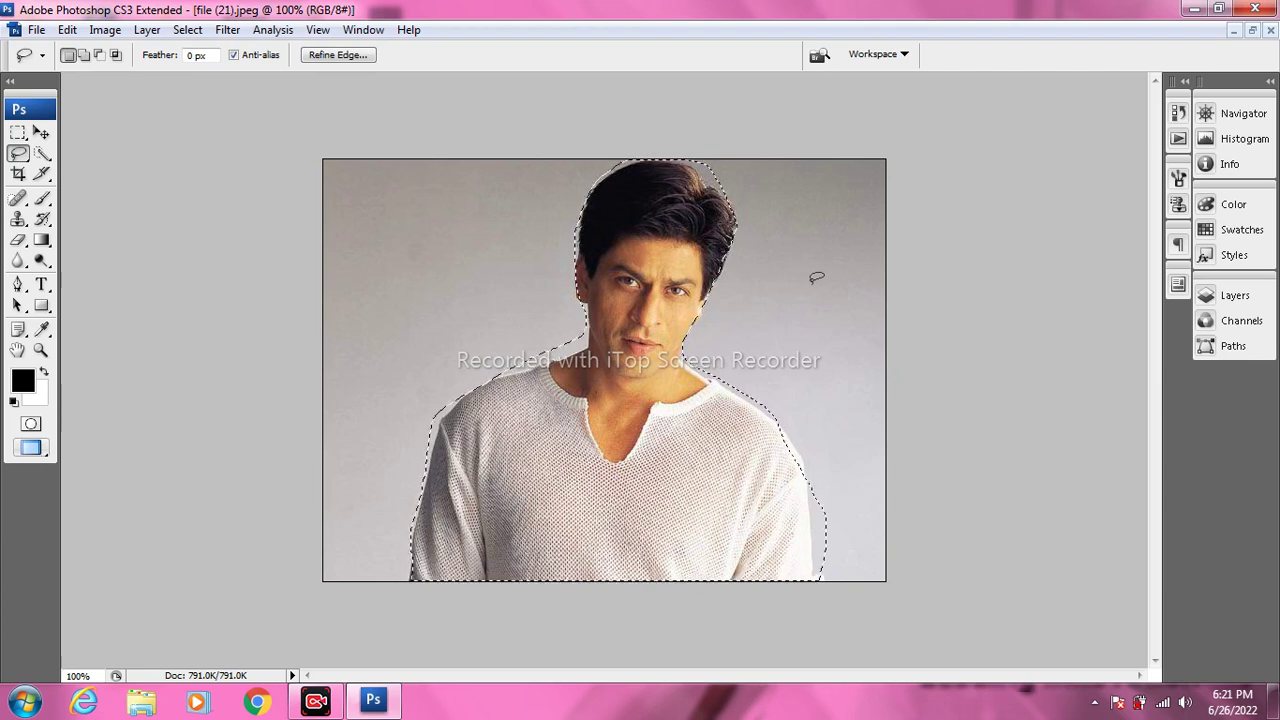
key(ctrl+j)
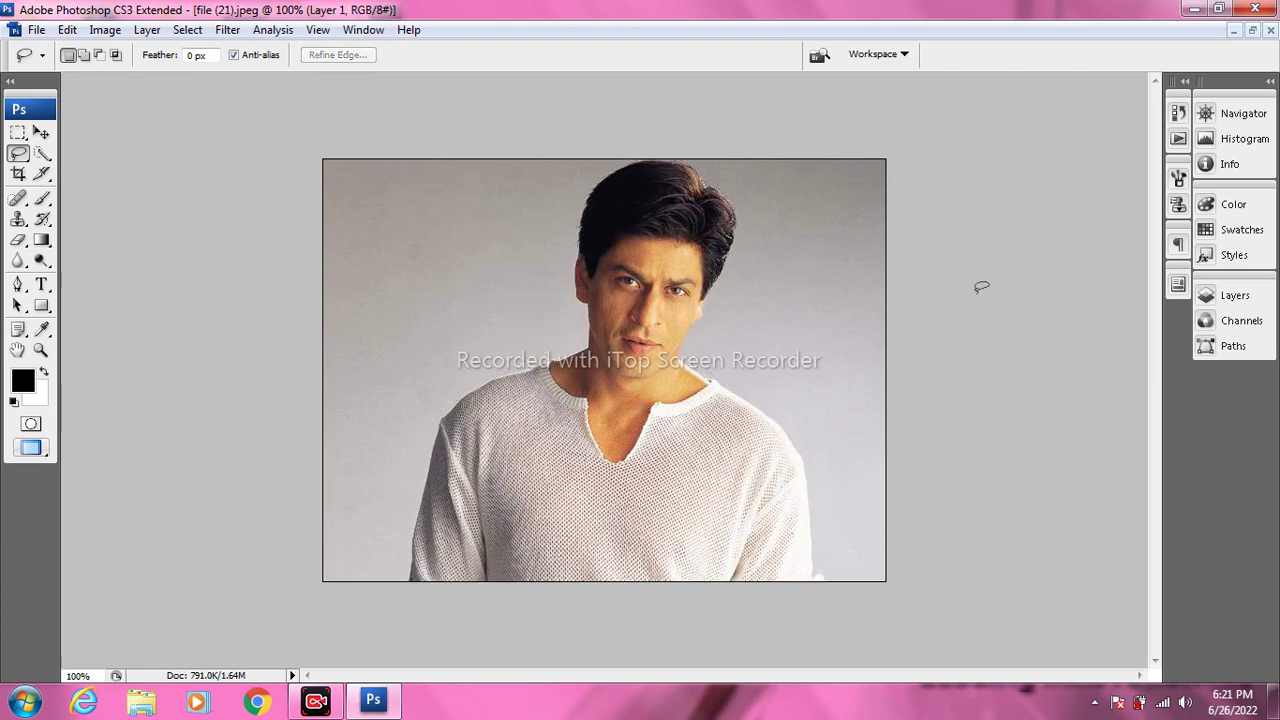
Shift the copied figure slightly down and to the right with the Move Tool, and revert the image to its saved version.
click(44, 133)
drag(619, 259, 697, 243)
drag(655, 292, 686, 264)
click(38, 30)
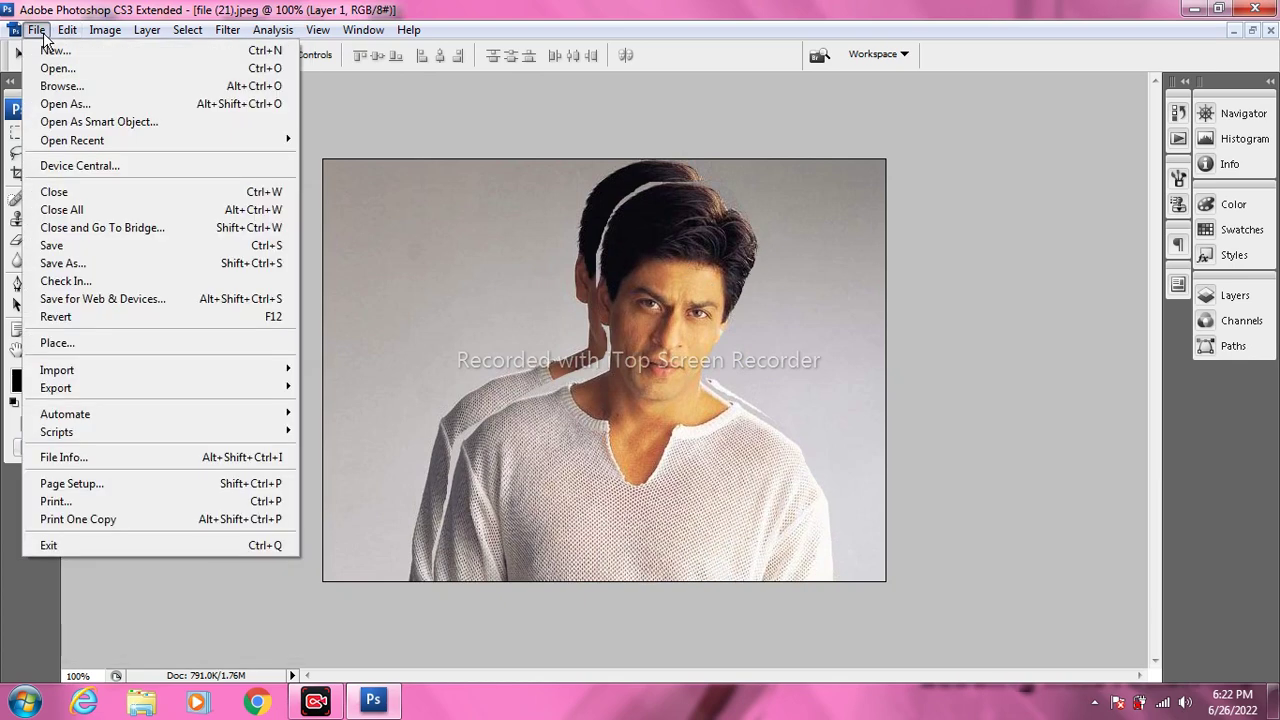
click(66, 320)
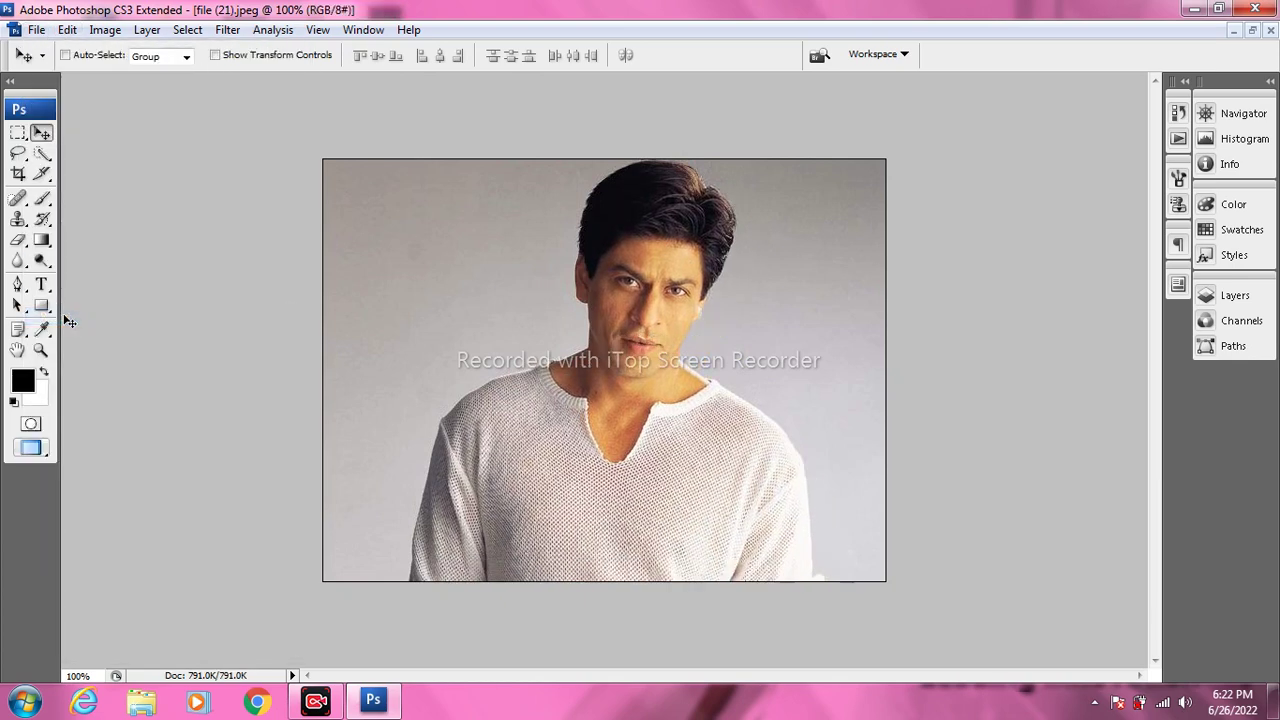
Outline the man's whole figure with a closed Polygonal Lasso selection along the hair, neck, shoulders, sleeves and lower image edge.
click(20, 135)
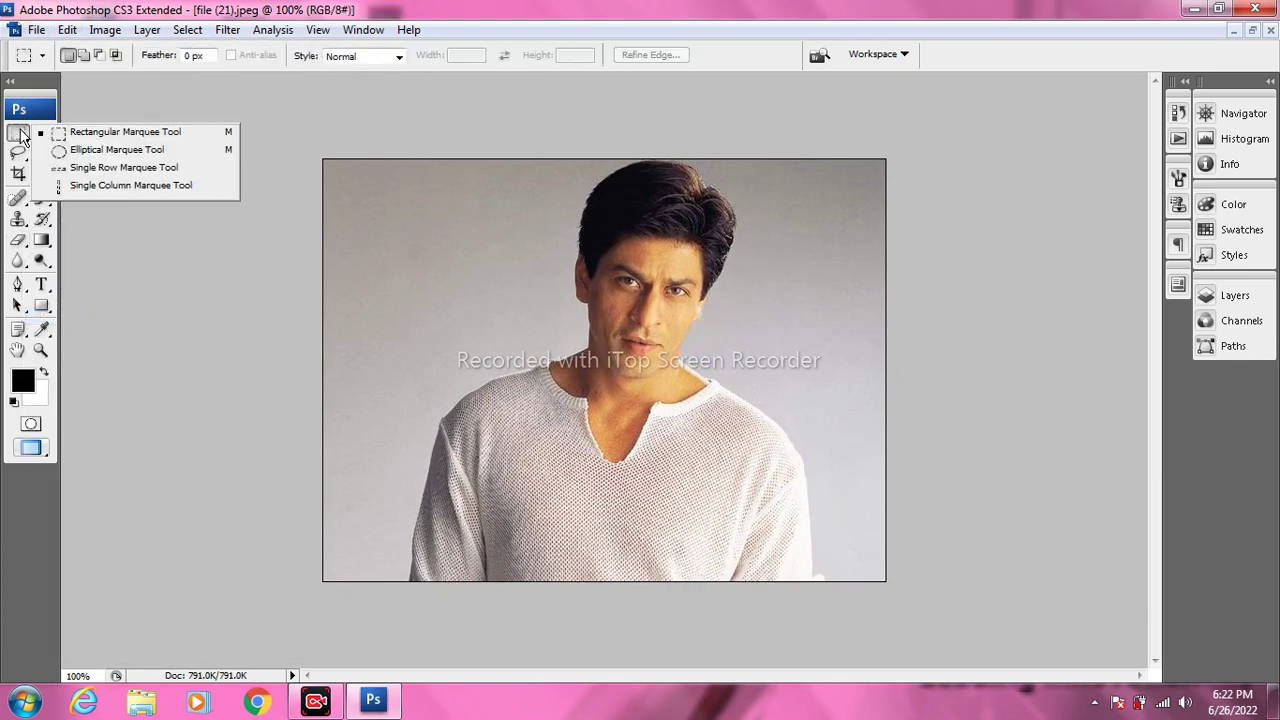
click(19, 153)
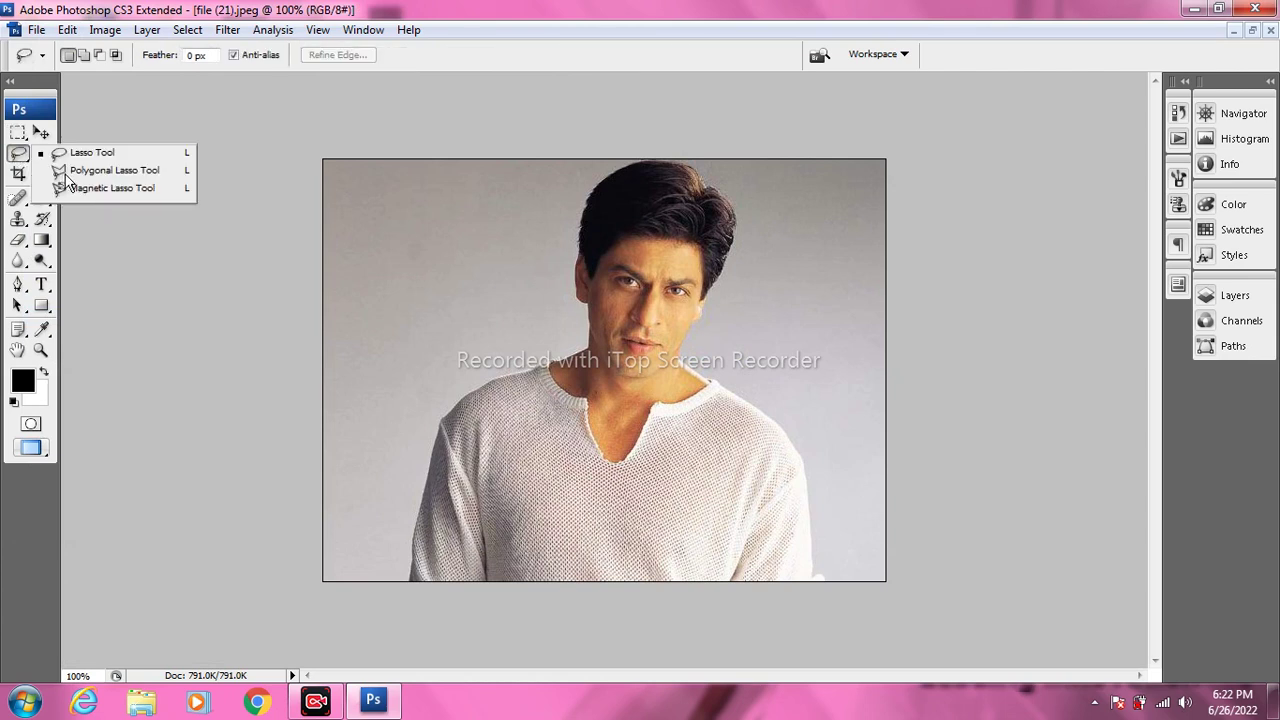
click(100, 170)
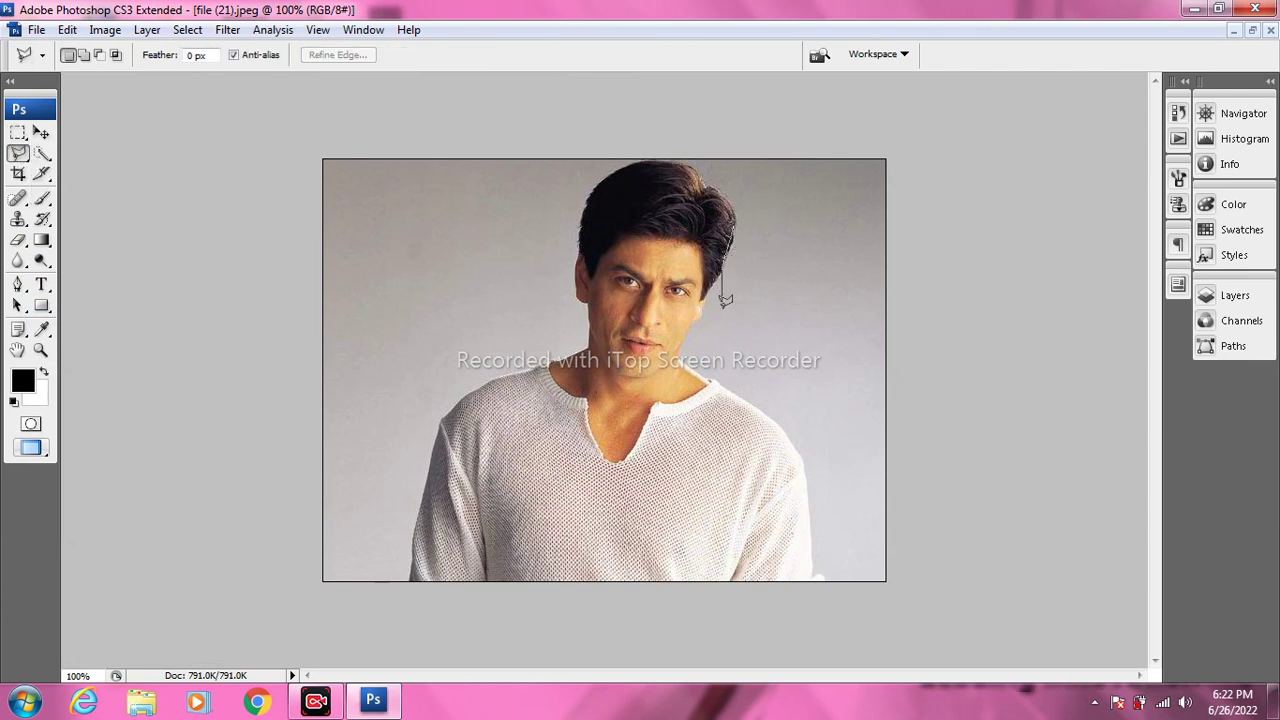
click(708, 379)
click(818, 585)
click(410, 584)
click(414, 518)
click(426, 453)
click(444, 418)
click(461, 398)
click(559, 363)
click(579, 343)
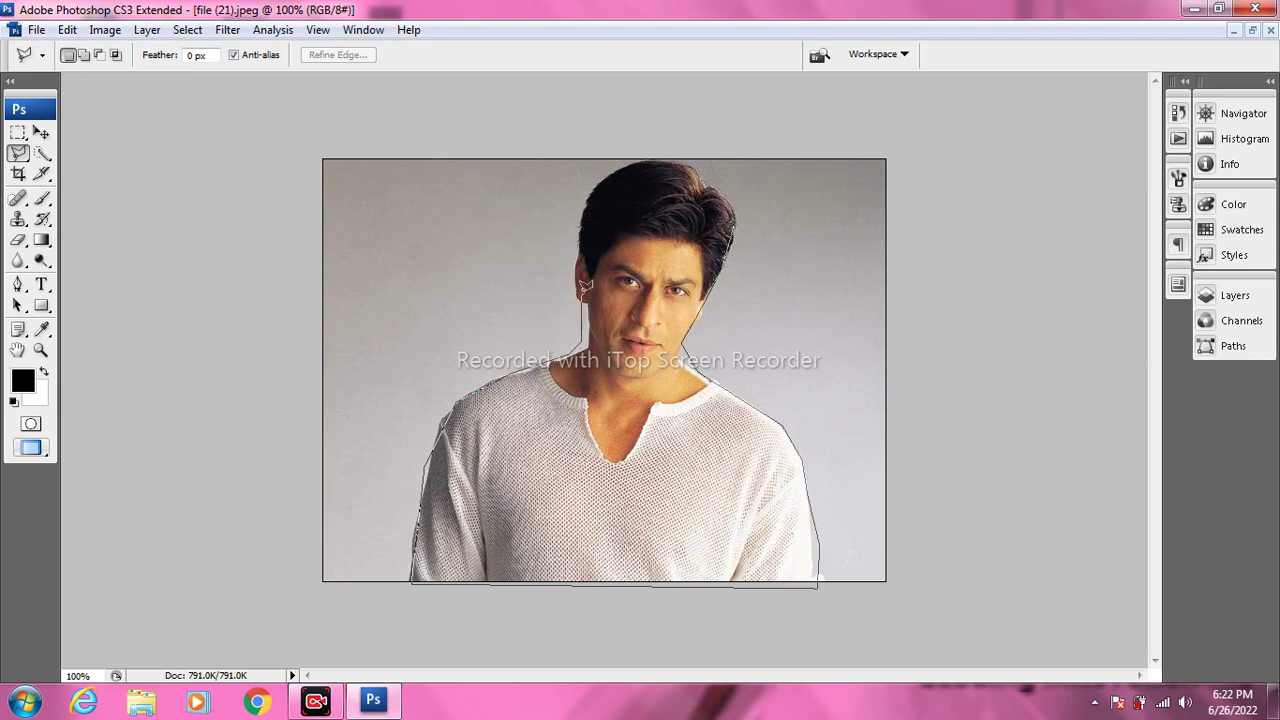
click(580, 210)
click(740, 218)
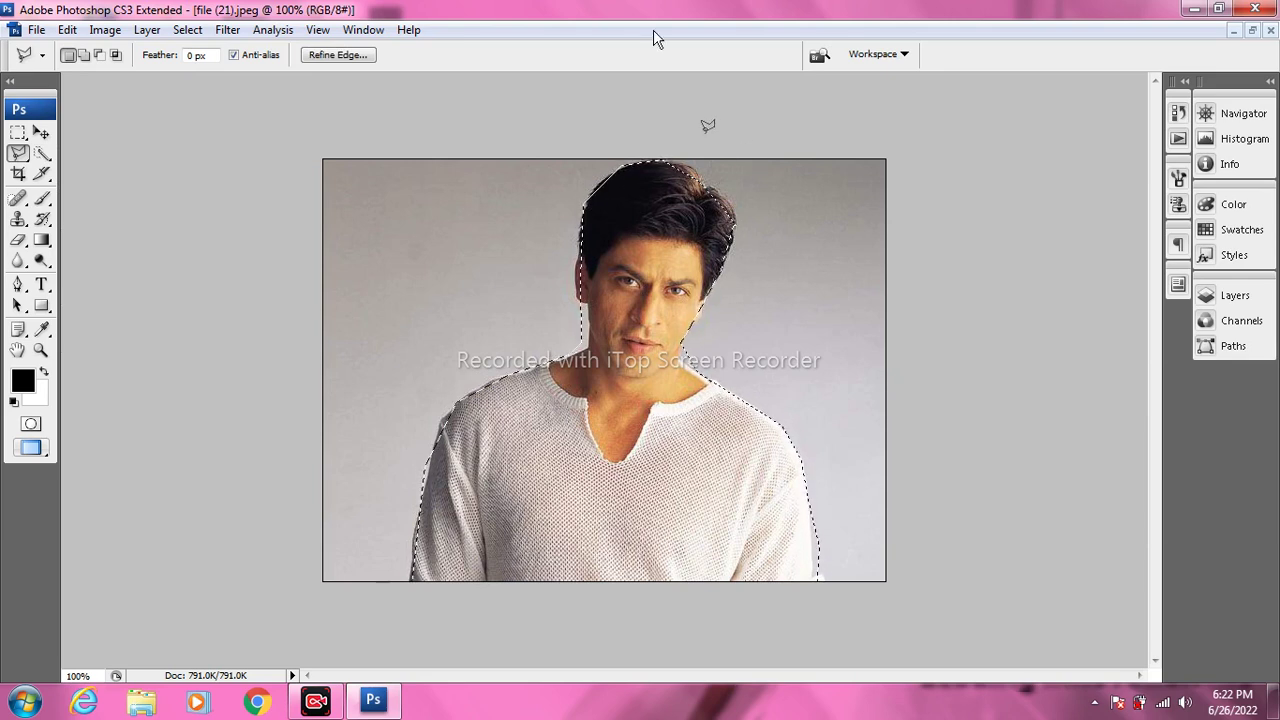
Deselect the polygonal outline and trace a new closed selection around the man with the Magnetic Lasso Tool.
click(187, 30)
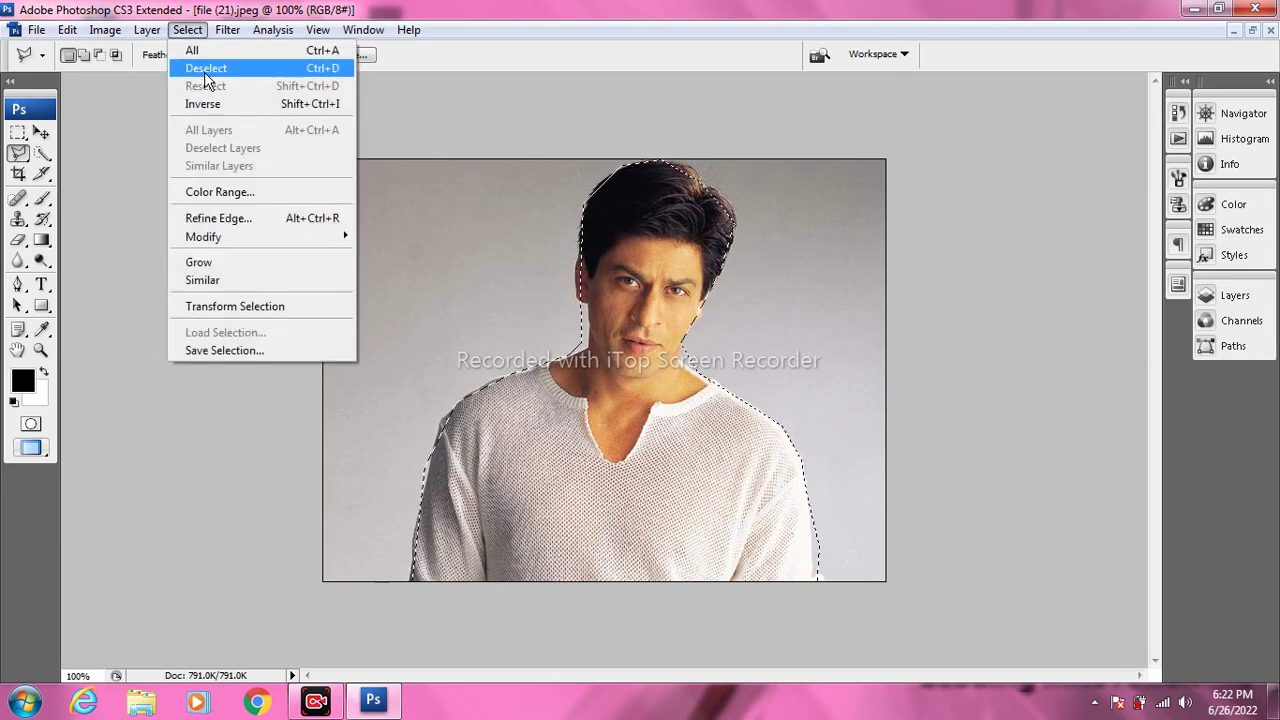
click(247, 67)
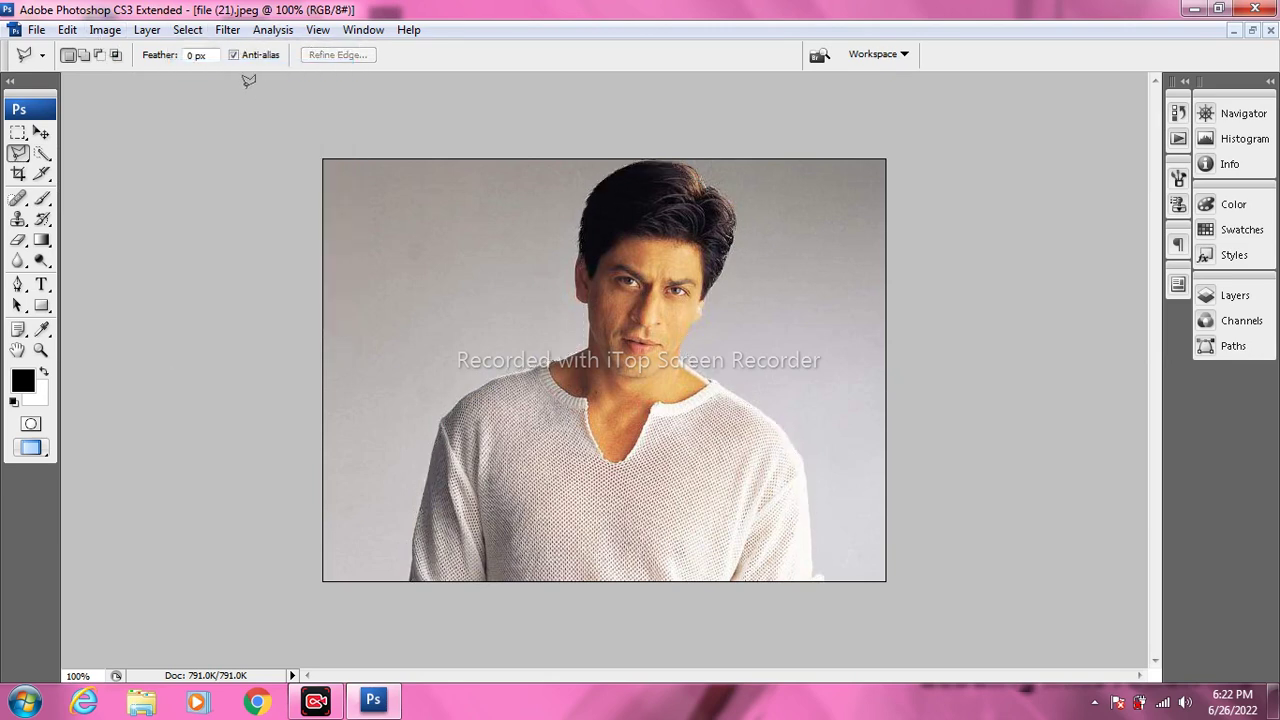
click(18, 158)
click(110, 188)
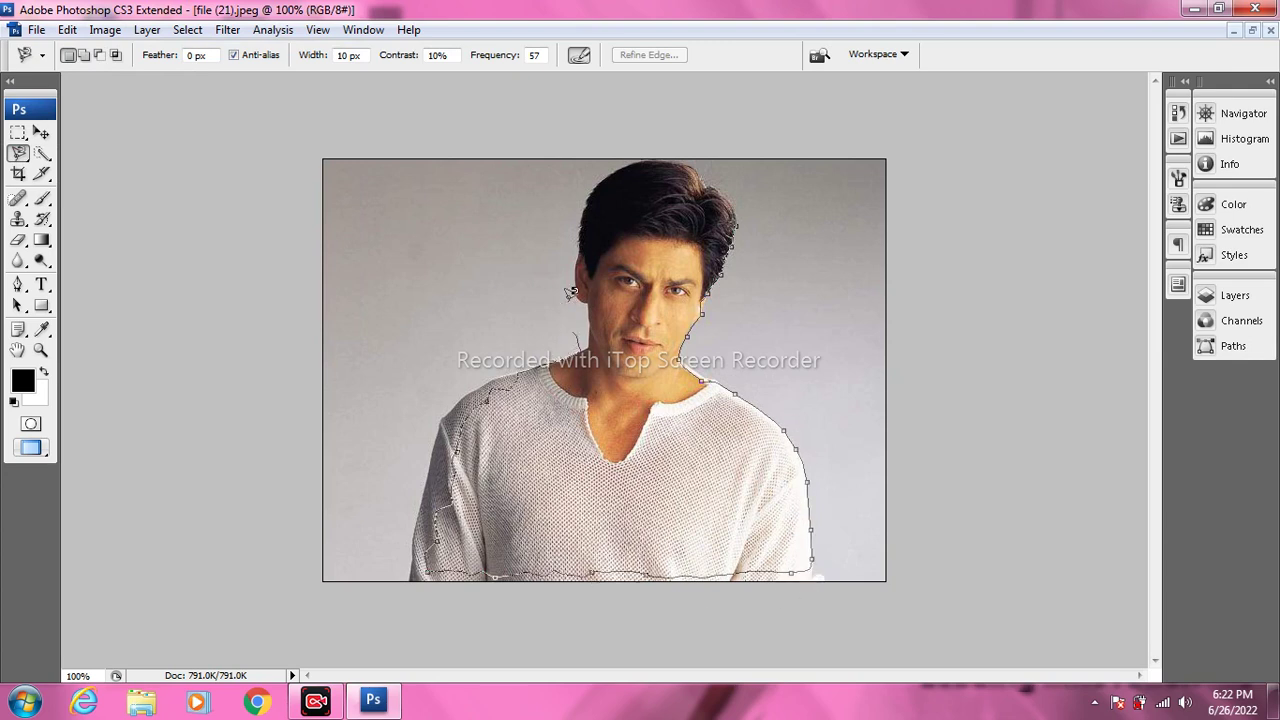
click(743, 216)
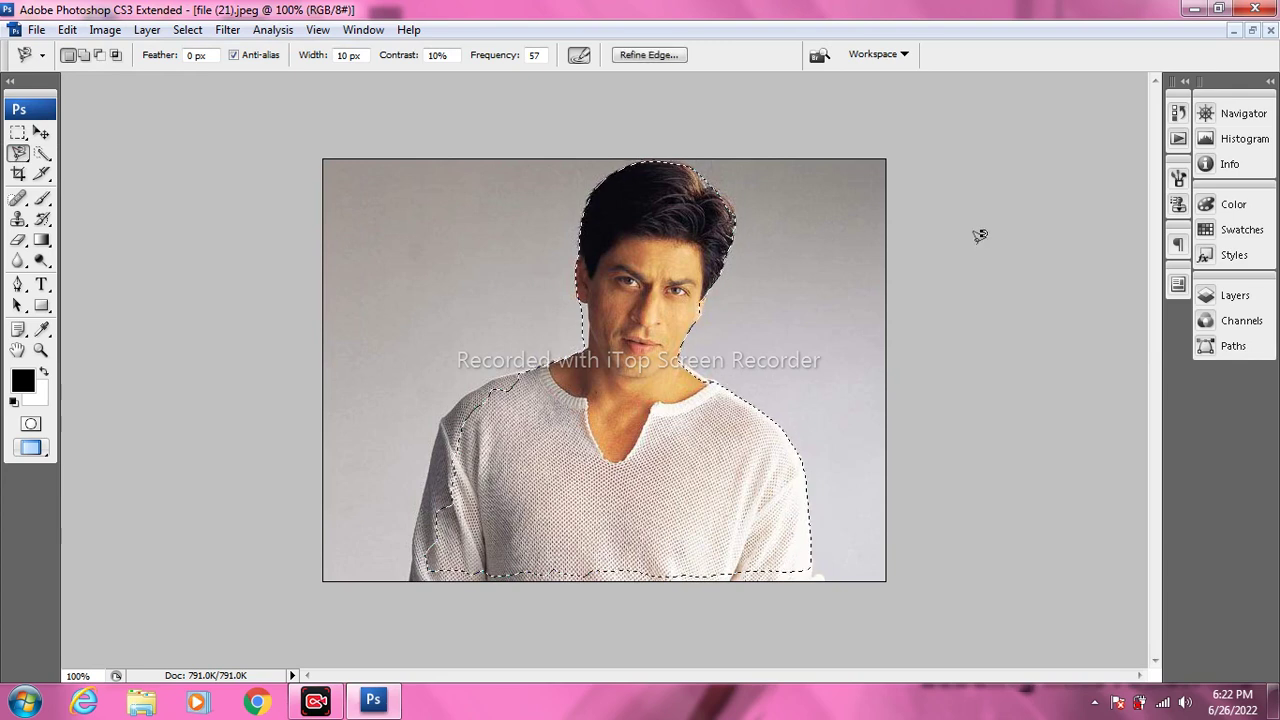
Deselect the magnetic outline around the man and switch back to the freehand Lasso Tool.
click(187, 30)
click(215, 70)
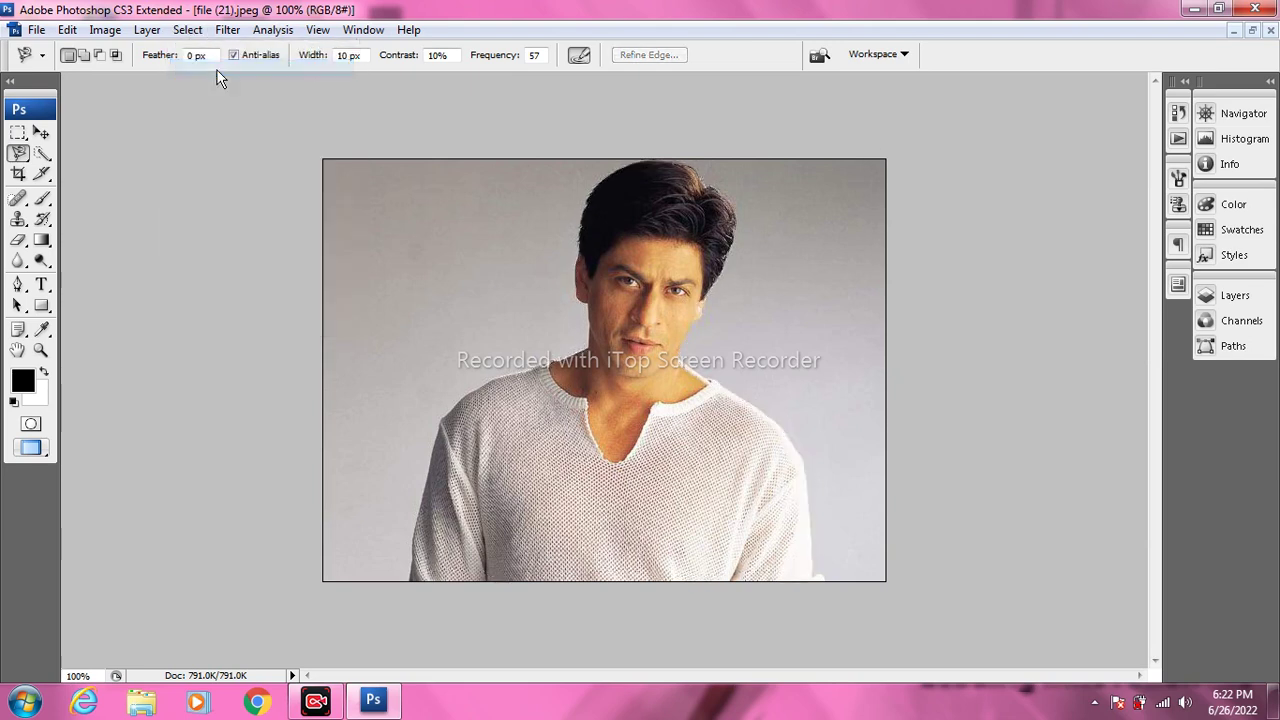
click(18, 155)
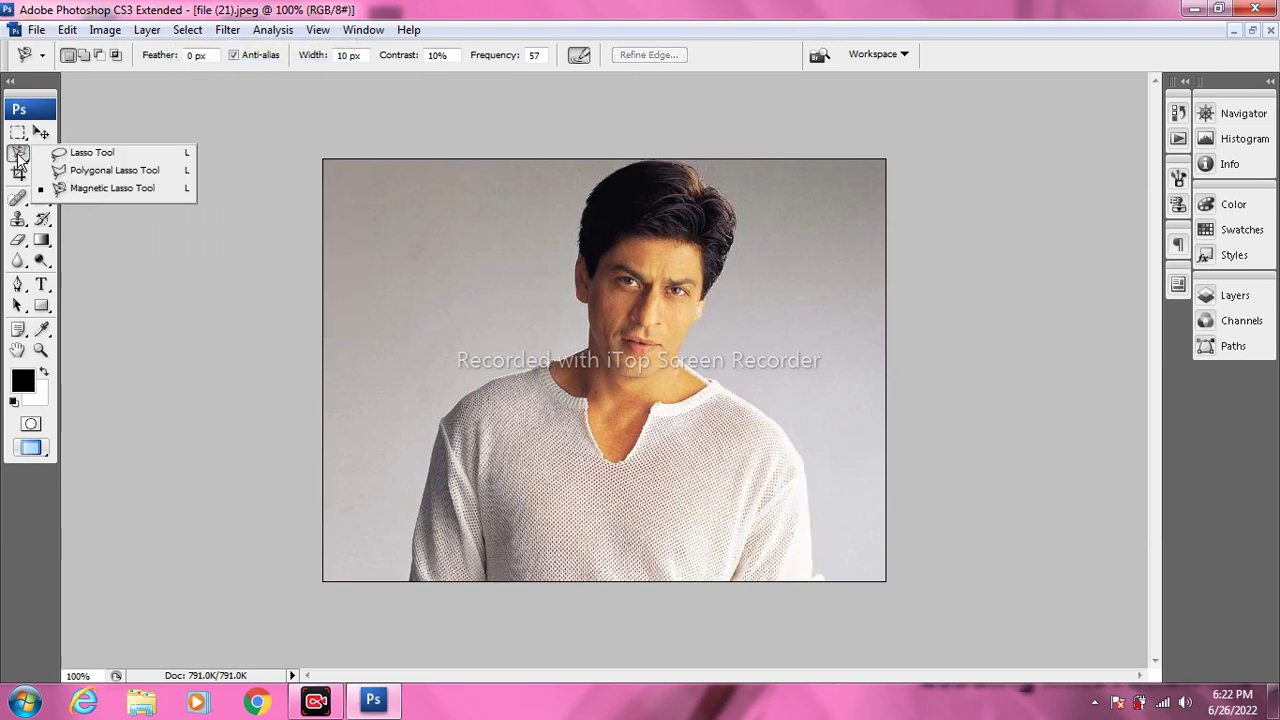
click(74, 155)
Set up the Quick Selection Tool to add to the selection with a 31 px brush diameter.
click(41, 153)
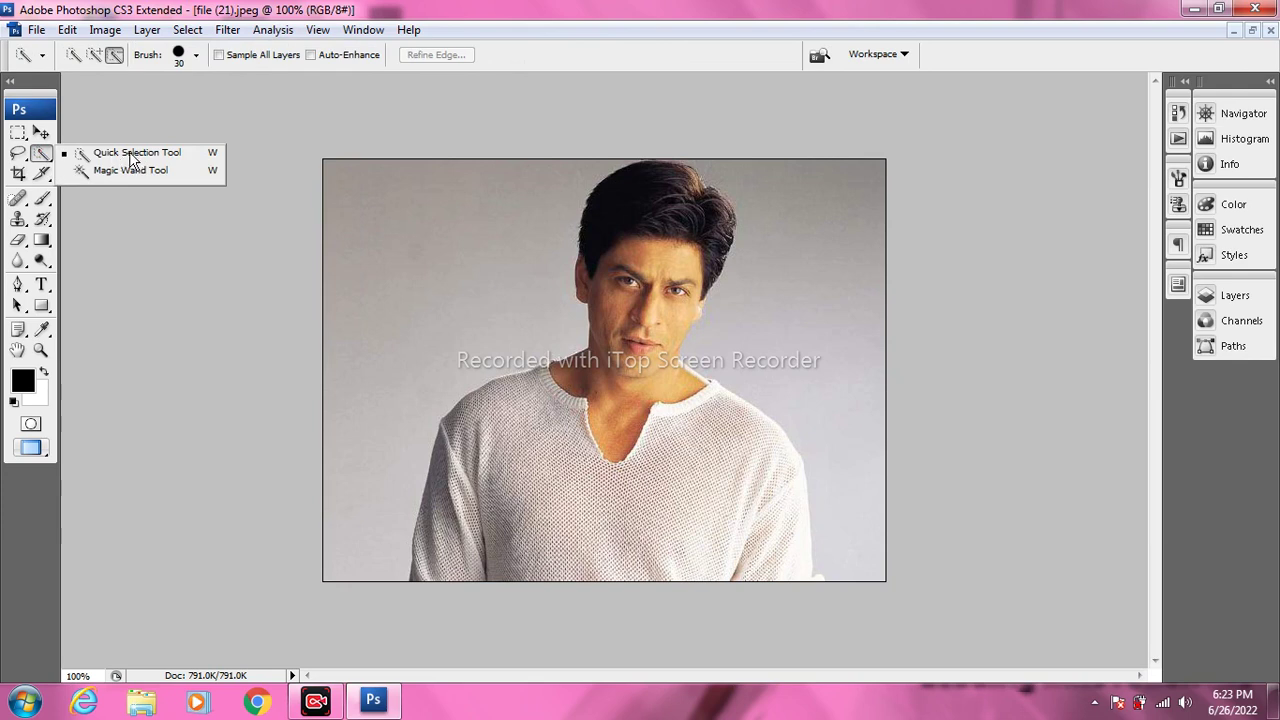
click(123, 155)
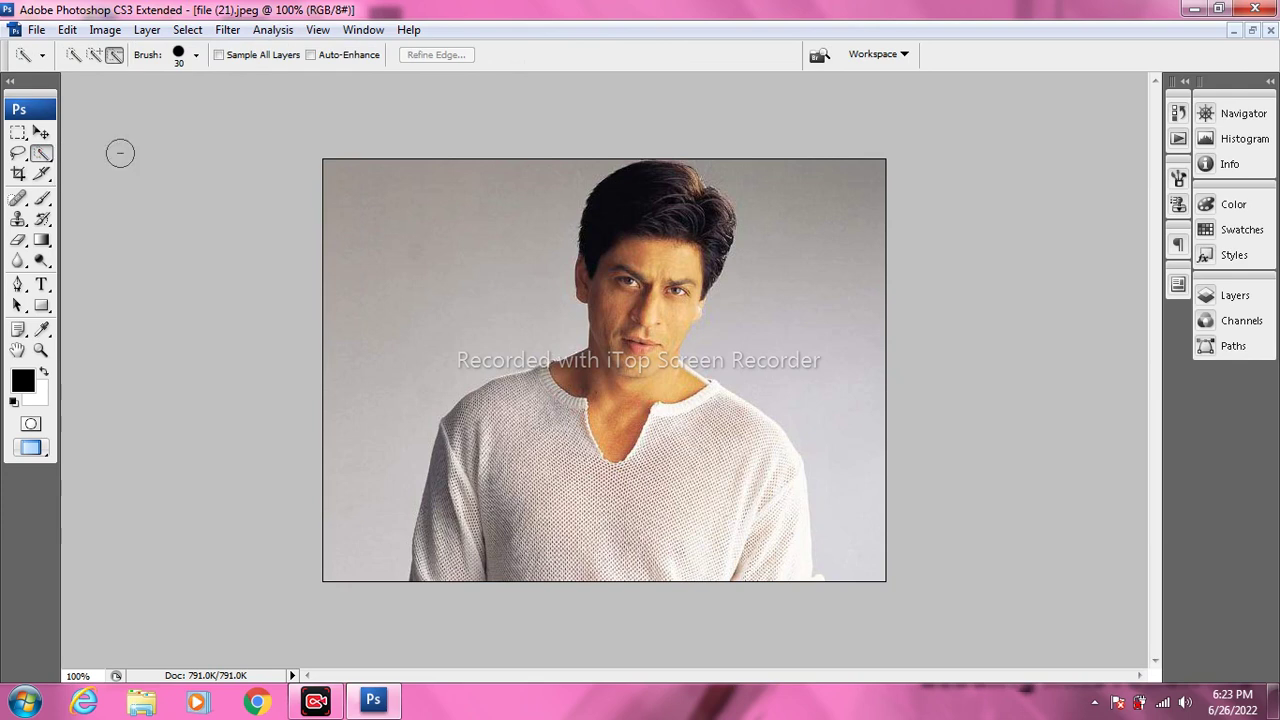
click(96, 57)
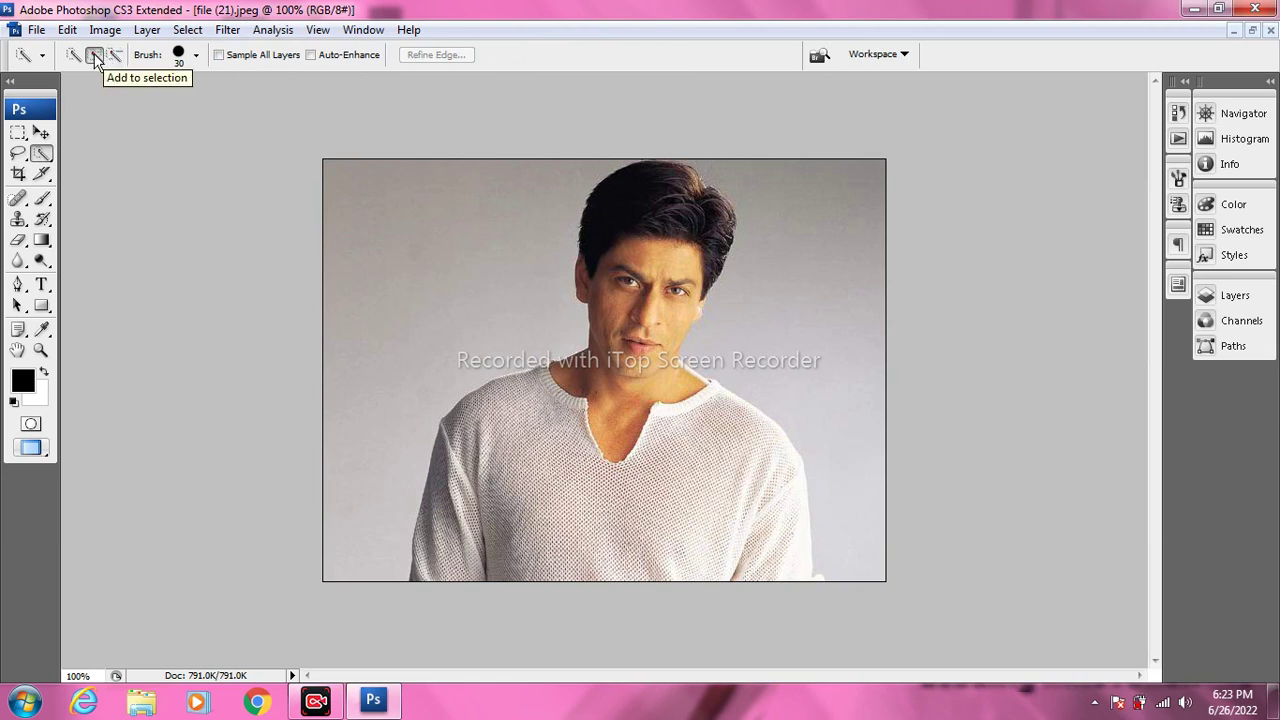
click(197, 56)
mouse_move(131, 103)
mouse_down()
mouse_move(164, 103)
mouse_move(121, 103)
mouse_up()
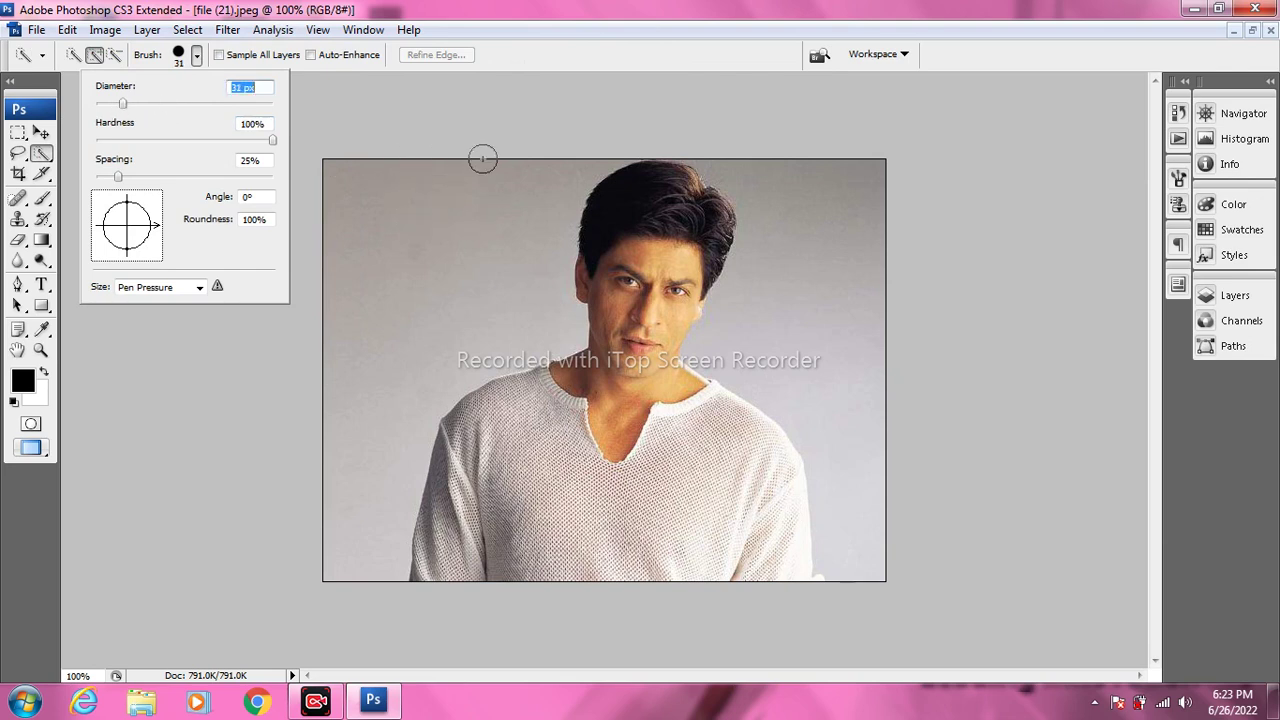
Quick-select the man's whole figure and shift a new-layer copy of it to the left of the original.
mouse_move(658, 217)
mouse_down()
mouse_move(650, 300)
mouse_move(570, 420)
mouse_move(540, 530)
mouse_move(749, 509)
mouse_move(751, 453)
mouse_move(723, 420)
mouse_up()
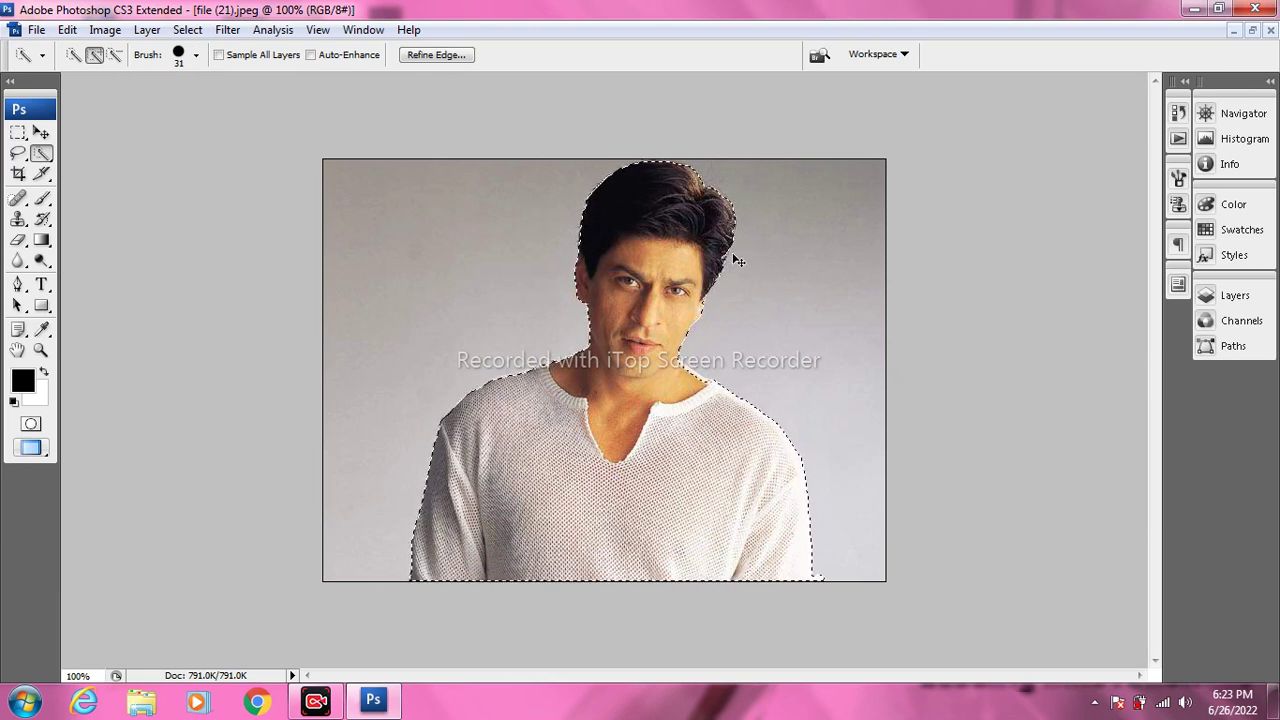
key(ctrl+j)
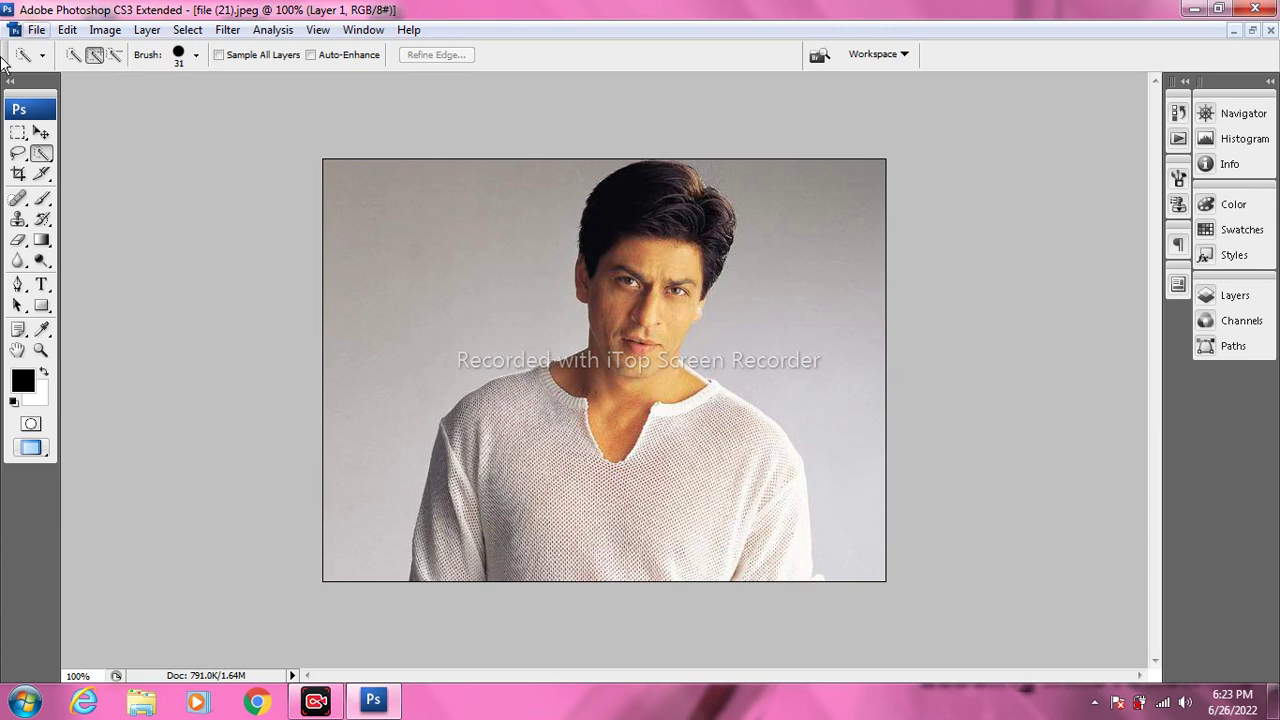
click(41, 132)
drag(679, 289, 568, 260)
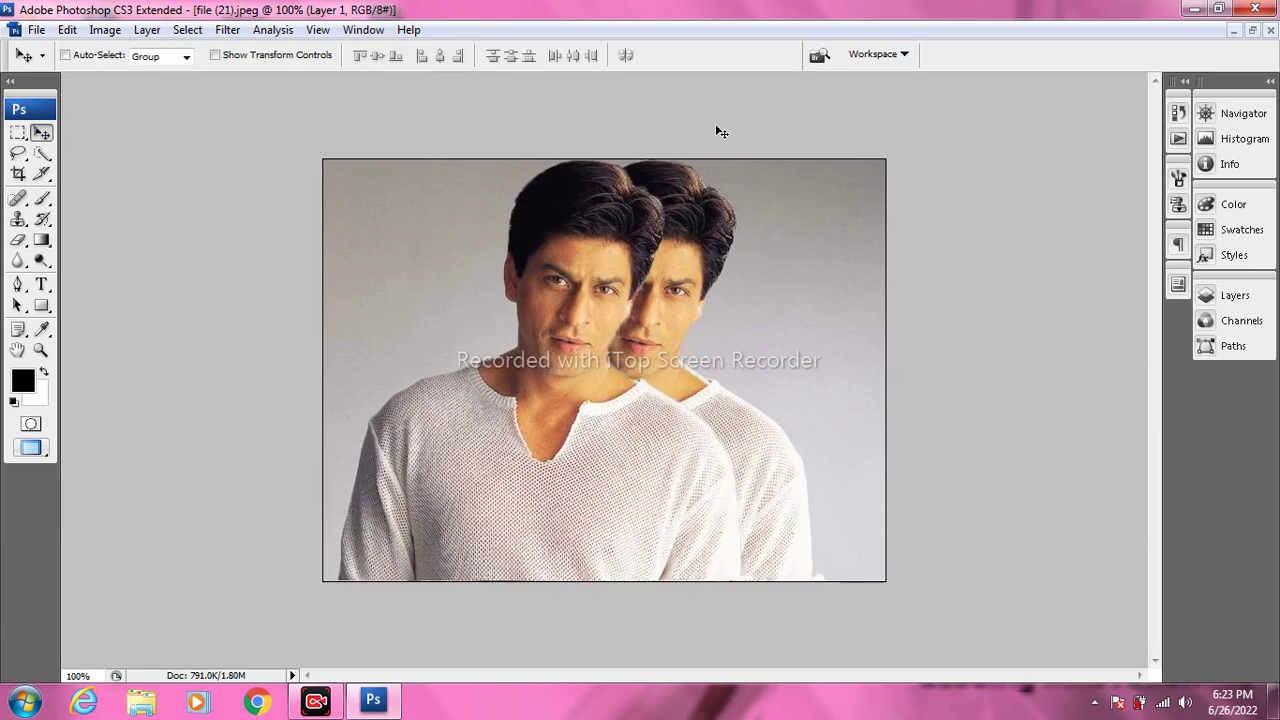
Paste the copied figure into file (22).jpeg and move it to the lower left of the photo, against the bottom edge.
click(1253, 31)
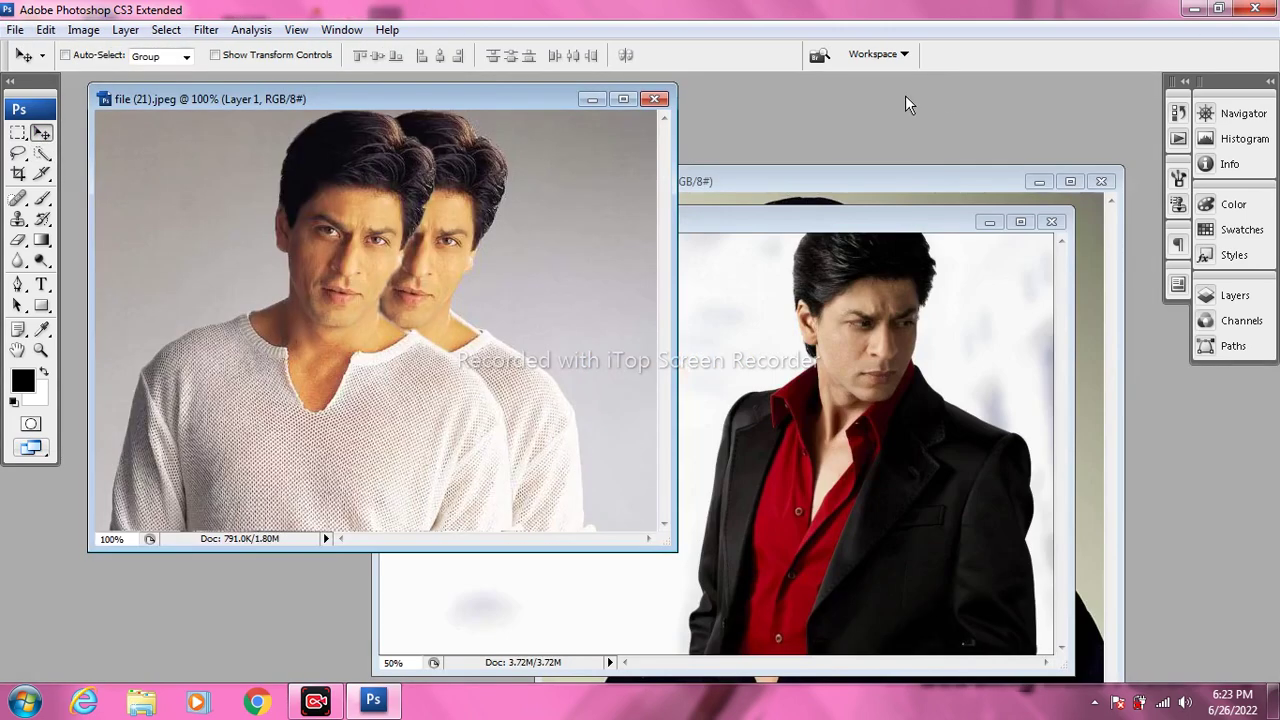
click(858, 230)
double_click(853, 229)
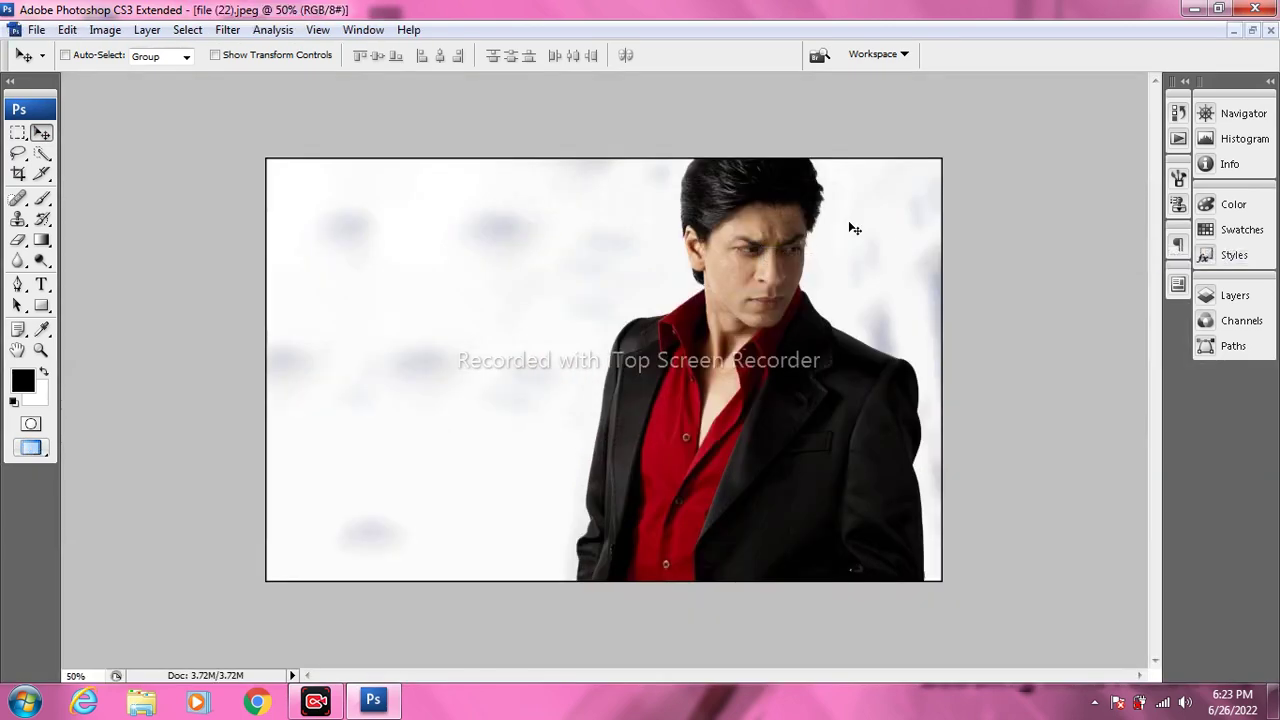
key(ctrl+v)
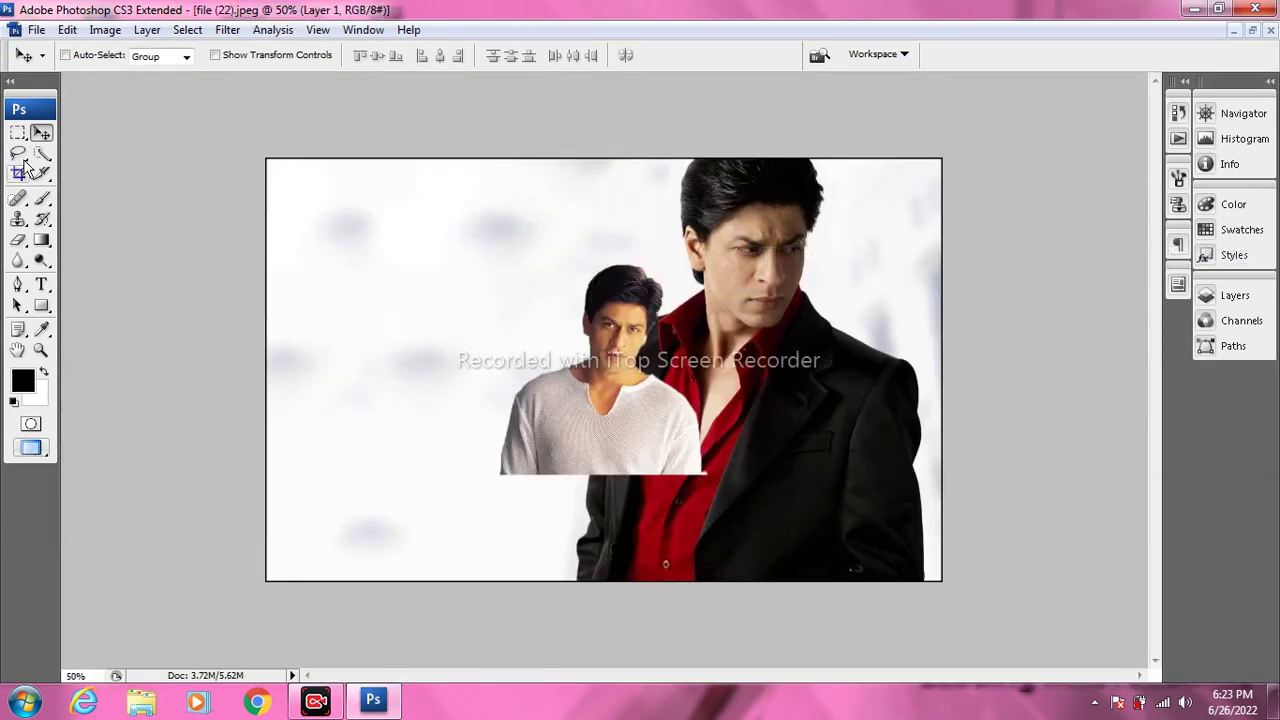
drag(624, 371, 462, 478)
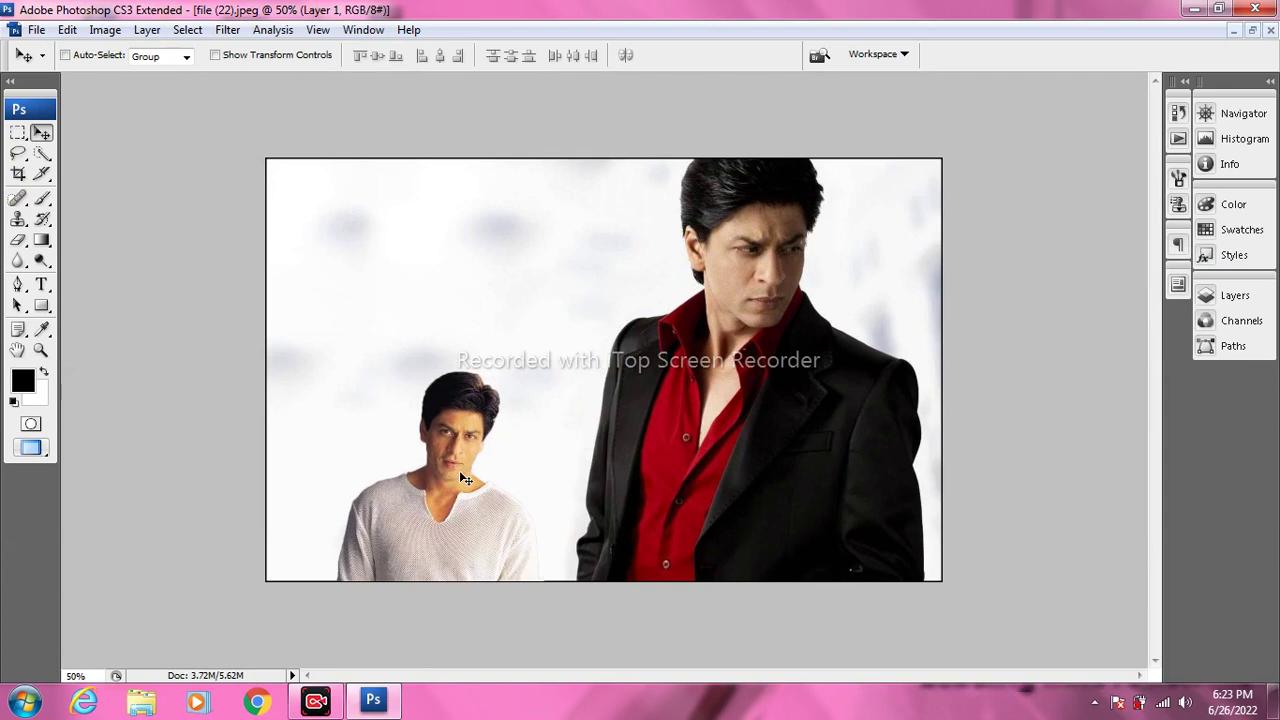
Enlarge the pasted figure with Free Transform to roughly the other man's size and place it along the photo's left edge.
key(ctrl+t)
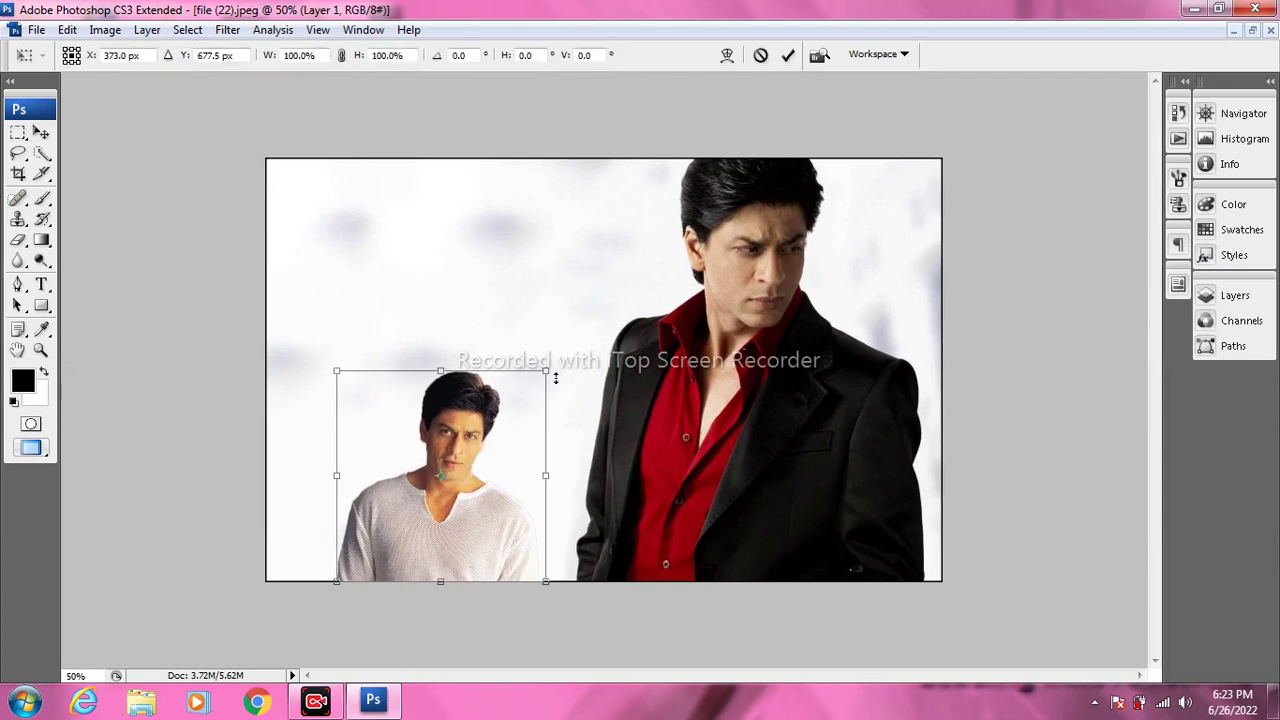
drag(547, 372, 725, 182)
drag(599, 266, 510, 260)
key(Return)
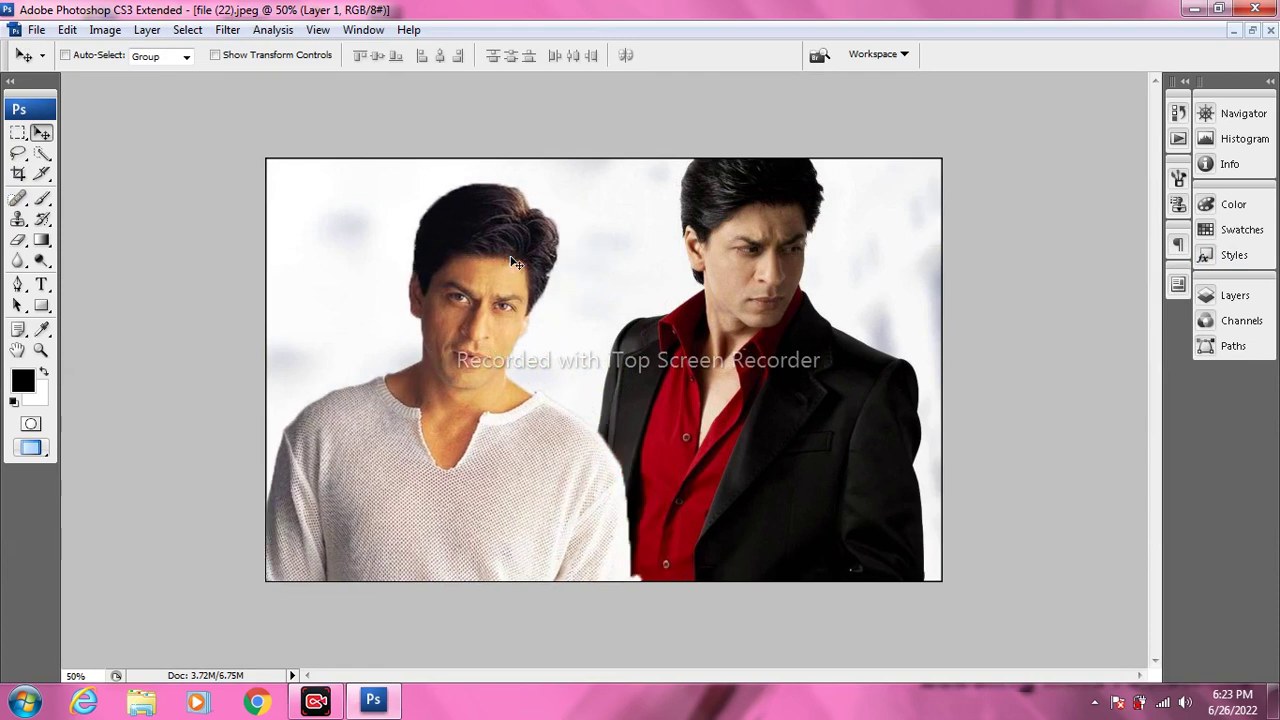
Revert file (22).jpeg and file (21).jpeg to their saved versions.
click(36, 29)
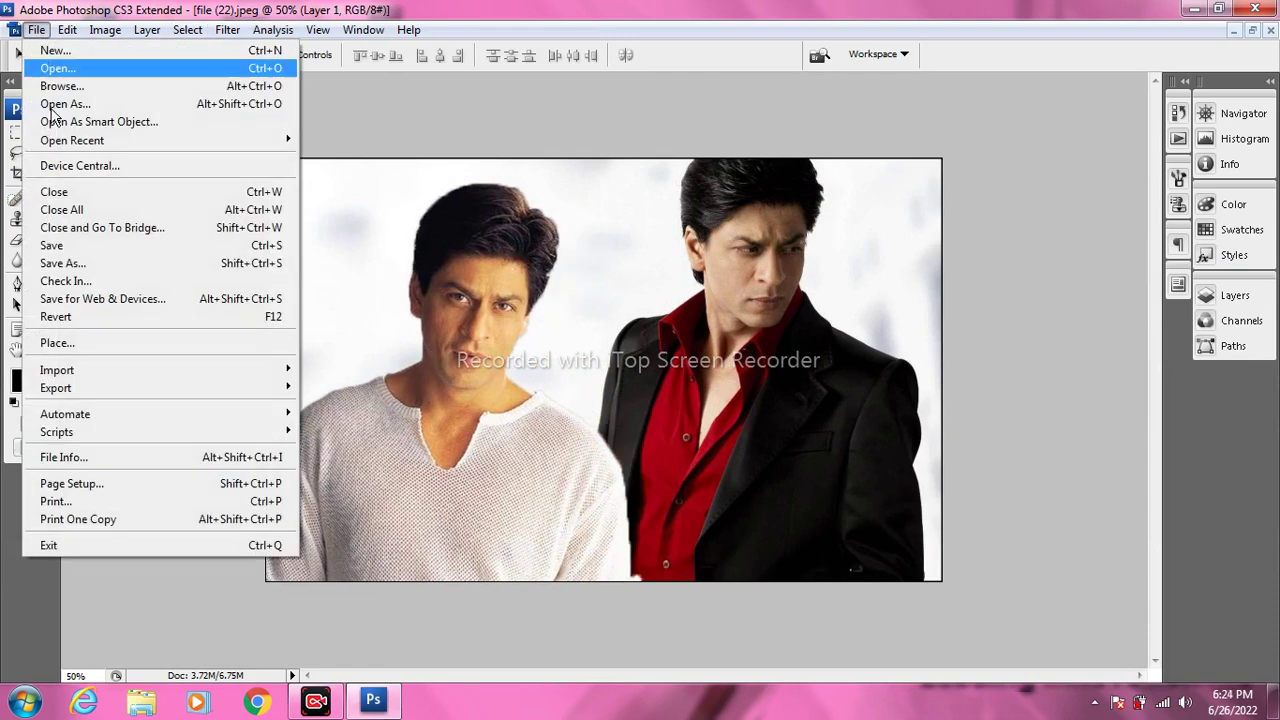
click(56, 316)
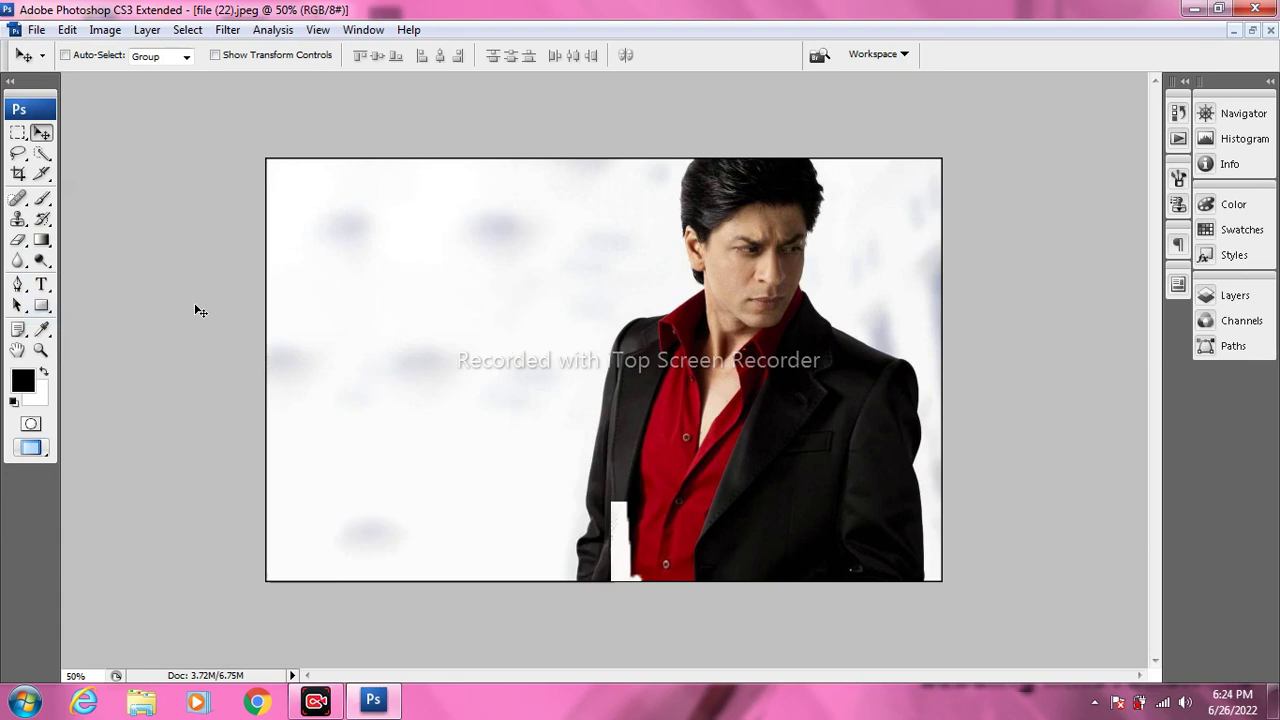
click(1251, 30)
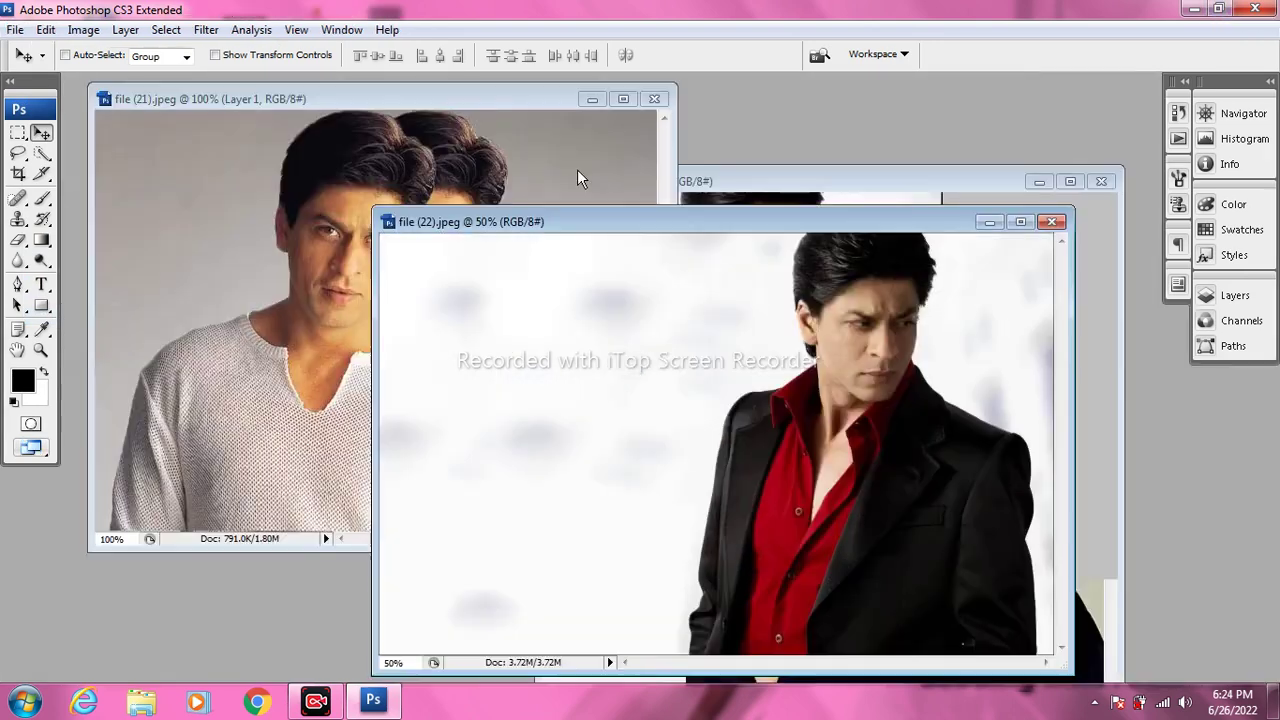
click(445, 96)
double_click(441, 94)
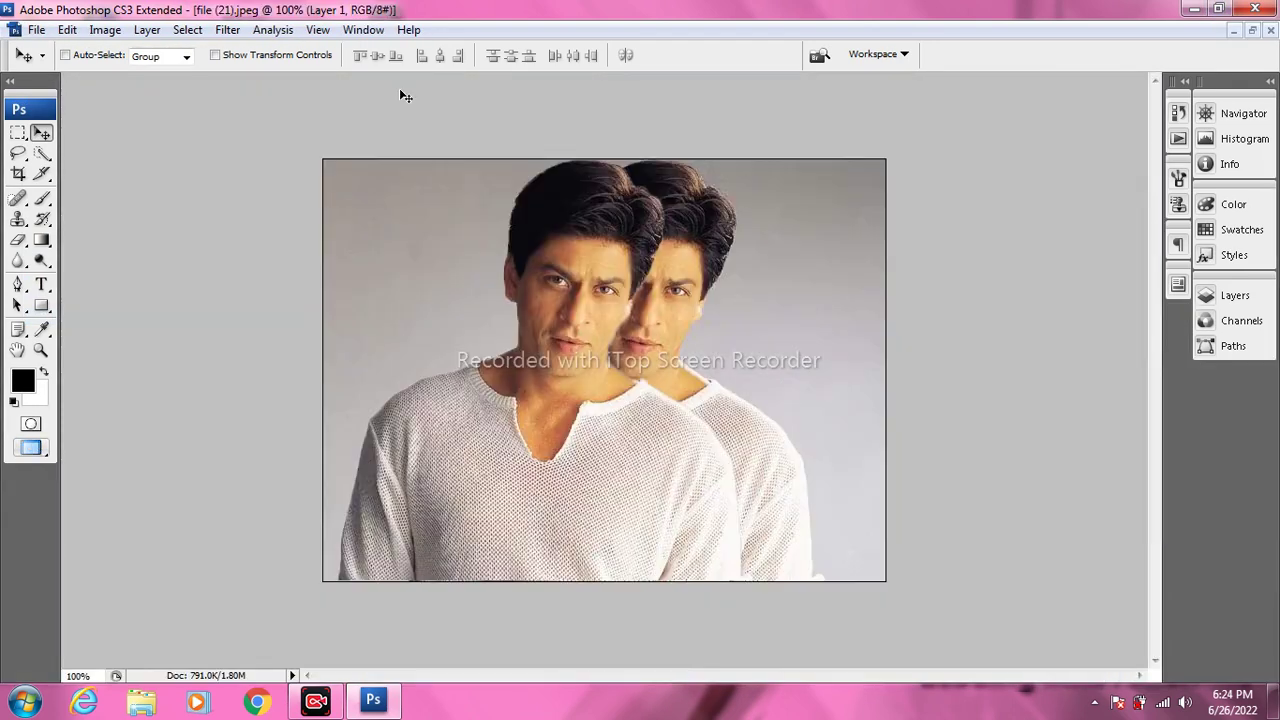
click(37, 31)
click(56, 317)
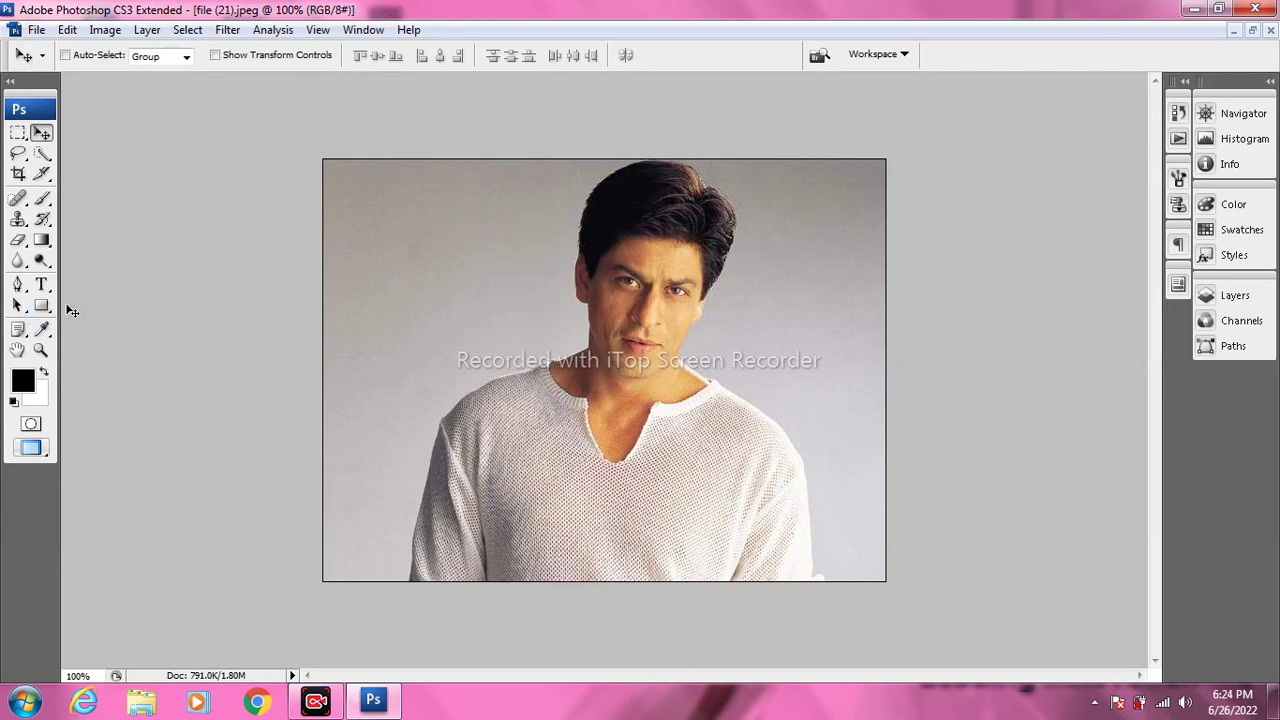
Open the photo file (23) from the shahrukh khan folder.
click(42, 156)
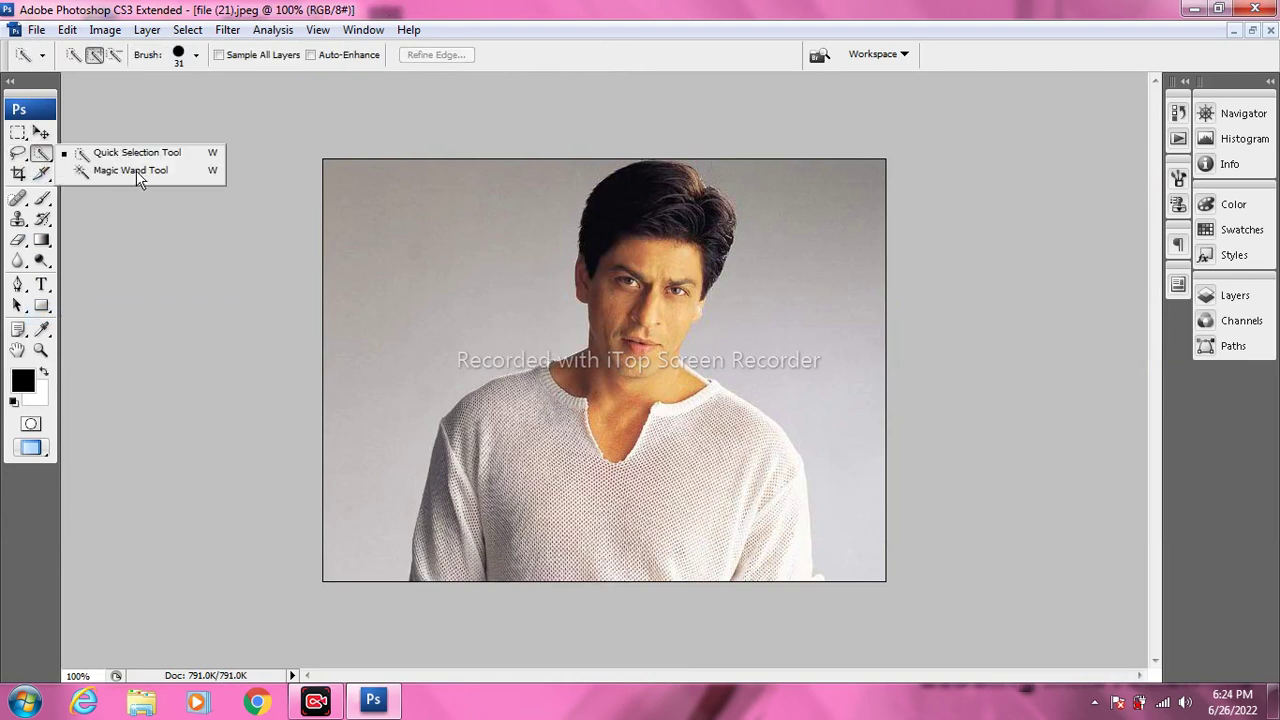
click(36, 30)
click(50, 68)
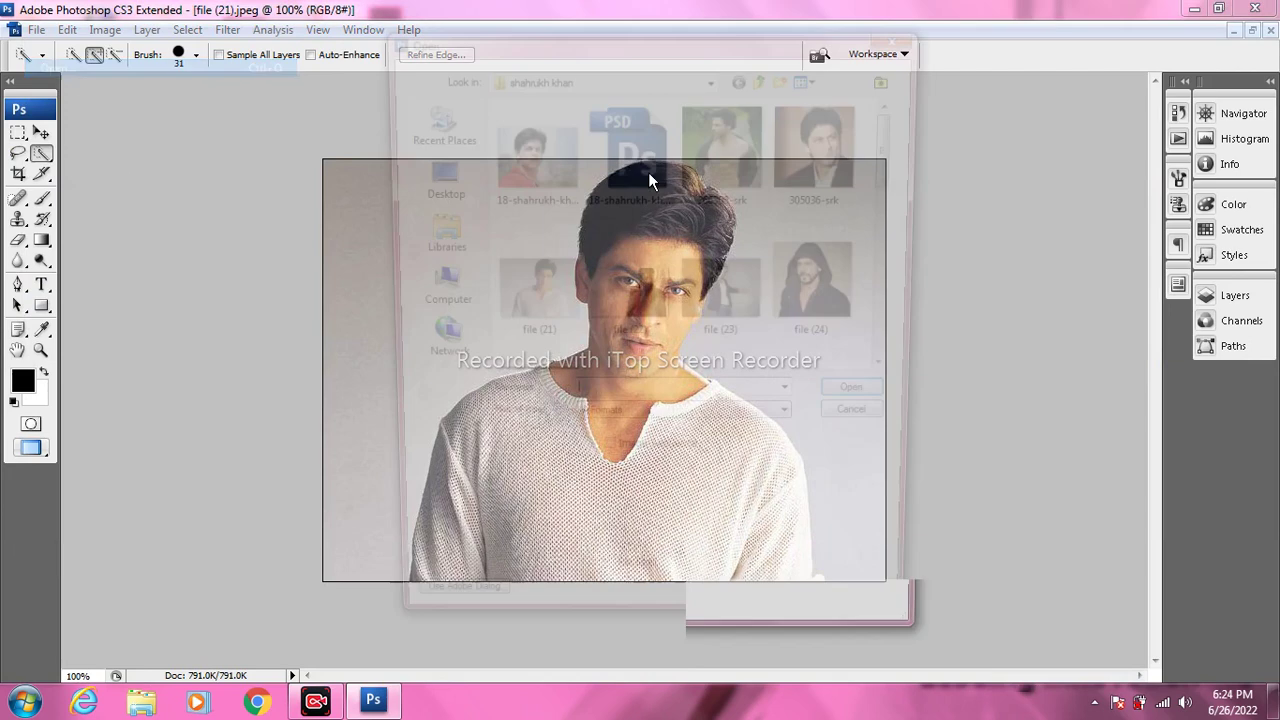
double_click(728, 284)
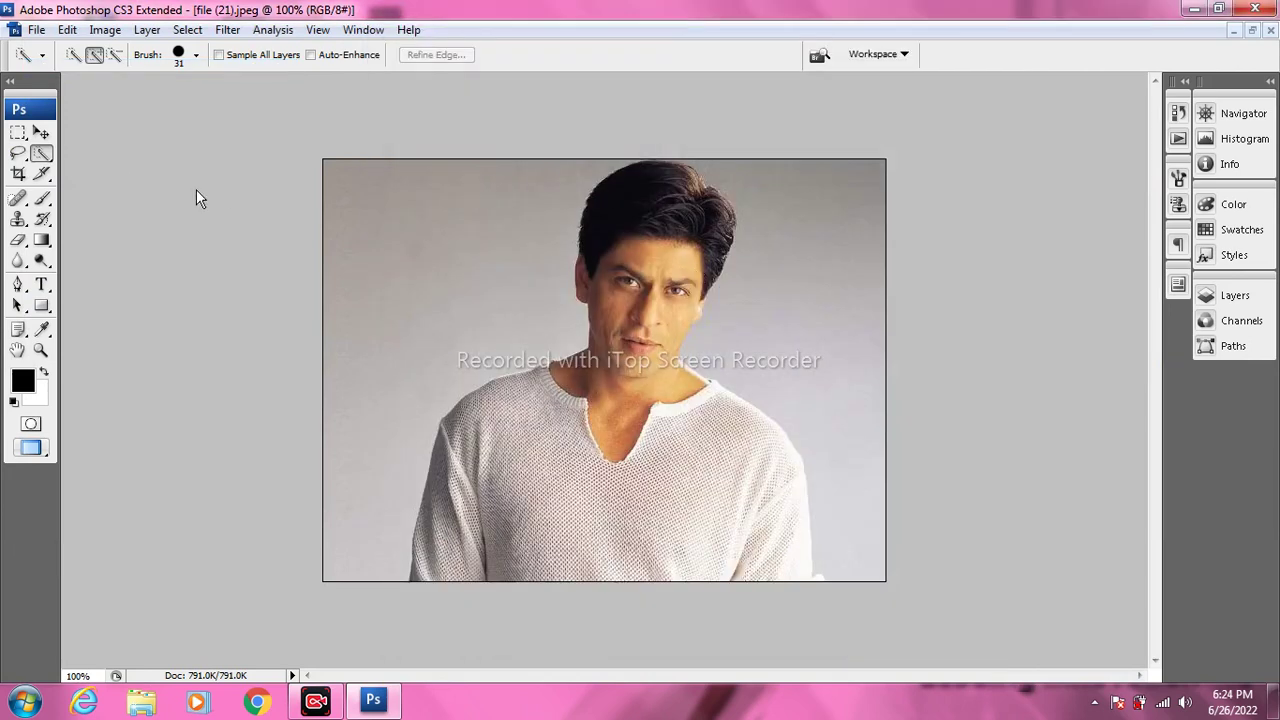
Select the man's entire dark jacket, including both sleeves, with the Magic Wand Tool in add-to-selection mode at tolerance 32.
click(42, 155)
click(128, 171)
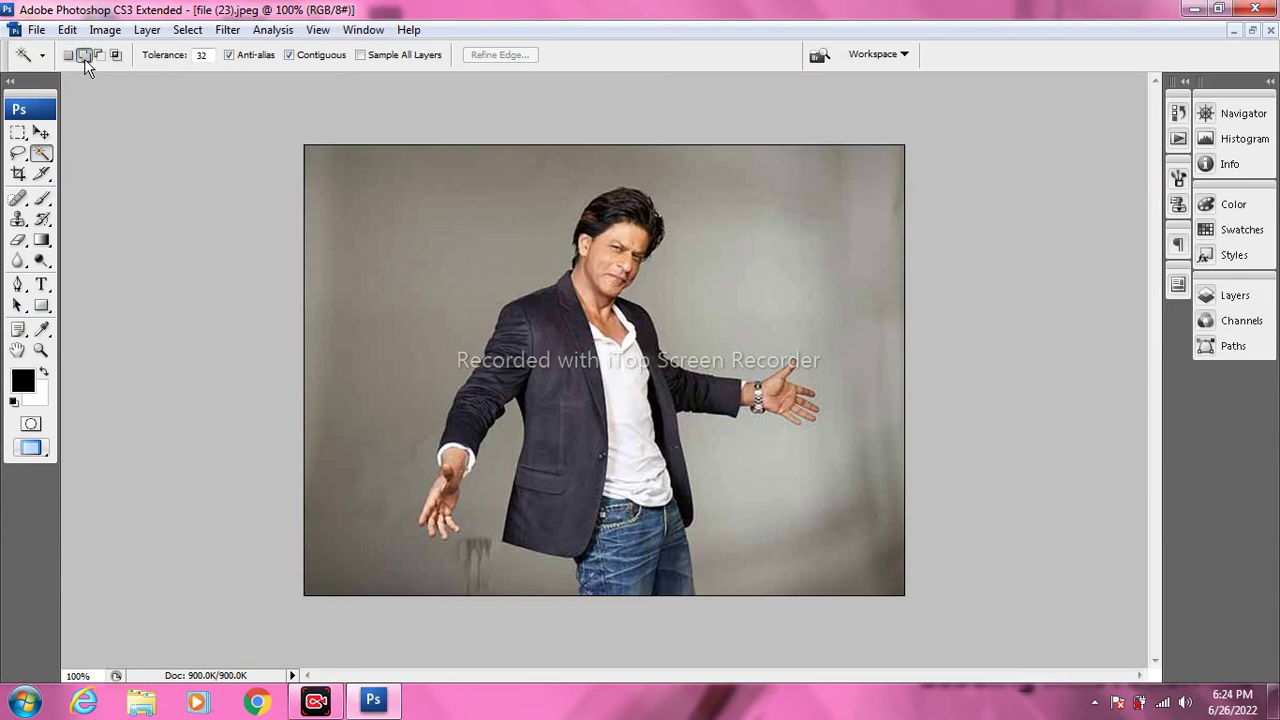
click(558, 381)
click(676, 430)
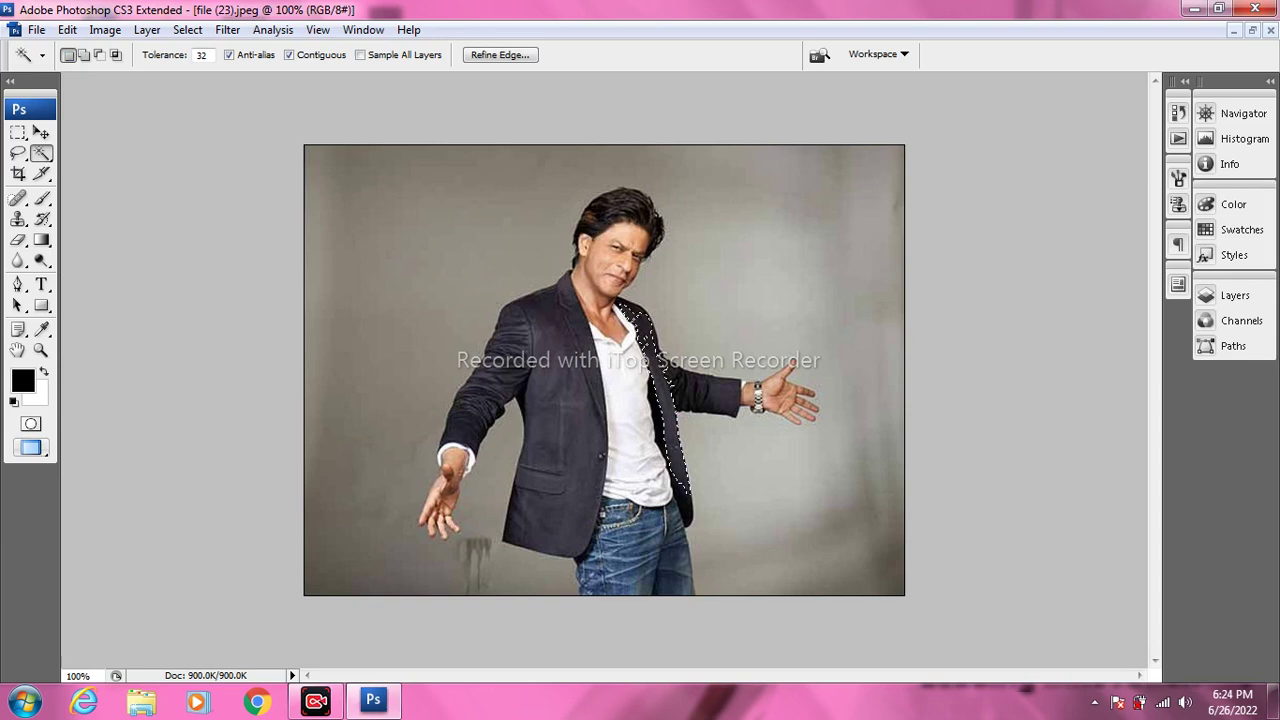
click(84, 54)
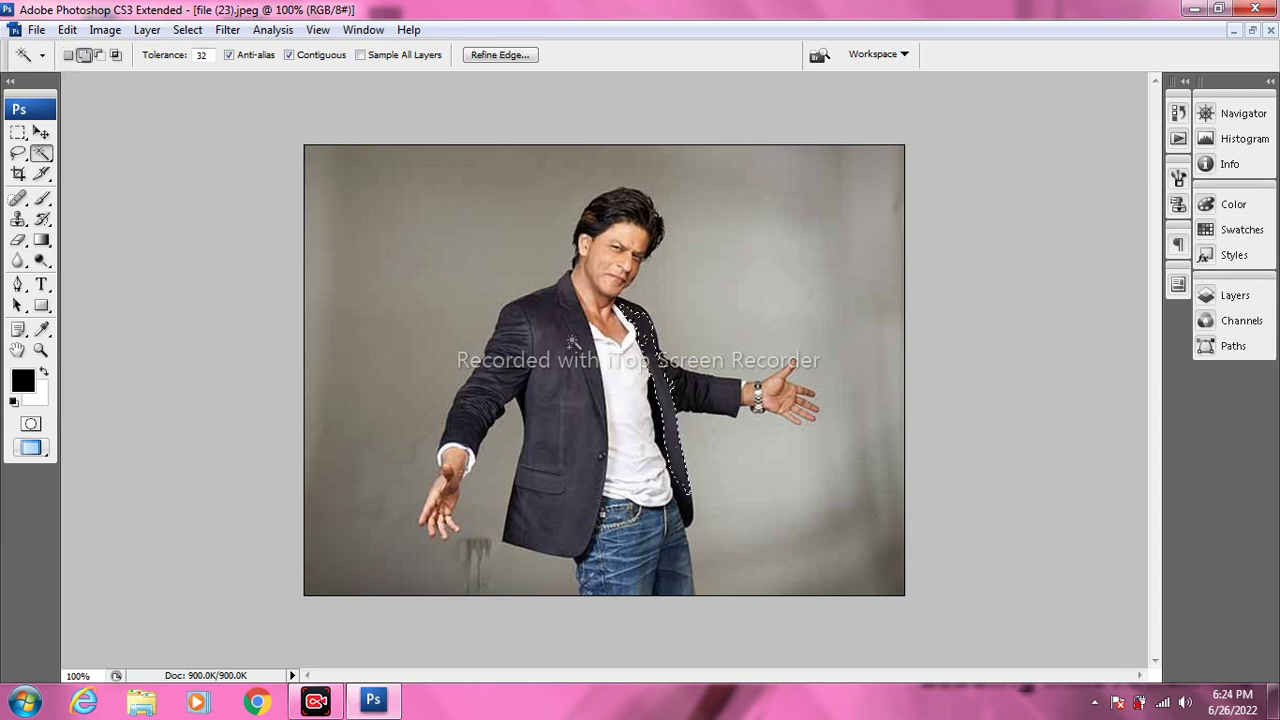
click(567, 362)
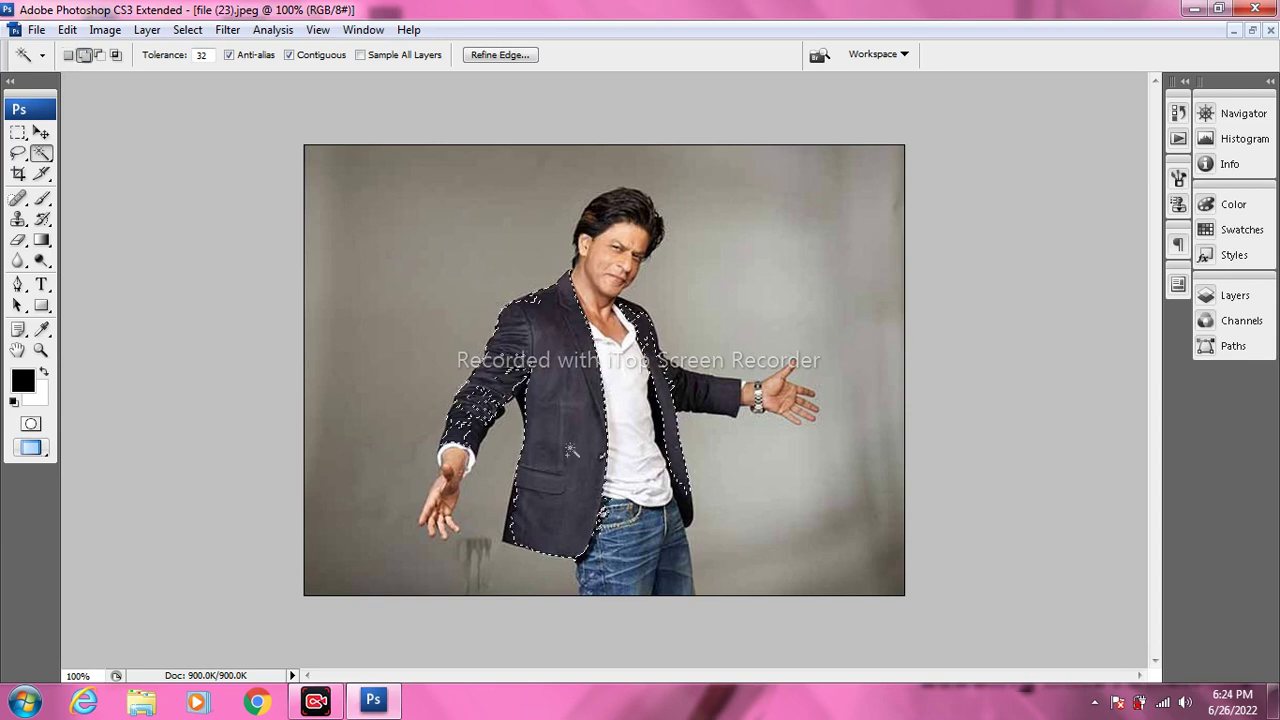
click(494, 392)
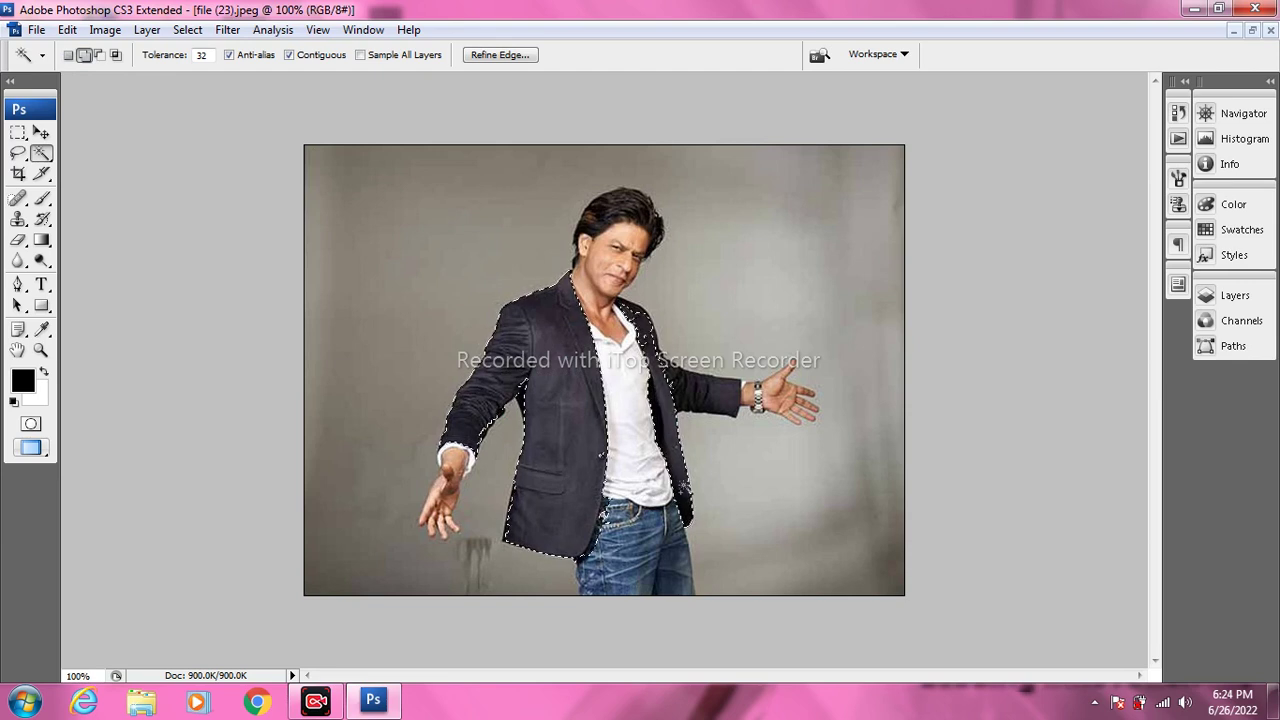
click(714, 395)
click(682, 393)
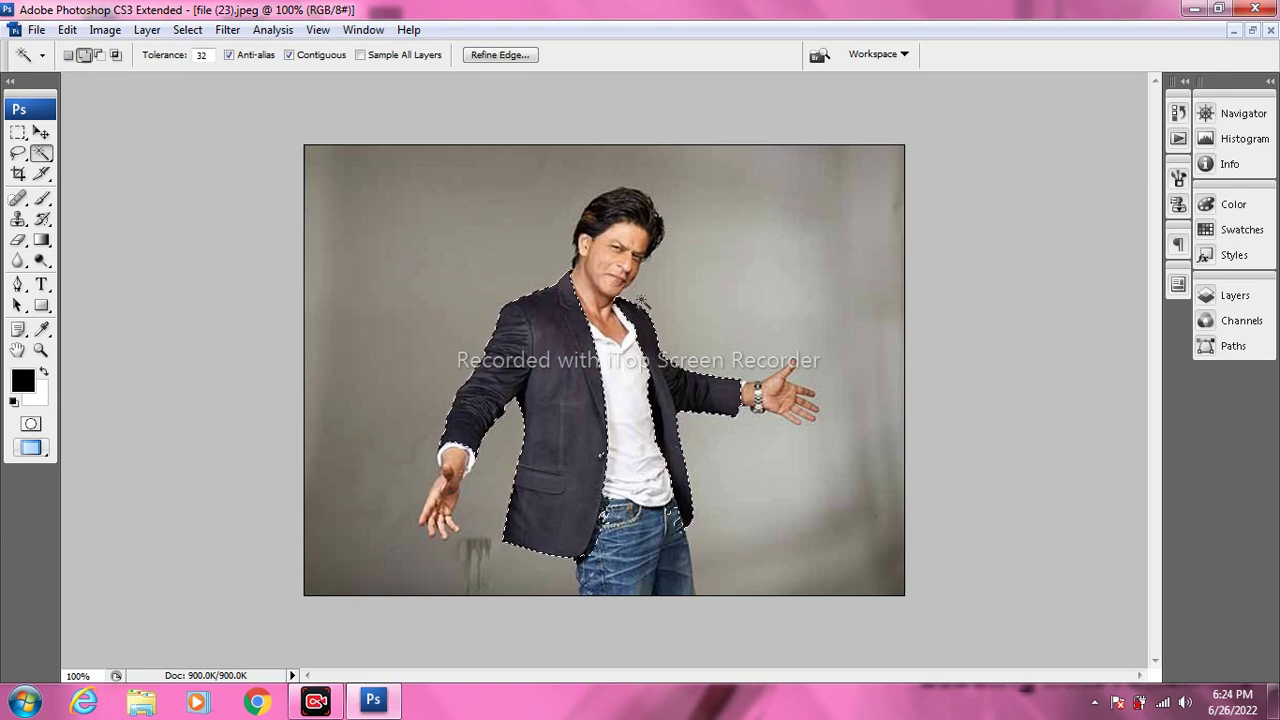
Recolour the selected jacket brown with Color Balance by shifting the midtones strongly toward red and yellow.
click(105, 30)
mouse_move(118, 77)
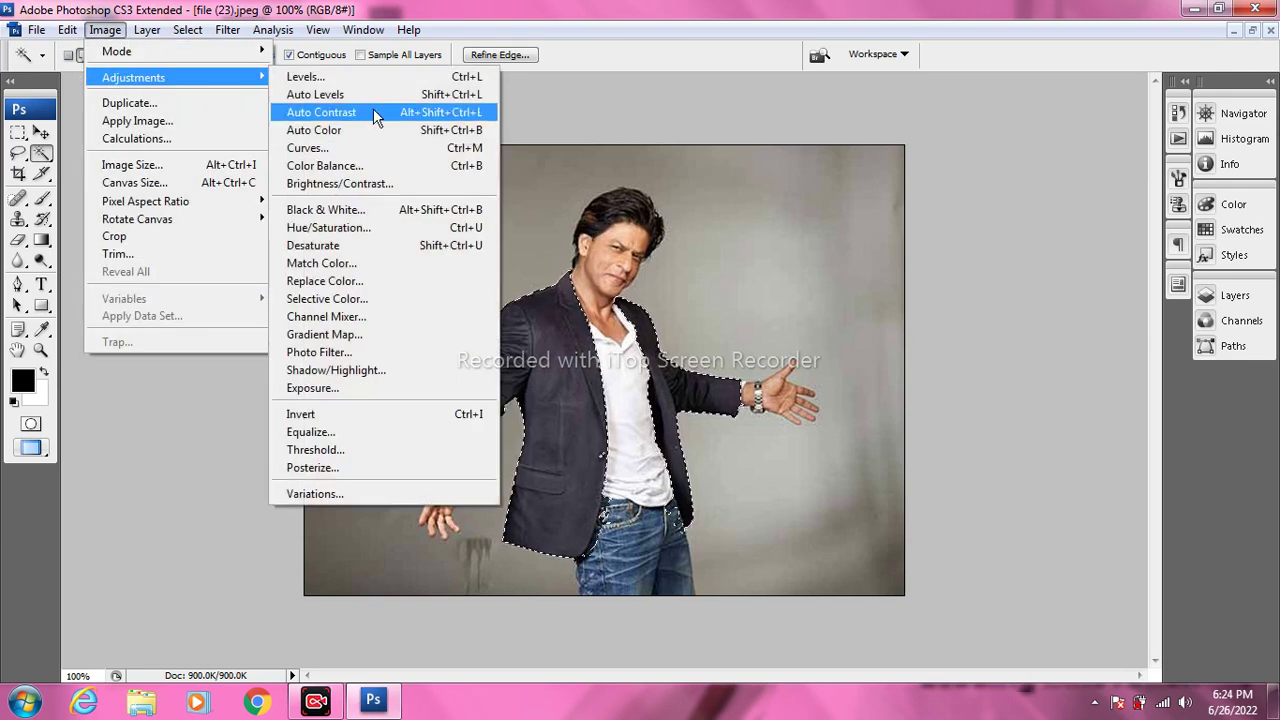
click(356, 168)
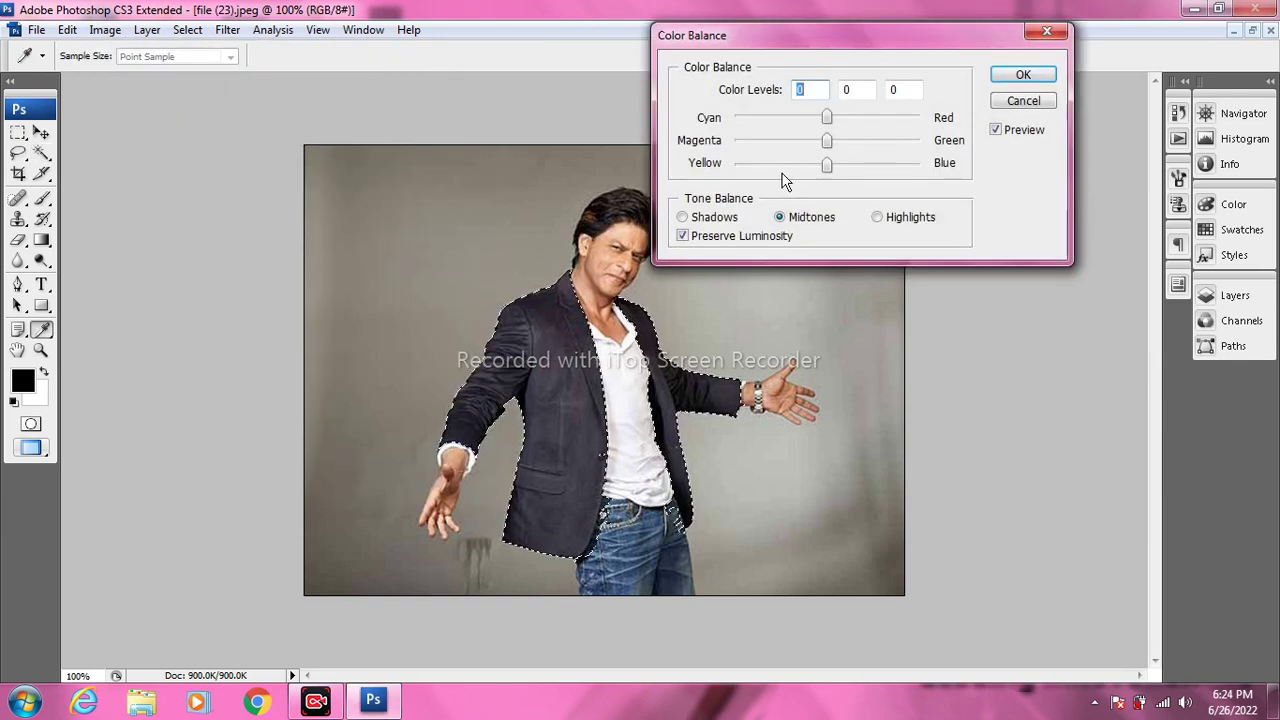
drag(836, 143, 948, 120)
mouse_move(827, 142)
mouse_down()
mouse_move(791, 145)
mouse_move(866, 142)
mouse_move(917, 166)
mouse_move(826, 142)
mouse_up()
drag(918, 118, 762, 120)
drag(857, 147, 853, 147)
drag(763, 120, 900, 118)
drag(915, 165, 755, 164)
click(1016, 77)
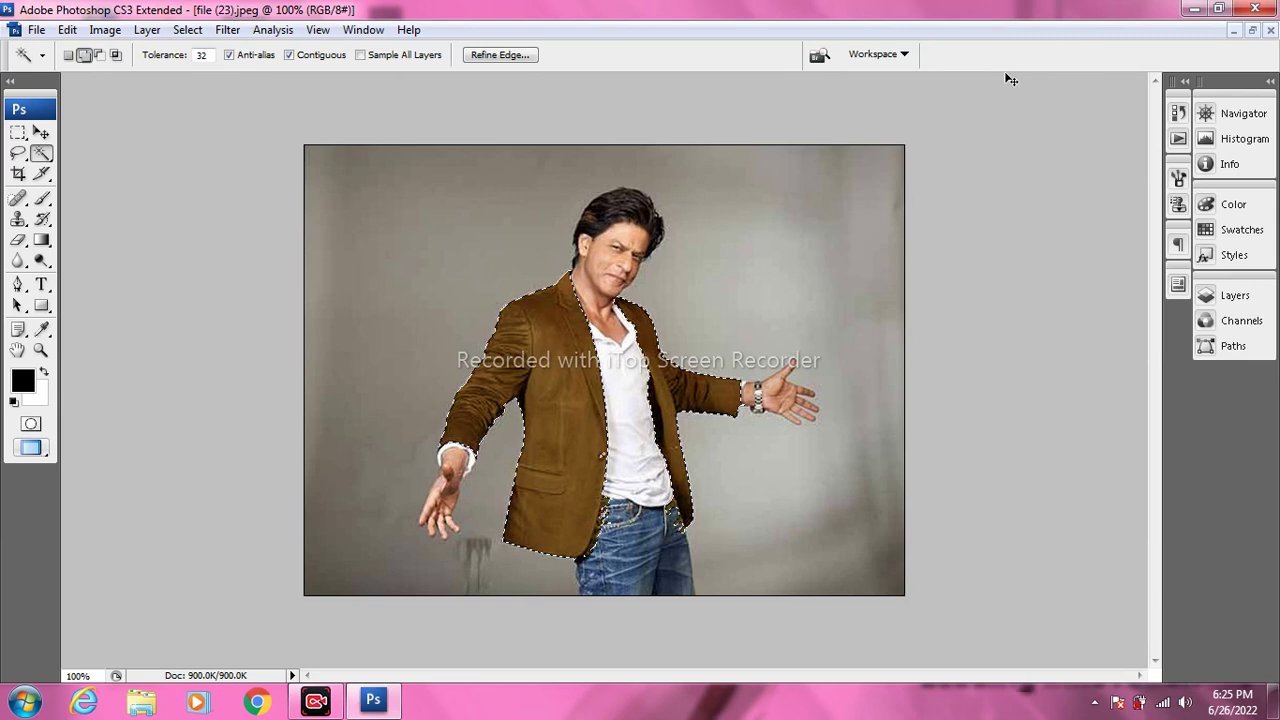
Deselect the recoloured jacket and revert file (23).jpeg to its saved version.
click(185, 31)
click(206, 70)
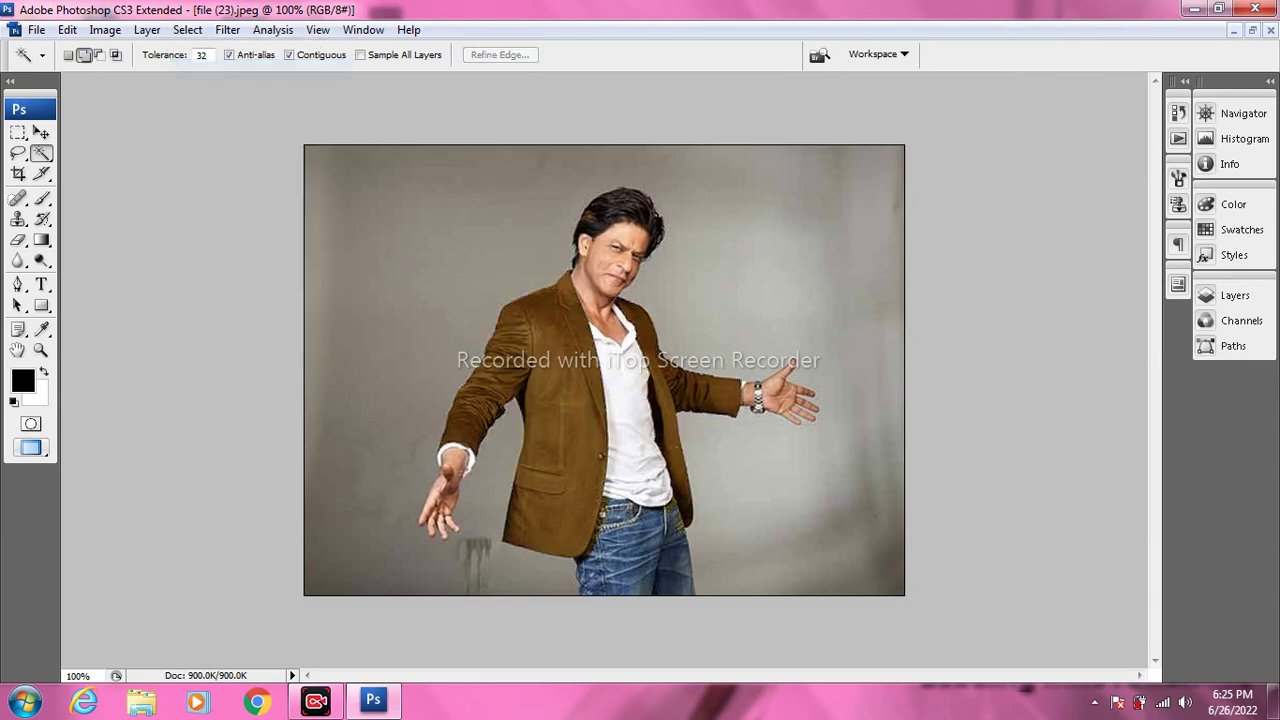
click(36, 30)
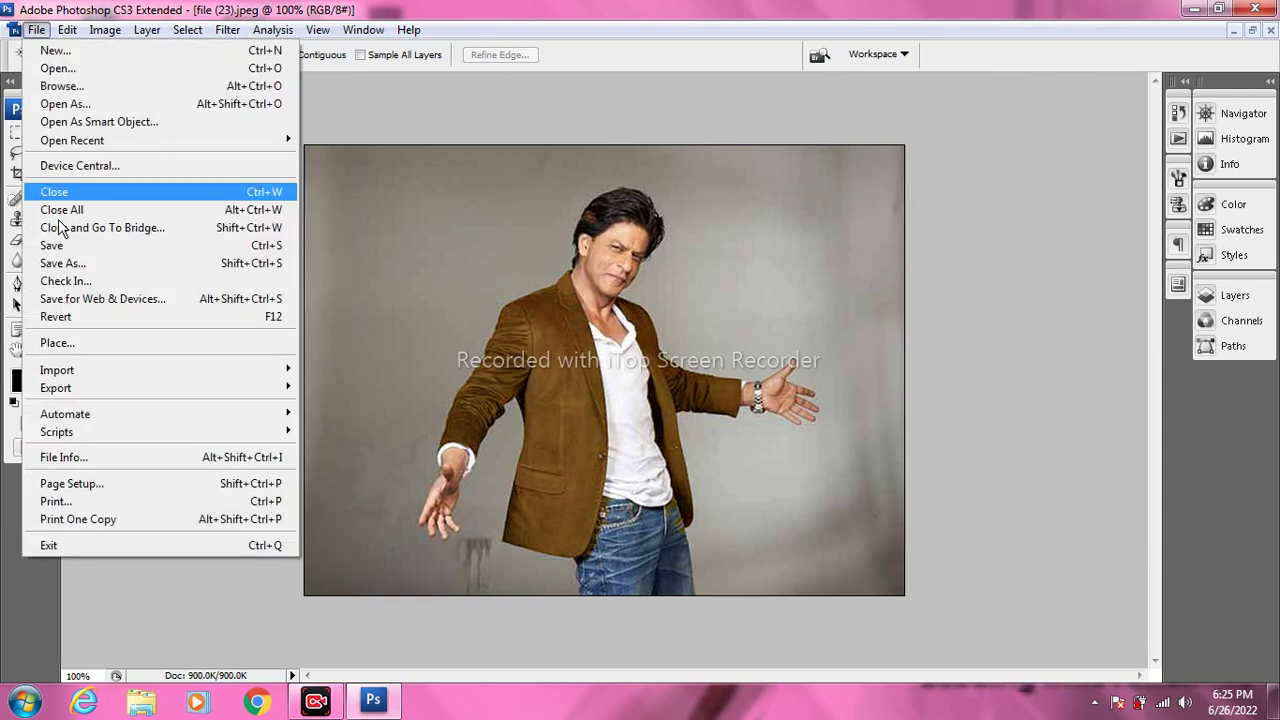
click(55, 318)
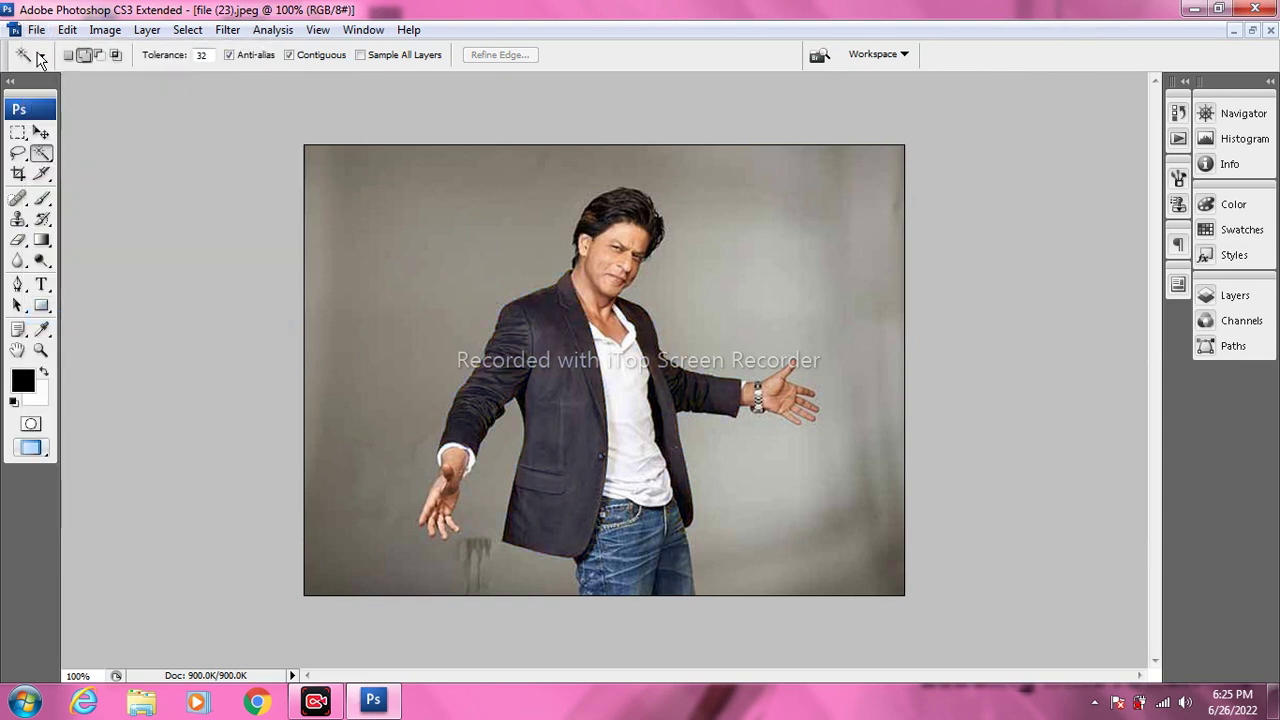
click(41, 155)
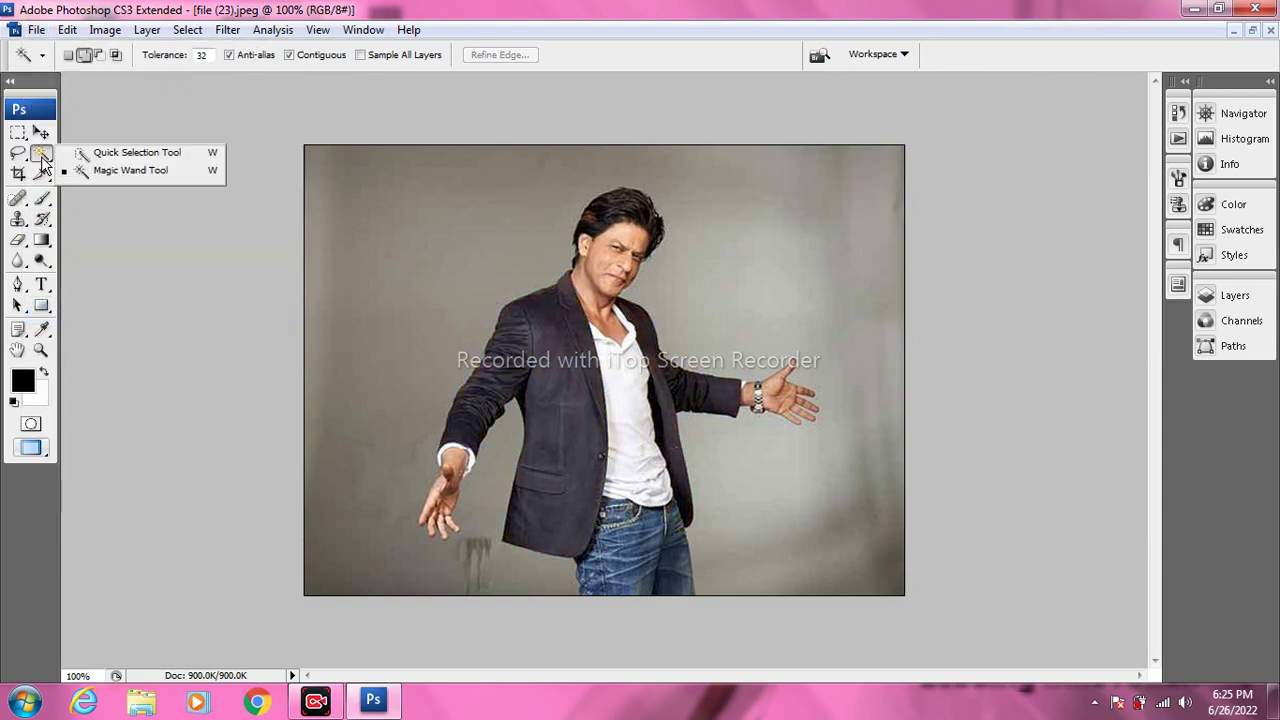
click(97, 156)
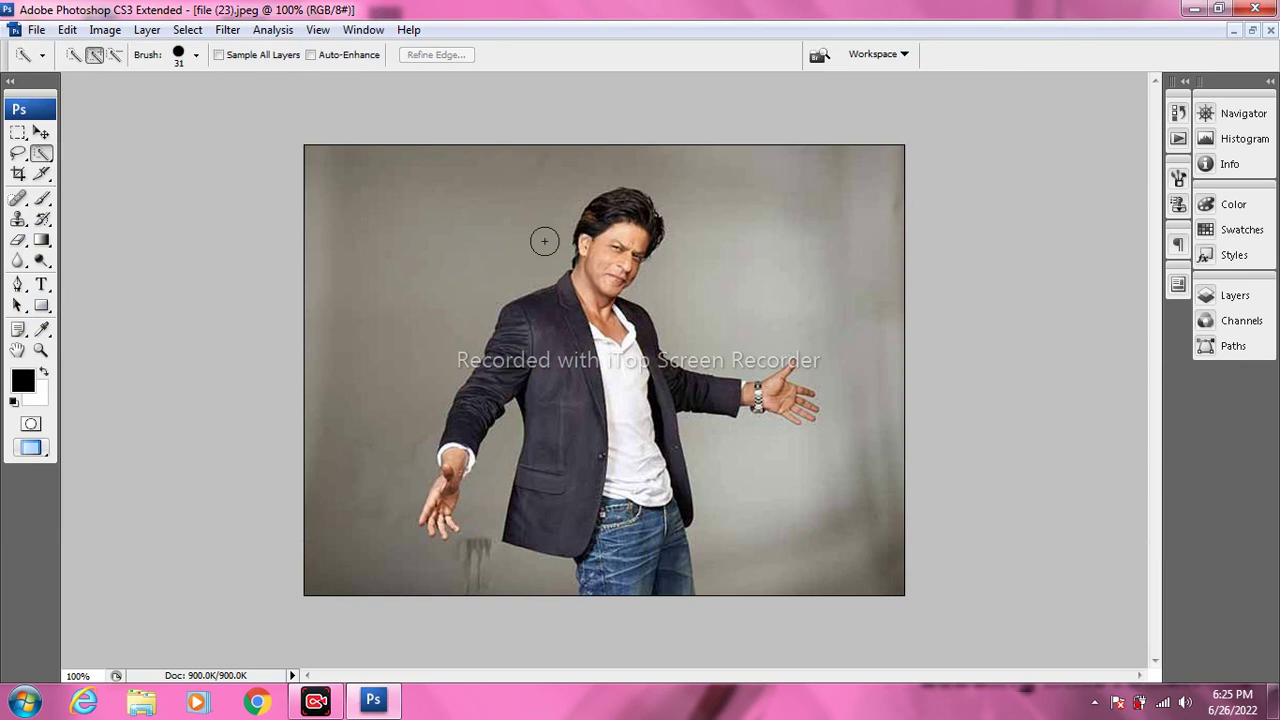
click(41, 155)
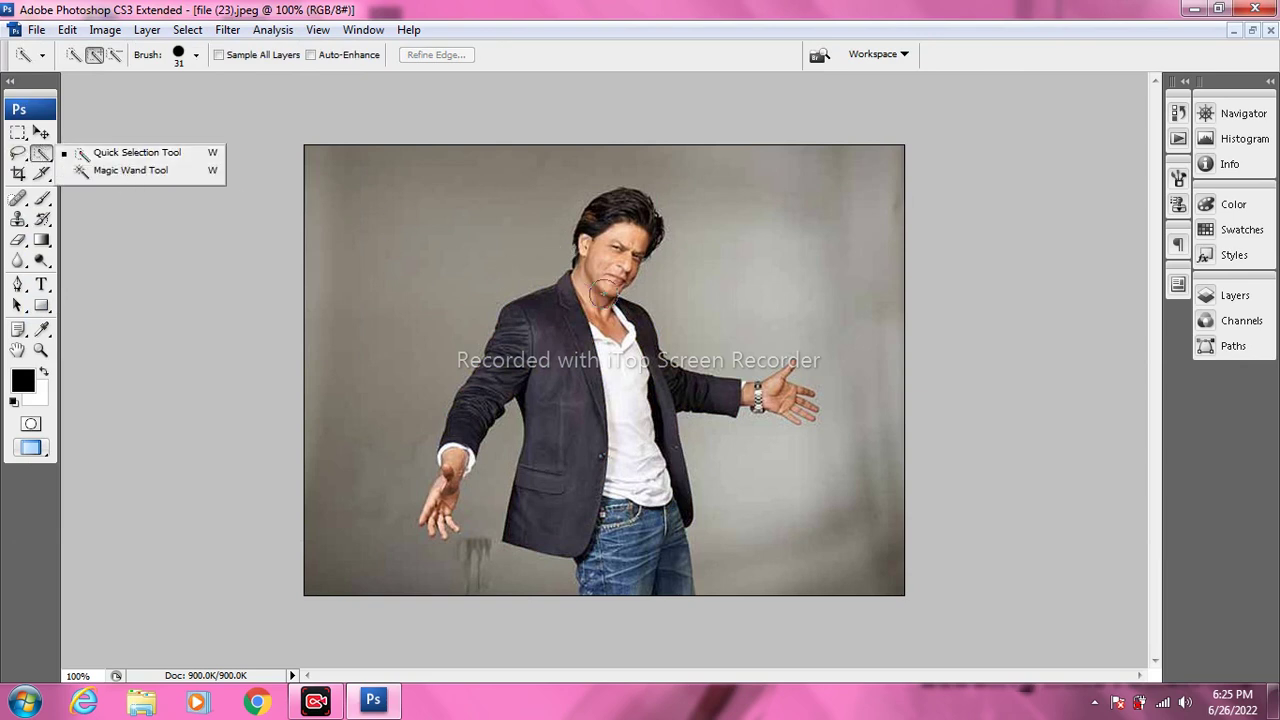
Draw a slice around the man's head and upper chest with the Slice Tool and paste a copy of it as a new layer.
click(41, 174)
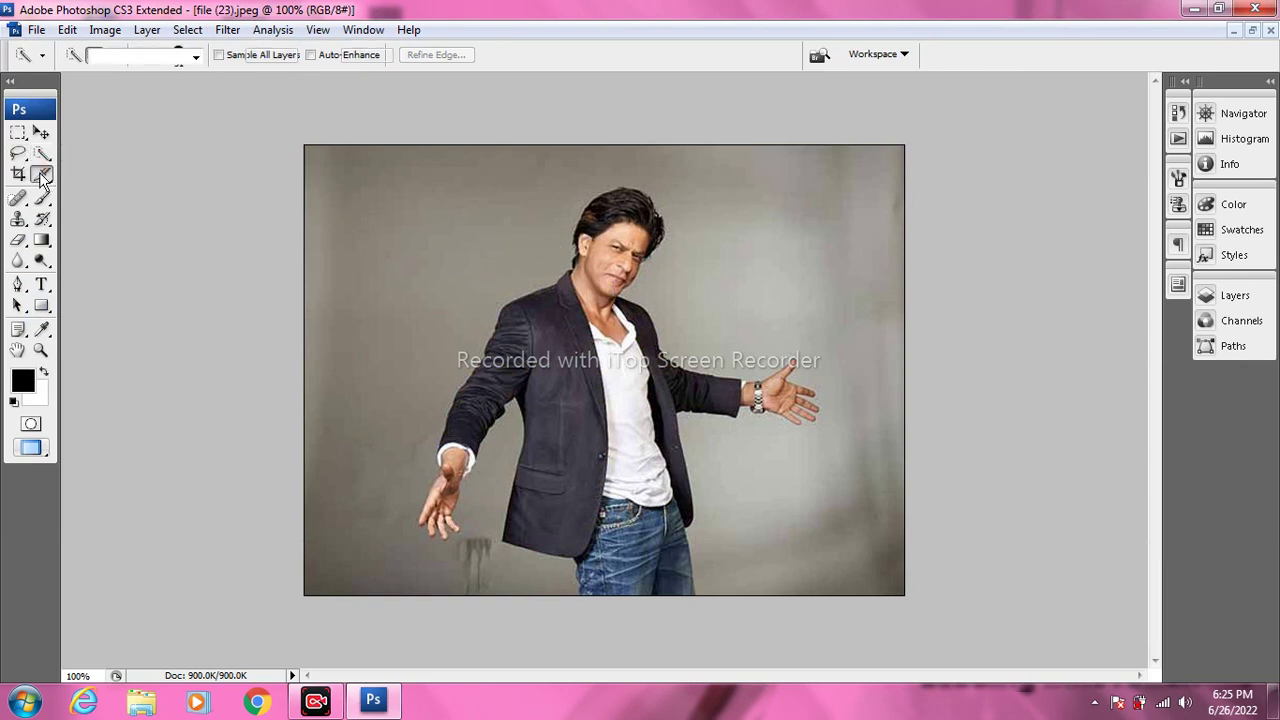
click(99, 176)
drag(513, 181, 697, 370)
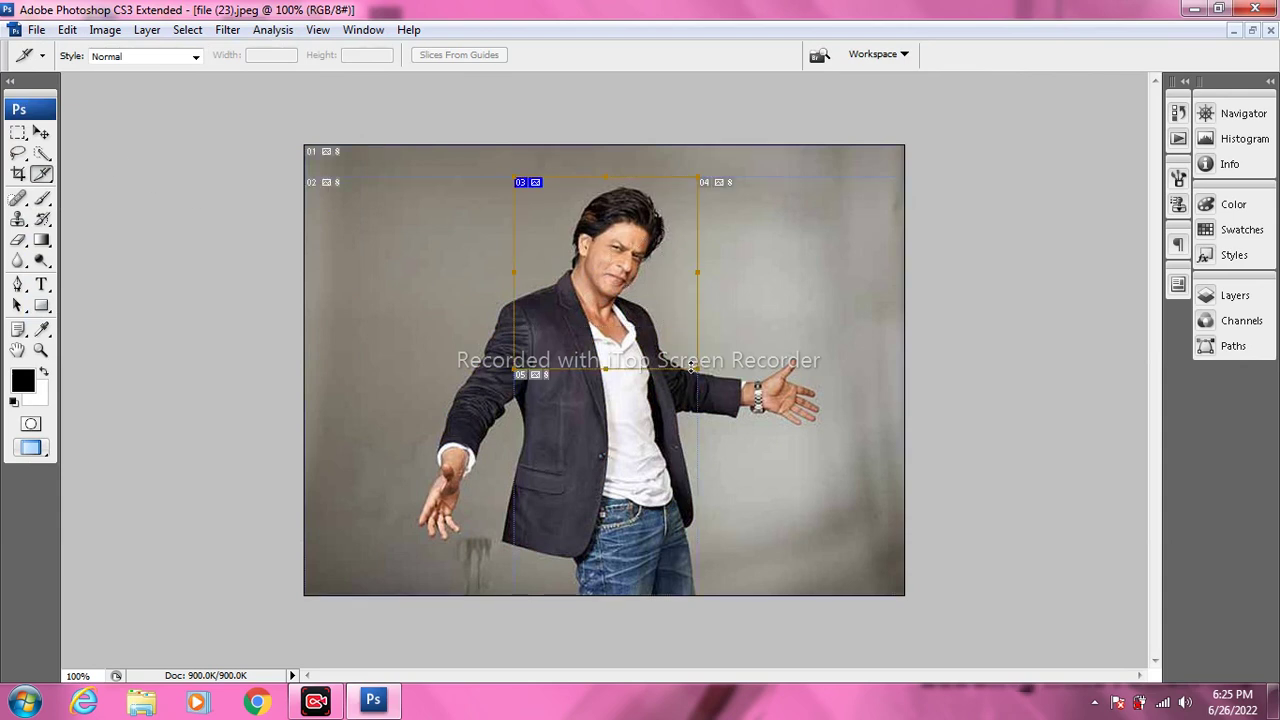
key(ctrl+v)
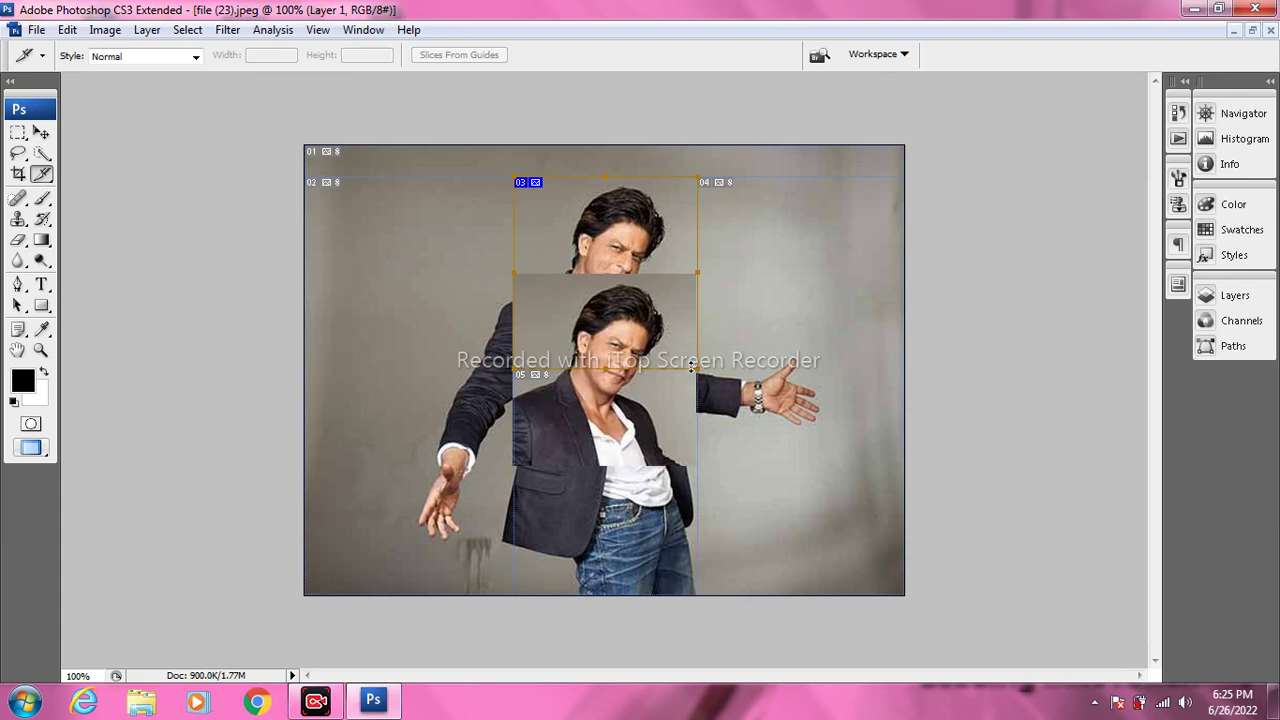
Move the pasted head-and-chest copy to the lower-left corner of the photo with the Move Tool.
click(18, 132)
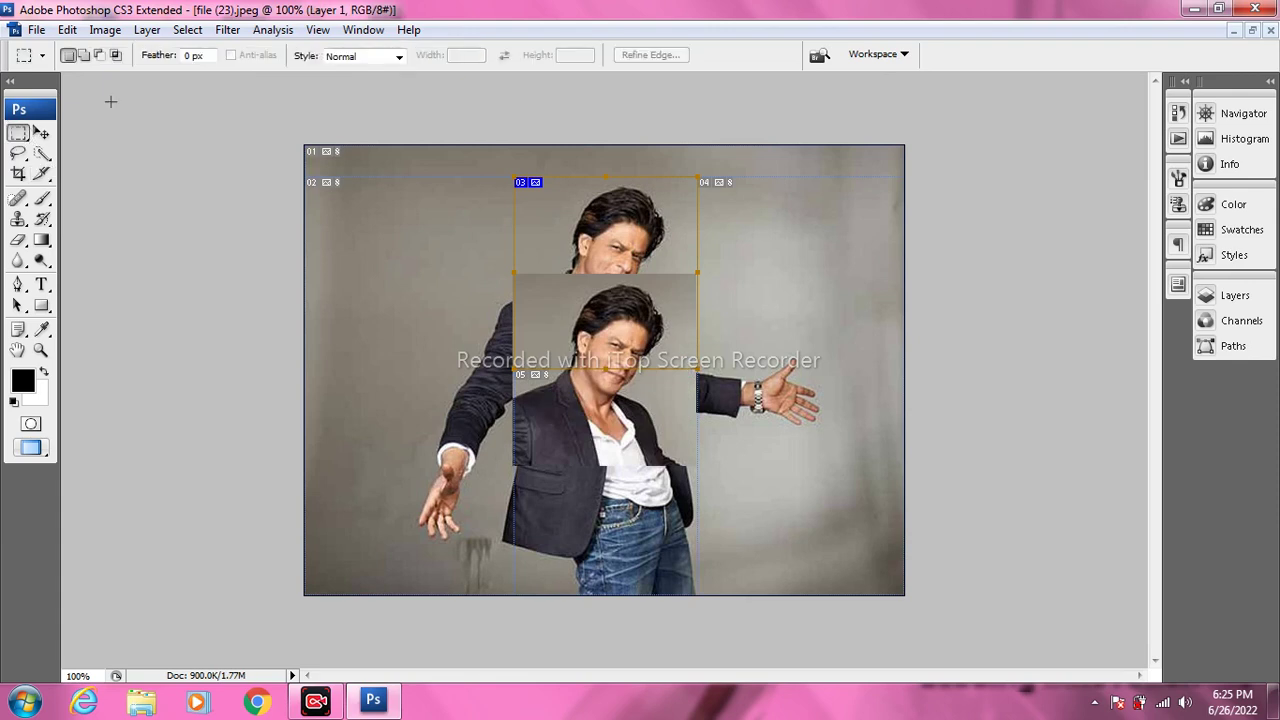
click(41, 132)
drag(545, 448, 344, 556)
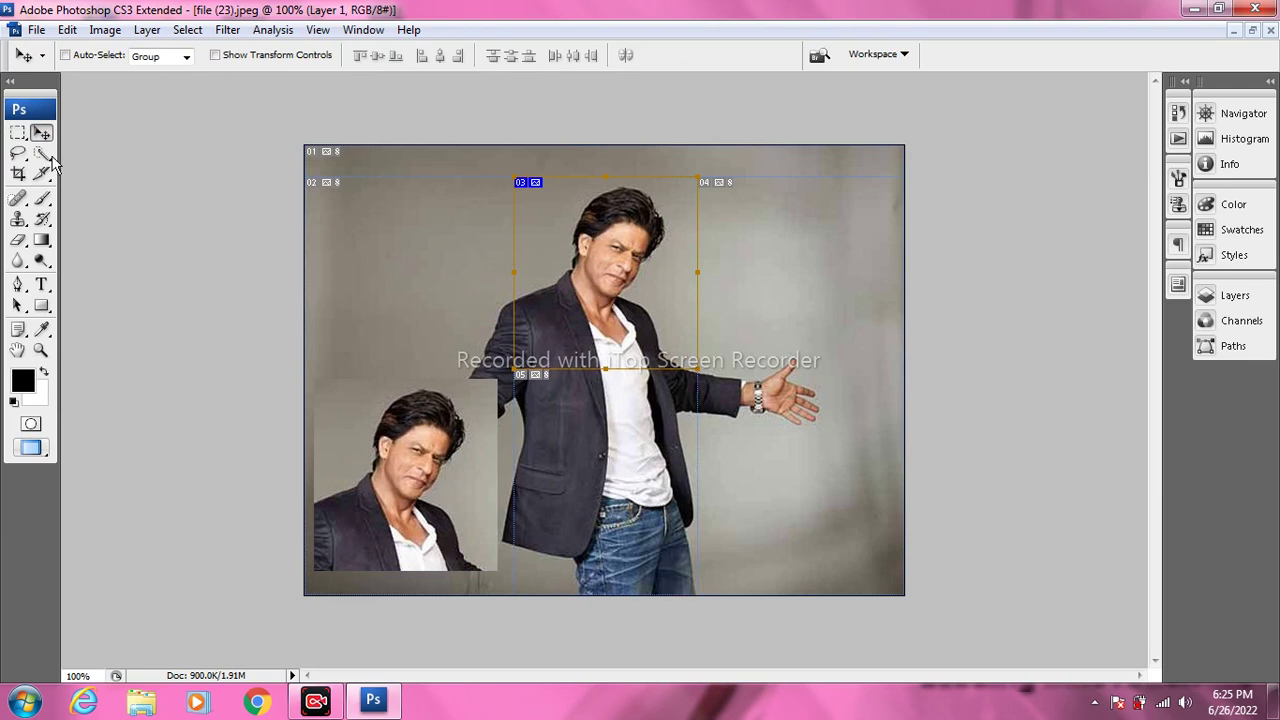
Tighten the slice around the man's head with the Slice Select Tool and place a pasted copy of it directly beside the first copy.
drag(41, 174, 124, 205)
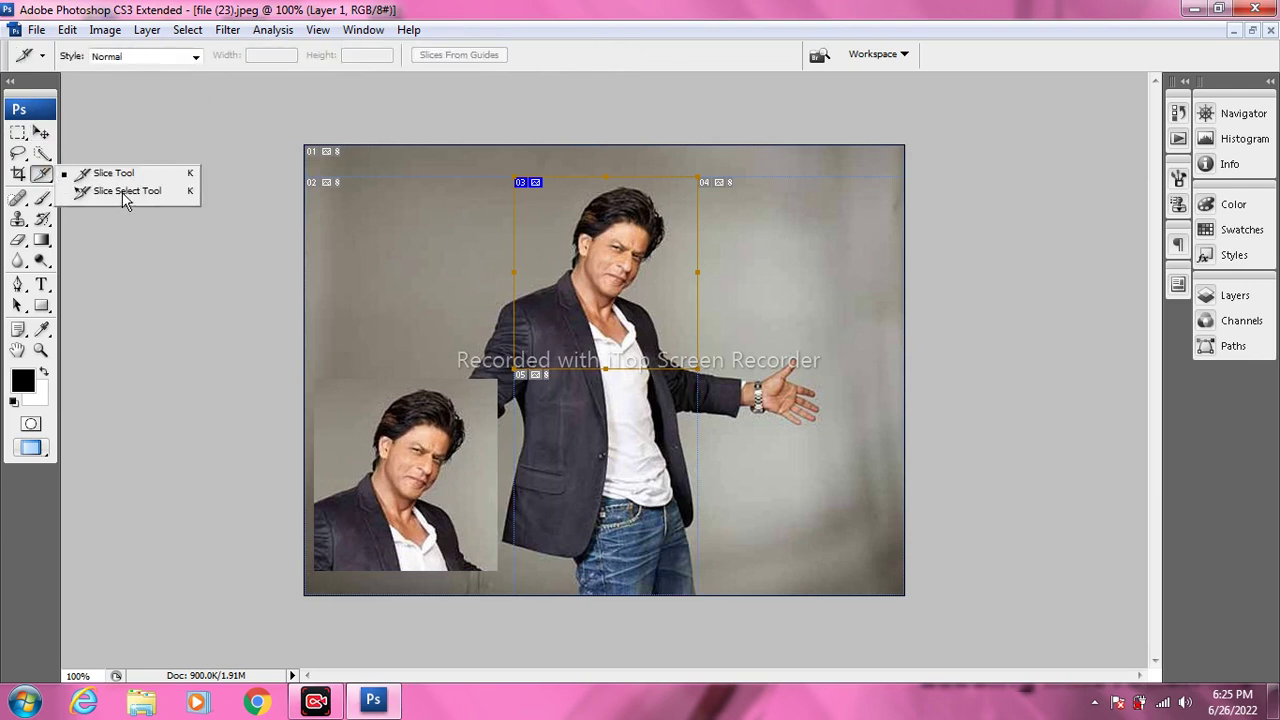
click(123, 195)
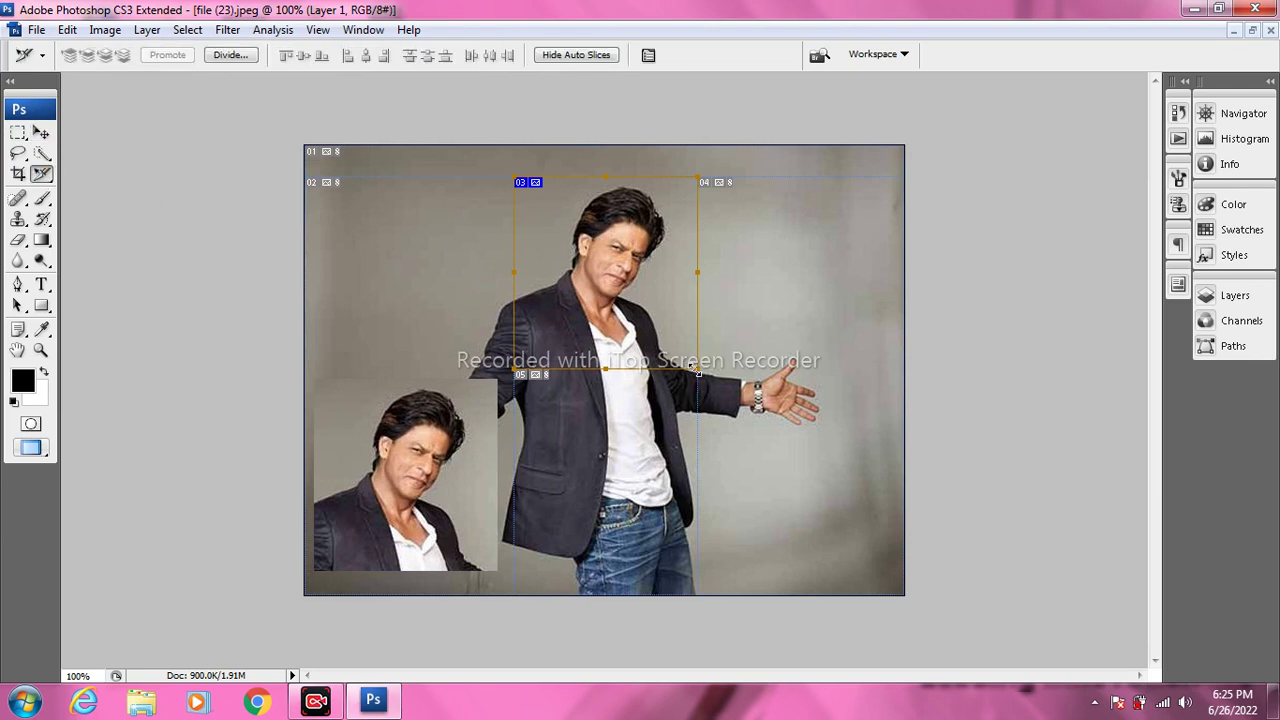
drag(649, 304, 623, 287)
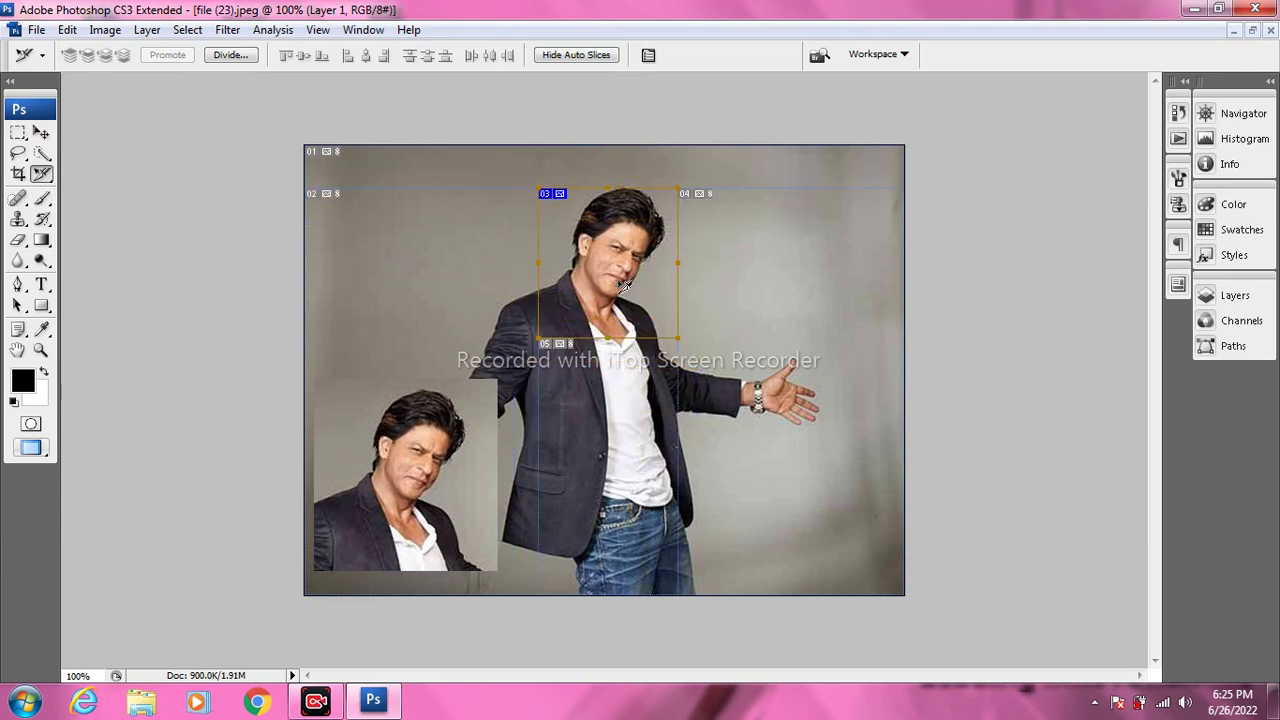
key(ctrl+v)
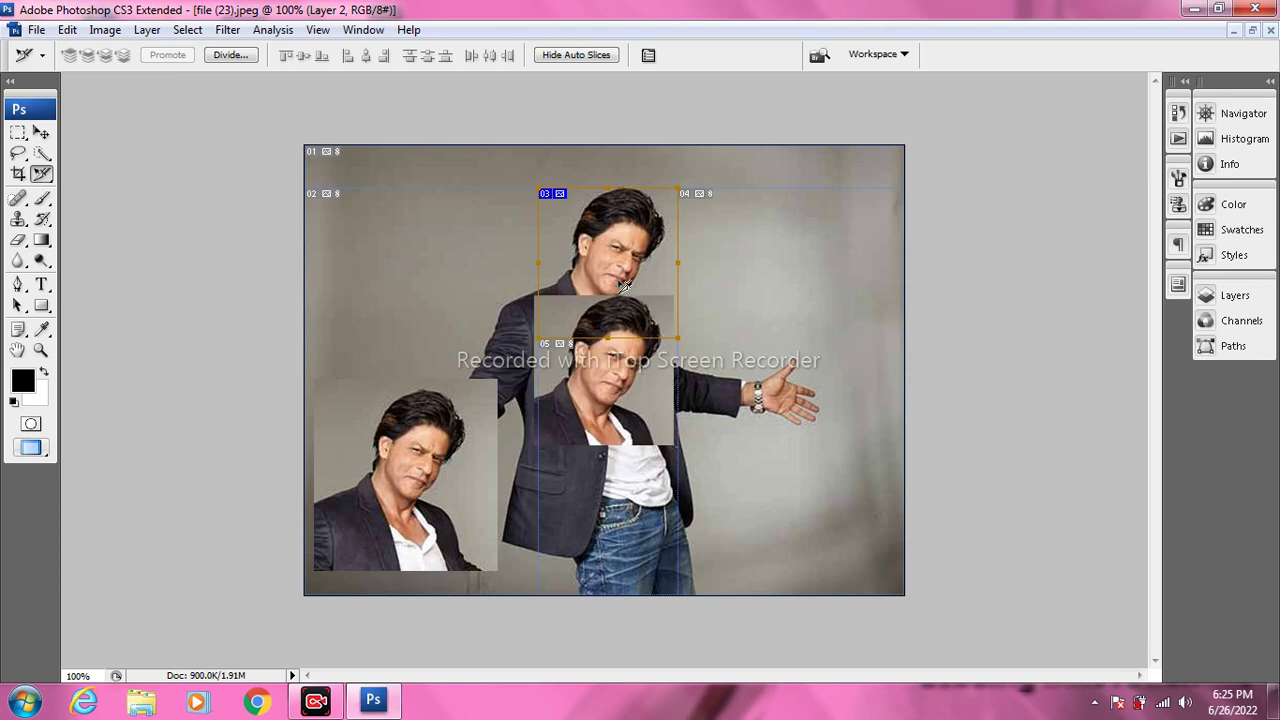
click(41, 132)
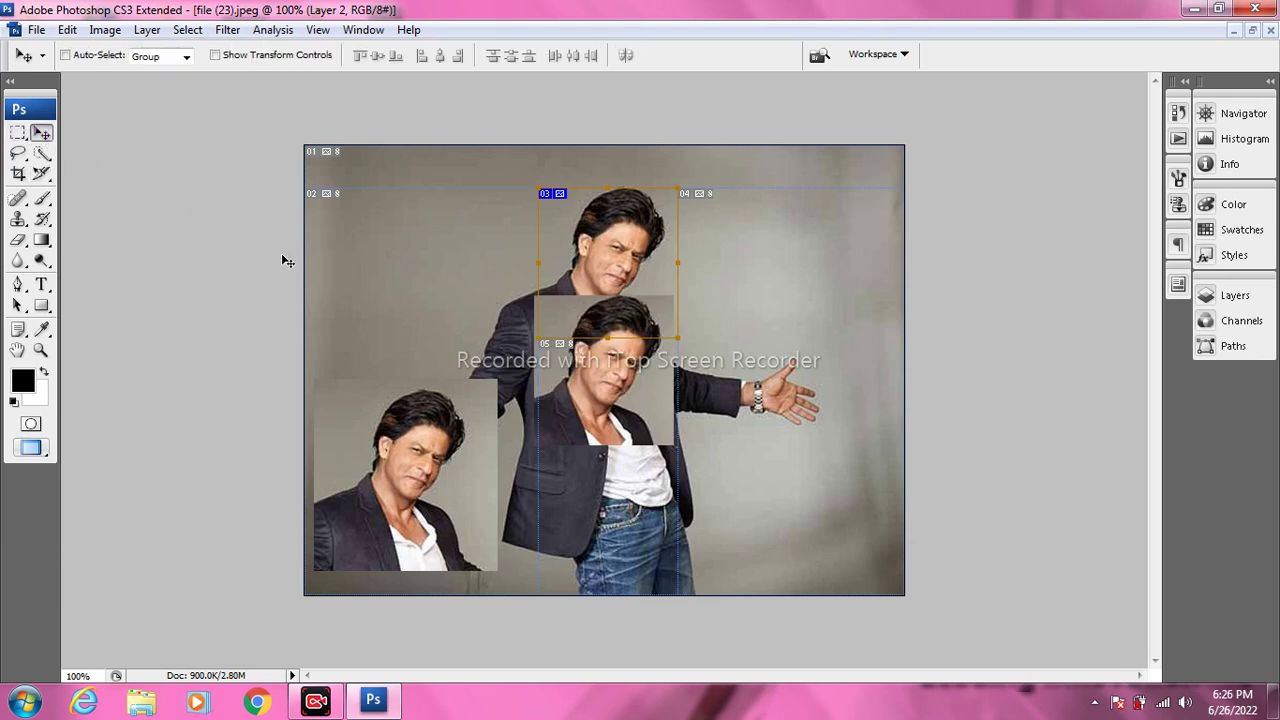
drag(605, 447, 640, 540)
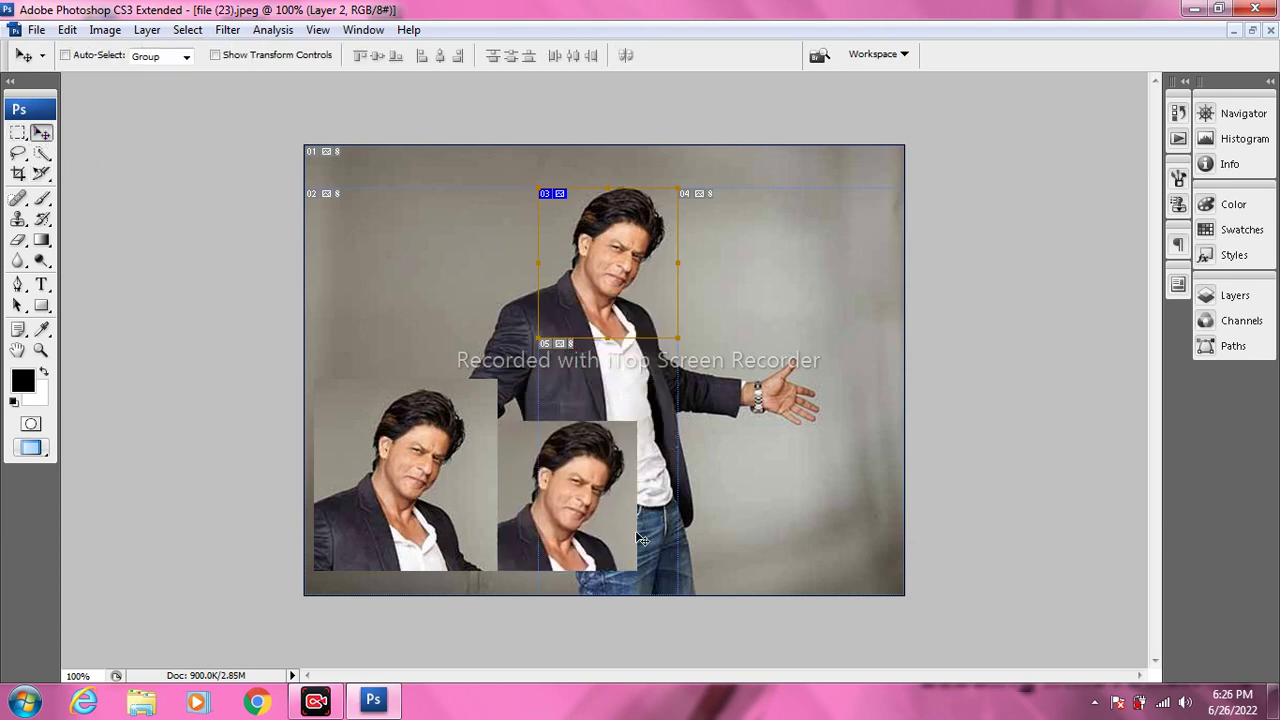
Revert file (23).jpeg to its saved version and switch back to the Slice Tool.
click(36, 29)
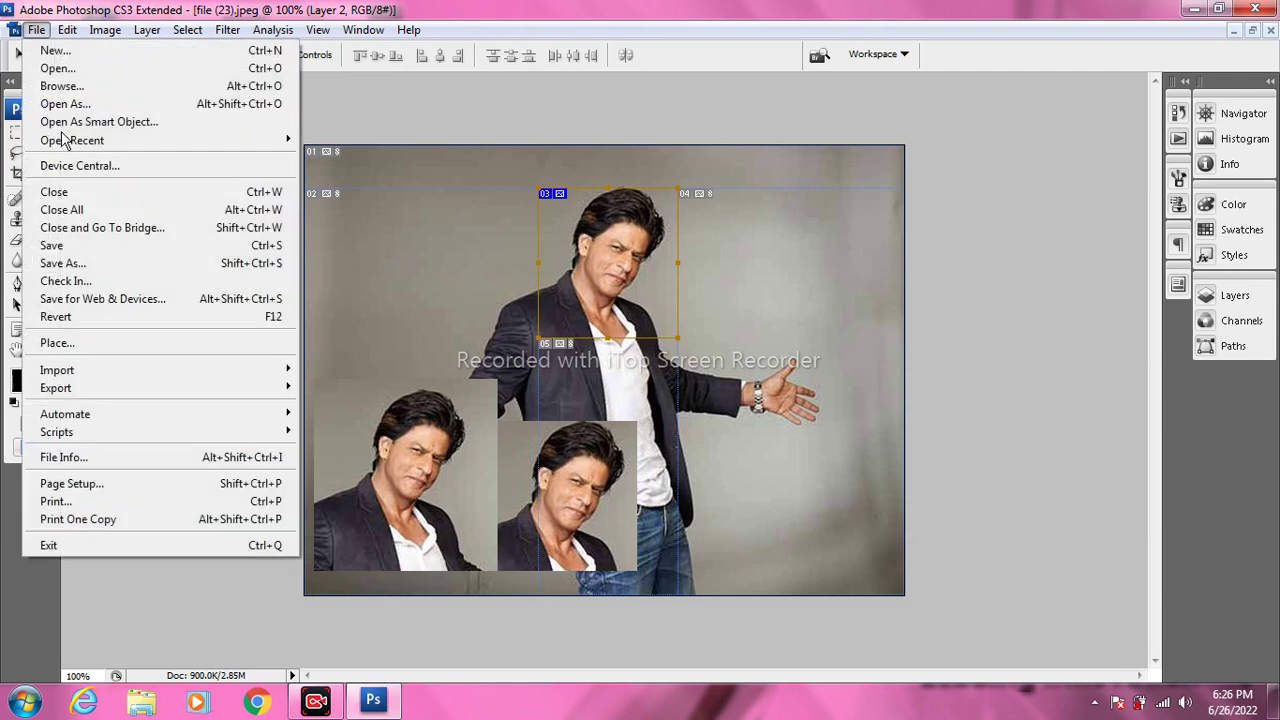
click(58, 317)
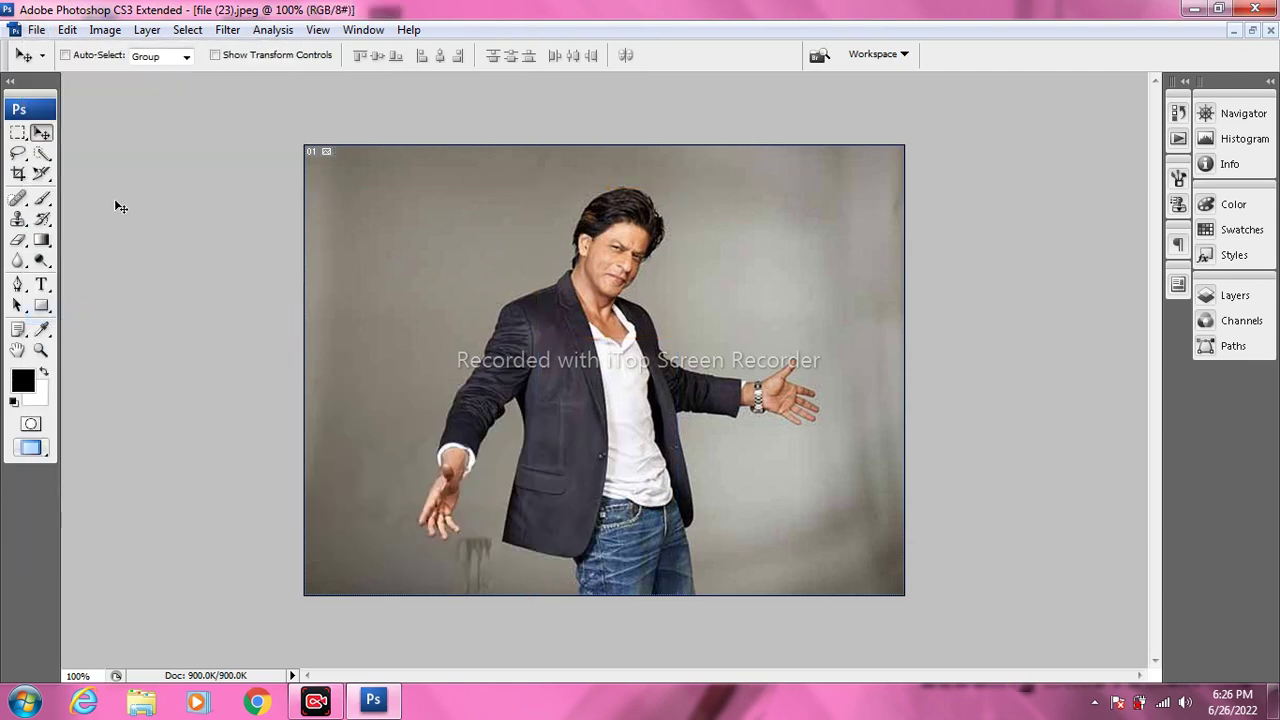
drag(41, 173, 102, 190)
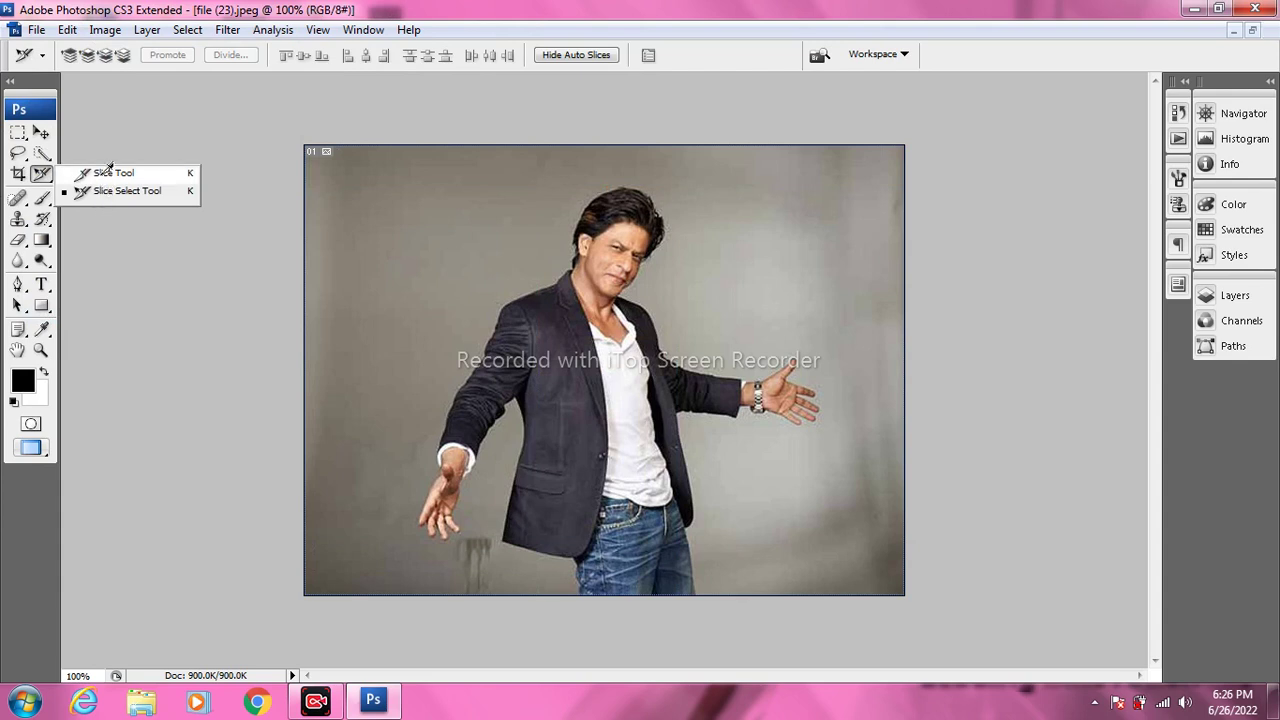
click(102, 180)
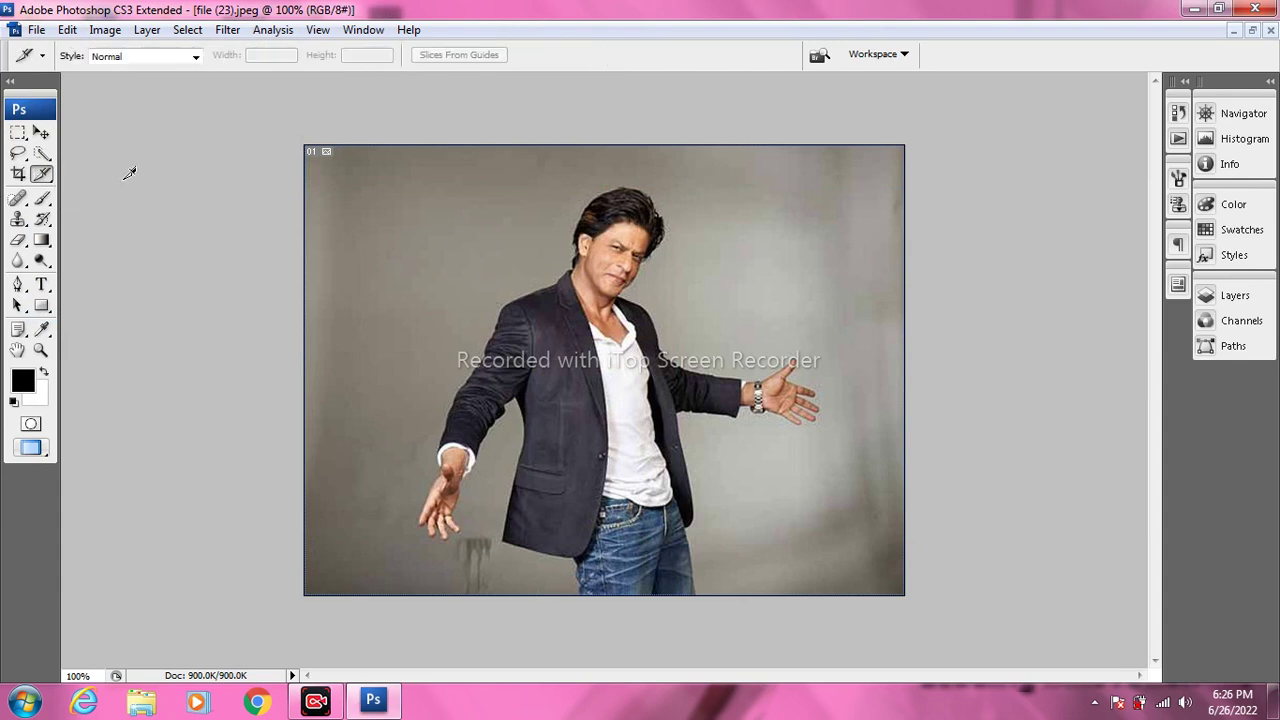
Crop the photo to a wide frame around the man's head and shoulders with the Crop Tool, and revert it to the saved version.
click(18, 175)
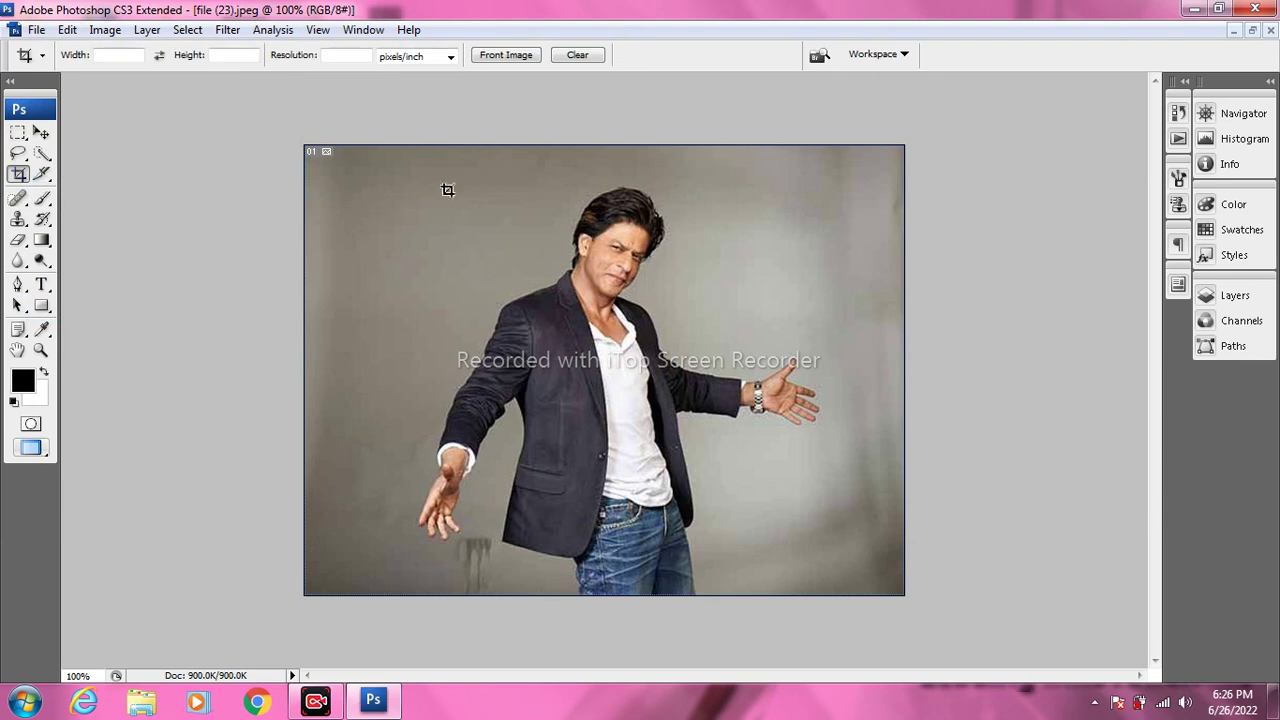
drag(719, 369, 717, 367)
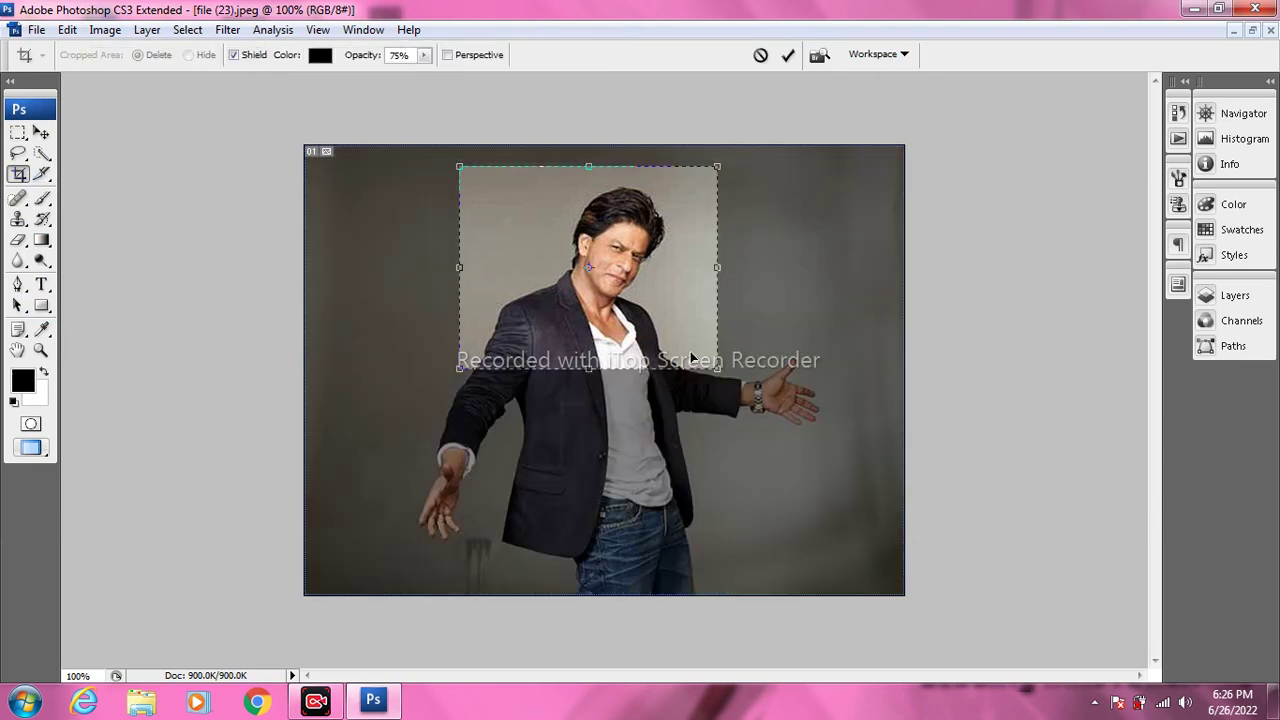
double_click(609, 240)
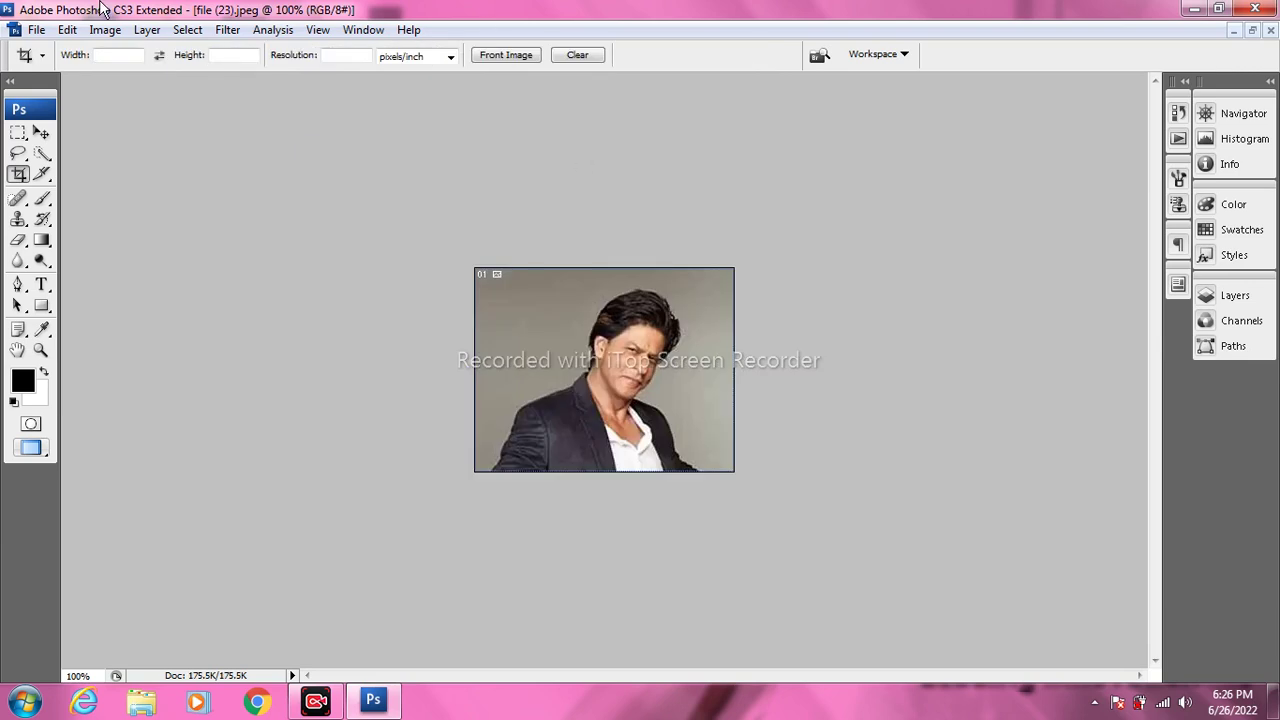
click(40, 31)
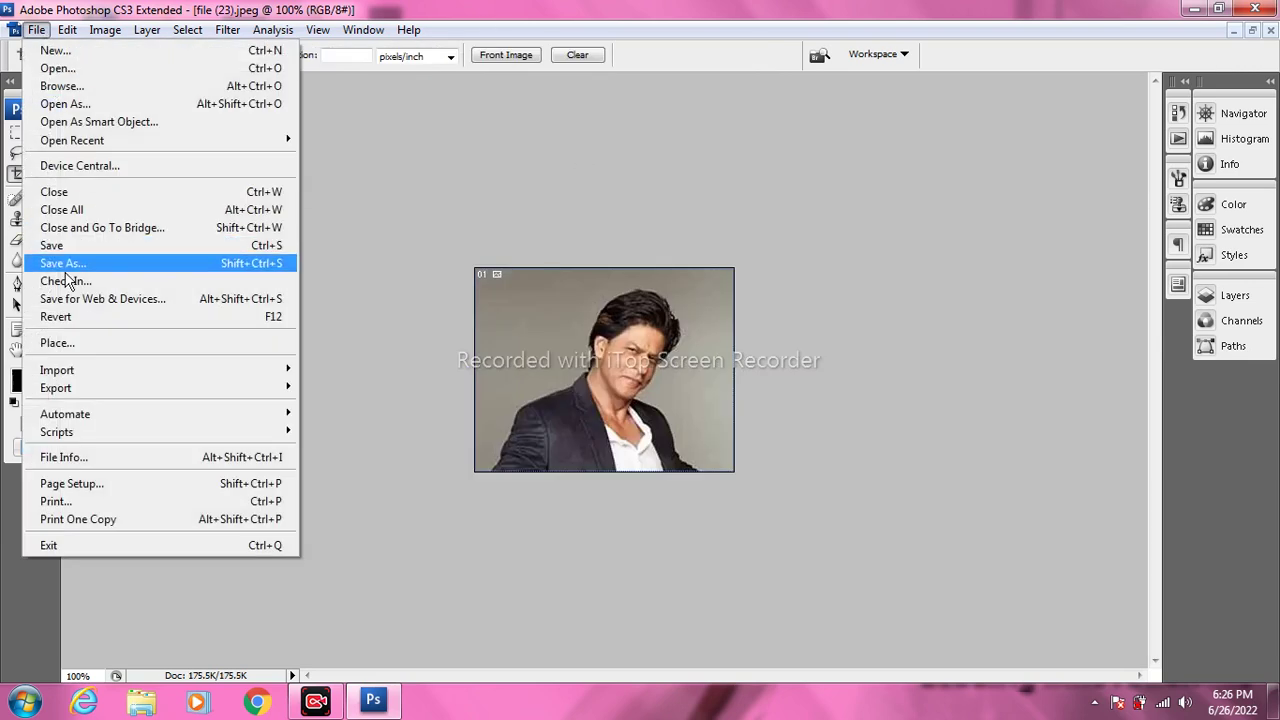
click(59, 316)
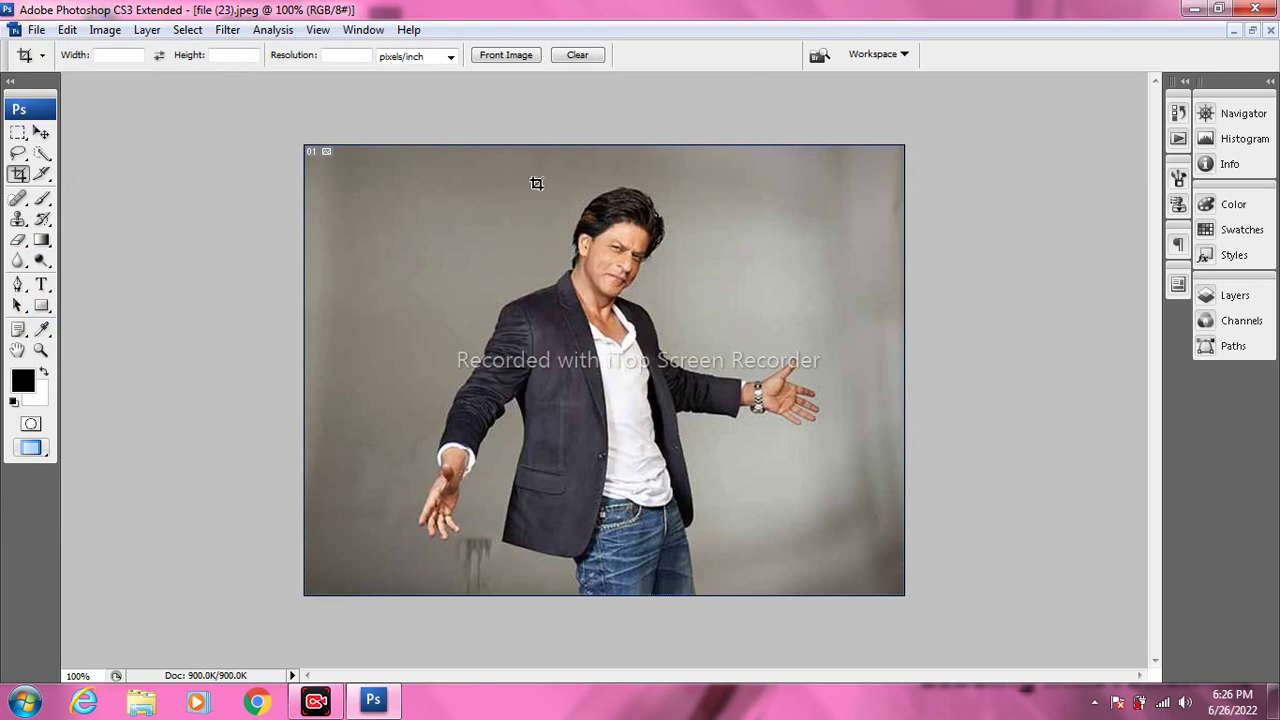
Crop the photo to an upright frame around the man's head and chest, and restore the saved version.
drag(694, 362, 714, 402)
double_click(712, 395)
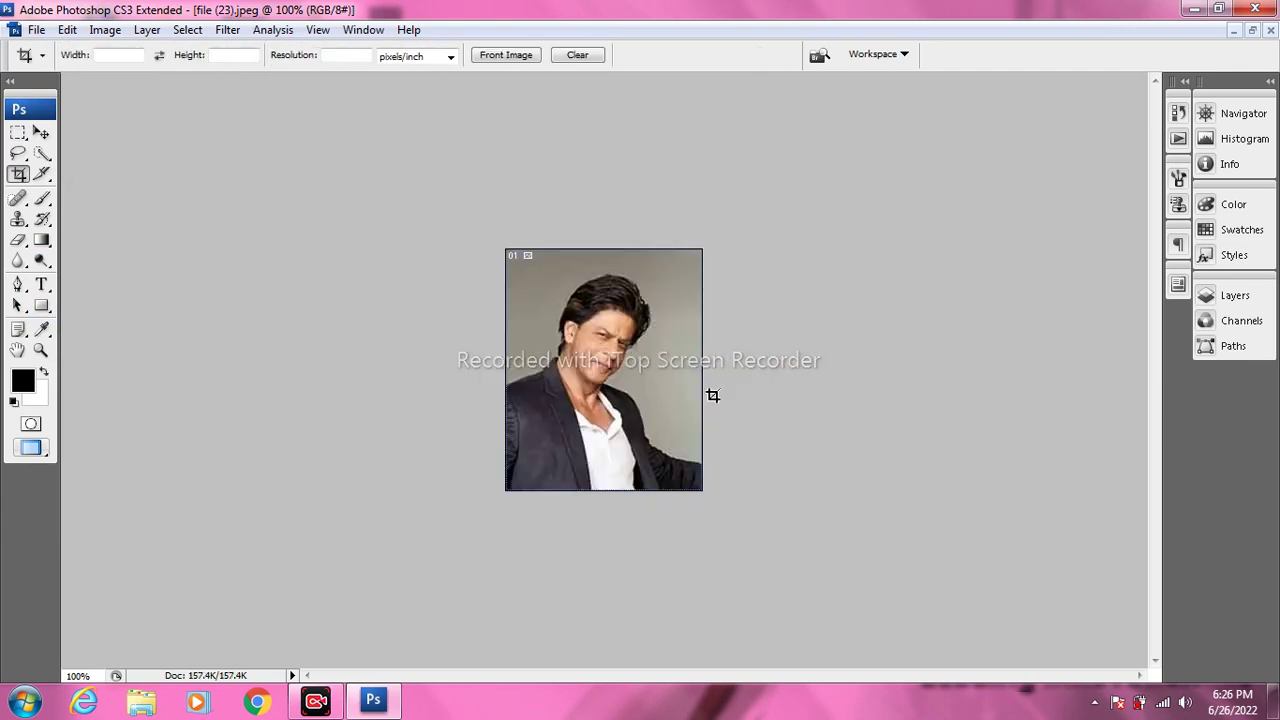
click(36, 30)
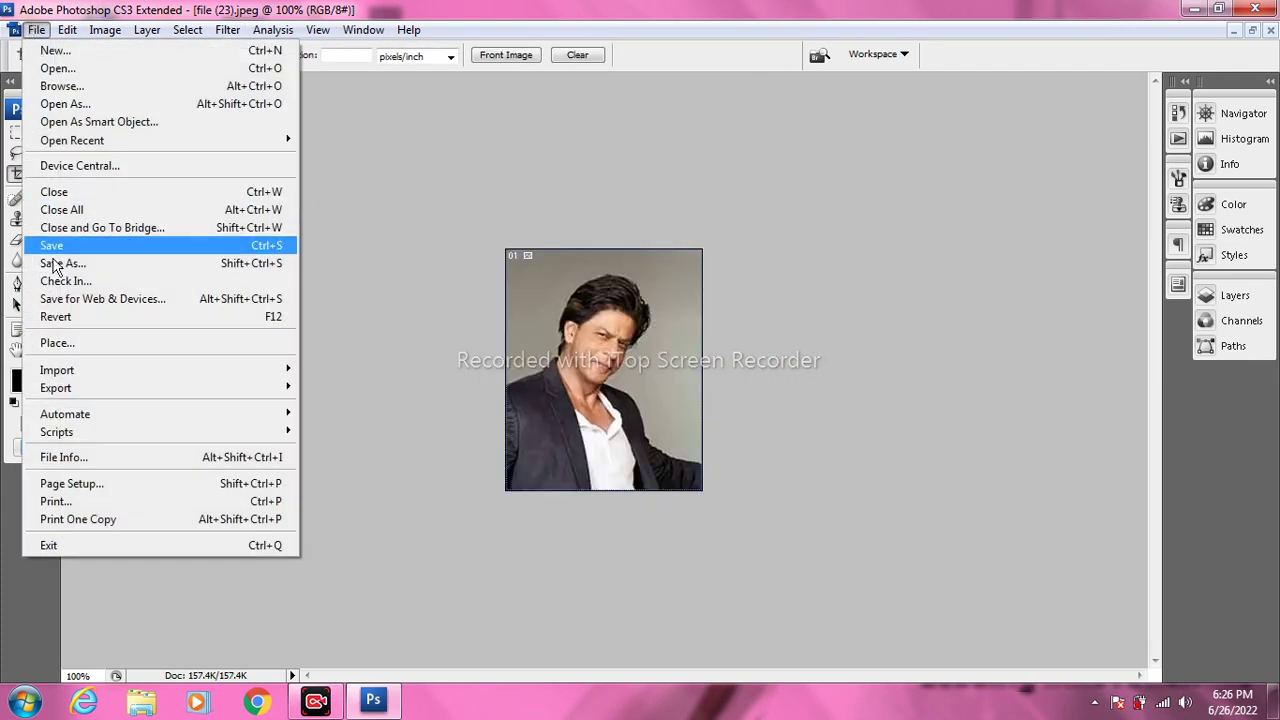
click(55, 317)
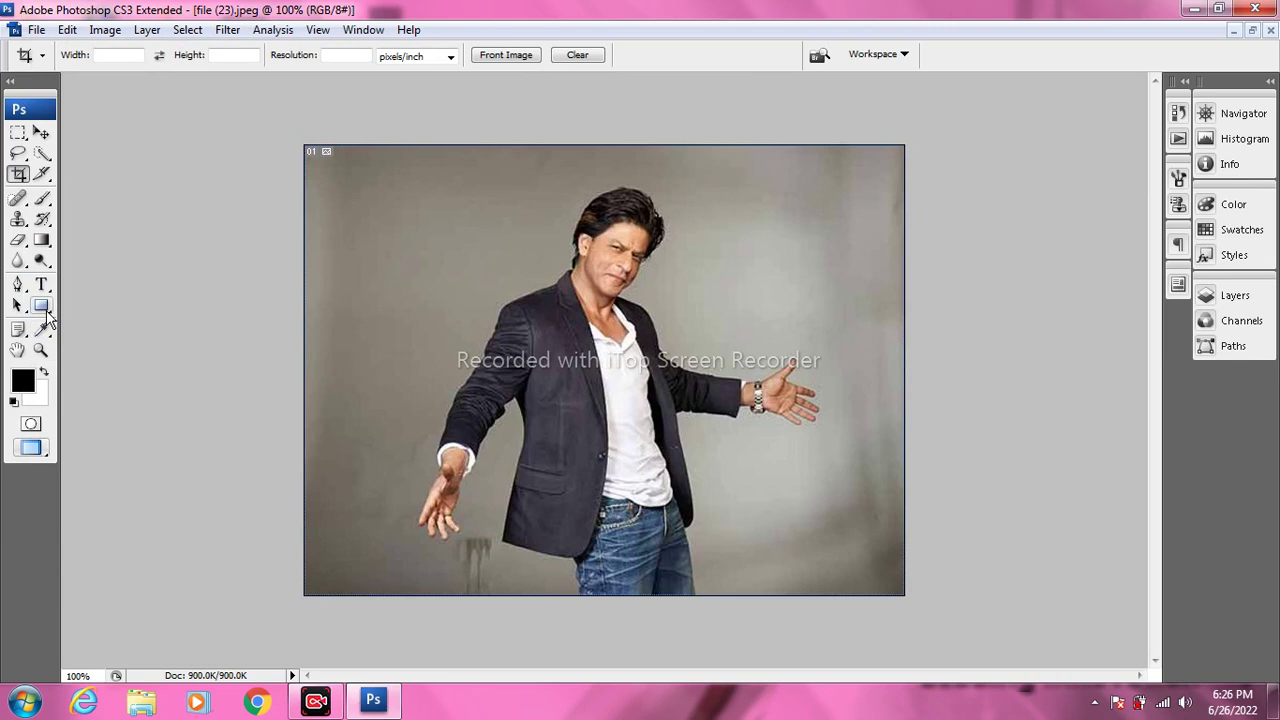
Select the Brush Tool and set a soft brush with a 63 px master diameter and 0% hardness.
click(41, 199)
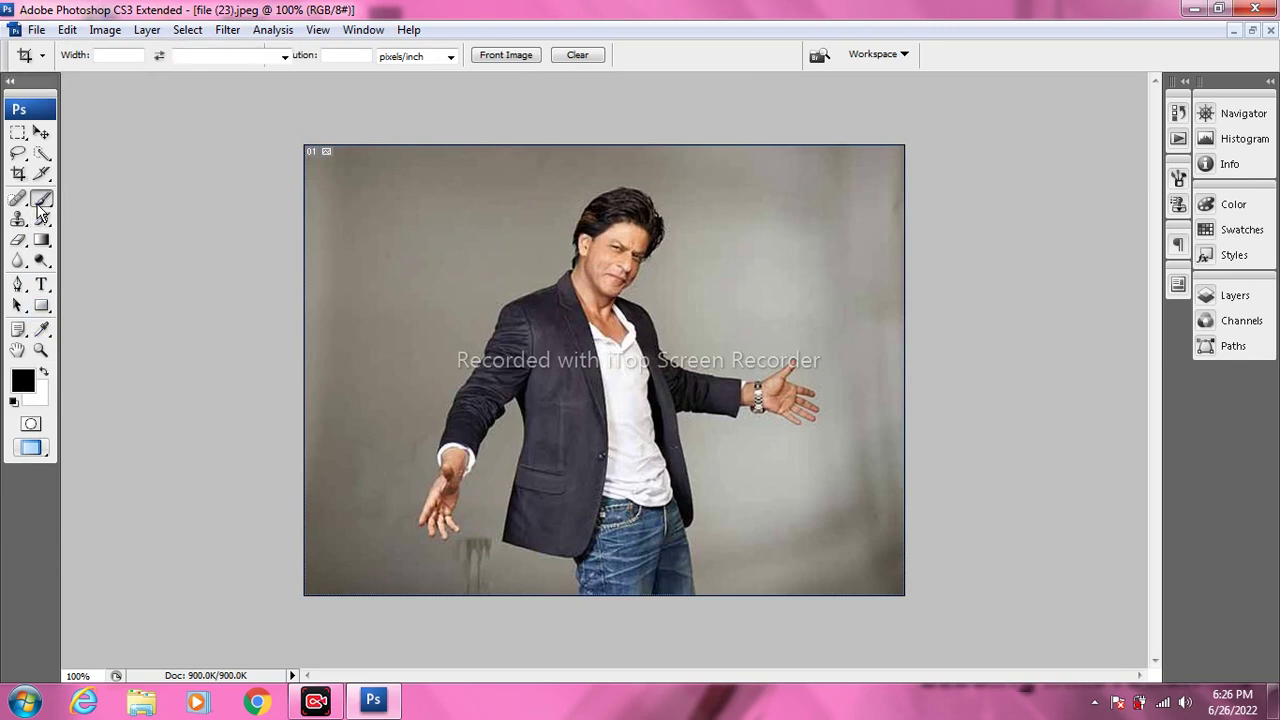
click(136, 200)
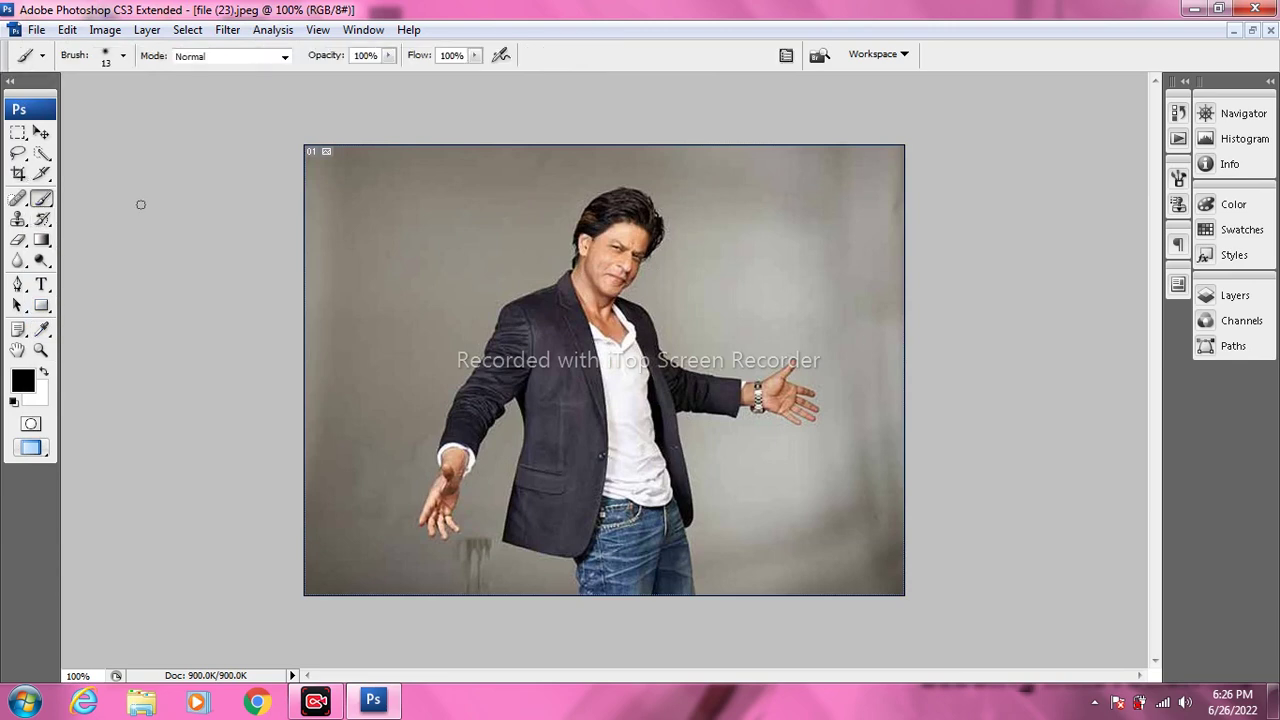
click(122, 58)
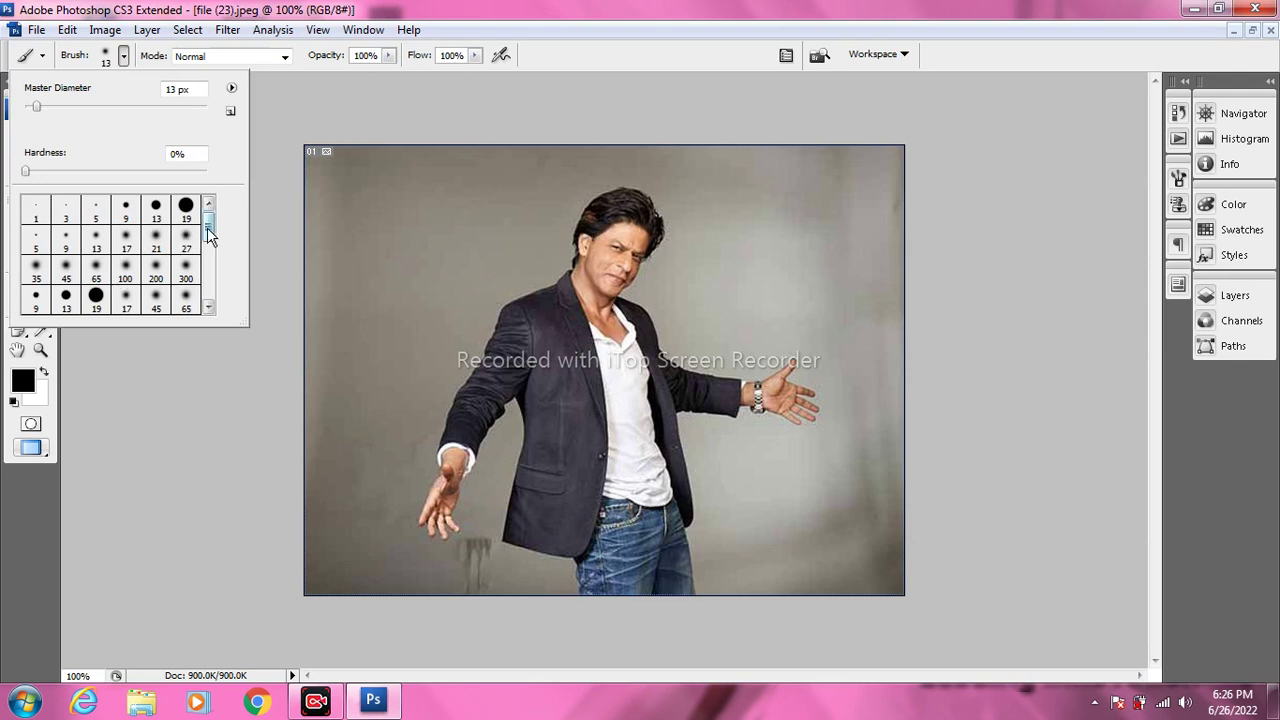
scroll(207, 235, down, 2)
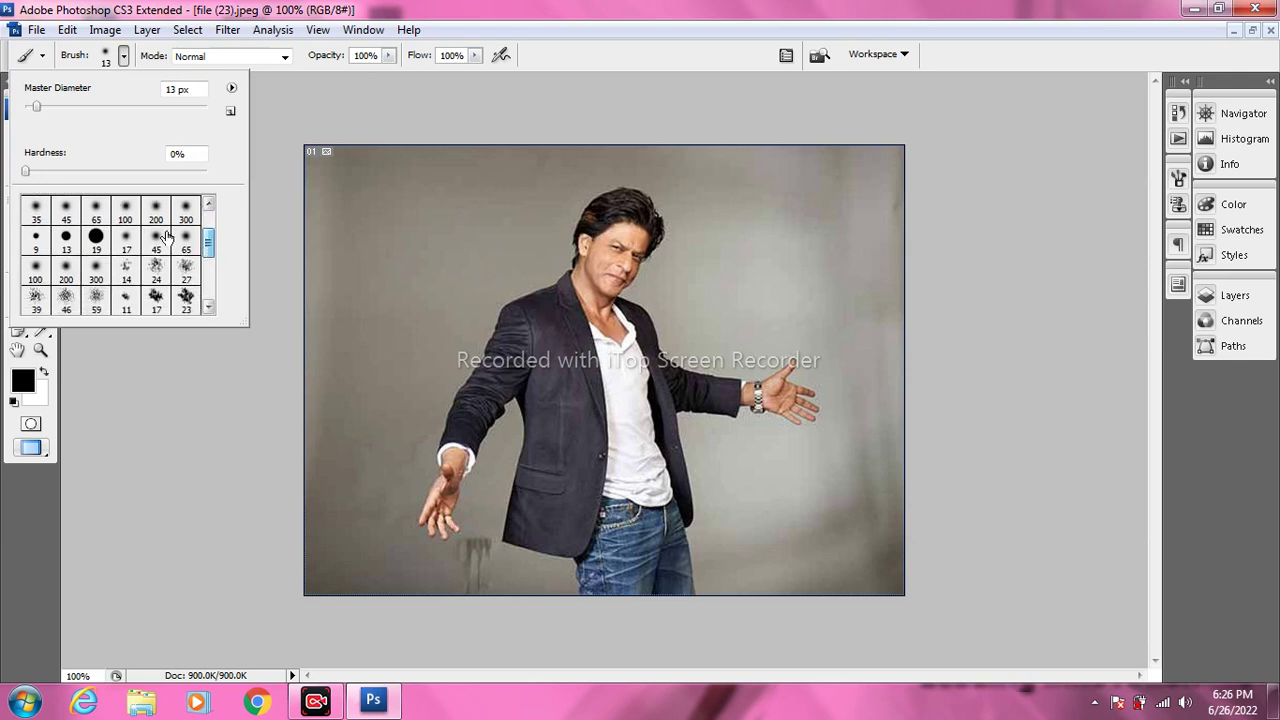
scroll(206, 245, up, 2)
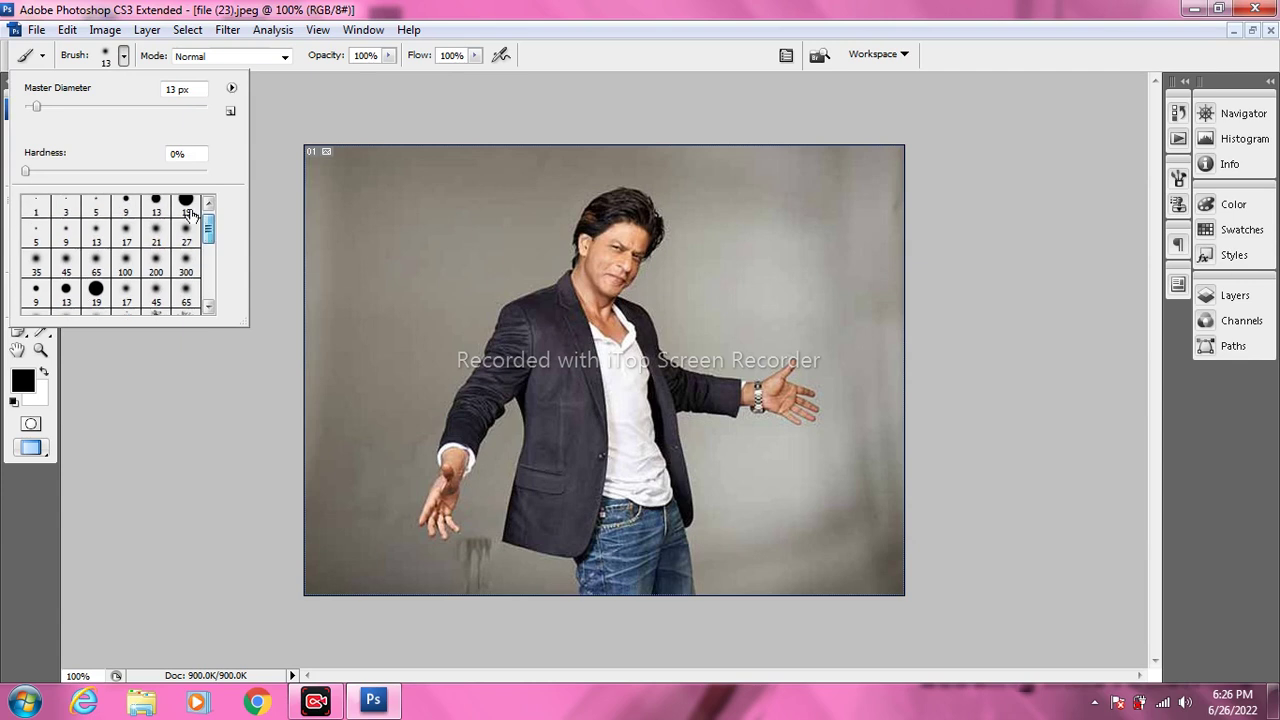
drag(37, 107, 50, 108)
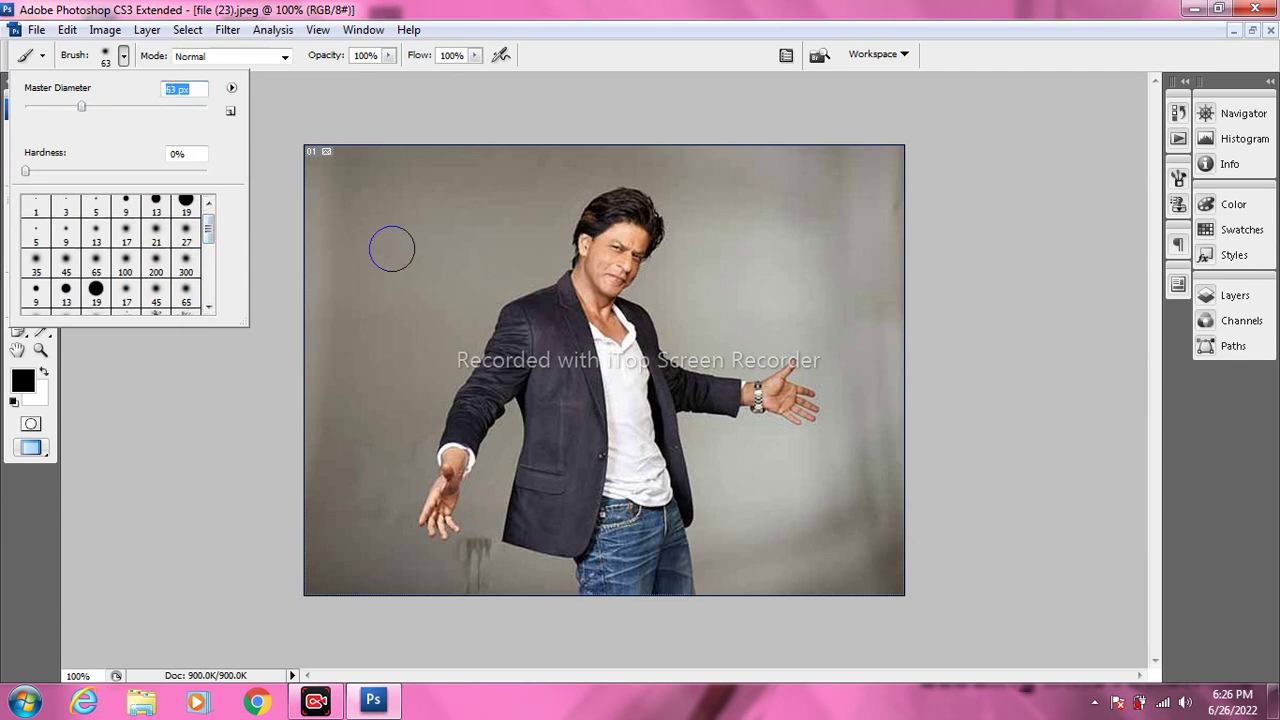
Set the foreground colour to red and paint large freehand letters across the upper part of the photo, over the man's face.
click(25, 385)
mouse_move(526, 240)
mouse_down()
mouse_move(537, 214)
mouse_move(604, 194)
mouse_up()
click(783, 156)
mouse_move(400, 205)
mouse_down()
mouse_move(405, 300)
mouse_move(480, 362)
mouse_up()
mouse_move(554, 206)
mouse_down()
mouse_move(616, 289)
mouse_move(673, 325)
mouse_move(728, 281)
mouse_move(741, 212)
mouse_move(806, 271)
mouse_move(843, 266)
mouse_up()
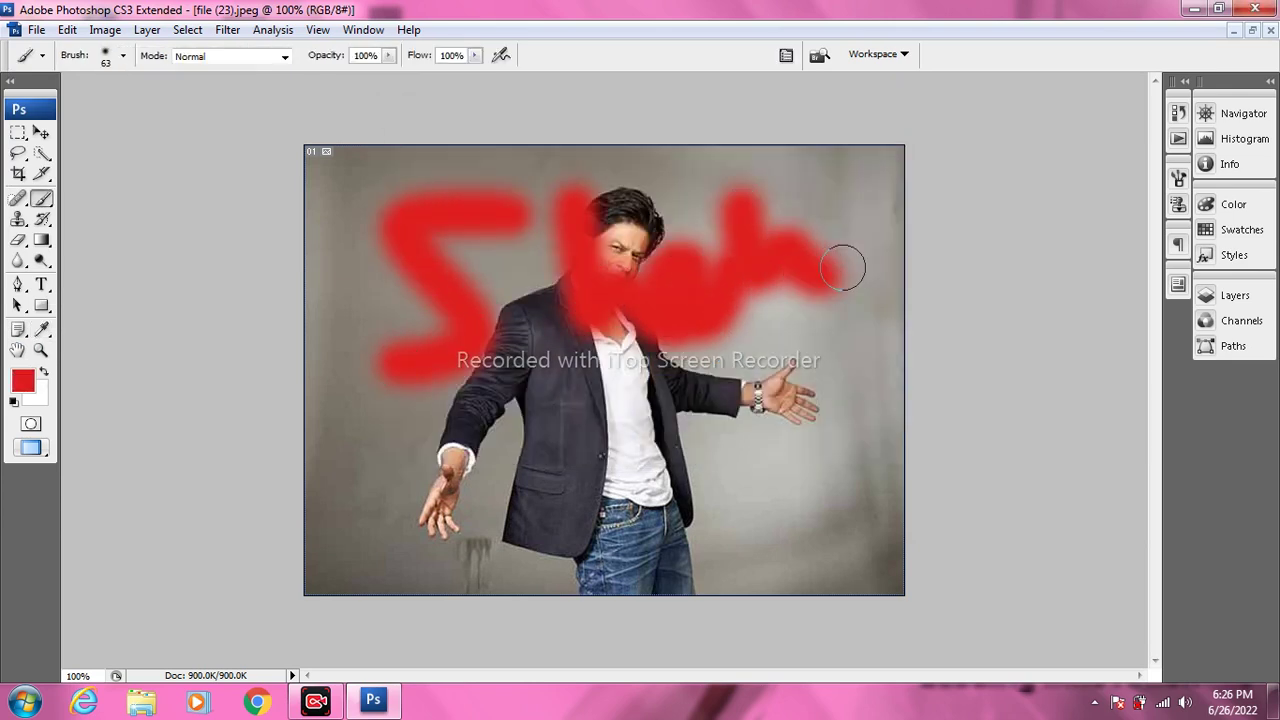
Switch to the Pencil Tool and set its master diameter to 40 px.
right_click(43, 202)
click(116, 216)
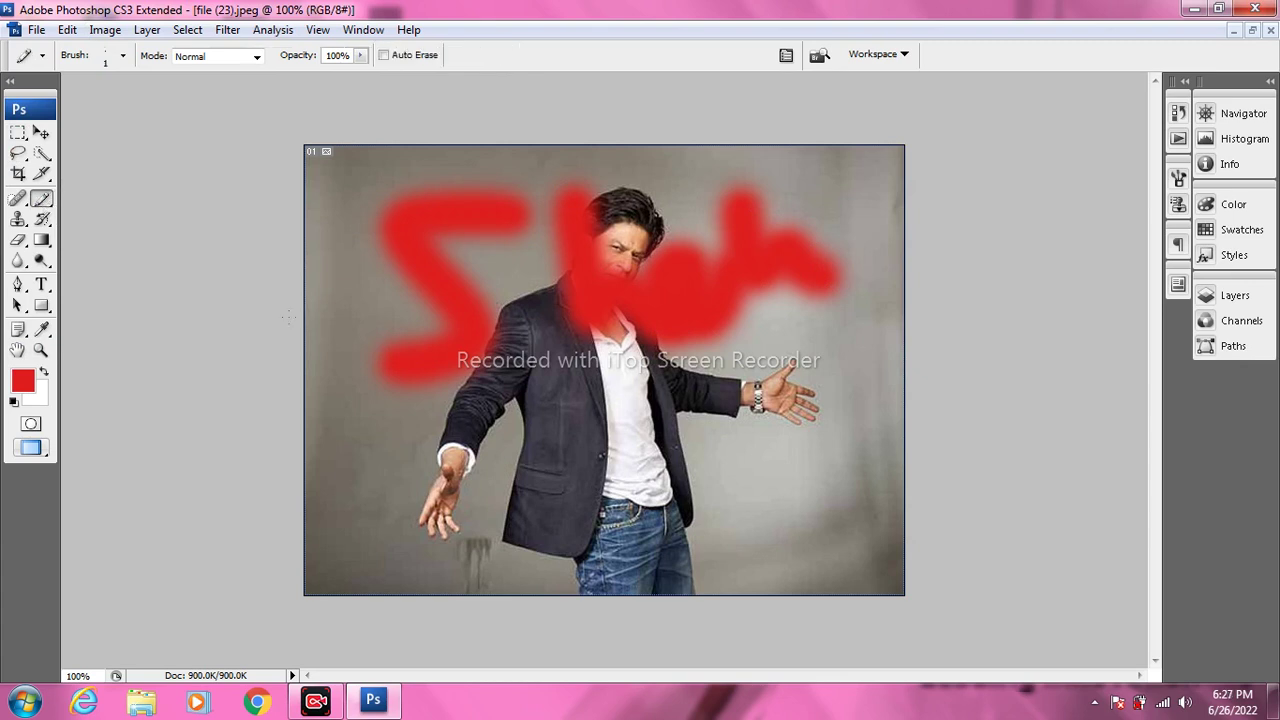
click(123, 56)
click(61, 106)
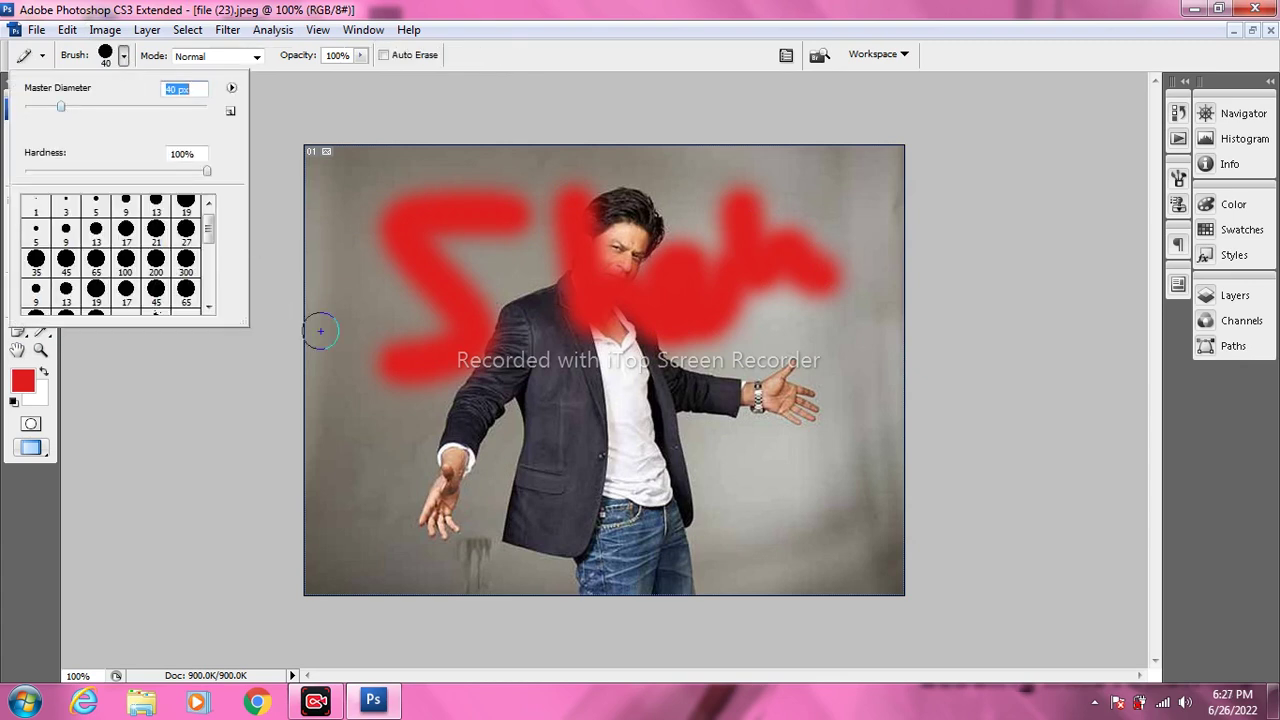
Draw thick red freehand letters with the Pencil Tool across the man's torso, and restore the saved version.
mouse_move(451, 419)
mouse_down()
mouse_move(514, 507)
mouse_move(484, 475)
mouse_move(507, 402)
mouse_move(608, 445)
mouse_move(756, 429)
mouse_up()
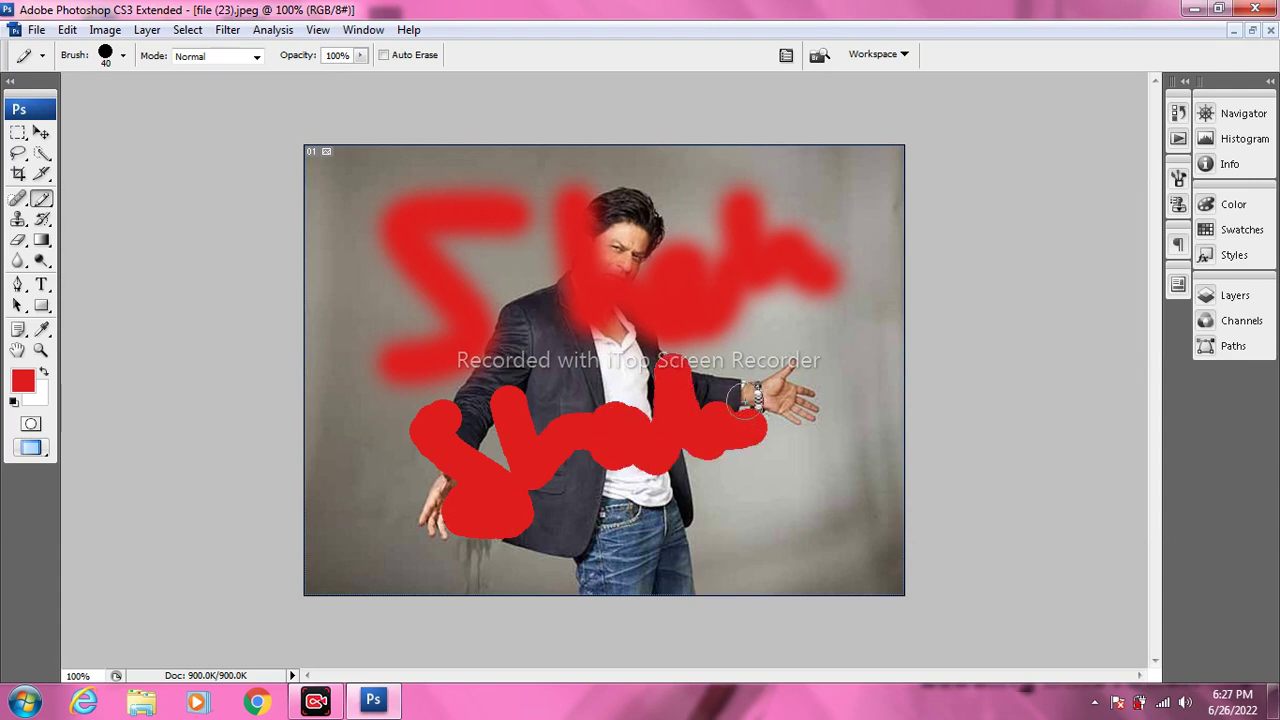
click(67, 29)
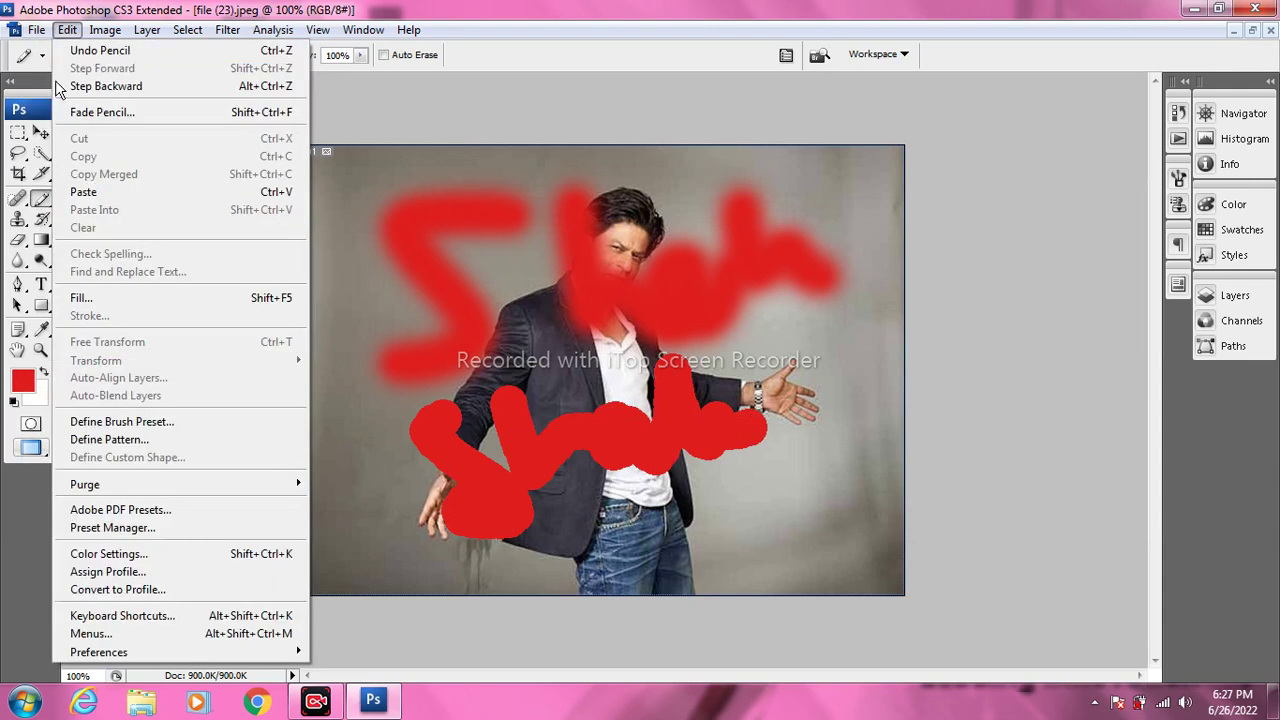
click(59, 318)
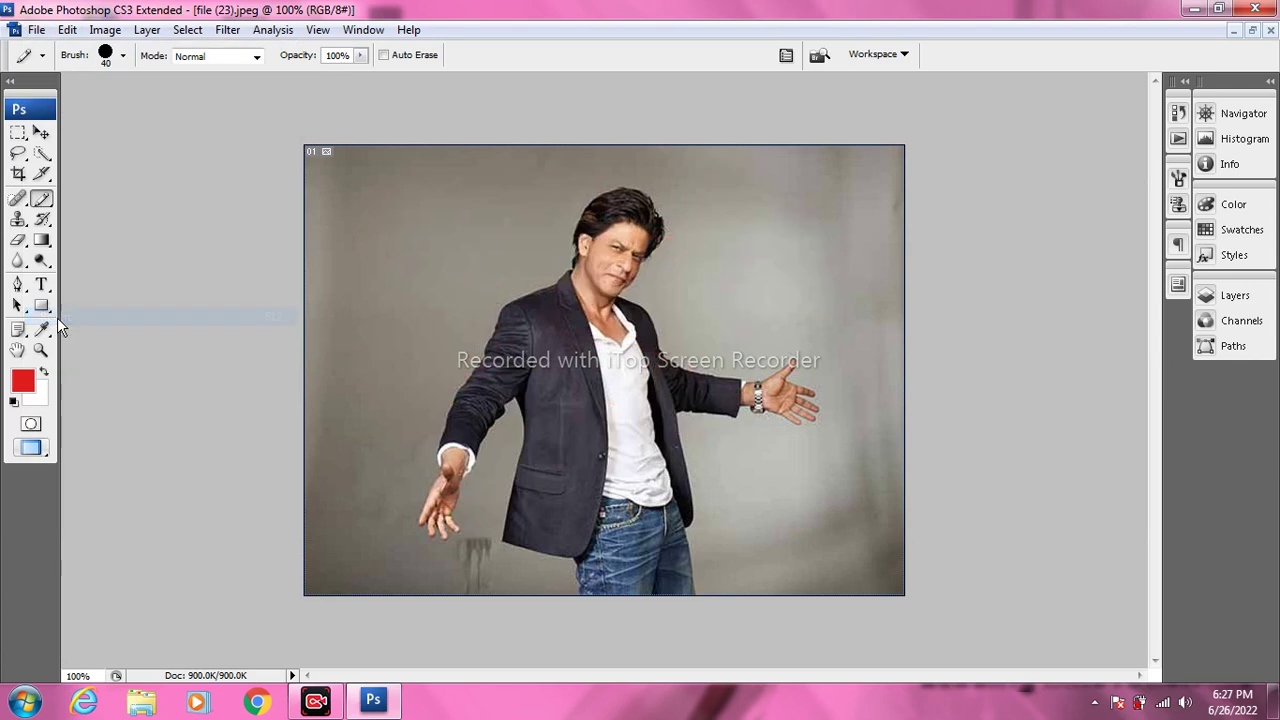
Recolour most of the man's jacket red using the Color Replacement Tool with a 65 px diameter, and restore the saved version.
click(43, 204)
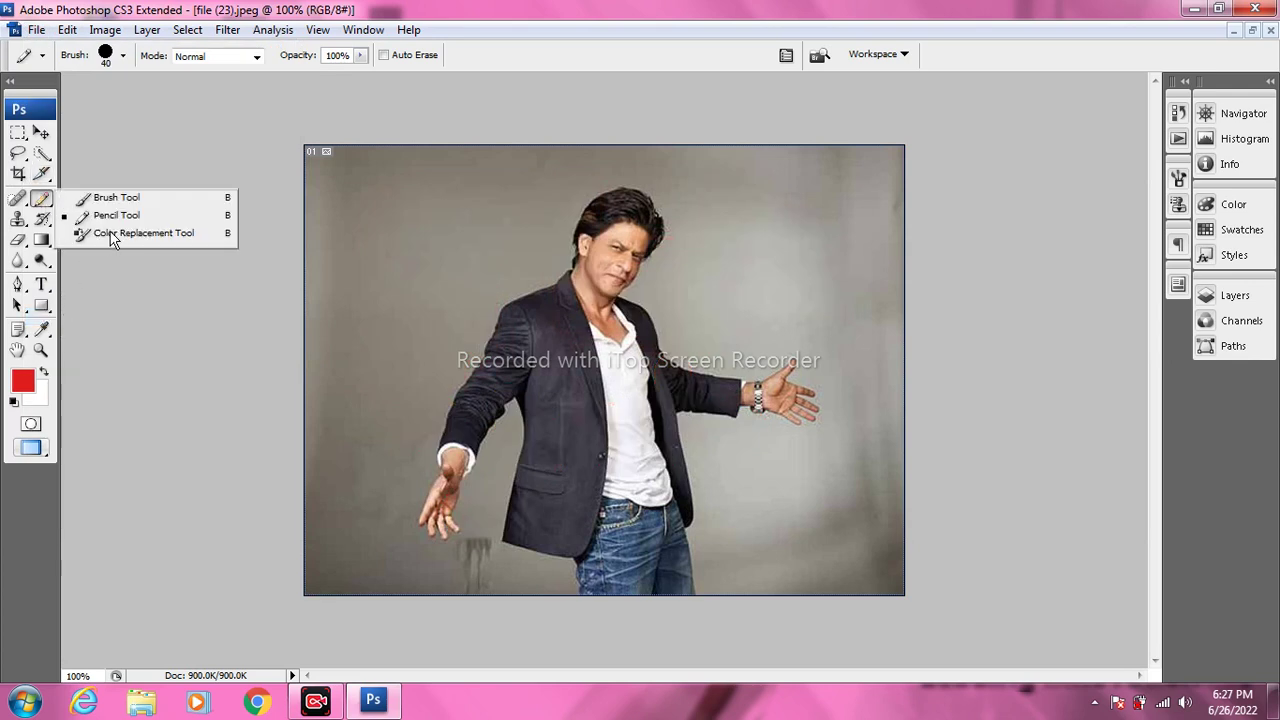
click(112, 234)
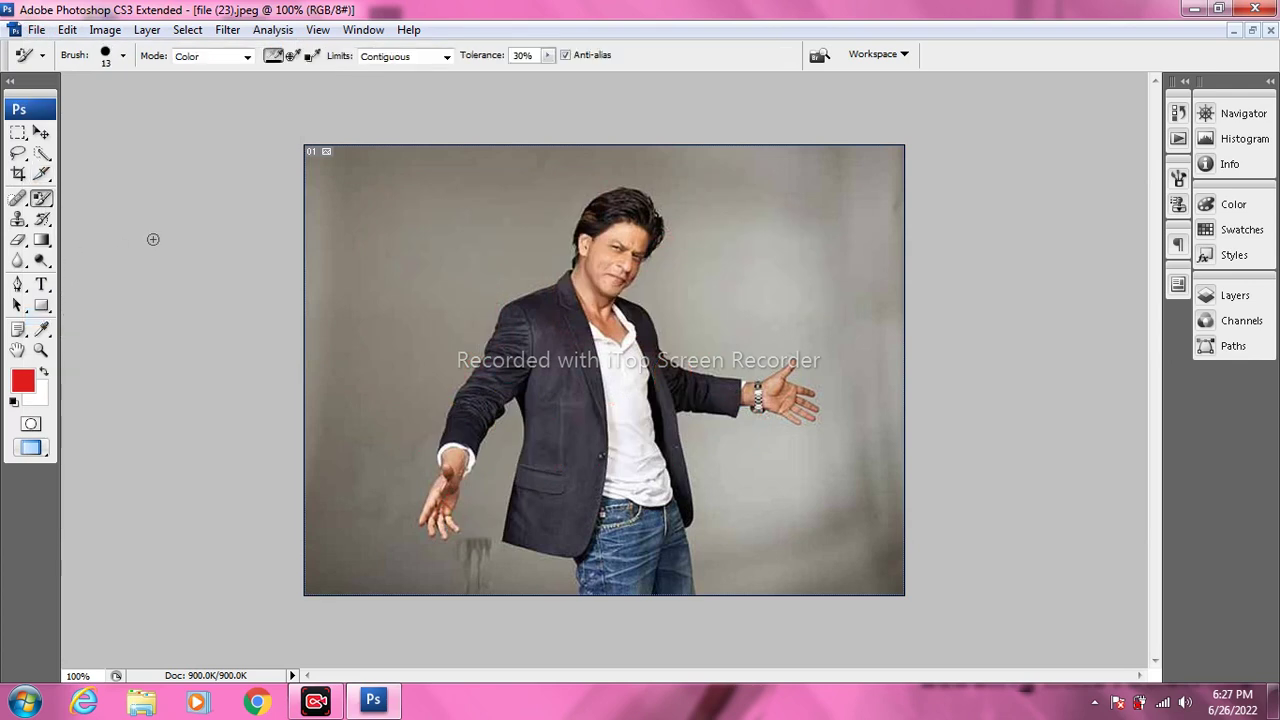
click(123, 60)
drag(89, 103, 81, 103)
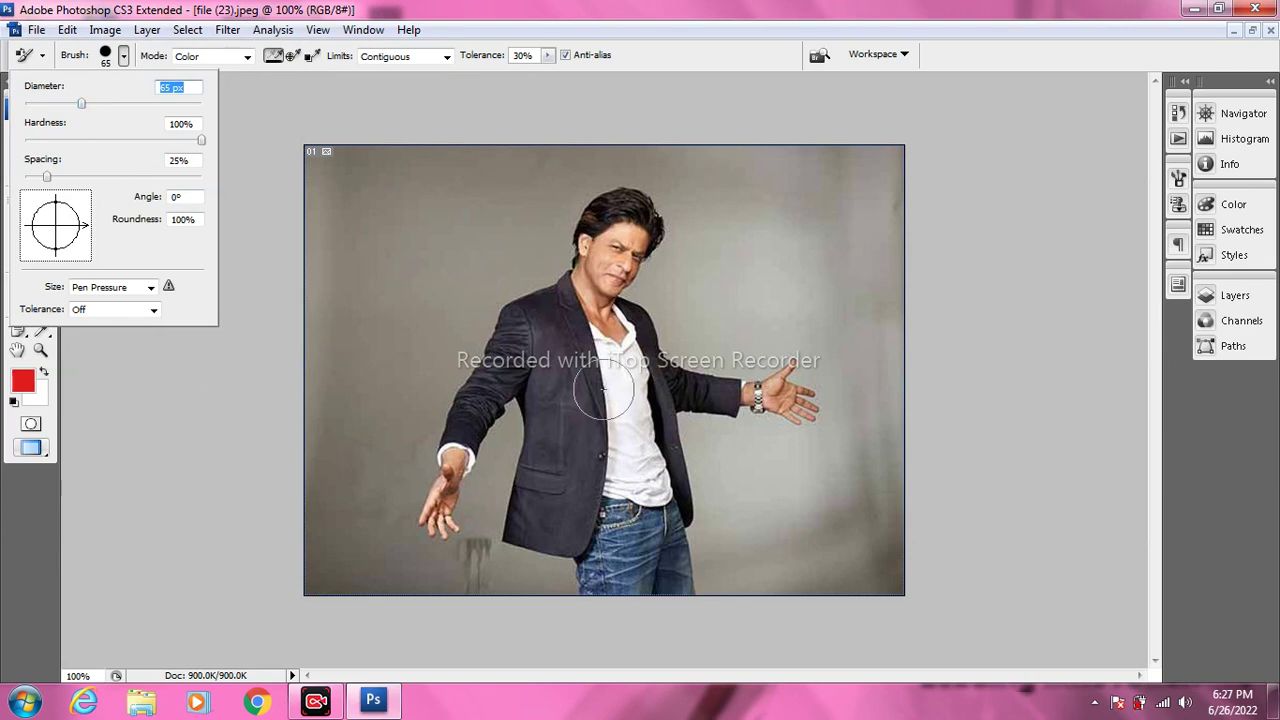
mouse_move(564, 375)
mouse_down()
mouse_move(565, 445)
mouse_move(536, 525)
mouse_move(568, 510)
mouse_move(578, 482)
mouse_move(585, 548)
mouse_move(522, 500)
mouse_move(550, 395)
mouse_move(584, 423)
mouse_move(565, 302)
mouse_move(498, 354)
mouse_move(471, 411)
mouse_move(507, 417)
mouse_up()
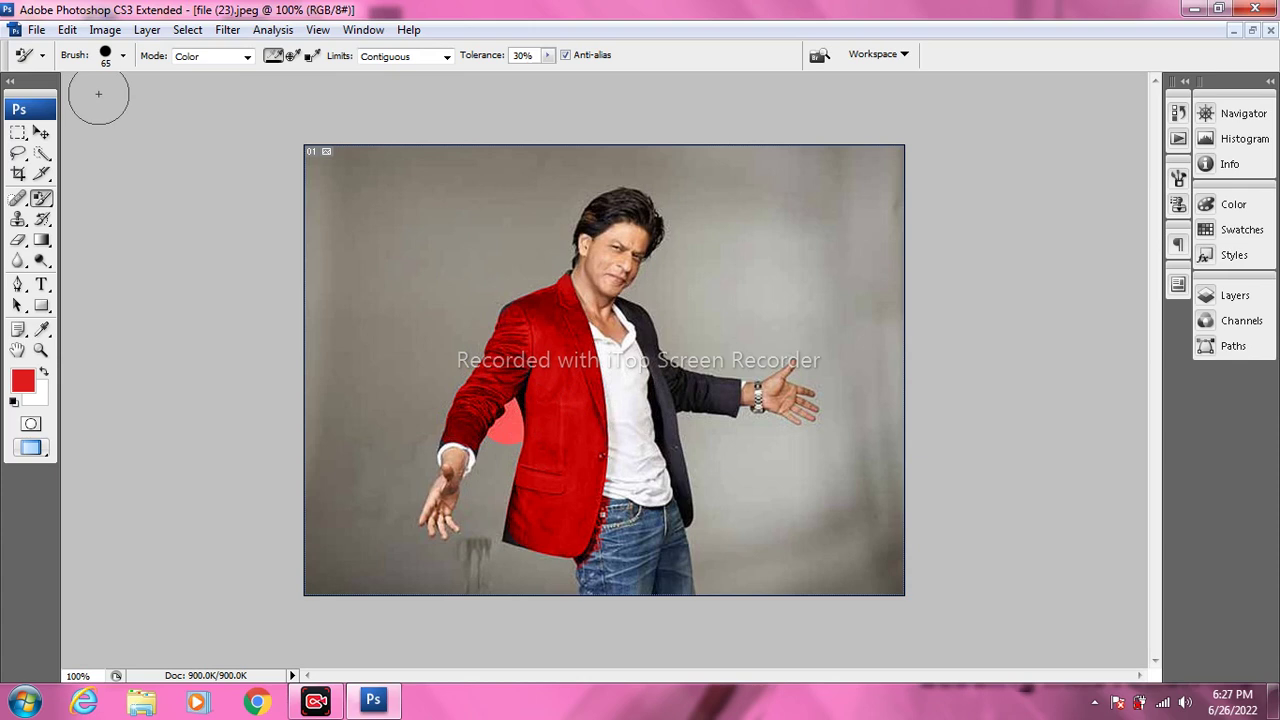
click(36, 30)
click(56, 314)
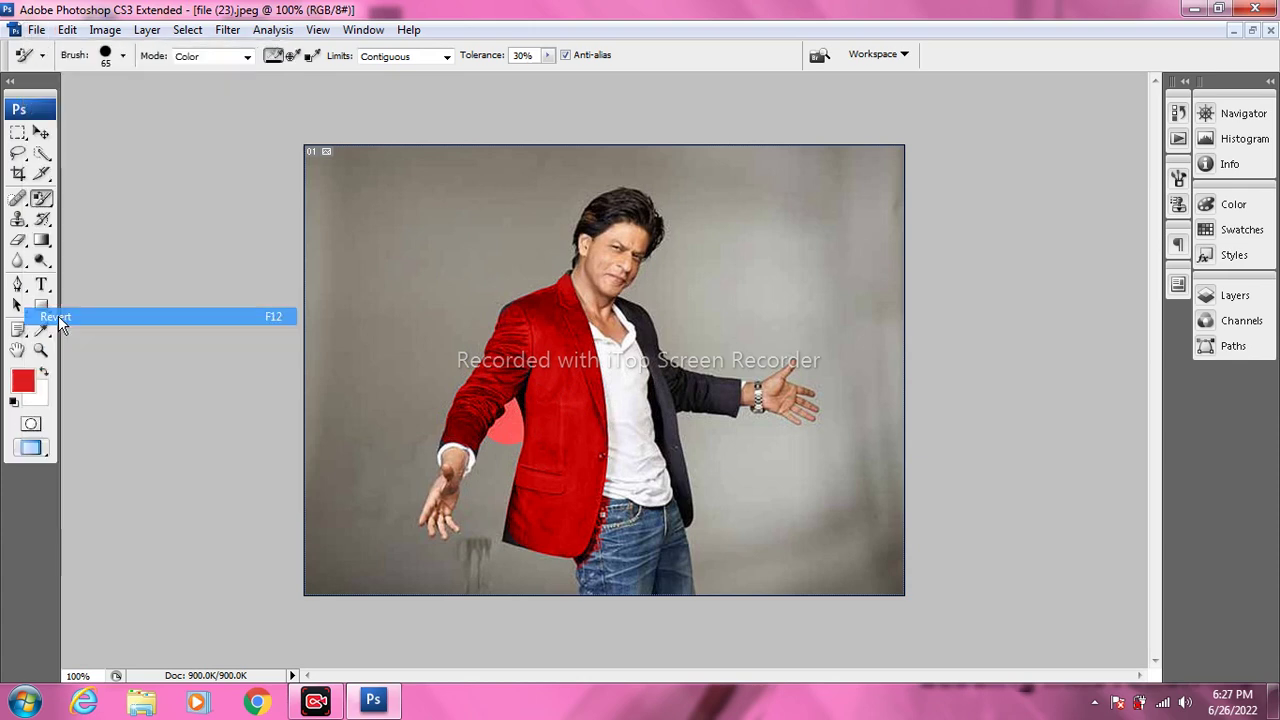
Paint over the man's forehead and hair with the Spot Healing Brush Tool, and restore the saved version.
click(17, 199)
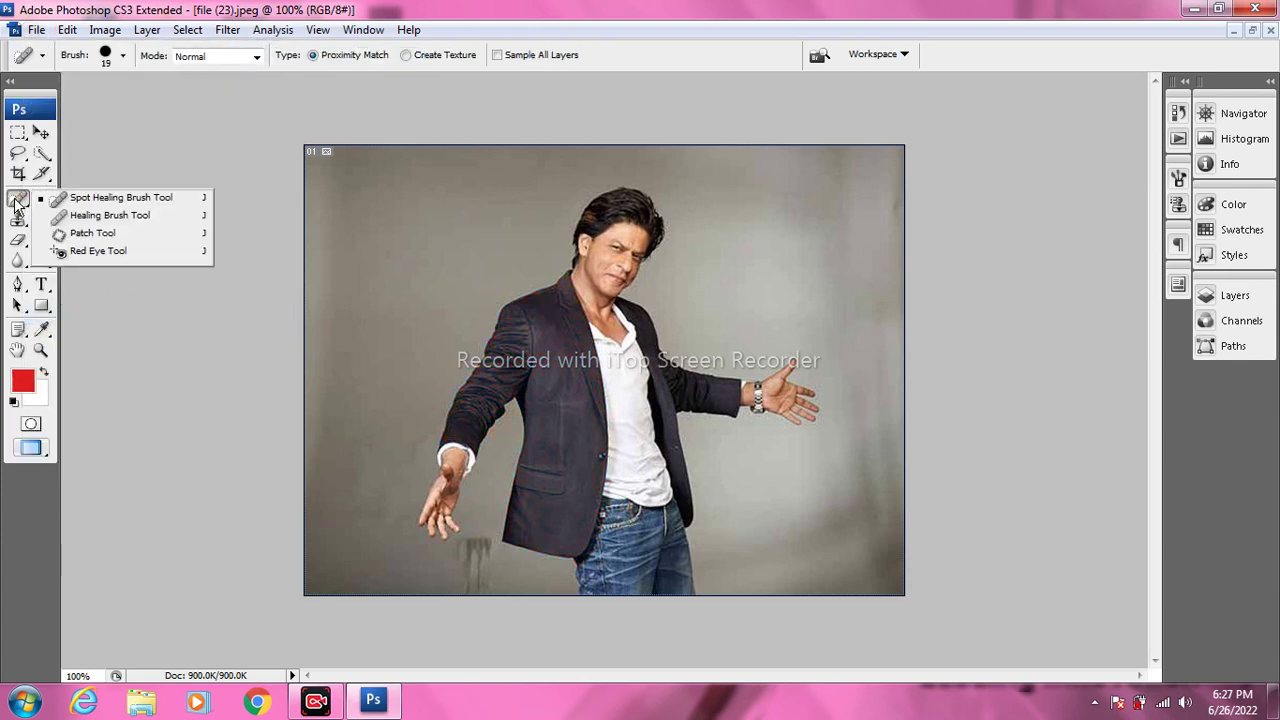
click(100, 198)
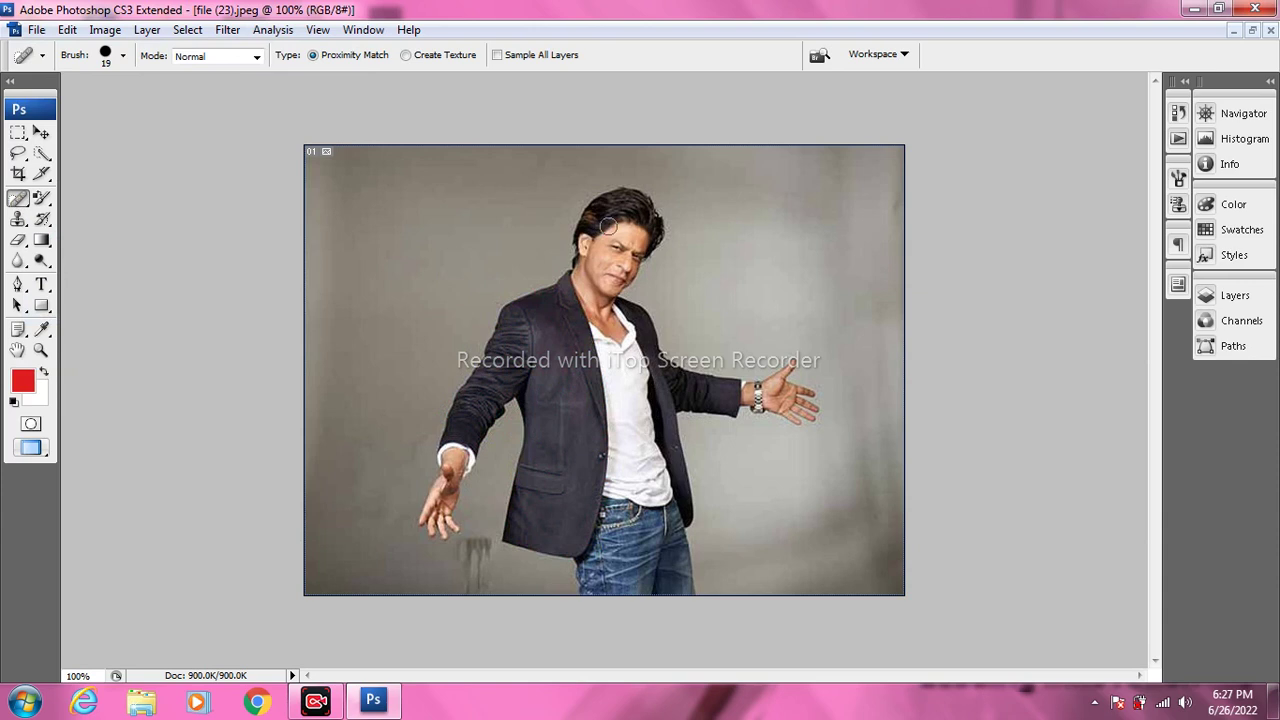
drag(627, 231, 643, 187)
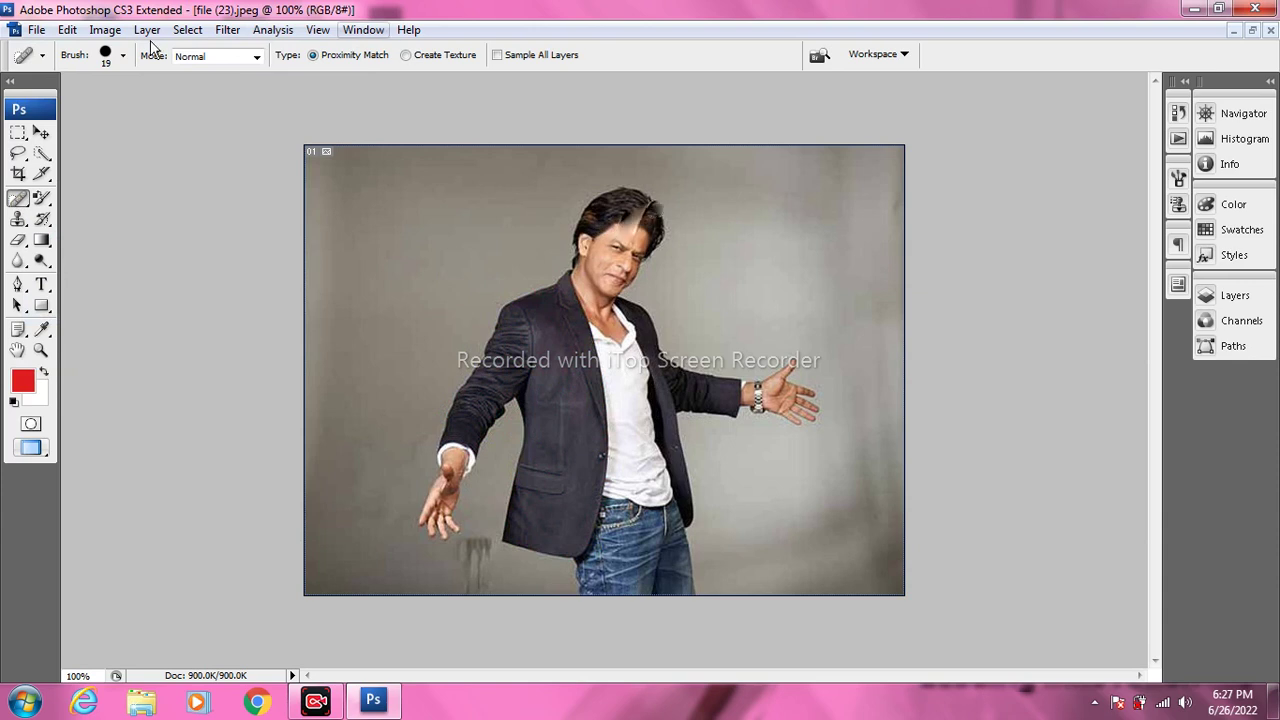
click(36, 30)
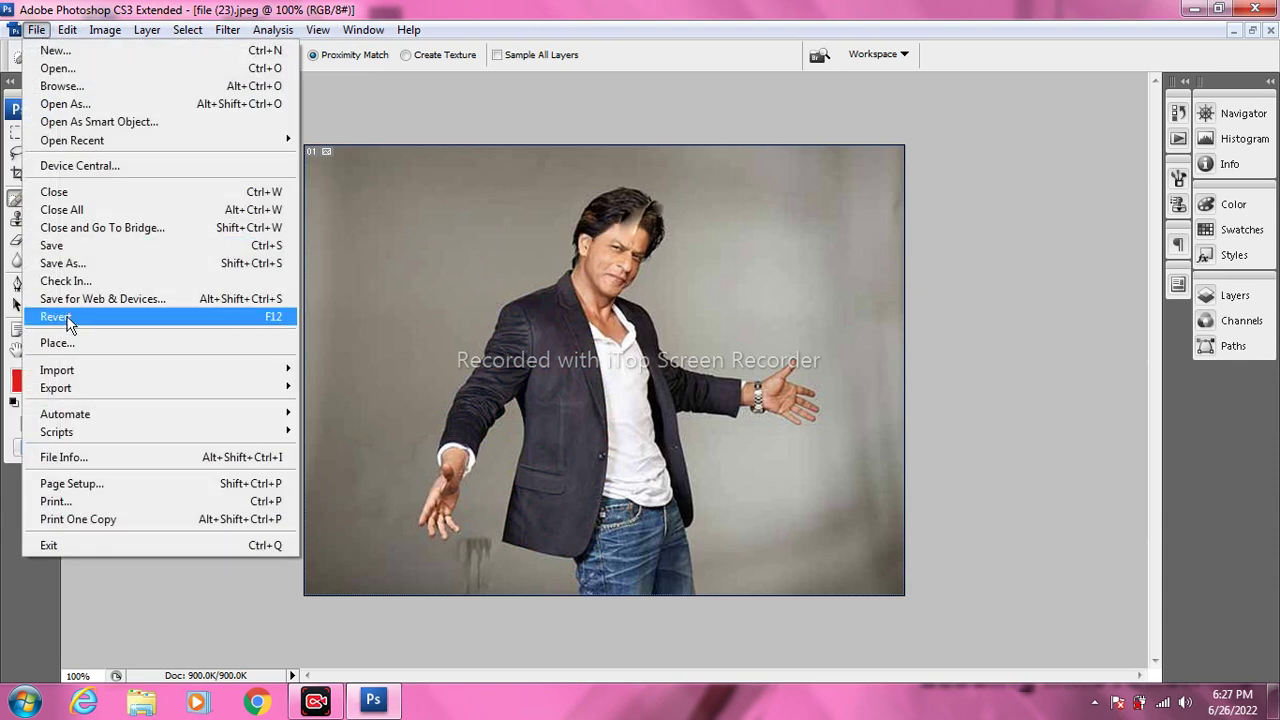
click(56, 317)
Using the Healing Brush Tool at 68 px diameter, sample the man's face and paint a copy on the background beside his head.
click(24, 200)
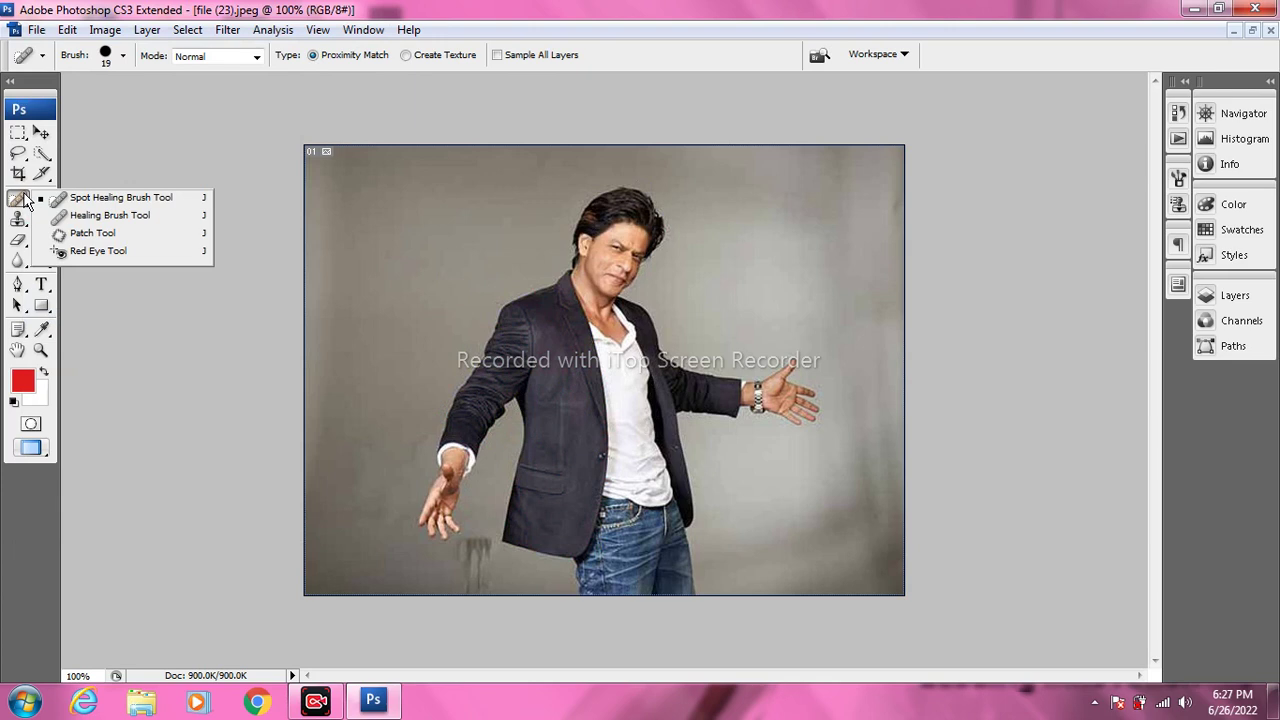
click(96, 216)
click(122, 57)
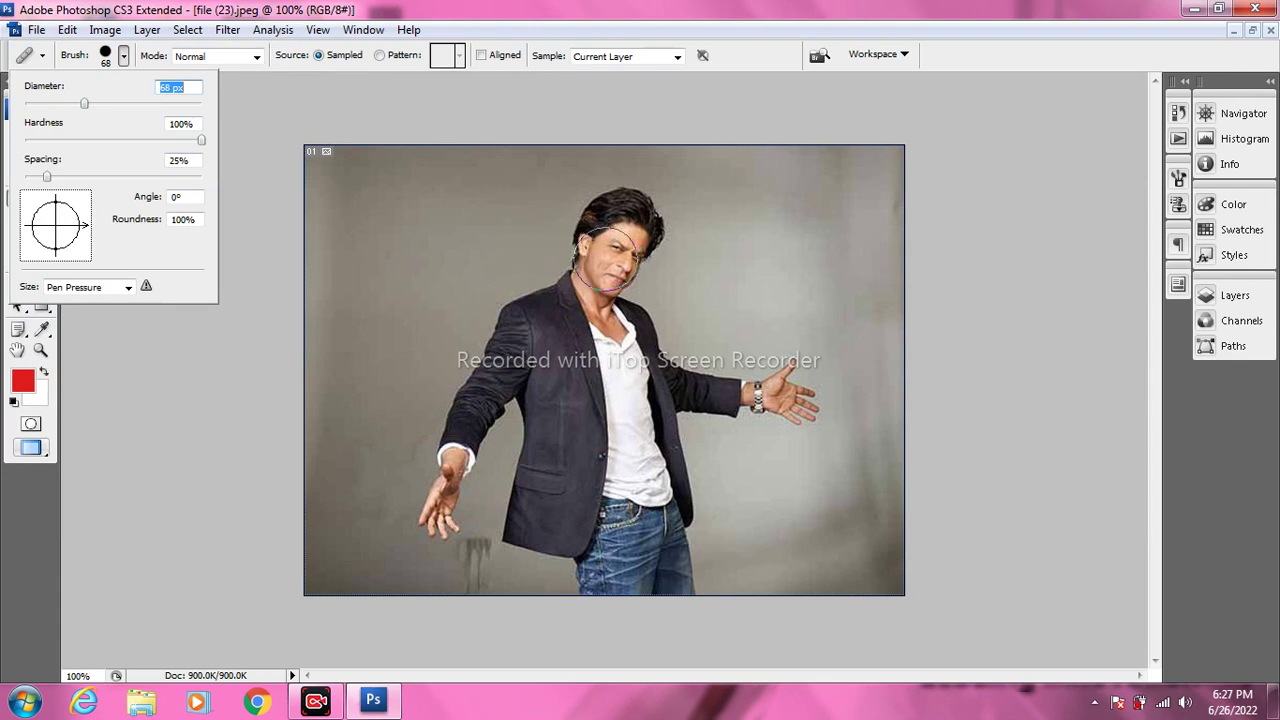
key(Return)
alt+click(618, 262)
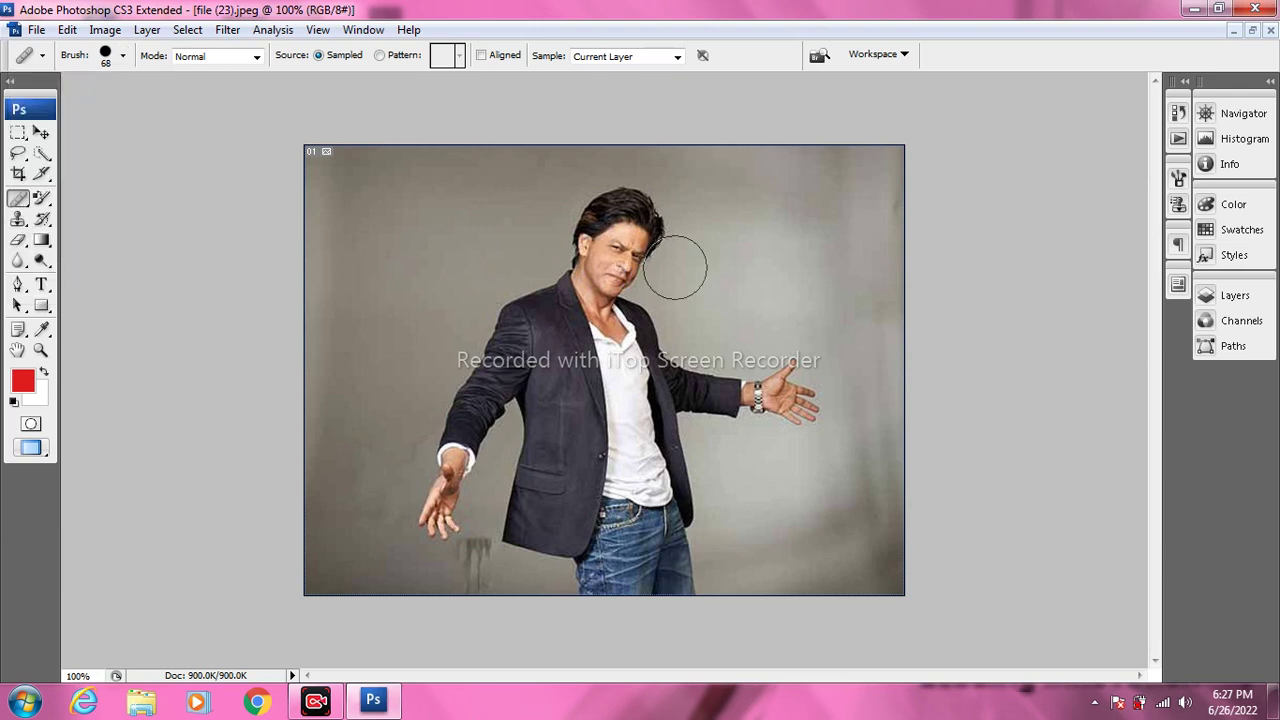
mouse_move(783, 249)
mouse_down()
mouse_move(790, 280)
mouse_move(772, 214)
mouse_move(852, 311)
mouse_move(772, 231)
mouse_move(792, 316)
mouse_move(789, 208)
mouse_move(729, 270)
mouse_move(784, 201)
mouse_move(728, 282)
mouse_move(773, 285)
mouse_move(663, 168)
mouse_up()
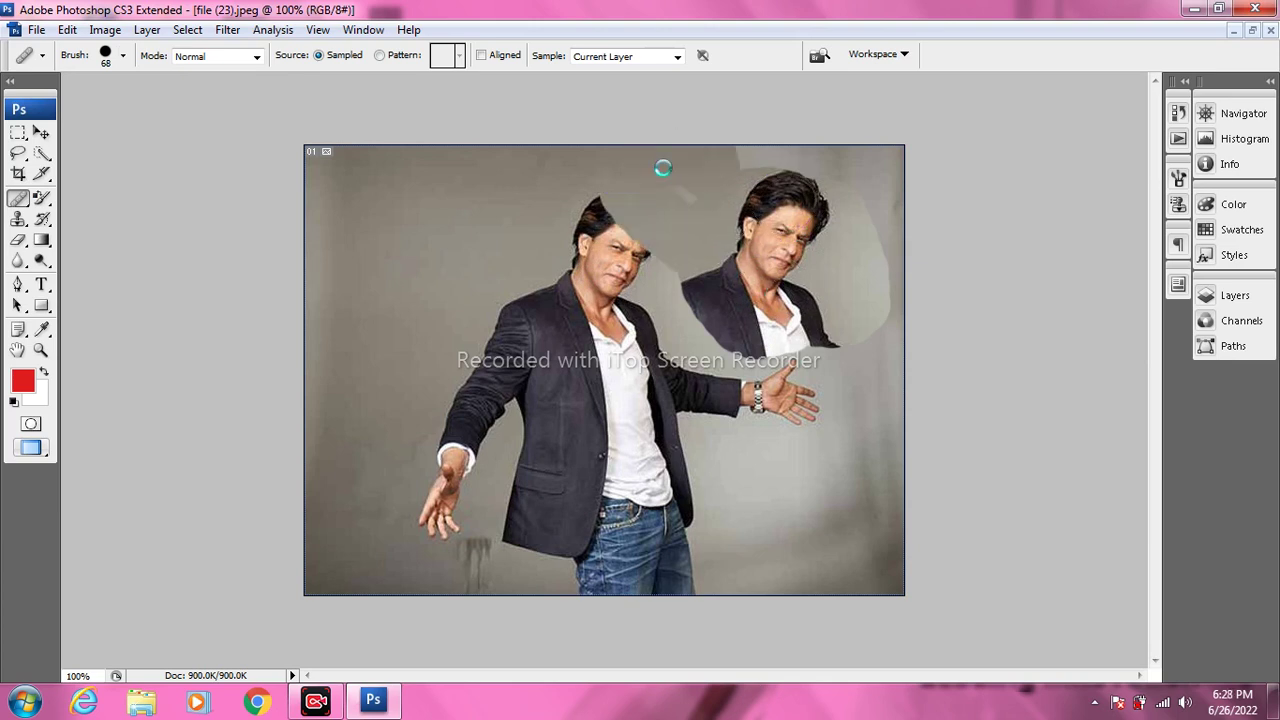
Switch to file (24).jpeg, paint the sampled face onto the background beside the hood, and restore that photo's saved version.
click(1252, 30)
click(856, 188)
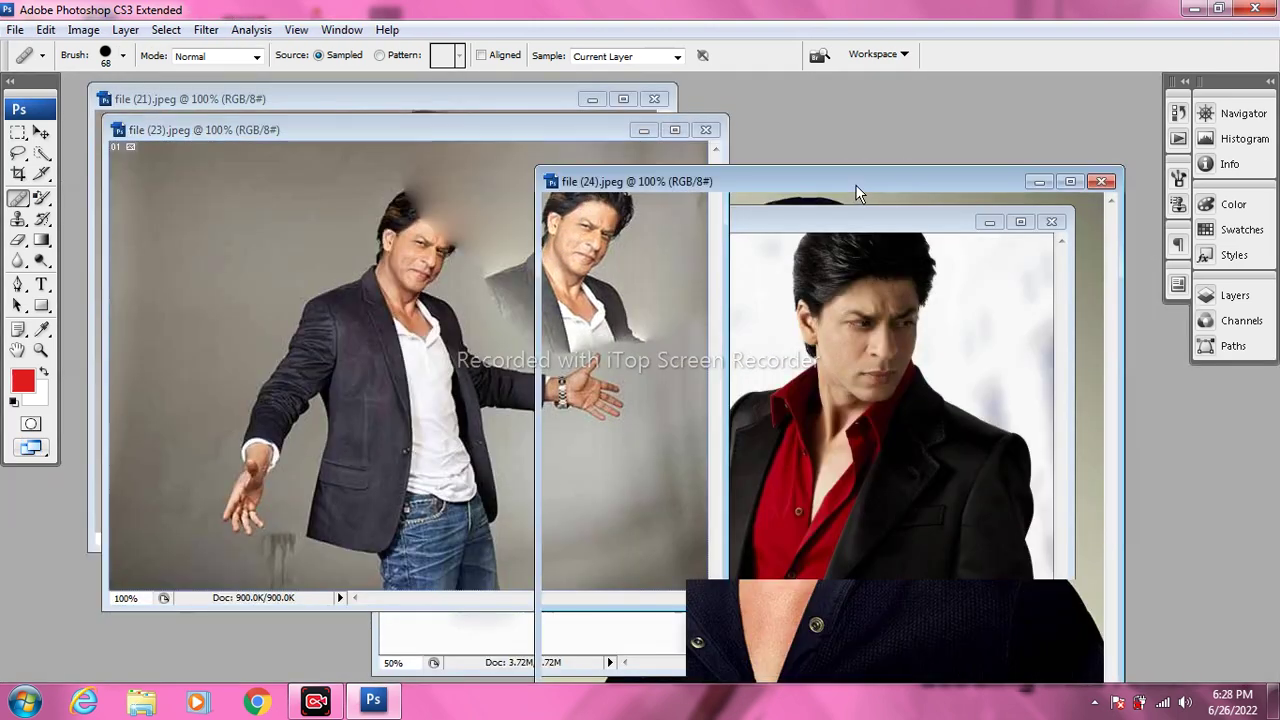
double_click(851, 181)
mouse_move(831, 249)
mouse_down()
mouse_move(844, 285)
mouse_move(843, 250)
mouse_move(799, 180)
mouse_move(889, 243)
mouse_move(781, 148)
mouse_up()
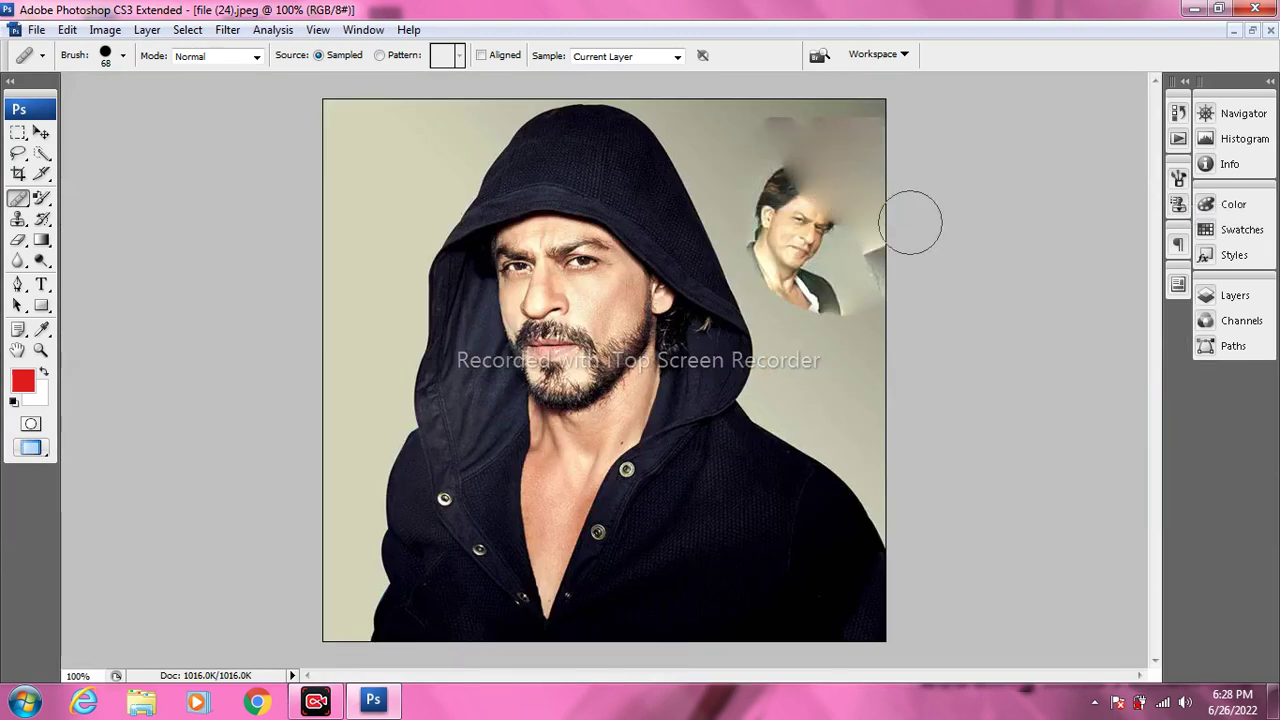
click(35, 31)
click(60, 316)
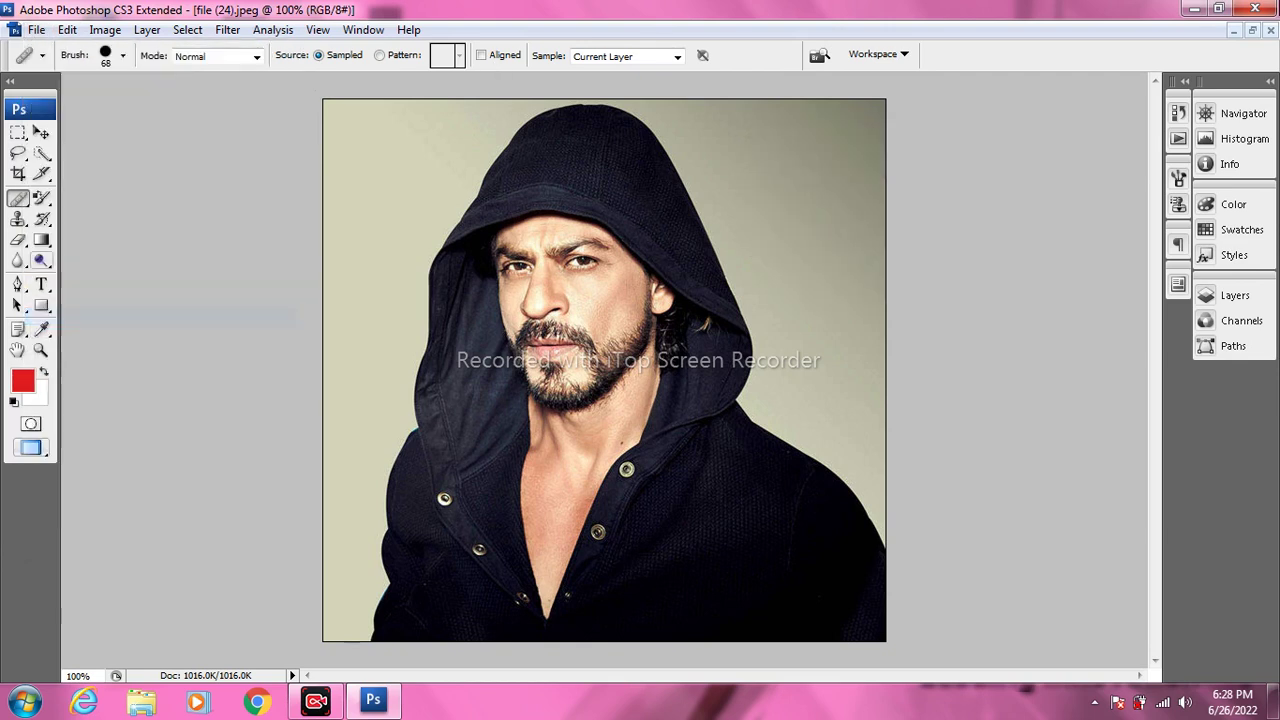
Return to file (23).jpeg, revert it to its saved version and maximize its window.
click(1252, 31)
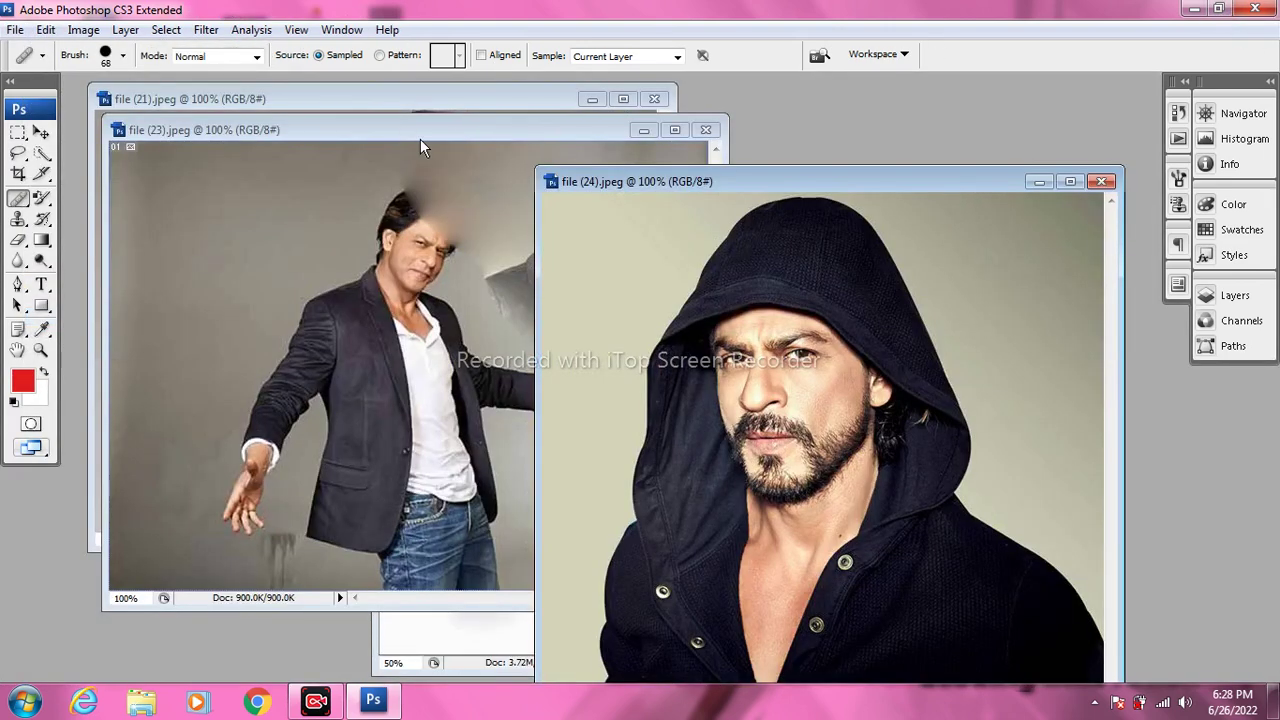
click(421, 130)
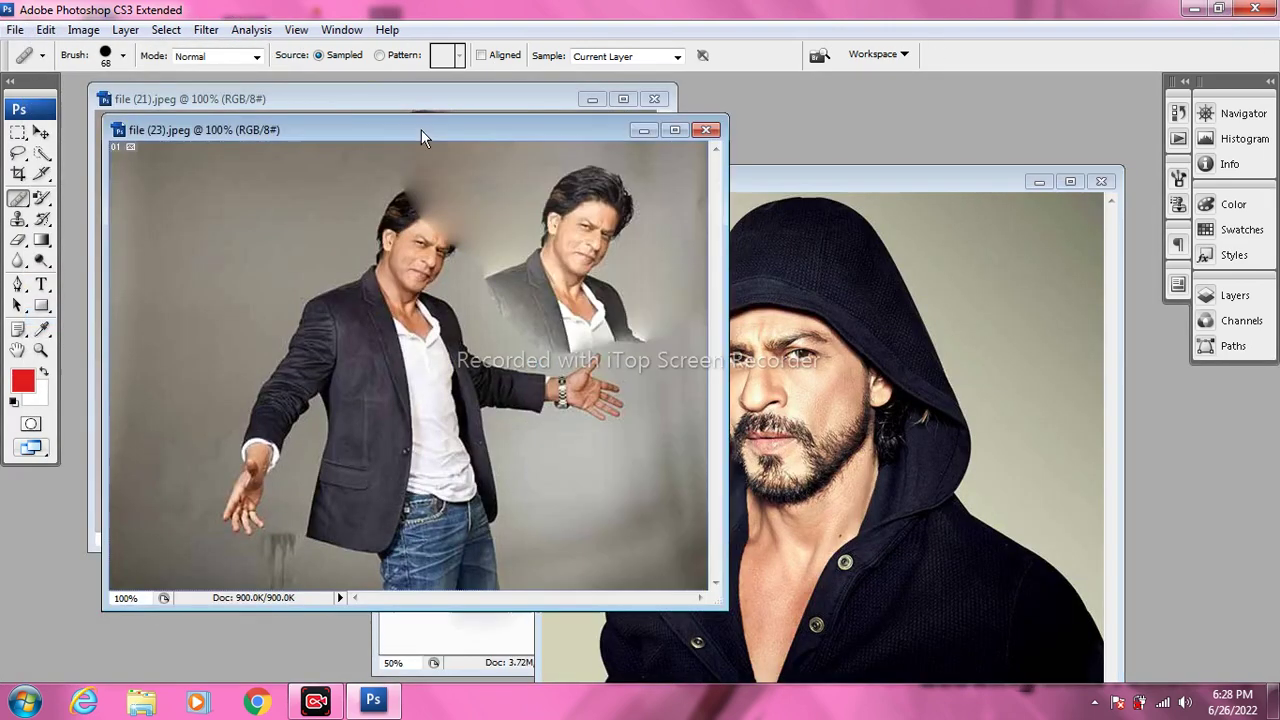
click(14, 30)
click(60, 315)
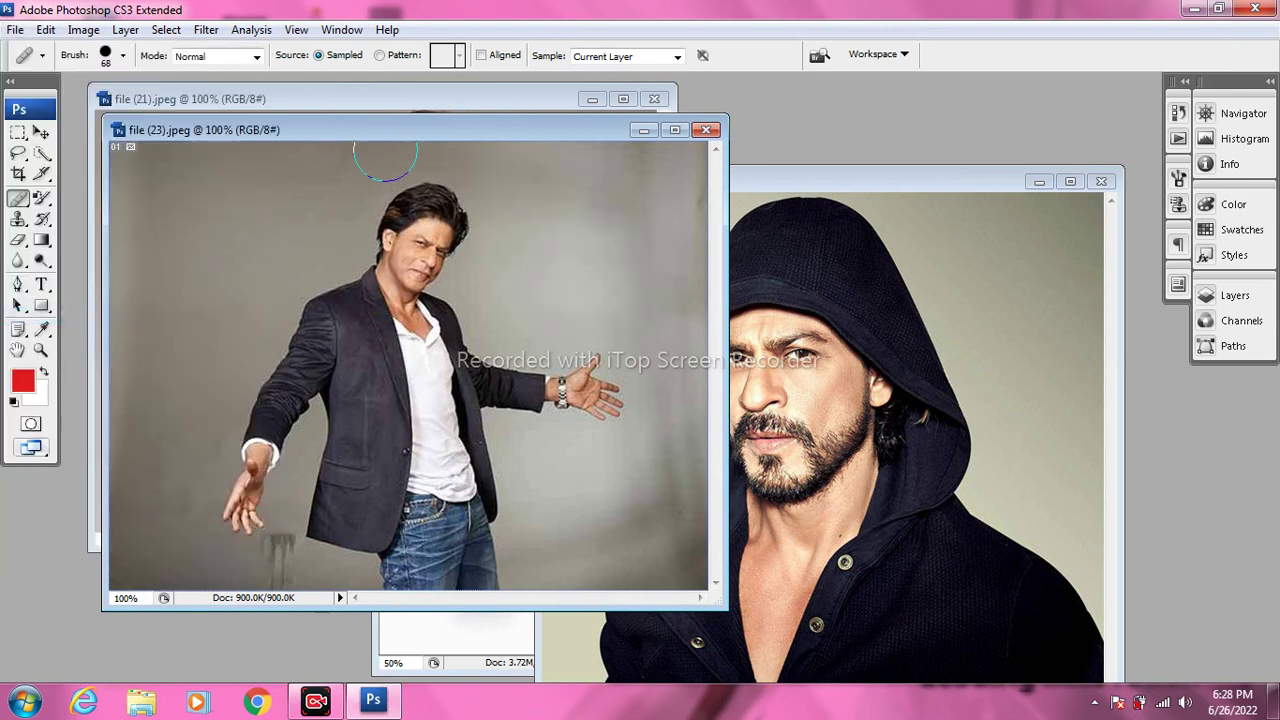
double_click(389, 128)
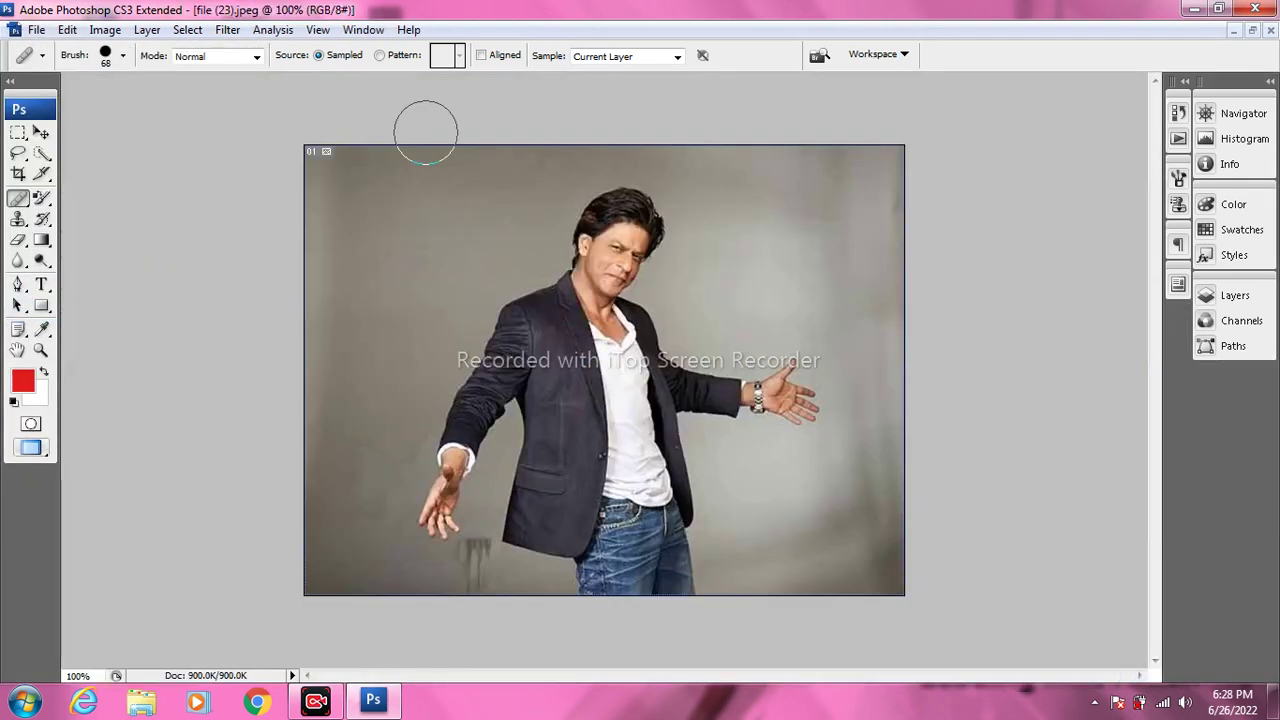
Sample the man's face again with the Healing Brush Tool, paint a copy above his outstretched hand, and restore the saved version.
right_click(17, 201)
click(92, 215)
alt+click(618, 255)
mouse_move(791, 246)
mouse_down()
mouse_move(777, 286)
mouse_move(808, 218)
mouse_move(788, 288)
mouse_move(844, 220)
mouse_move(775, 260)
mouse_move(877, 279)
mouse_move(740, 235)
mouse_up()
click(36, 29)
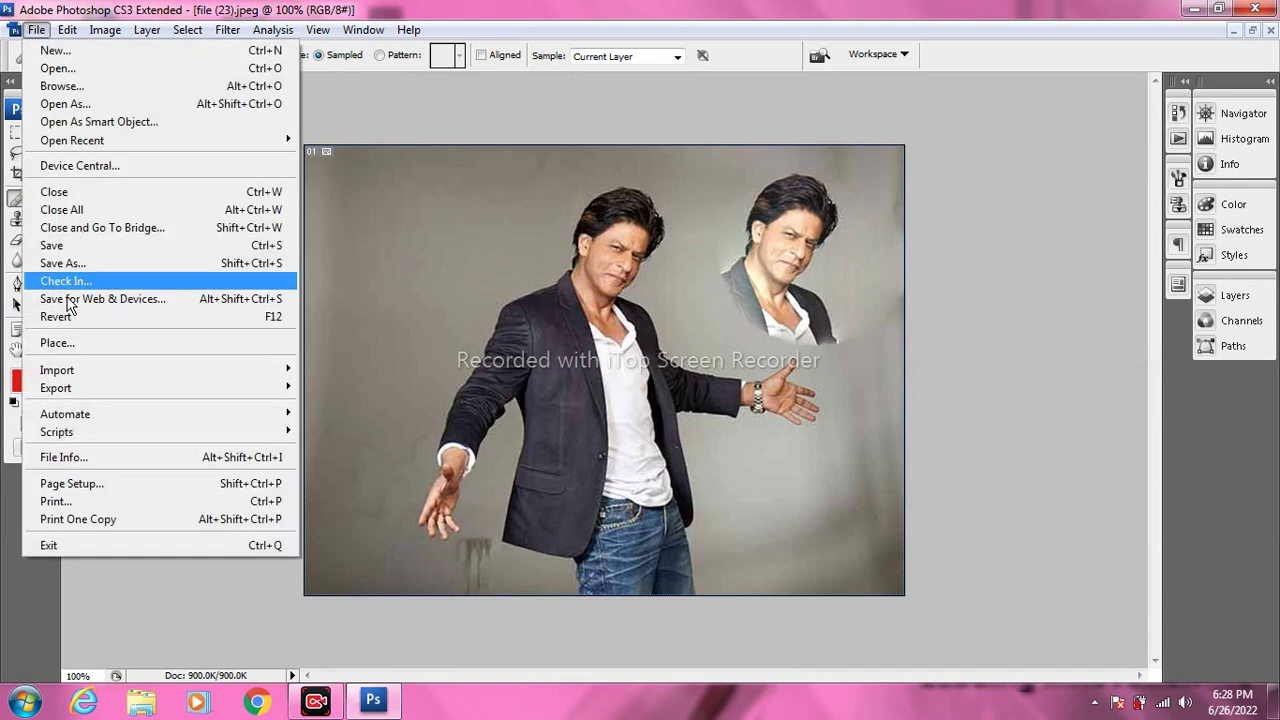
click(60, 316)
Use the Patch Tool to fill an oval area of the left background with the man's head and shoulders, and deselect it.
click(17, 201)
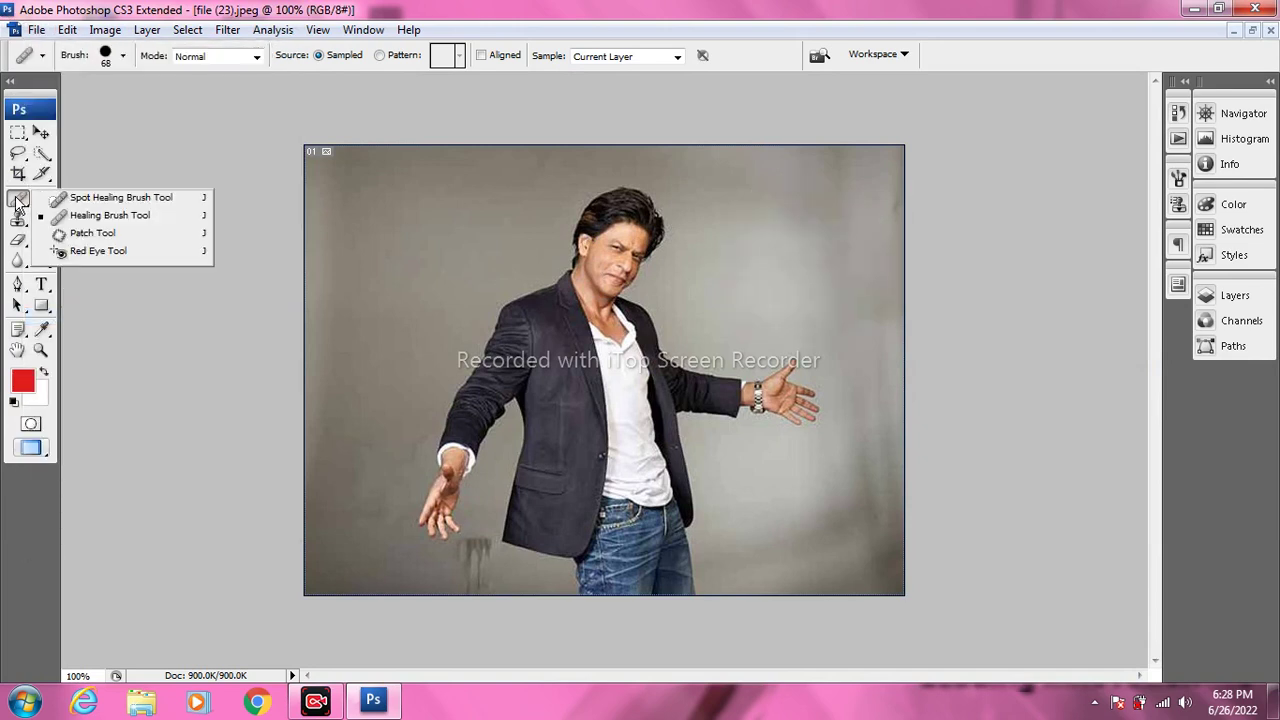
click(93, 236)
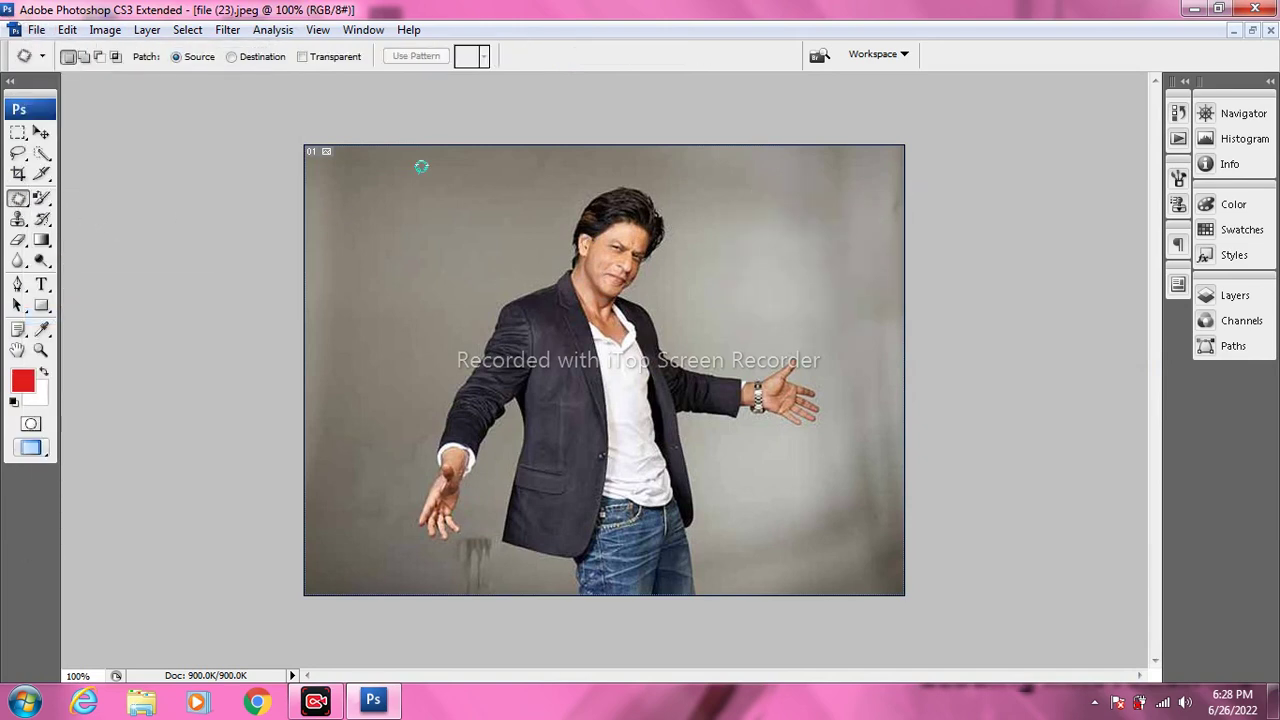
drag(447, 178, 432, 172)
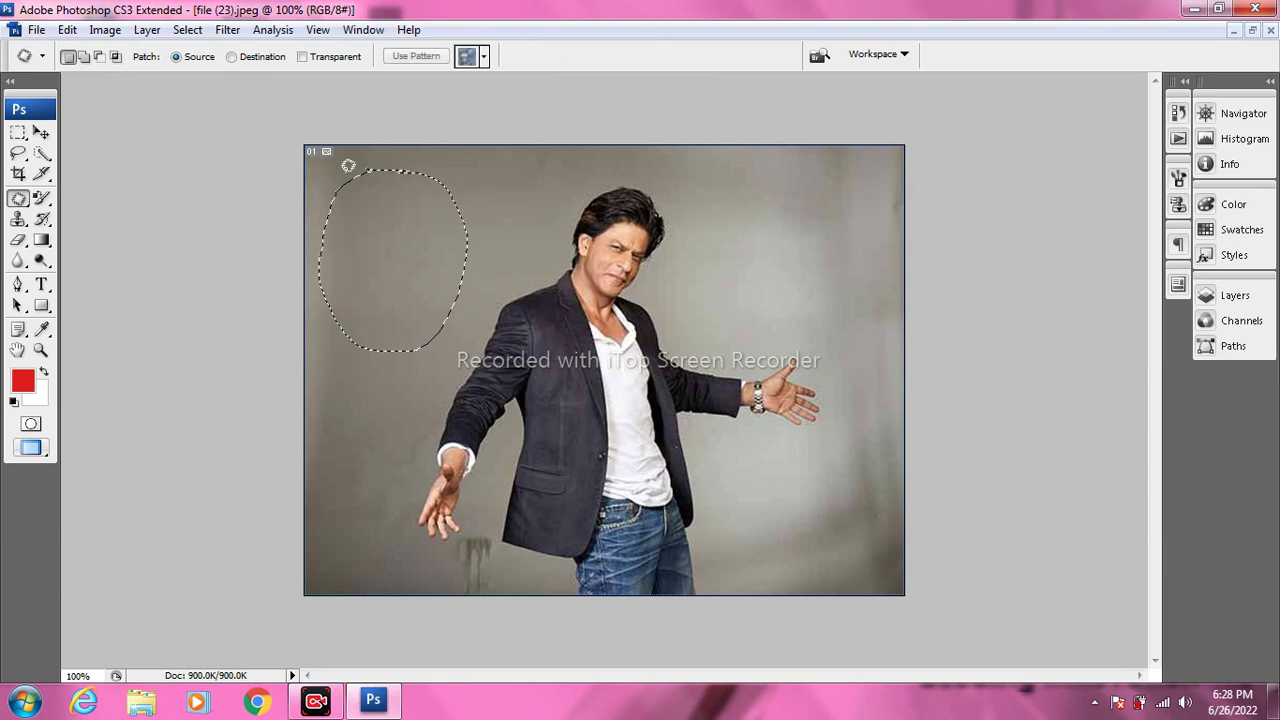
drag(406, 236, 639, 226)
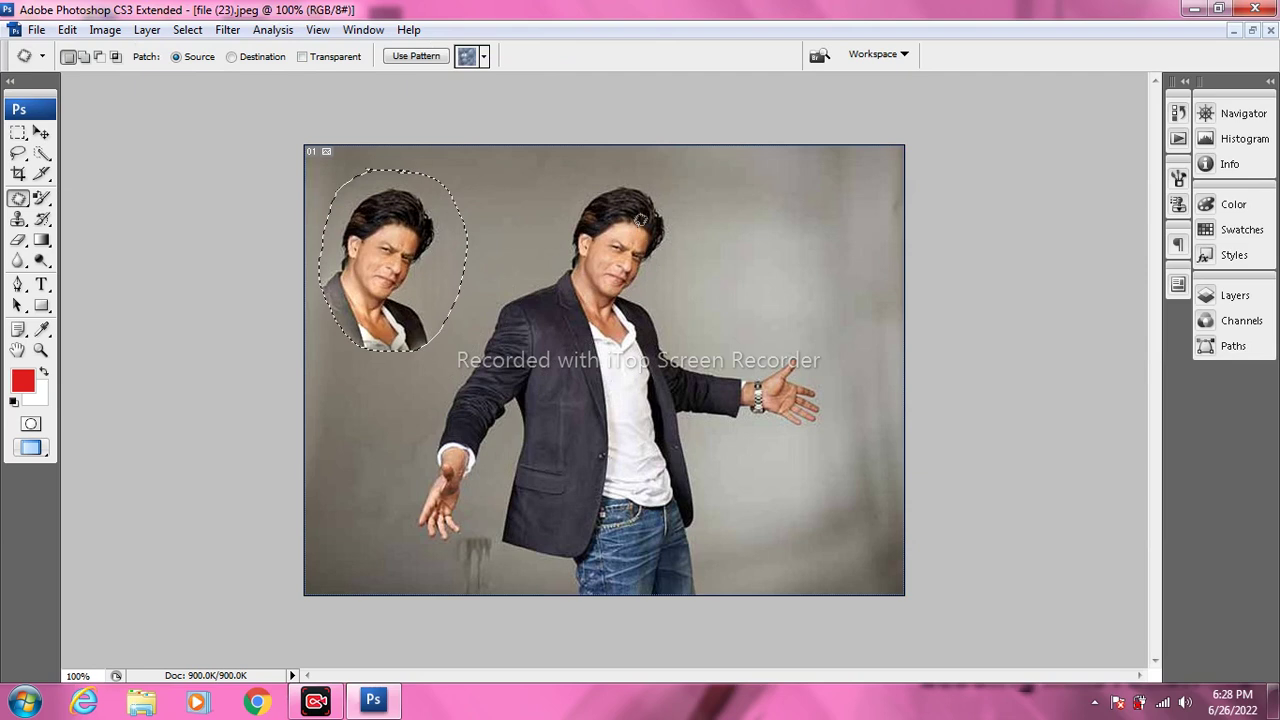
click(188, 33)
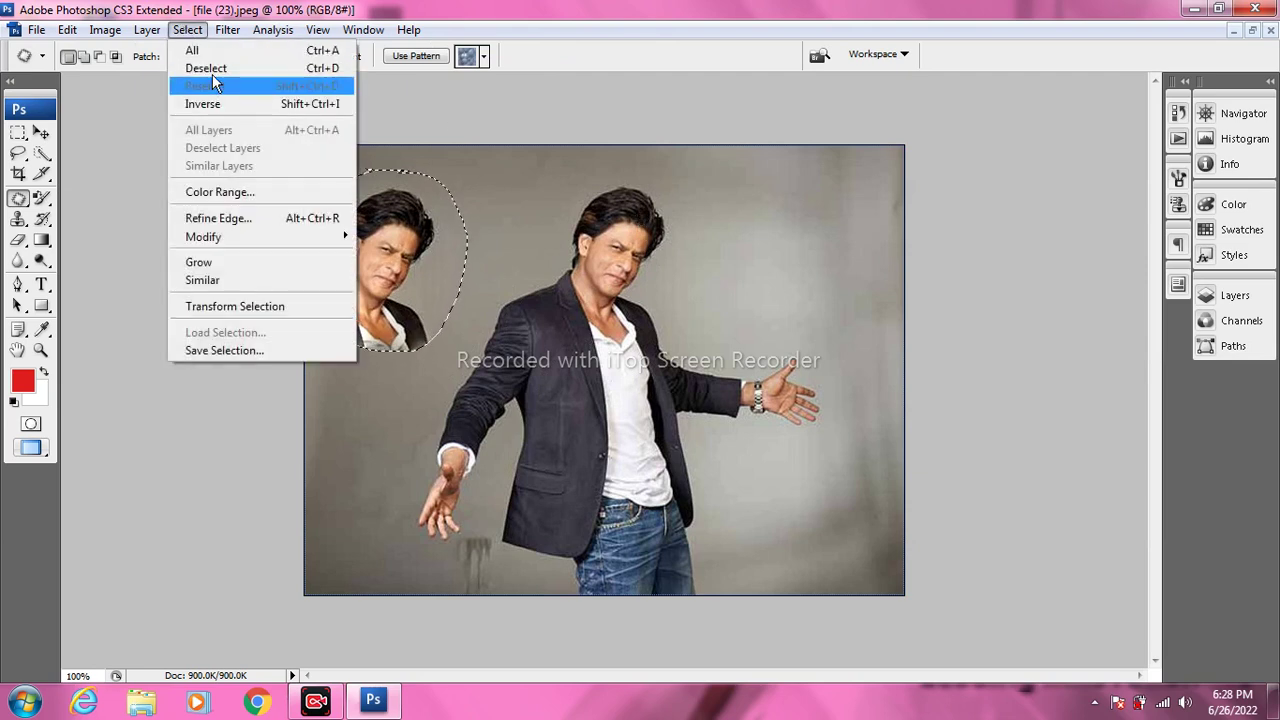
click(212, 68)
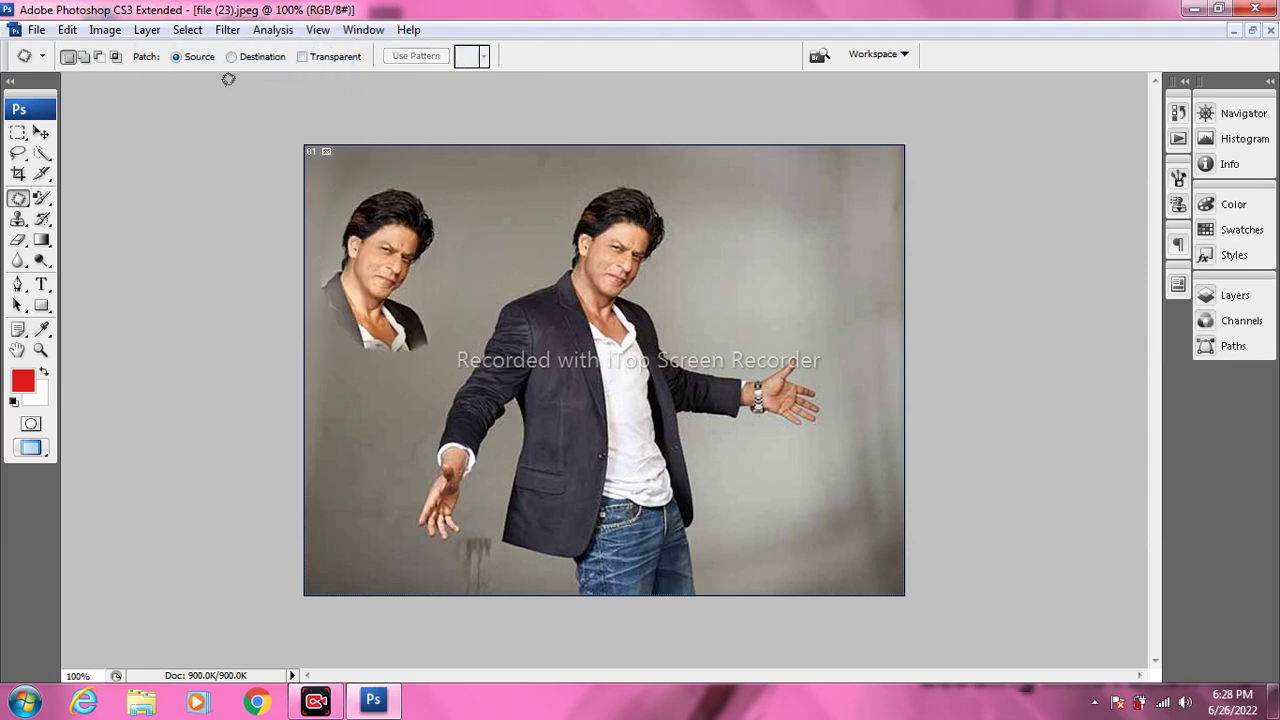
Patch a rounded area at the photo's upper-right edge with the man's head using the Patch Tool, and remove the selection.
click(17, 200)
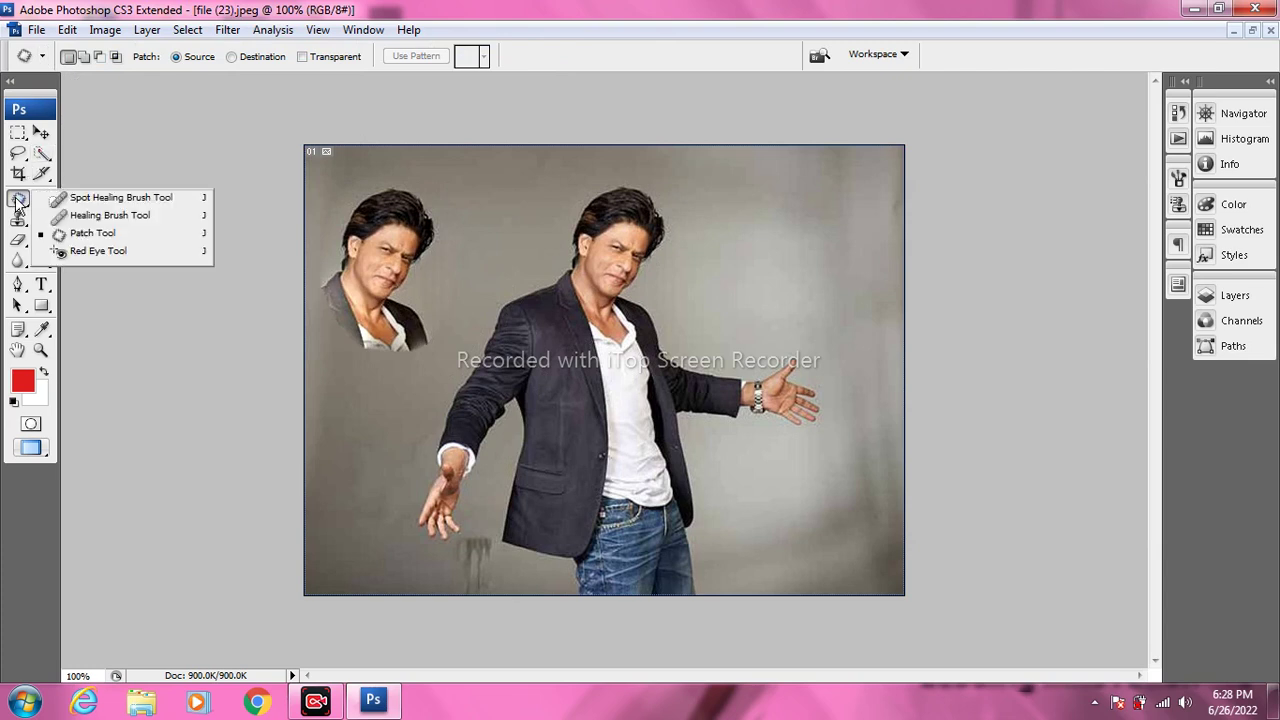
click(86, 234)
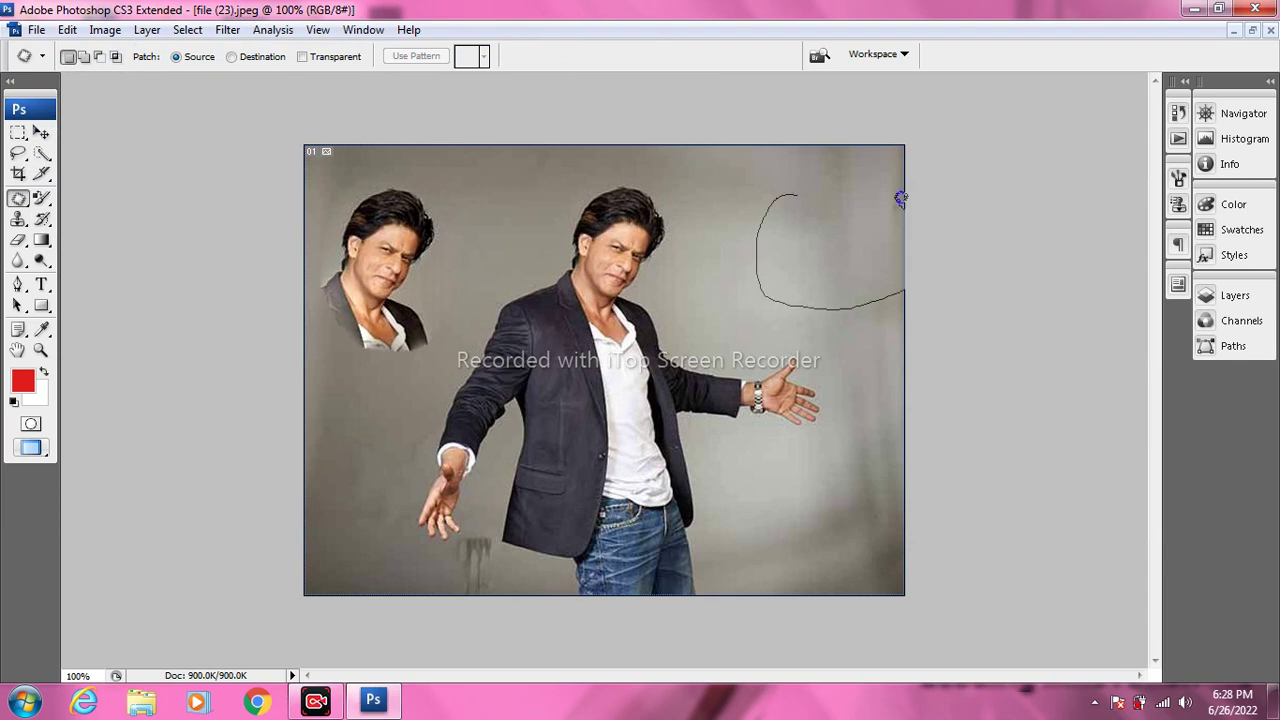
drag(804, 189, 804, 190)
drag(834, 243, 604, 242)
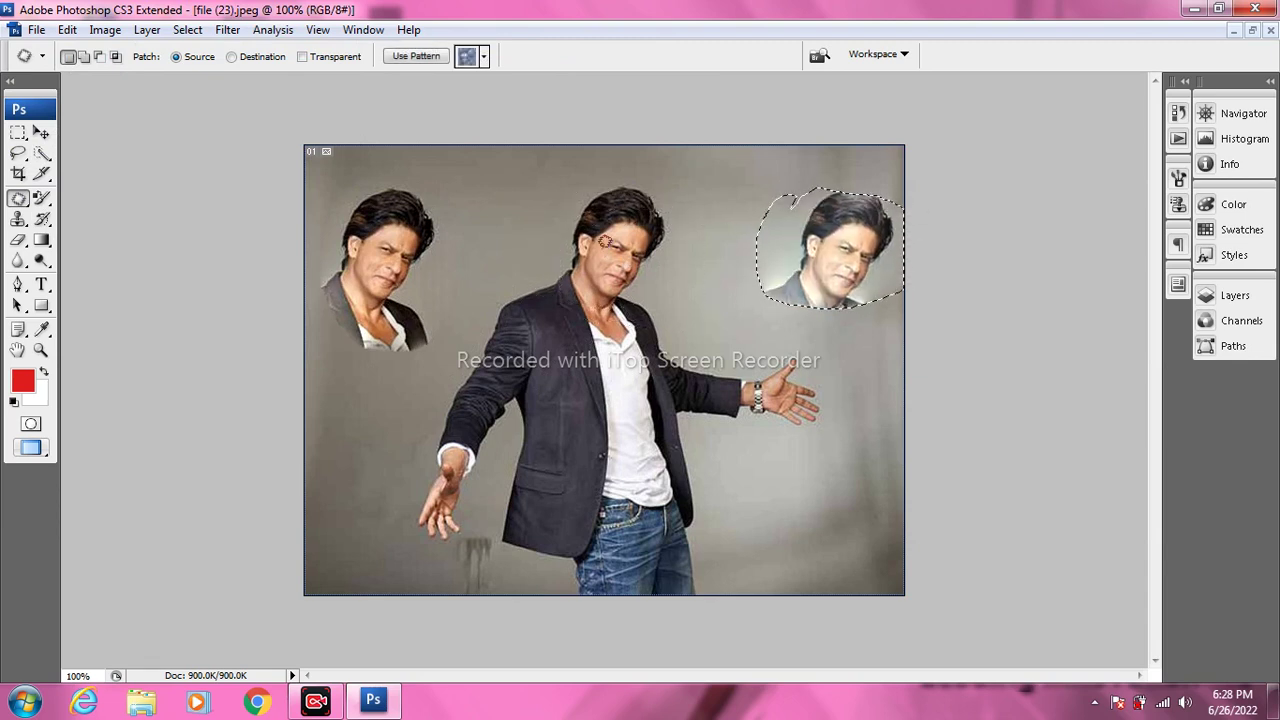
click(187, 29)
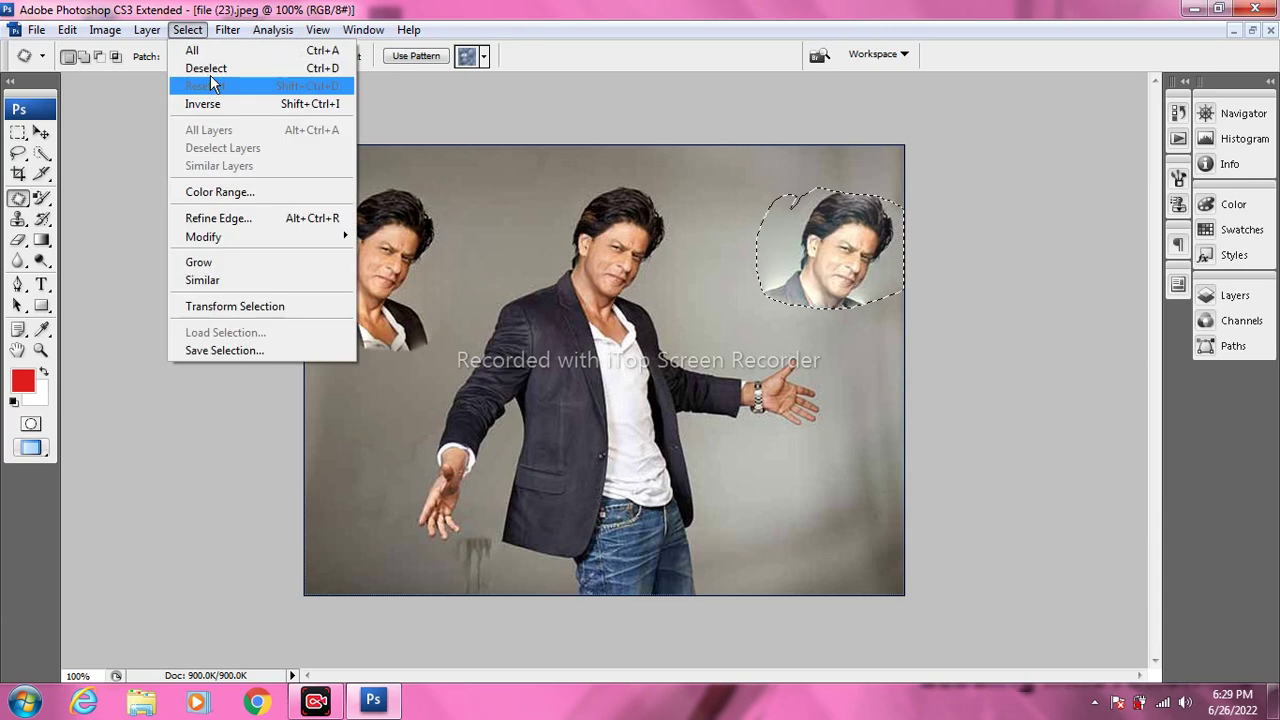
click(212, 67)
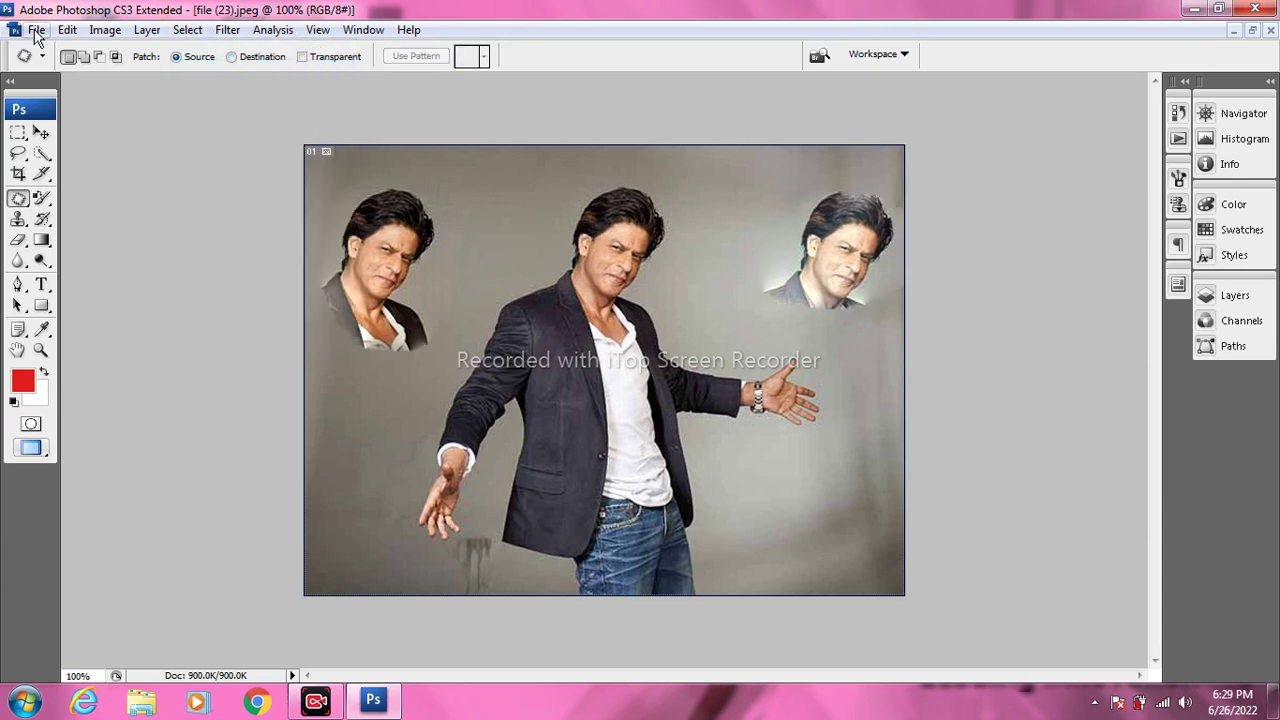
Revert the photo to its saved version and select a circular area of the left background with the Elliptical Marquee Tool.
click(36, 30)
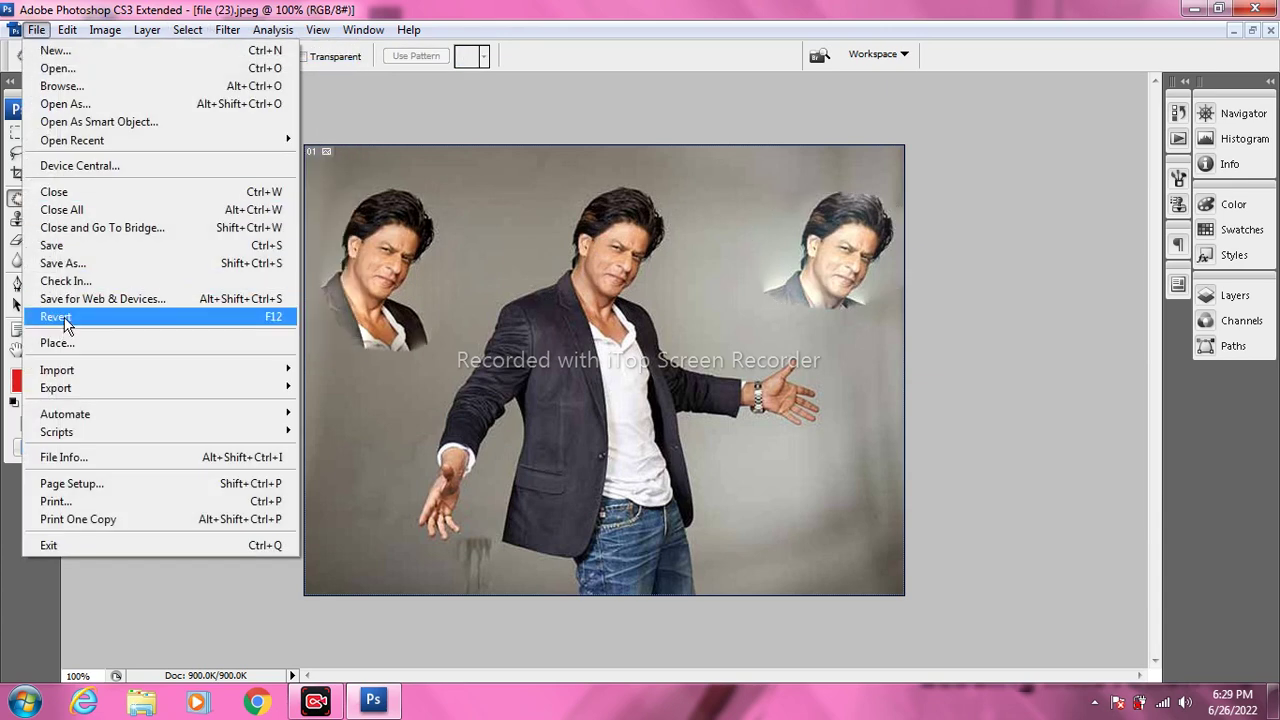
click(56, 317)
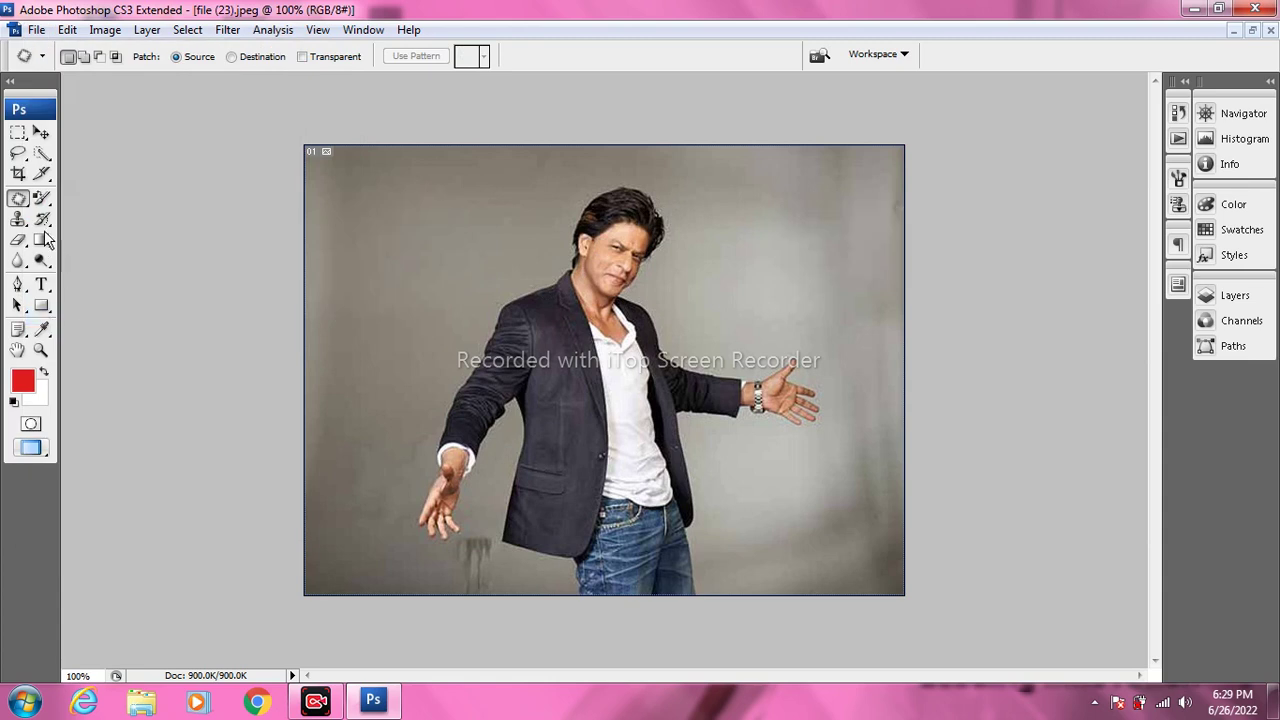
click(16, 136)
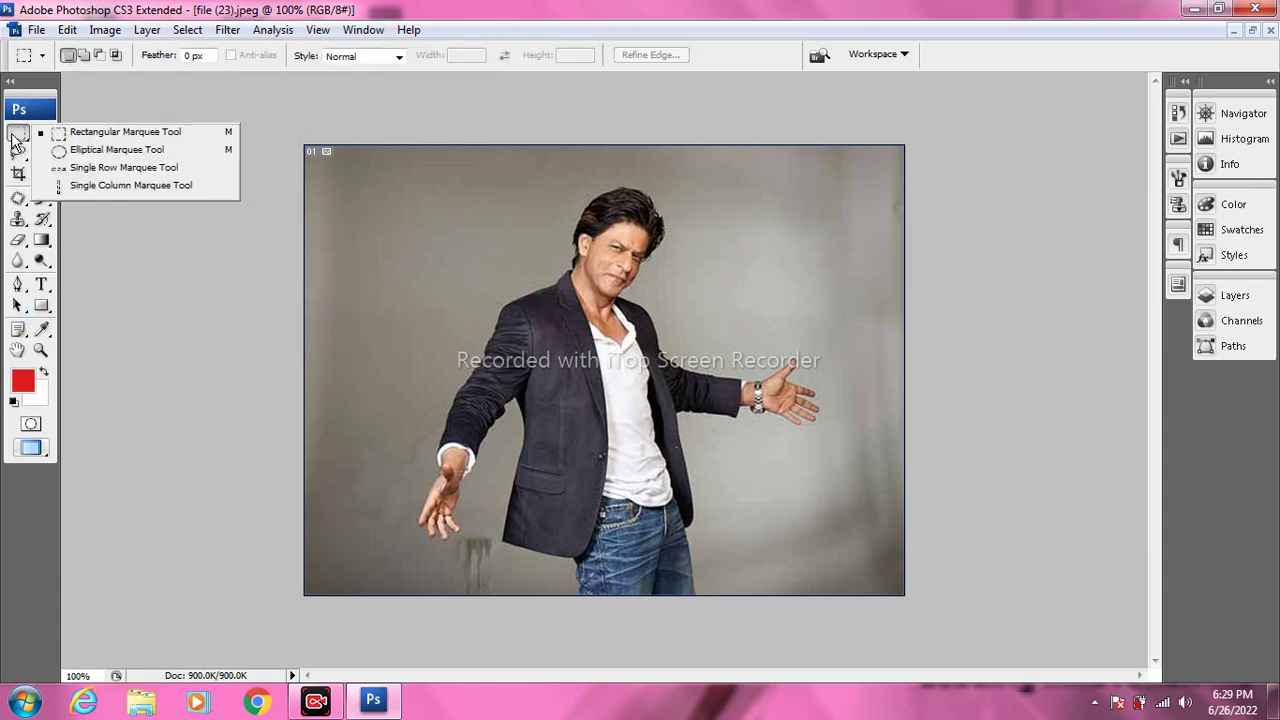
click(80, 150)
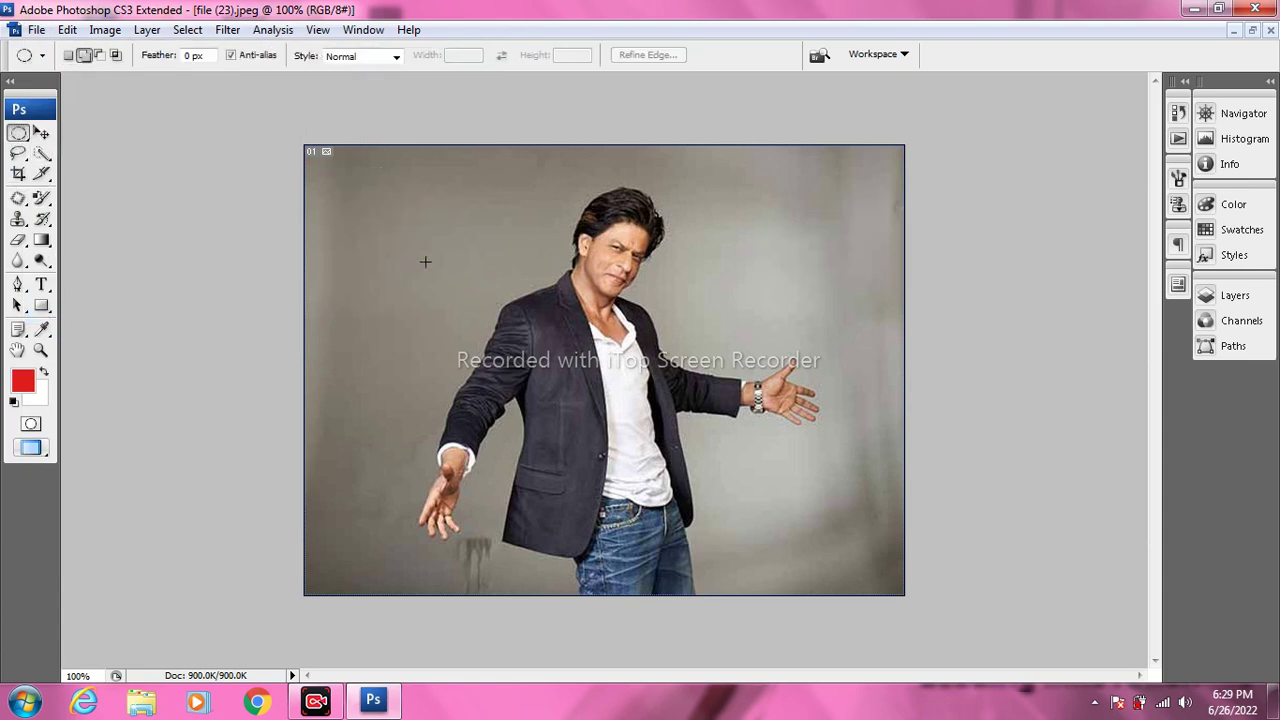
drag(478, 331, 479, 332)
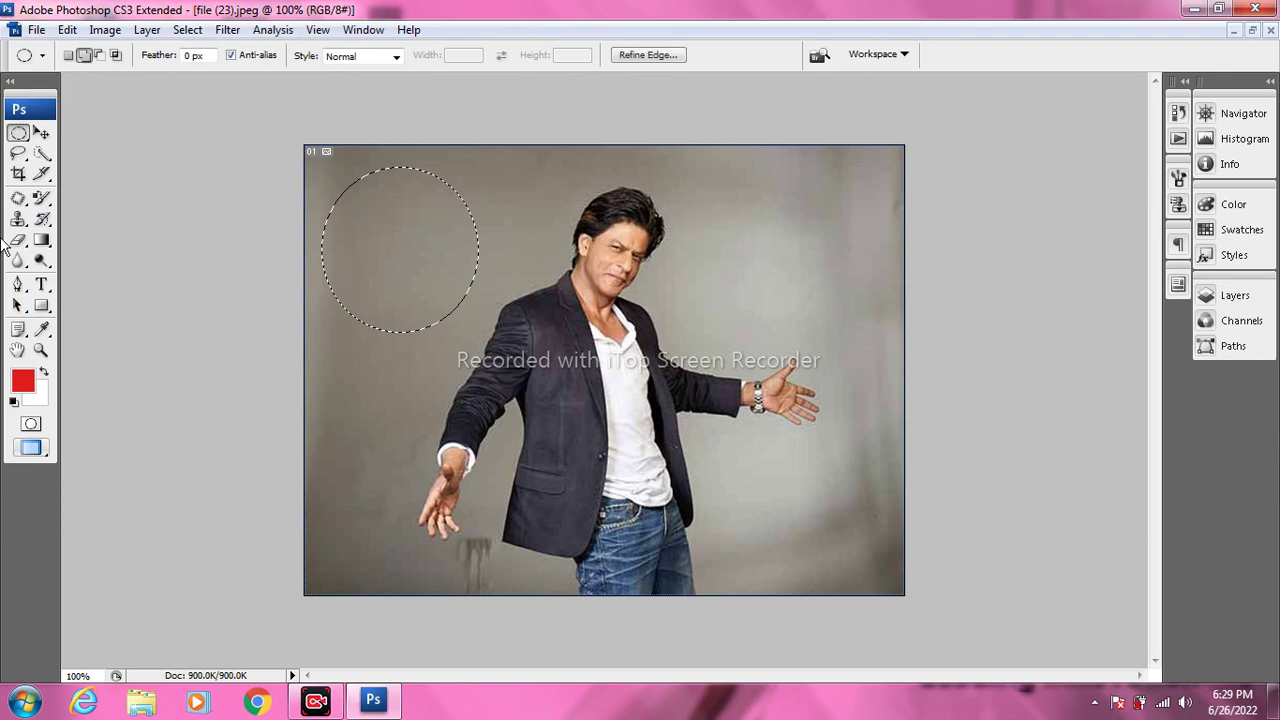
Fill the circular selection with the man's head using the Patch Tool, deselect it, and restore the saved version.
click(18, 198)
drag(368, 244, 614, 232)
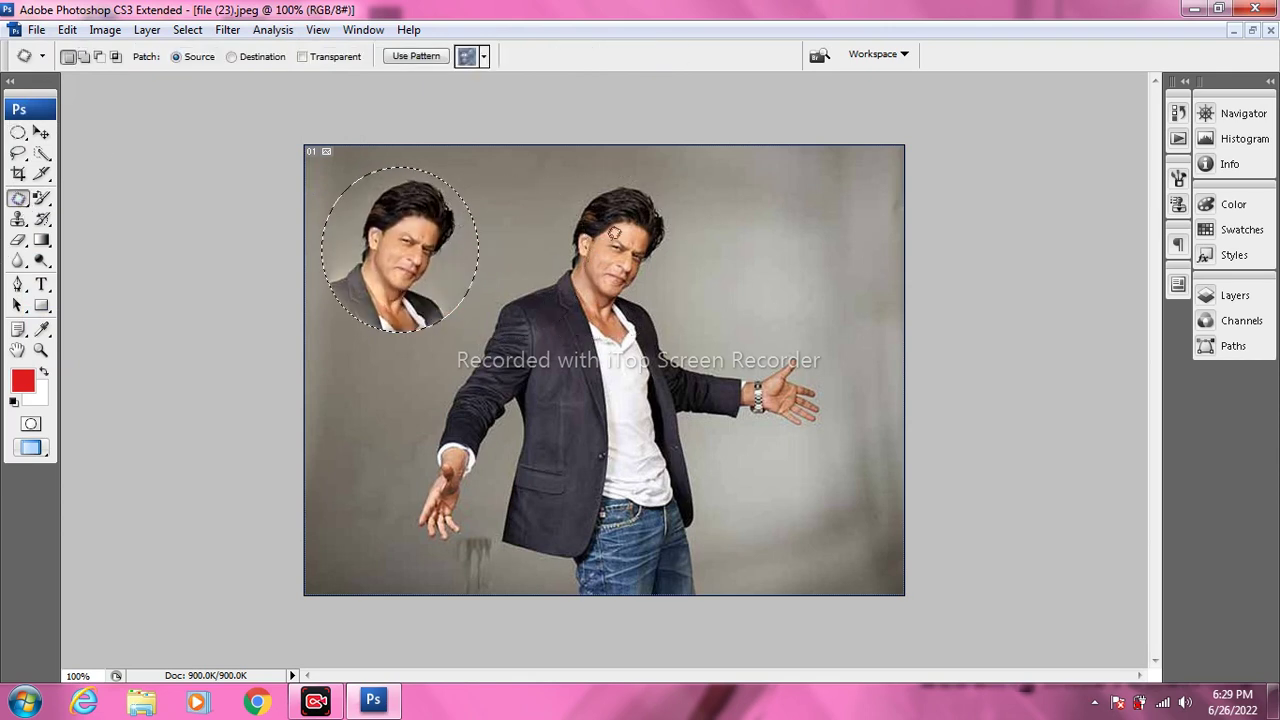
click(181, 33)
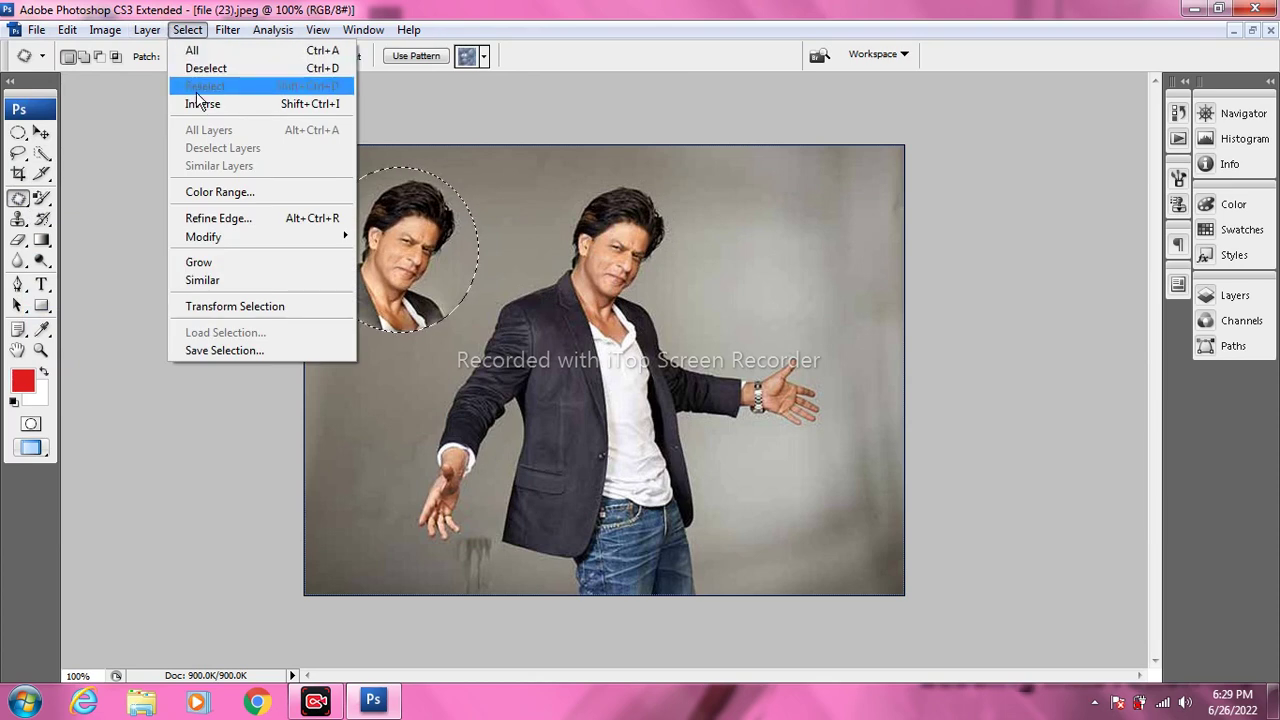
click(205, 68)
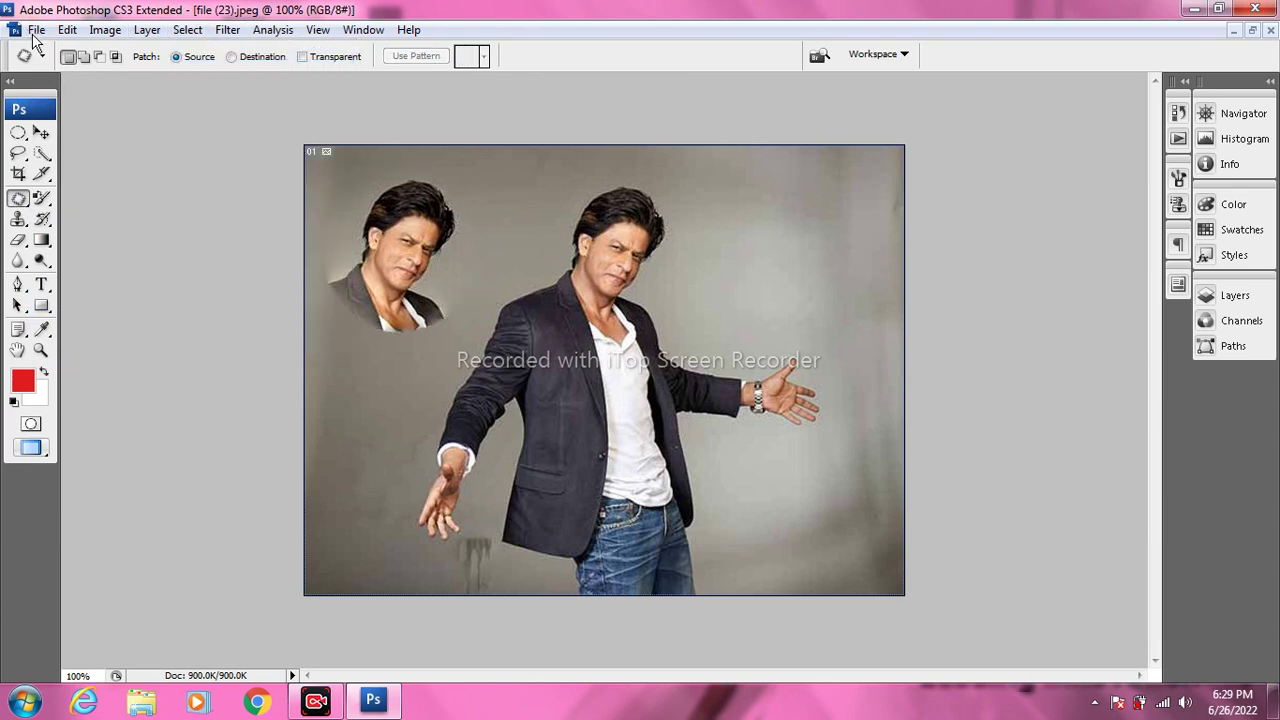
click(35, 30)
click(60, 316)
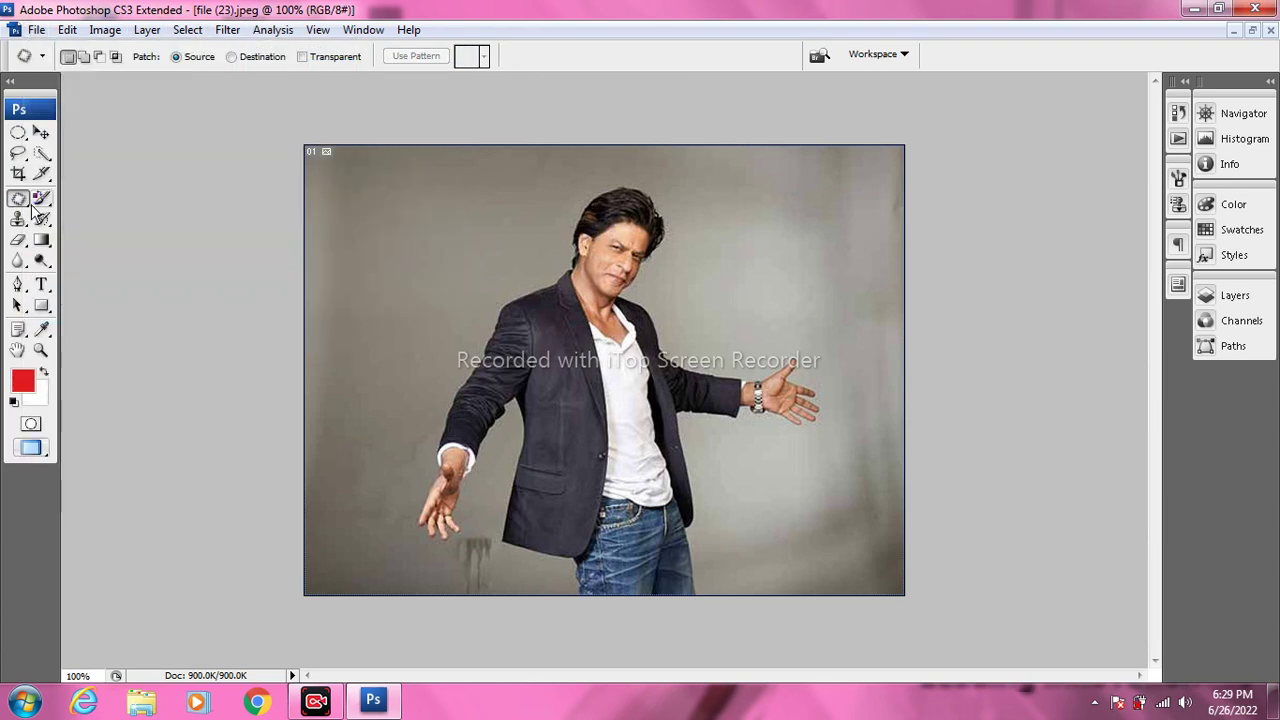
Smear the man's face, neck and jacket shoulder with the Art History Brush Tool.
click(40, 219)
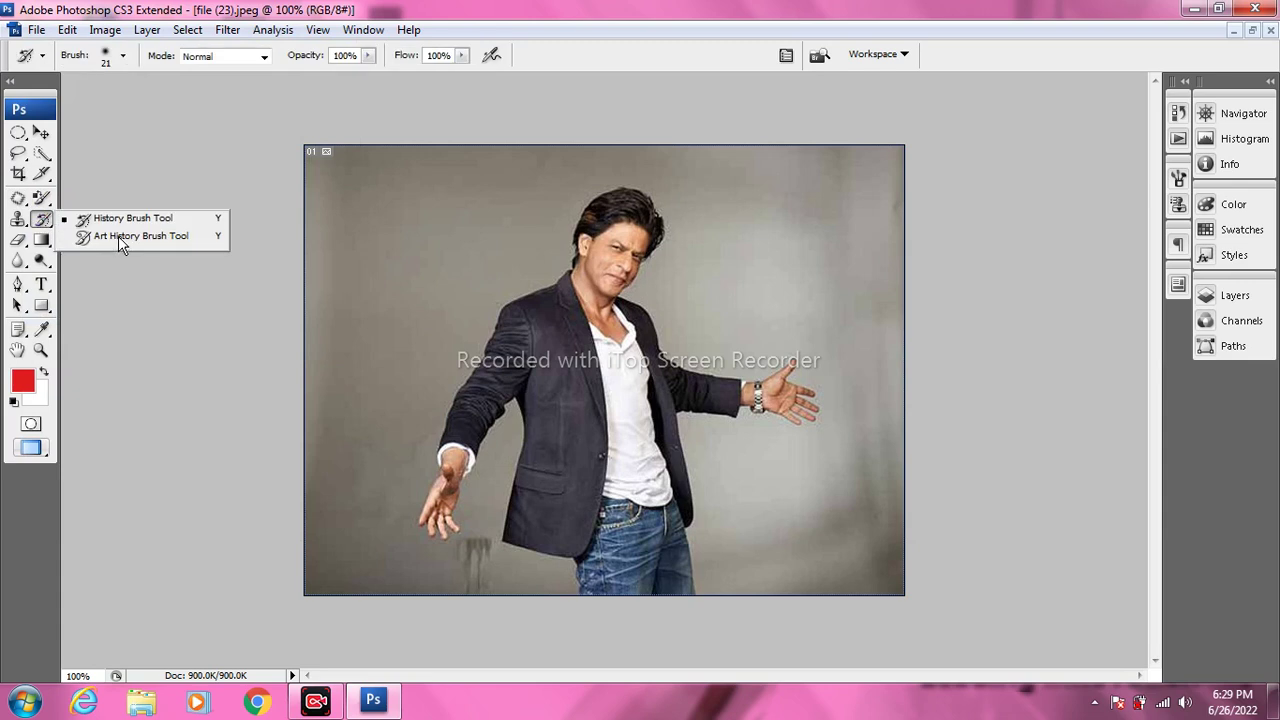
click(118, 236)
mouse_move(677, 257)
mouse_down()
mouse_move(561, 254)
mouse_move(628, 322)
mouse_move(663, 240)
mouse_move(598, 226)
mouse_move(490, 415)
mouse_up()
Restore the smeared face and jacket using the History Brush Tool with a 94 px brush, and revert the photo to its saved version.
click(43, 222)
click(118, 214)
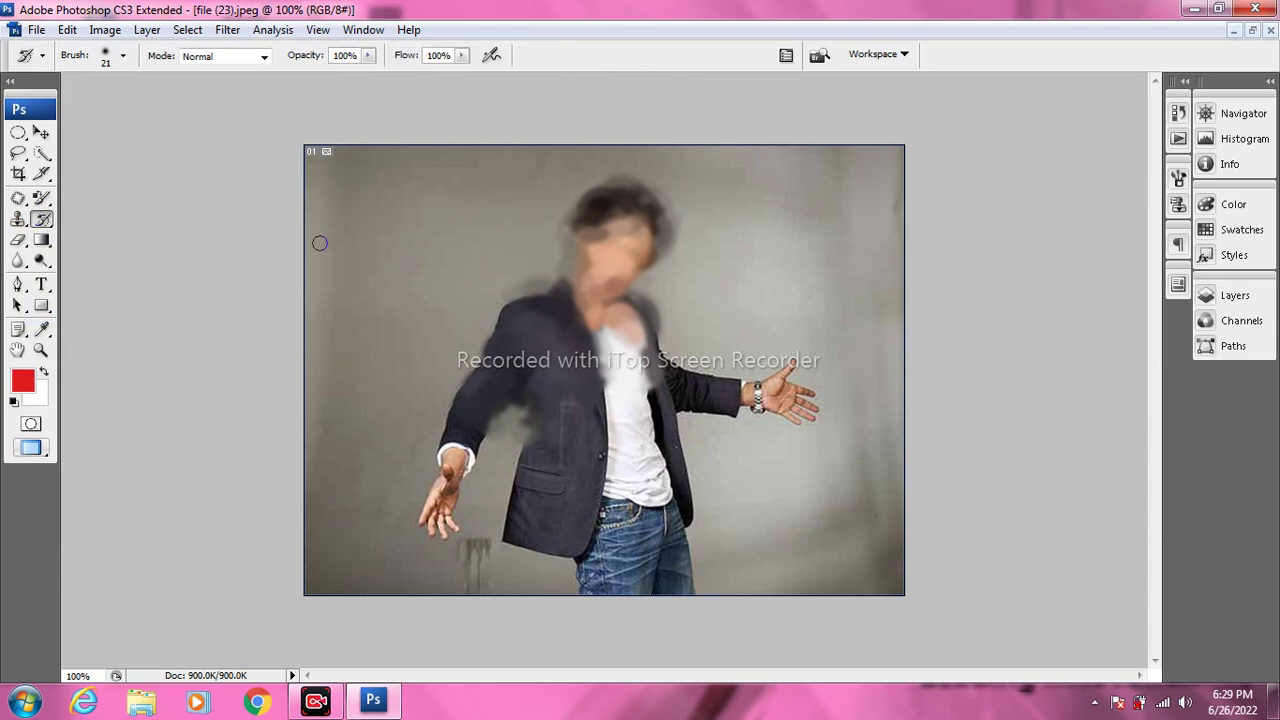
click(124, 58)
click(110, 106)
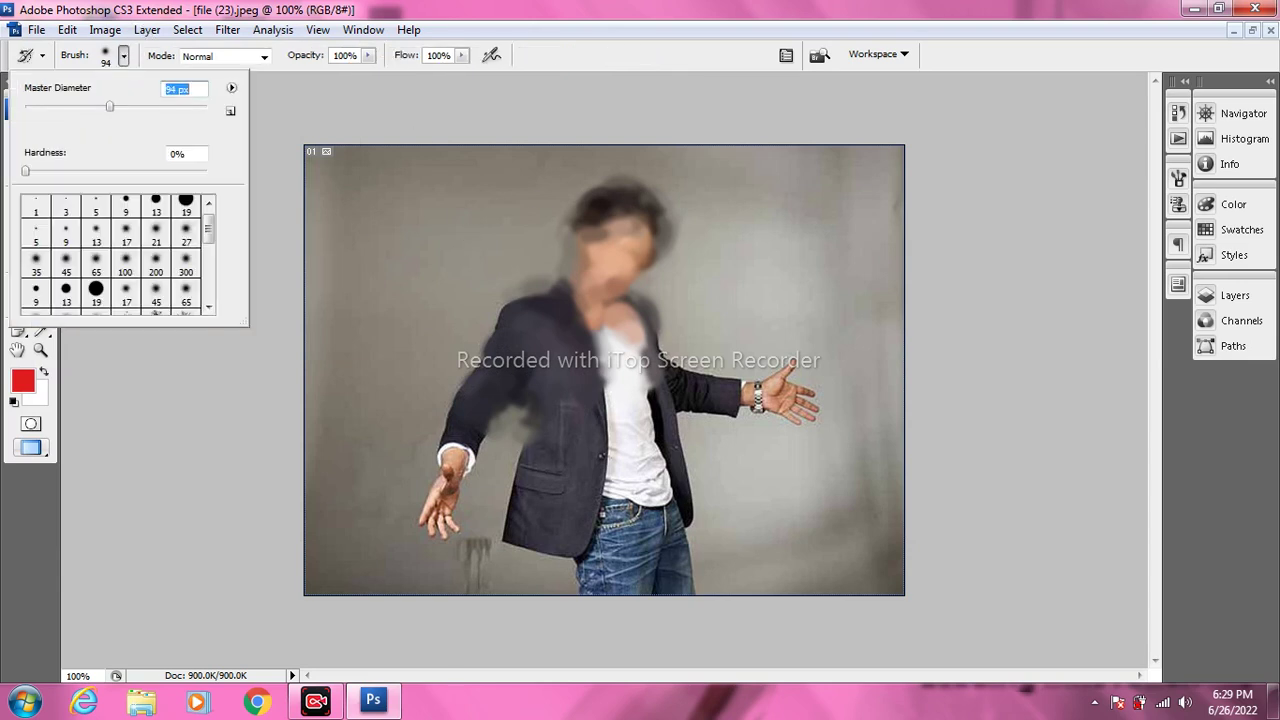
mouse_move(588, 262)
mouse_down()
mouse_move(582, 229)
mouse_move(501, 340)
mouse_move(516, 415)
mouse_move(660, 355)
mouse_move(609, 200)
mouse_move(572, 263)
mouse_up()
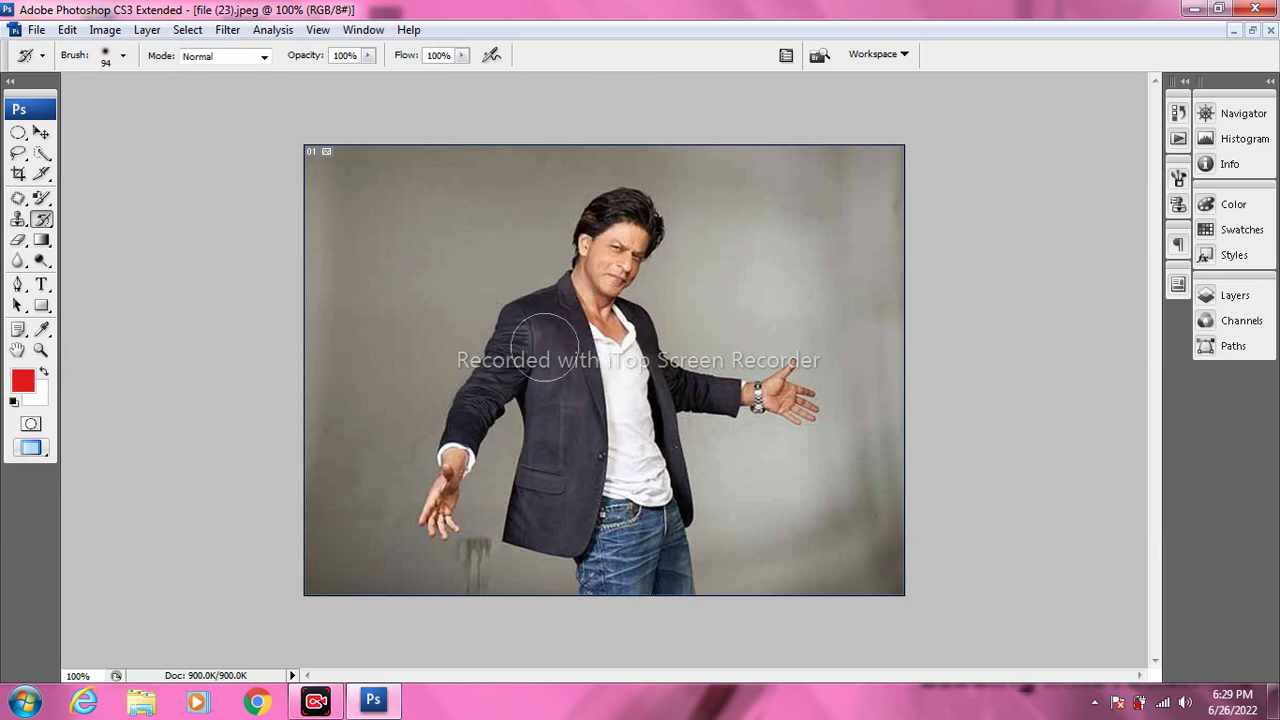
click(36, 29)
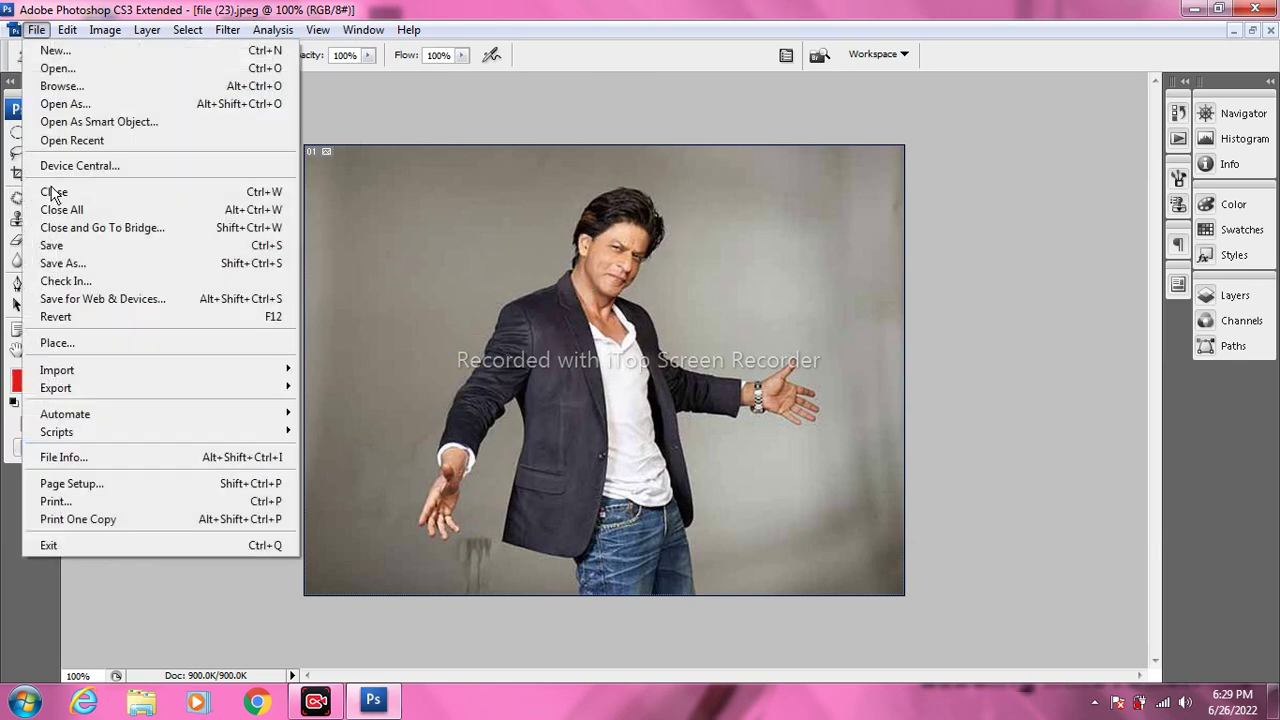
click(53, 317)
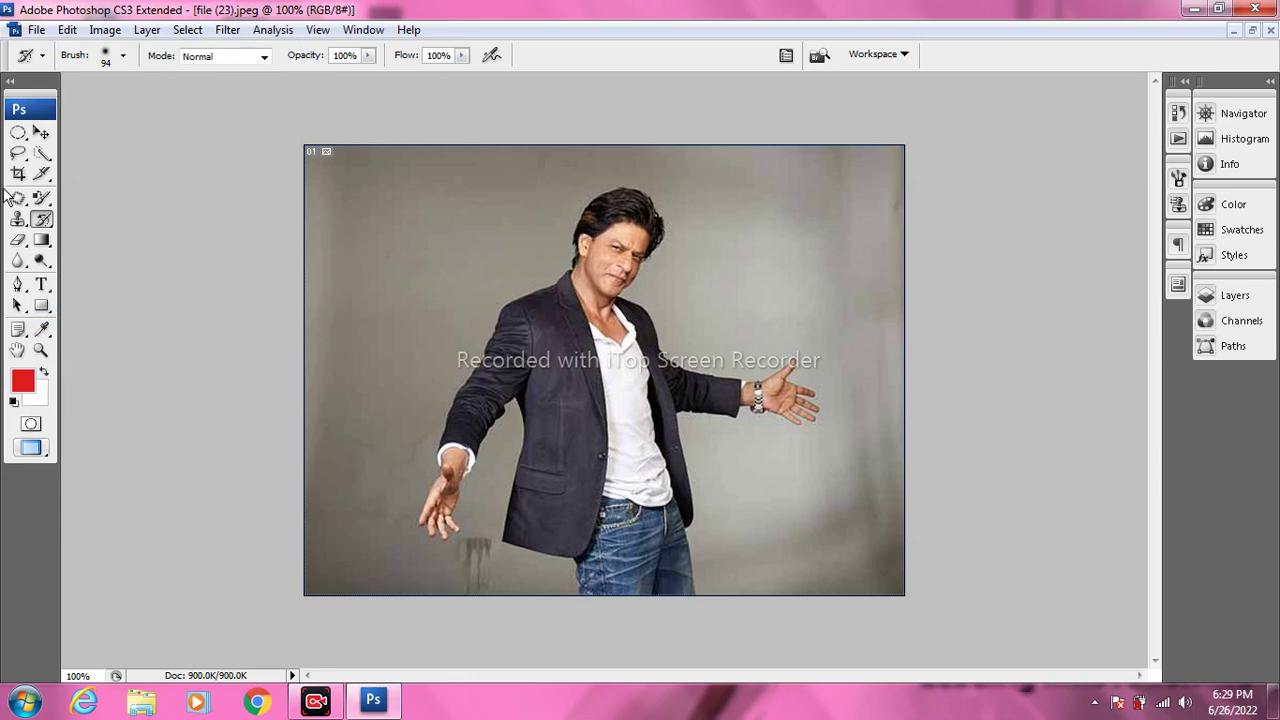
Sample the man's face with the Clone Stamp Tool and paint a copy of his head and chest above his outstretched hand.
click(18, 220)
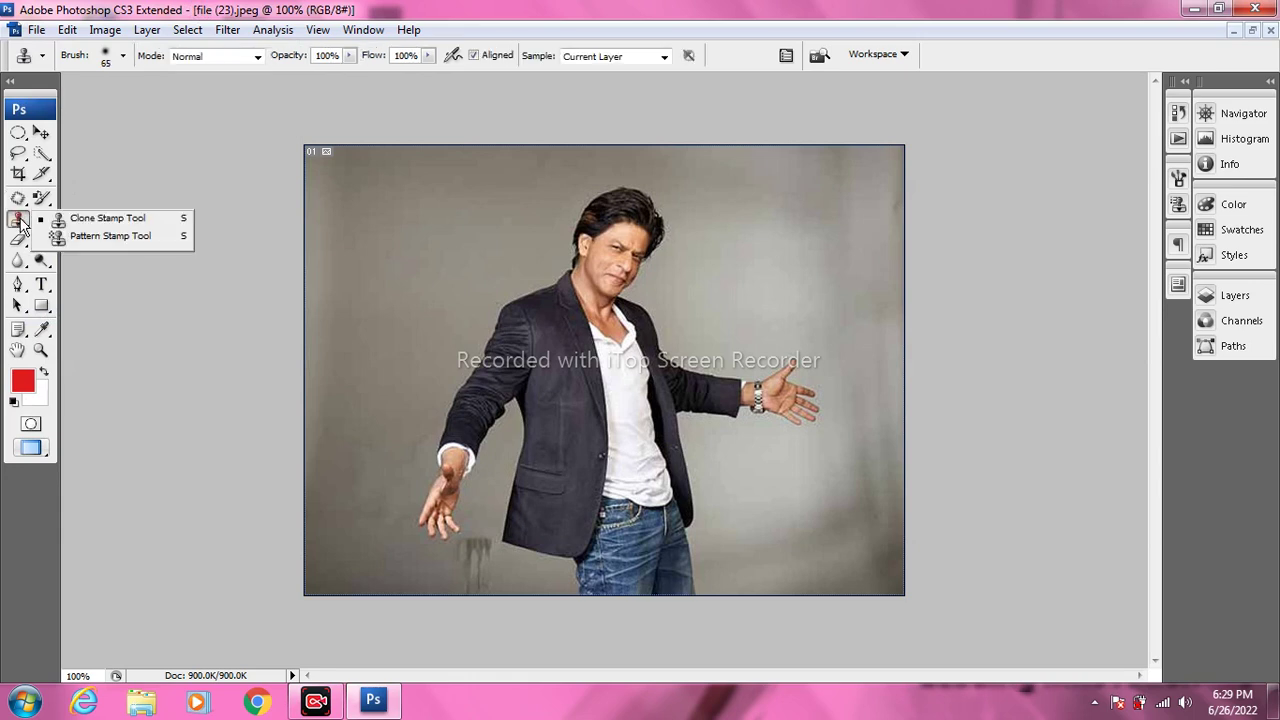
click(123, 221)
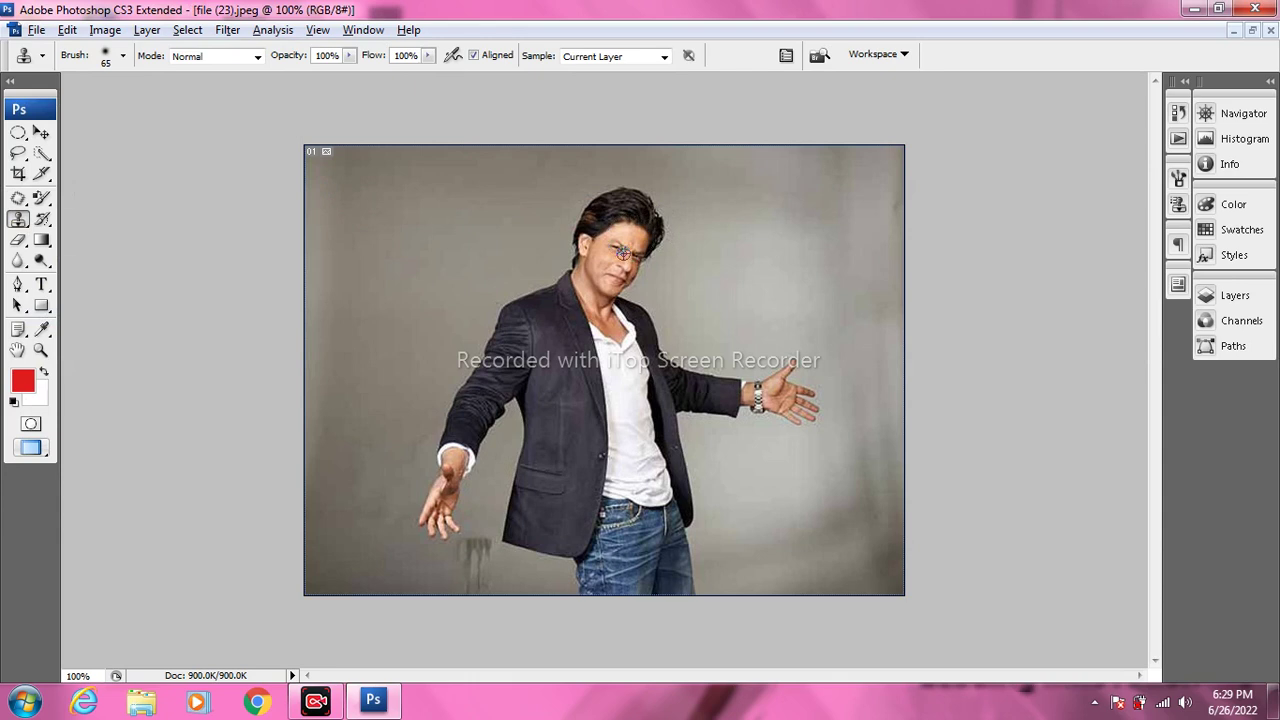
mouse_move(812, 246)
mouse_down()
mouse_move(800, 210)
mouse_move(790, 290)
mouse_move(837, 260)
mouse_move(828, 198)
mouse_move(854, 229)
mouse_move(850, 246)
mouse_up()
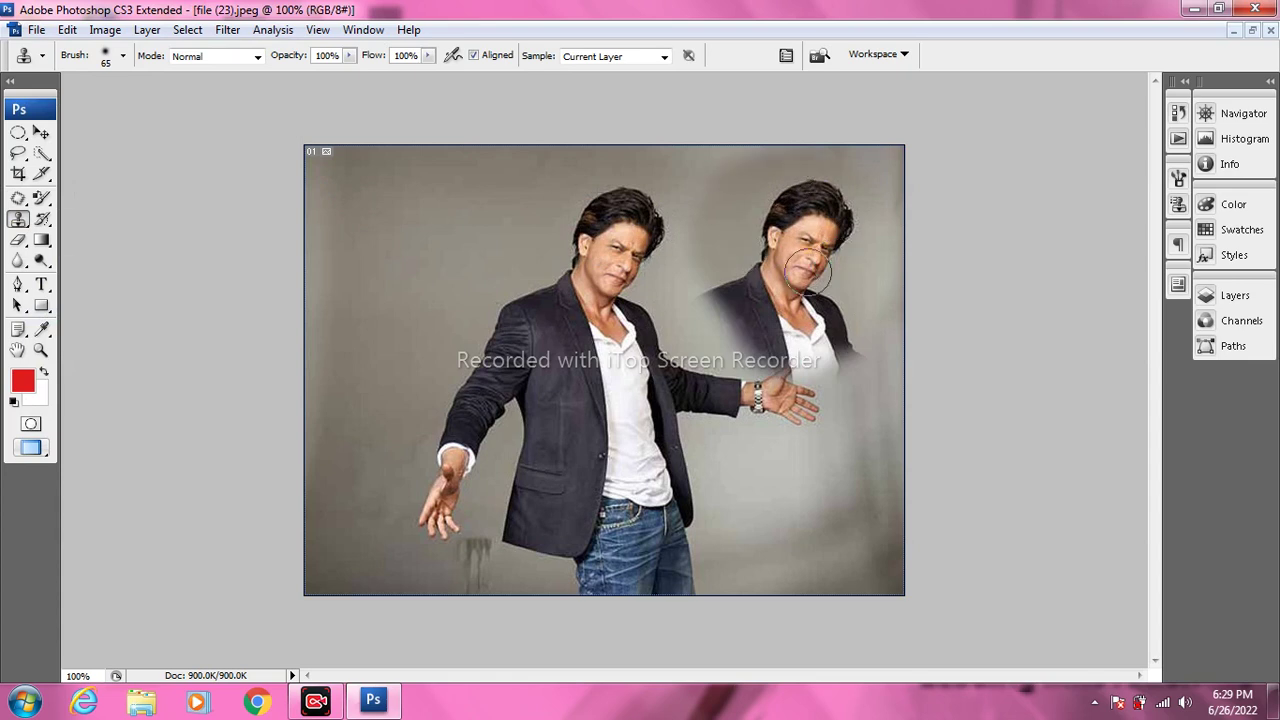
Switch to file (24).jpeg, maximize it, and clone the sampled man onto the background beside the hood.
click(1251, 31)
click(844, 181)
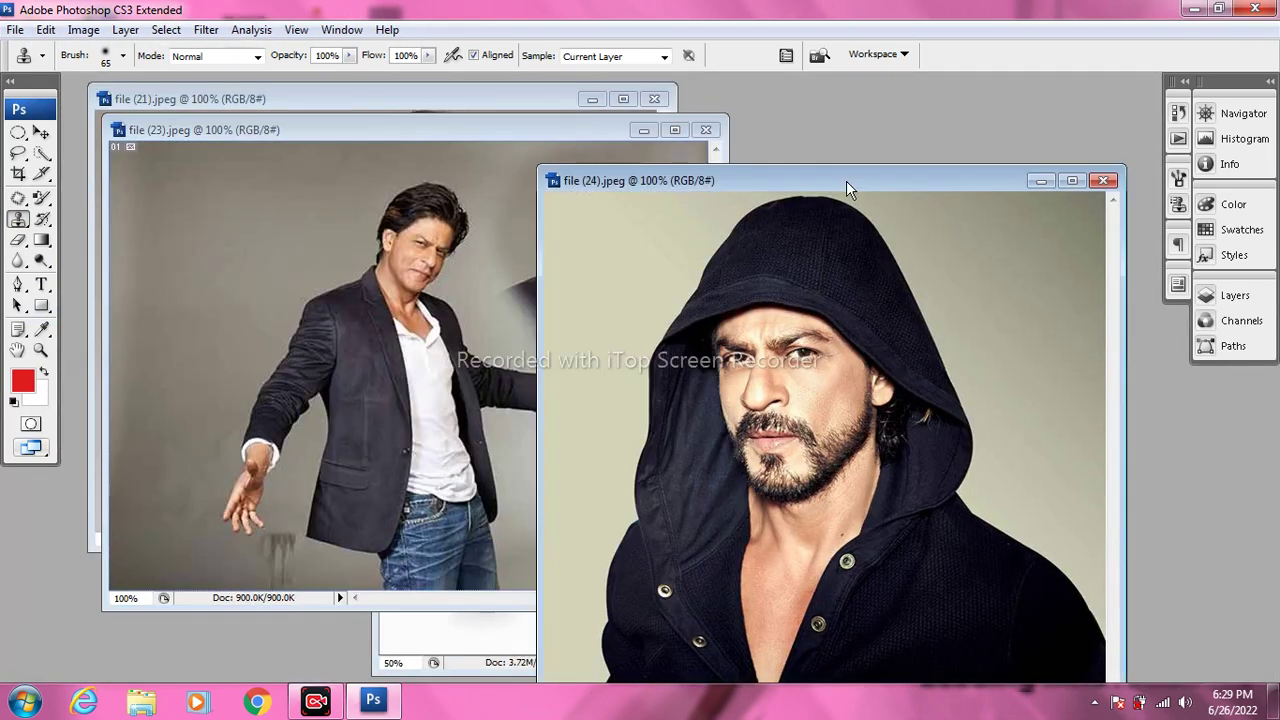
double_click(846, 180)
mouse_move(835, 165)
mouse_down()
mouse_move(817, 167)
mouse_move(807, 275)
mouse_move(876, 227)
mouse_move(817, 221)
mouse_move(792, 171)
mouse_move(734, 254)
mouse_move(865, 320)
mouse_up()
Revert file (24).jpeg to its saved version, return to file (23).jpeg, and revert that photo as well.
click(36, 29)
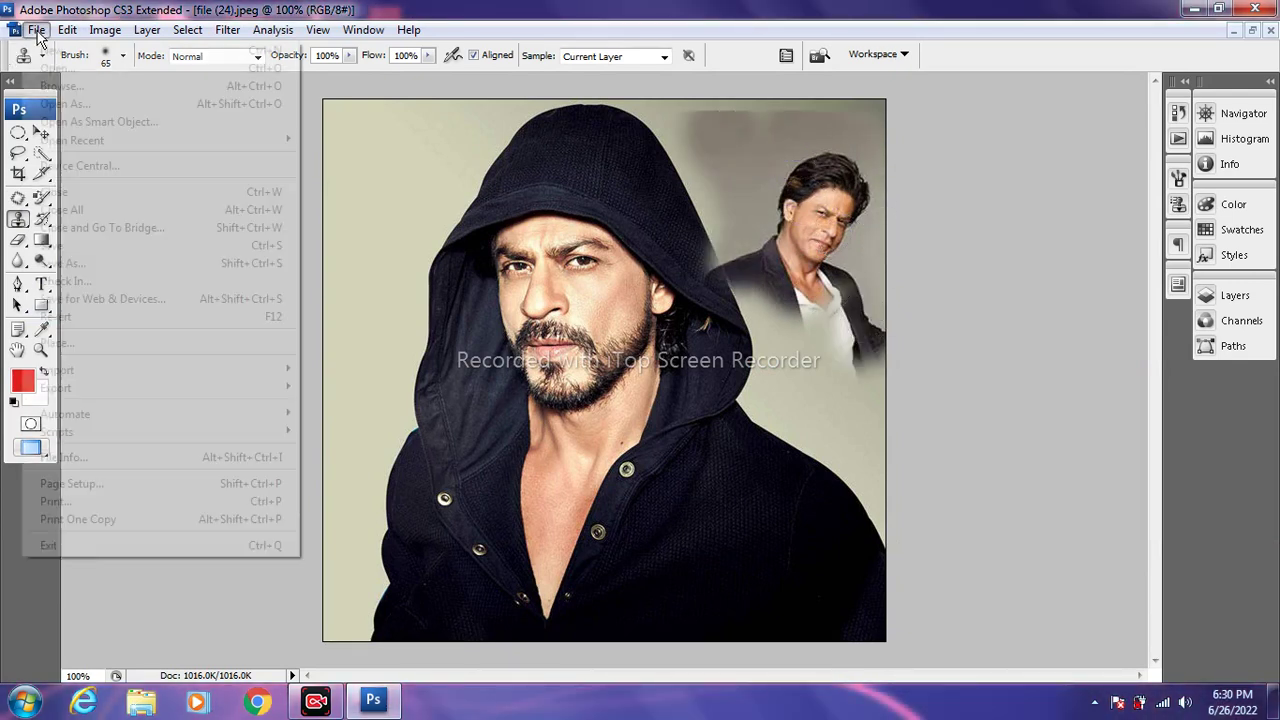
click(58, 316)
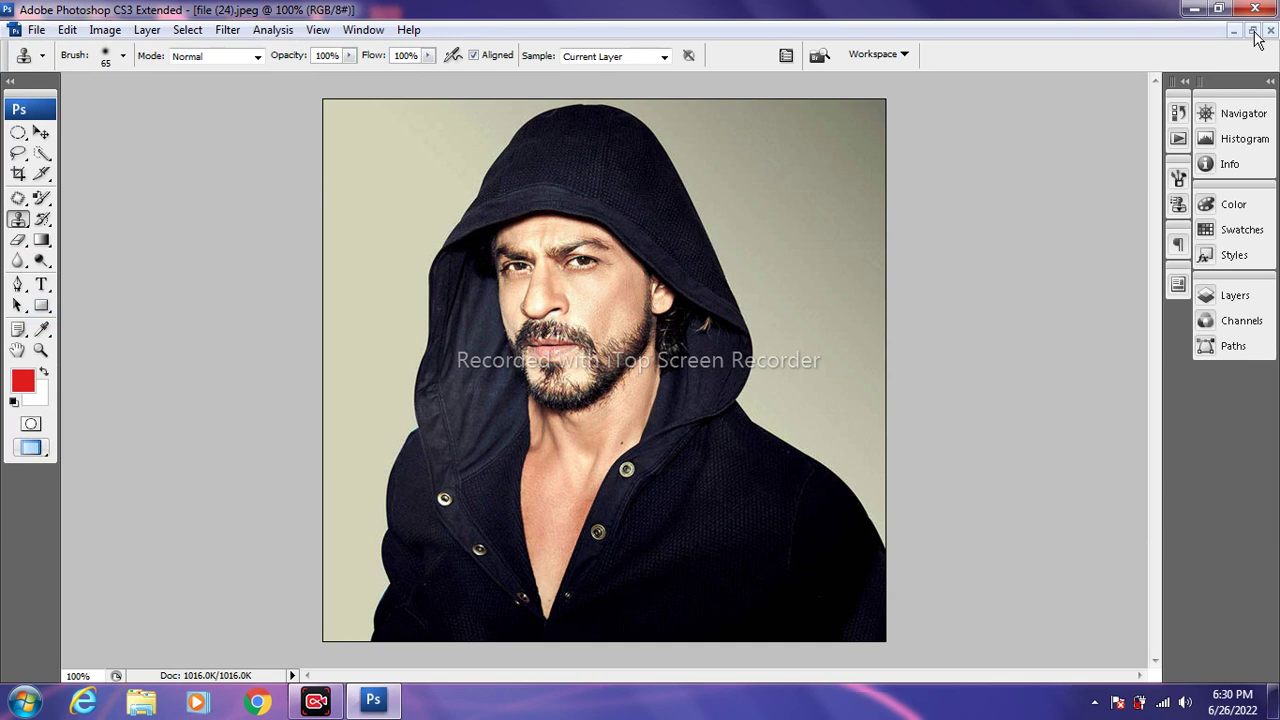
click(1269, 30)
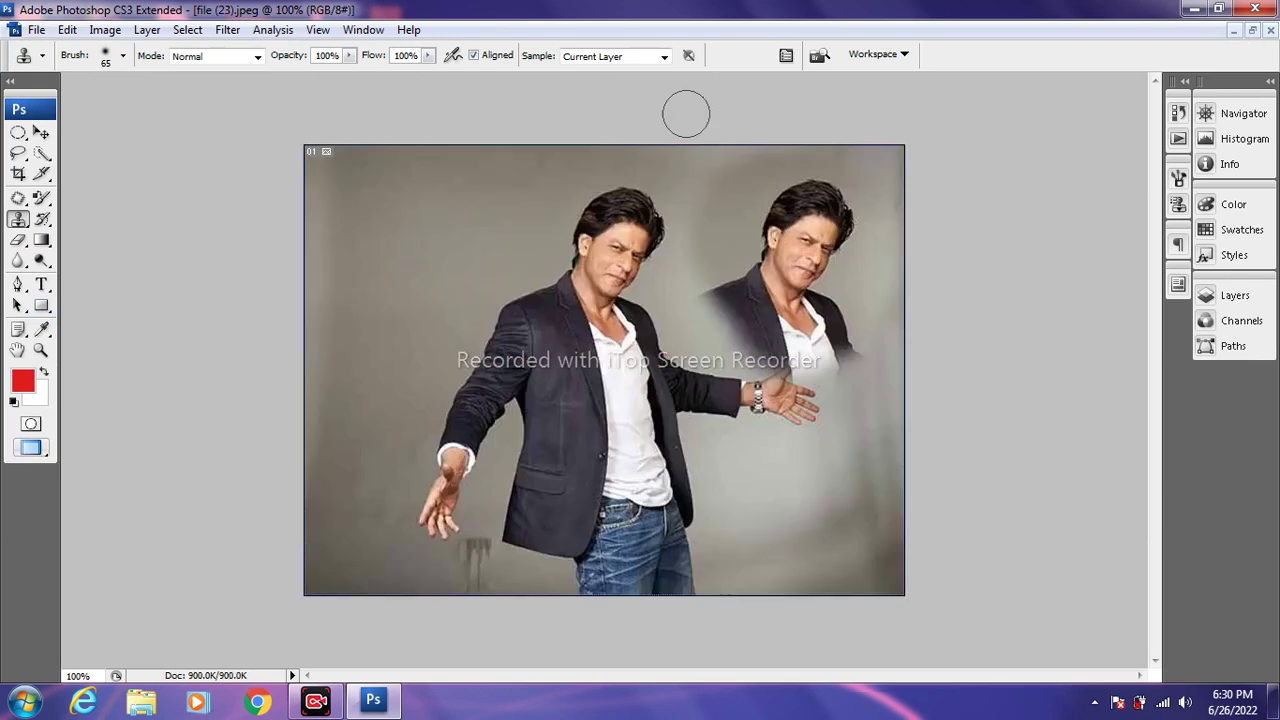
click(38, 30)
click(58, 316)
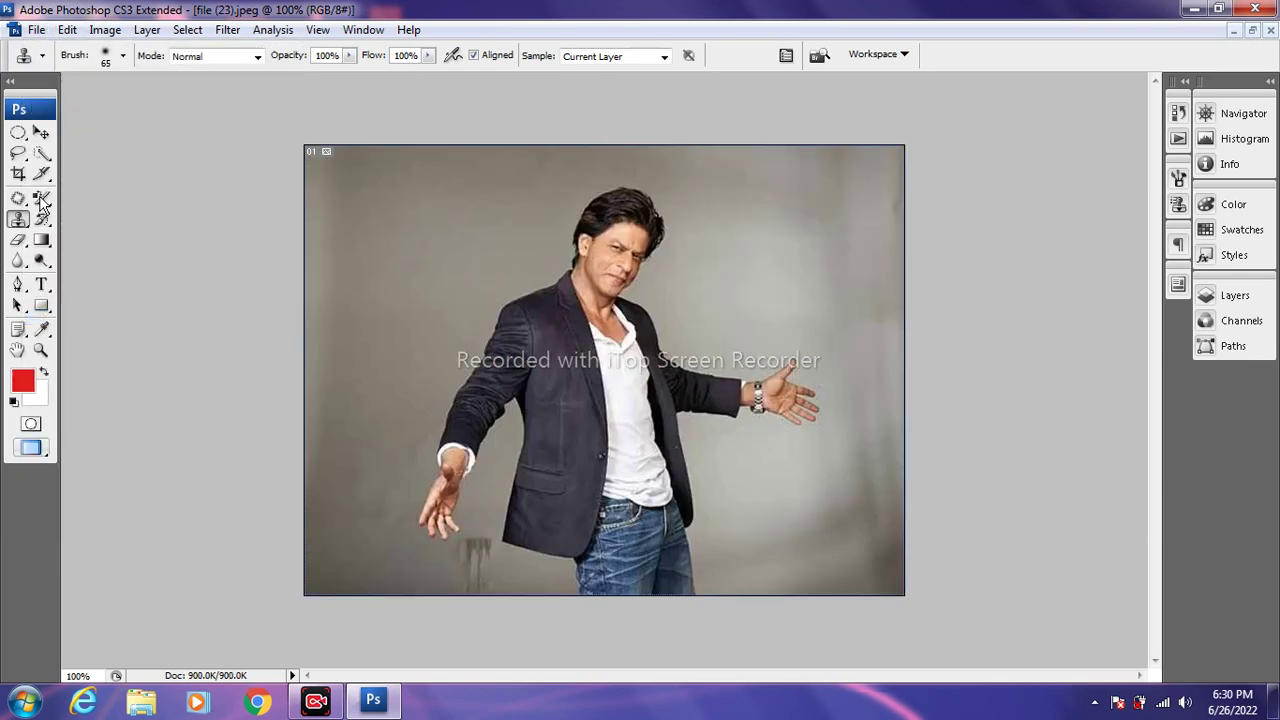
Set the Pattern Stamp Tool's brush to 58 px and replace the current patterns with the Rock Patterns set.
click(12, 226)
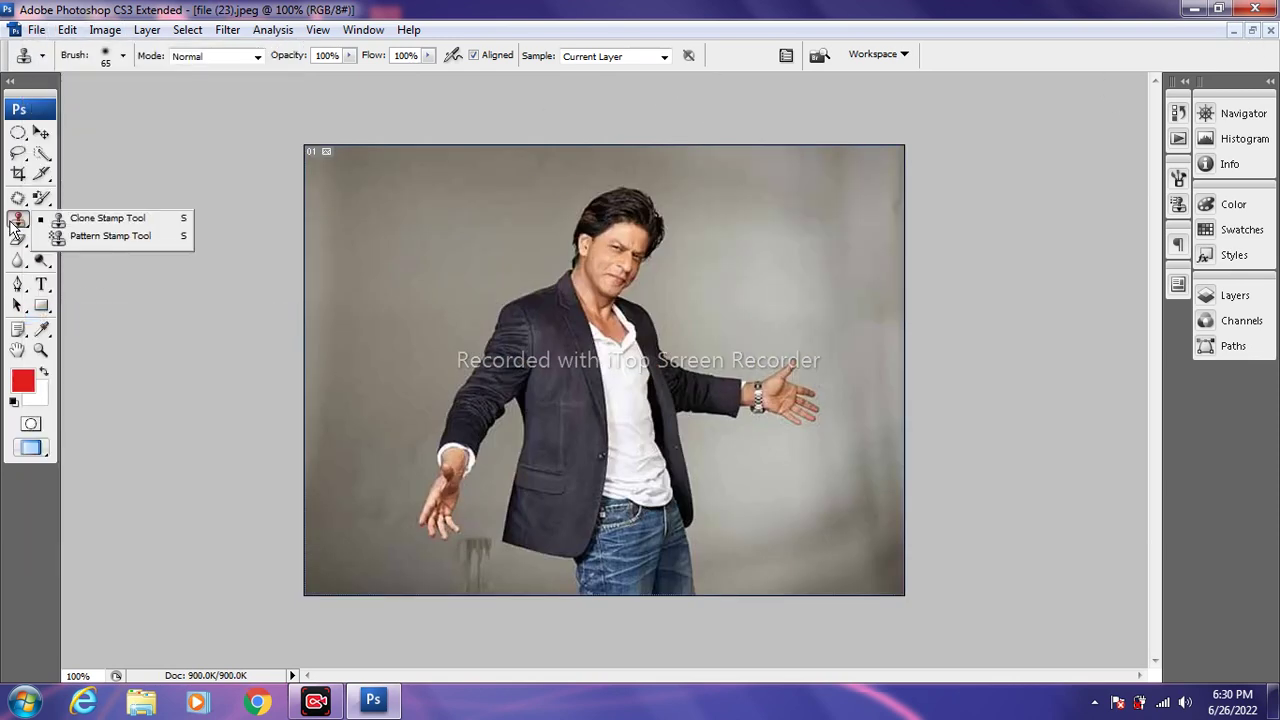
click(85, 237)
click(124, 57)
drag(80, 106, 82, 116)
click(499, 56)
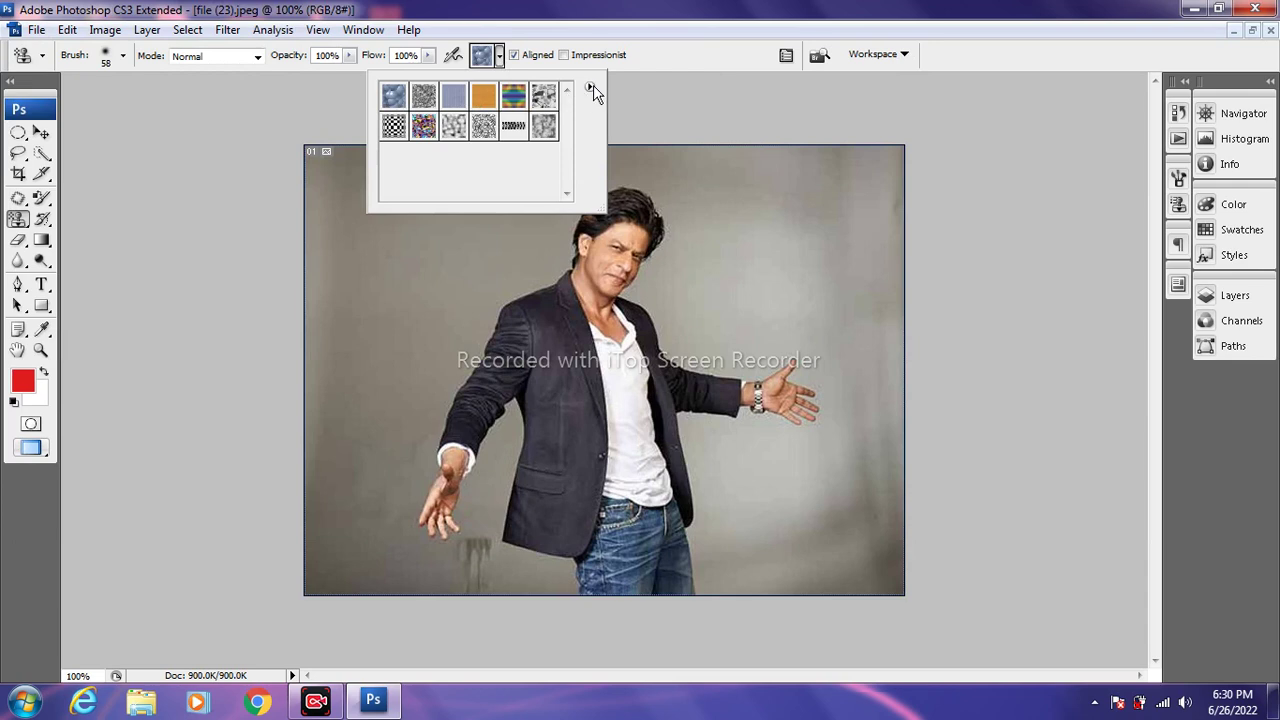
click(590, 89)
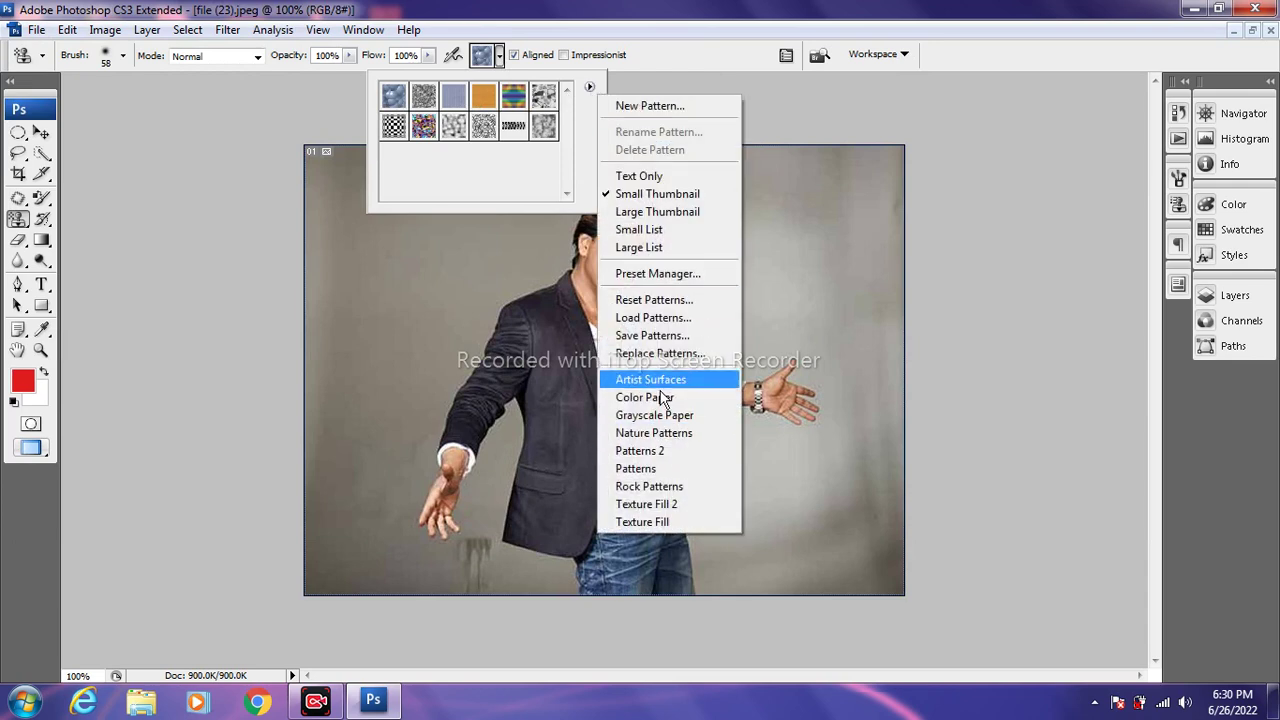
click(652, 487)
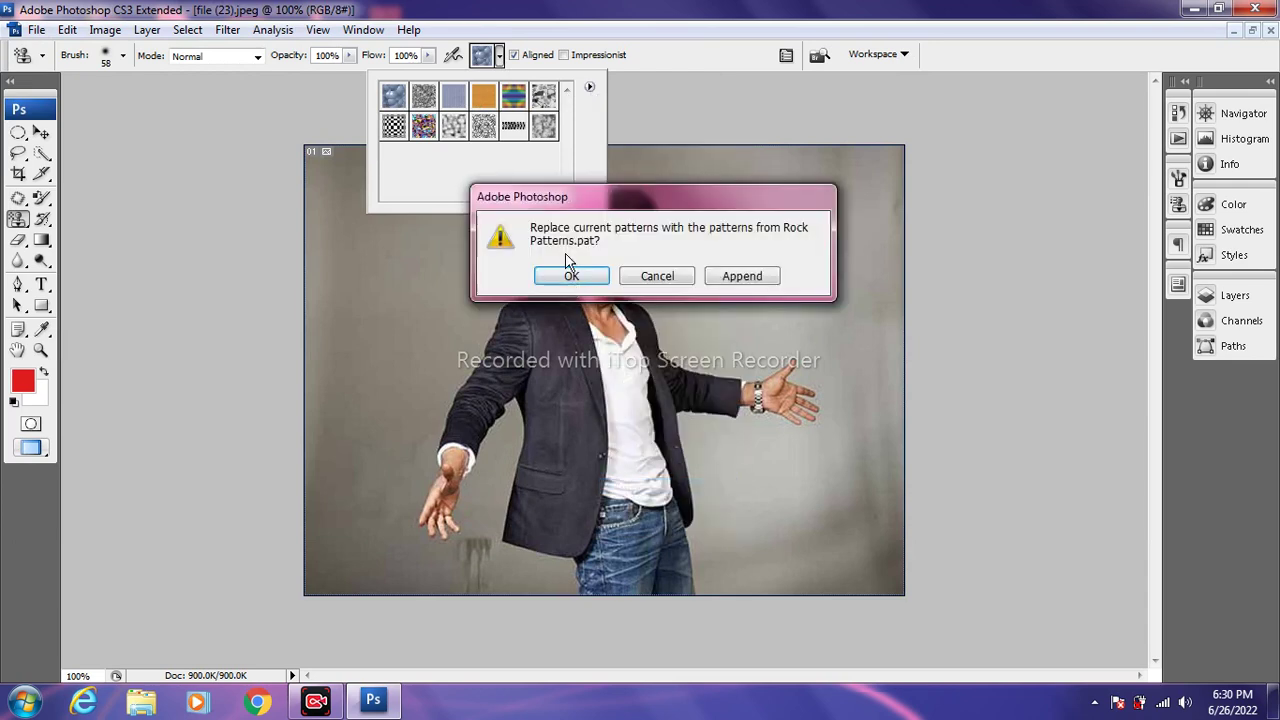
click(570, 277)
Paint the background at the photo's upper left with the grey-green pebble pattern.
click(423, 96)
mouse_move(420, 268)
mouse_down()
mouse_move(372, 250)
mouse_move(352, 195)
mouse_move(382, 256)
mouse_move(468, 262)
mouse_move(512, 200)
mouse_move(477, 240)
mouse_up()
mouse_move(569, 177)
mouse_down()
mouse_move(405, 302)
mouse_move(300, 286)
mouse_move(290, 215)
mouse_up()
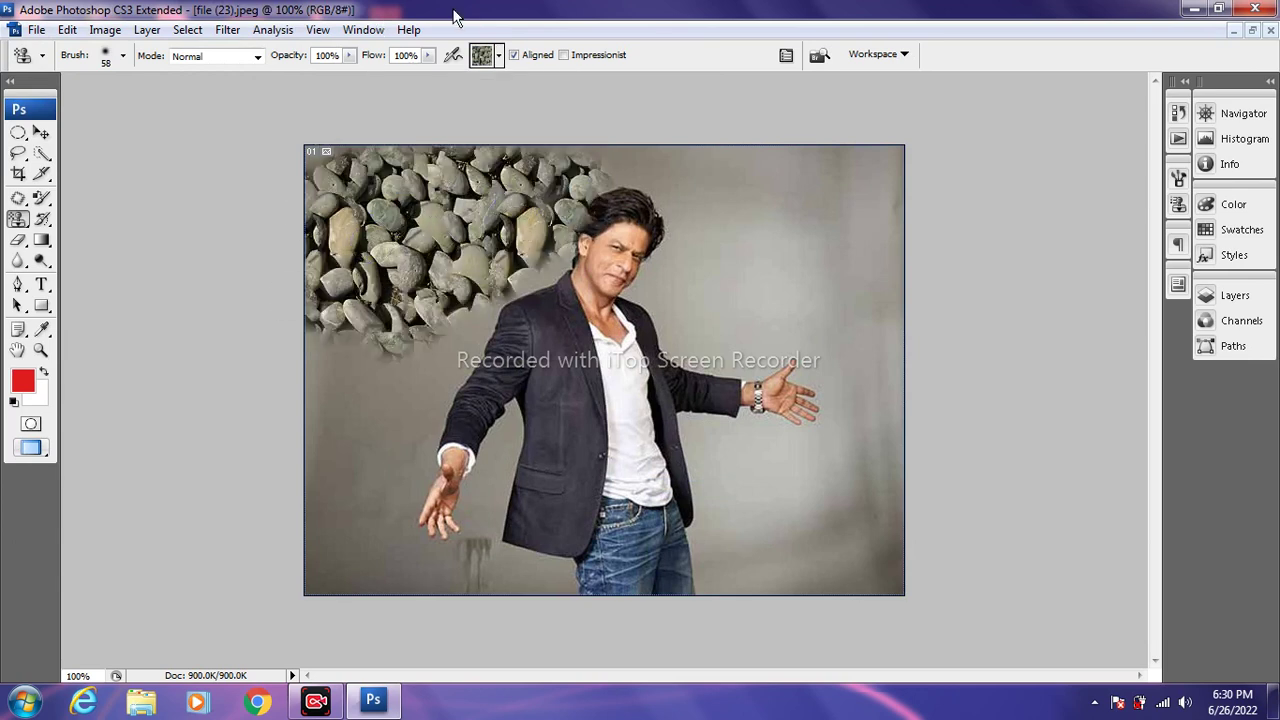
Reset the pattern set to the defaults and paint the blue bubble pattern over the background at the photo's upper right.
click(498, 57)
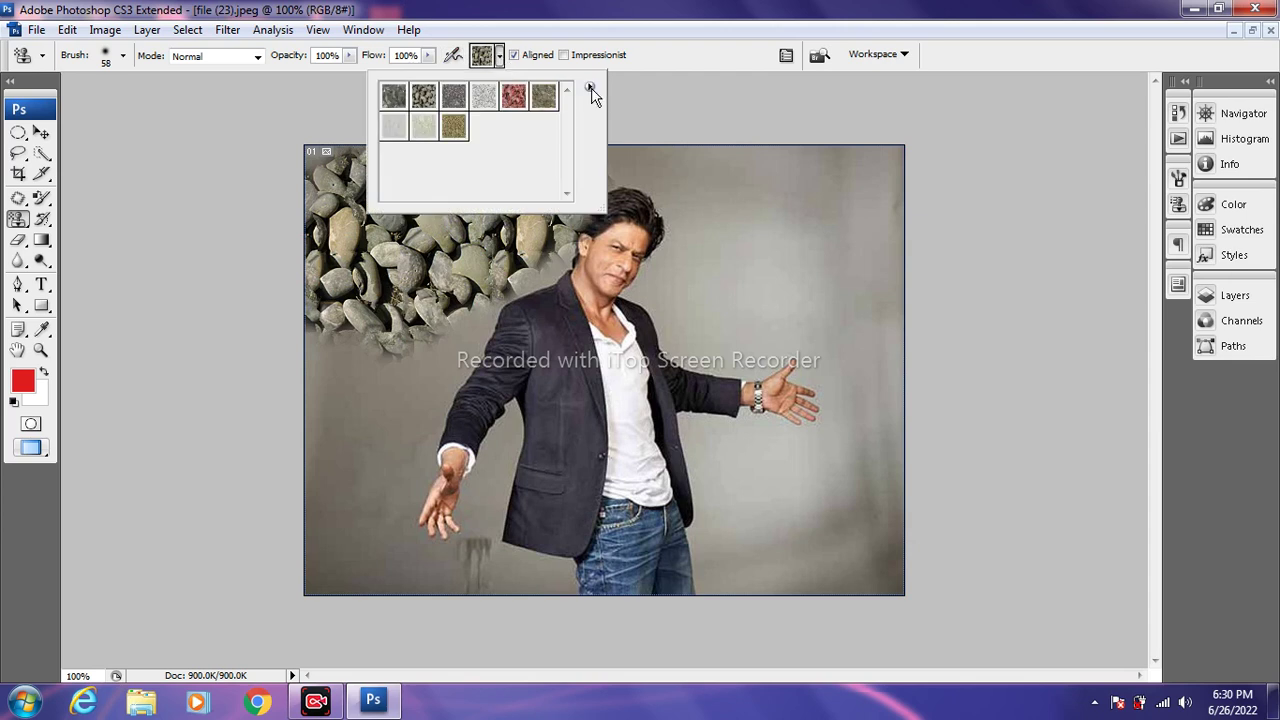
click(590, 88)
click(618, 298)
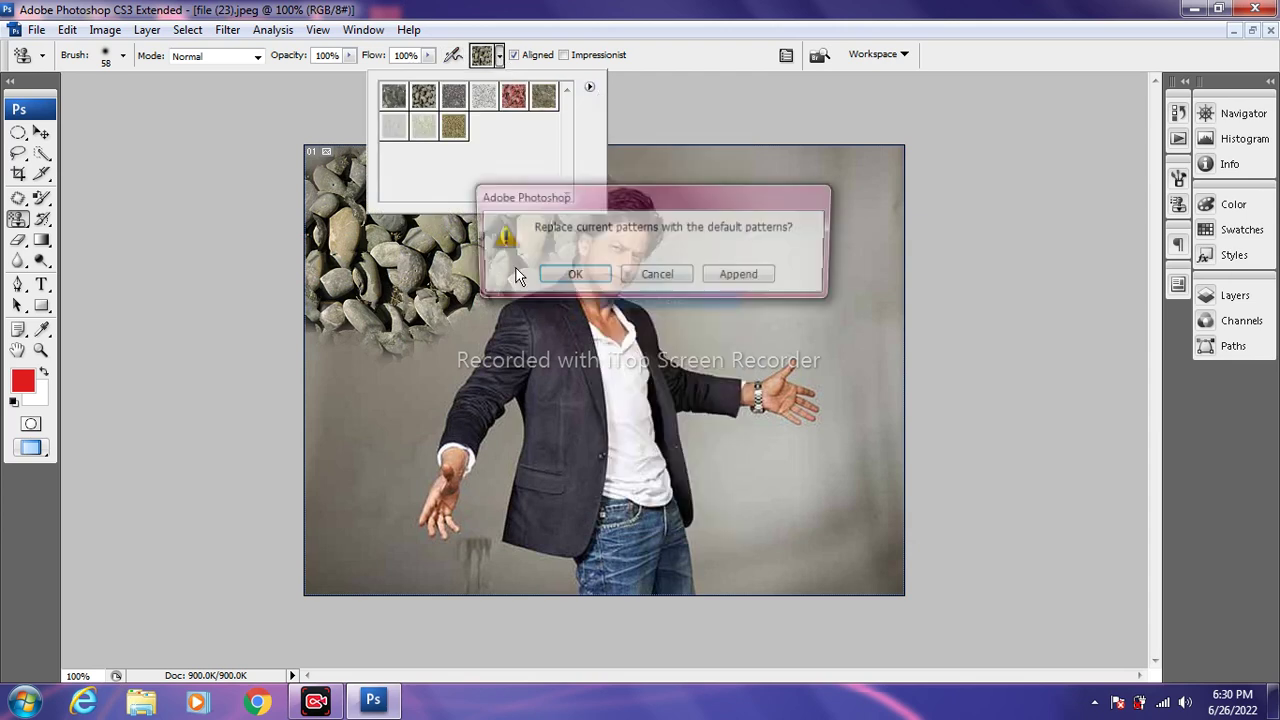
click(575, 272)
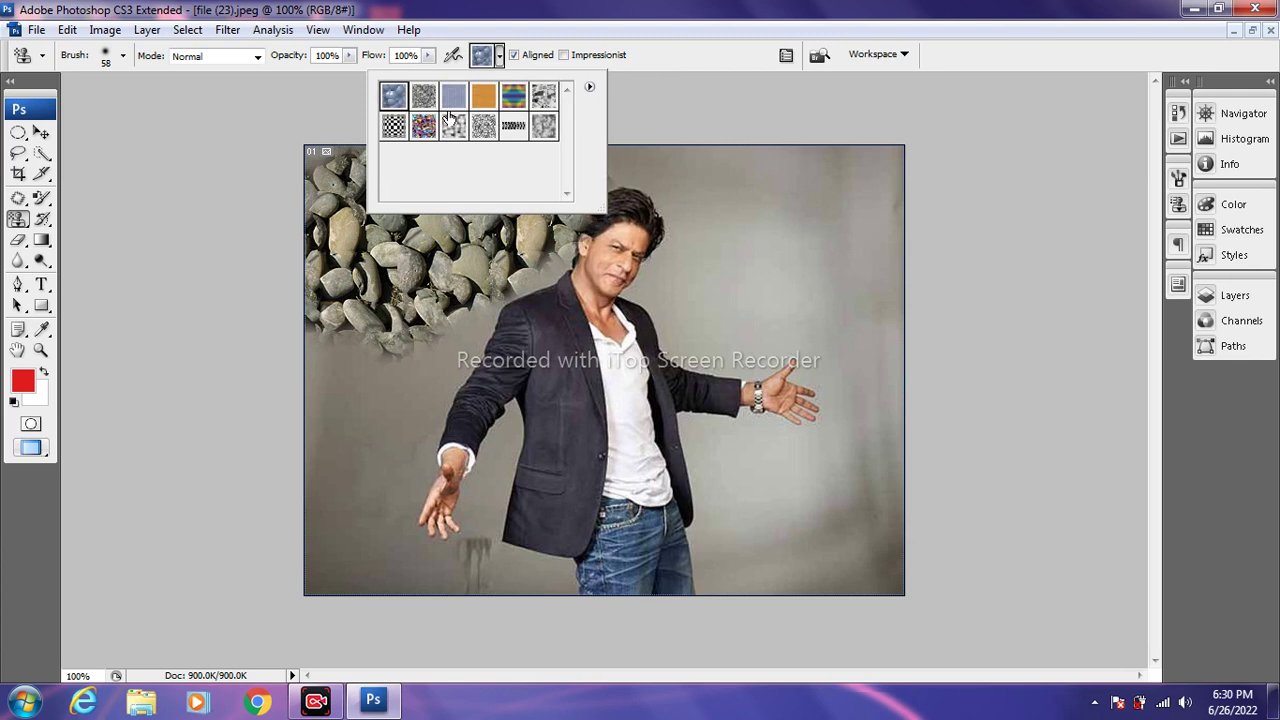
mouse_move(762, 172)
mouse_down()
mouse_move(561, 158)
mouse_move(757, 213)
mouse_move(675, 187)
mouse_move(748, 239)
mouse_move(794, 179)
mouse_move(855, 184)
mouse_move(737, 235)
mouse_move(672, 289)
mouse_move(694, 225)
mouse_move(673, 250)
mouse_move(808, 262)
mouse_move(844, 218)
mouse_move(890, 240)
mouse_up()
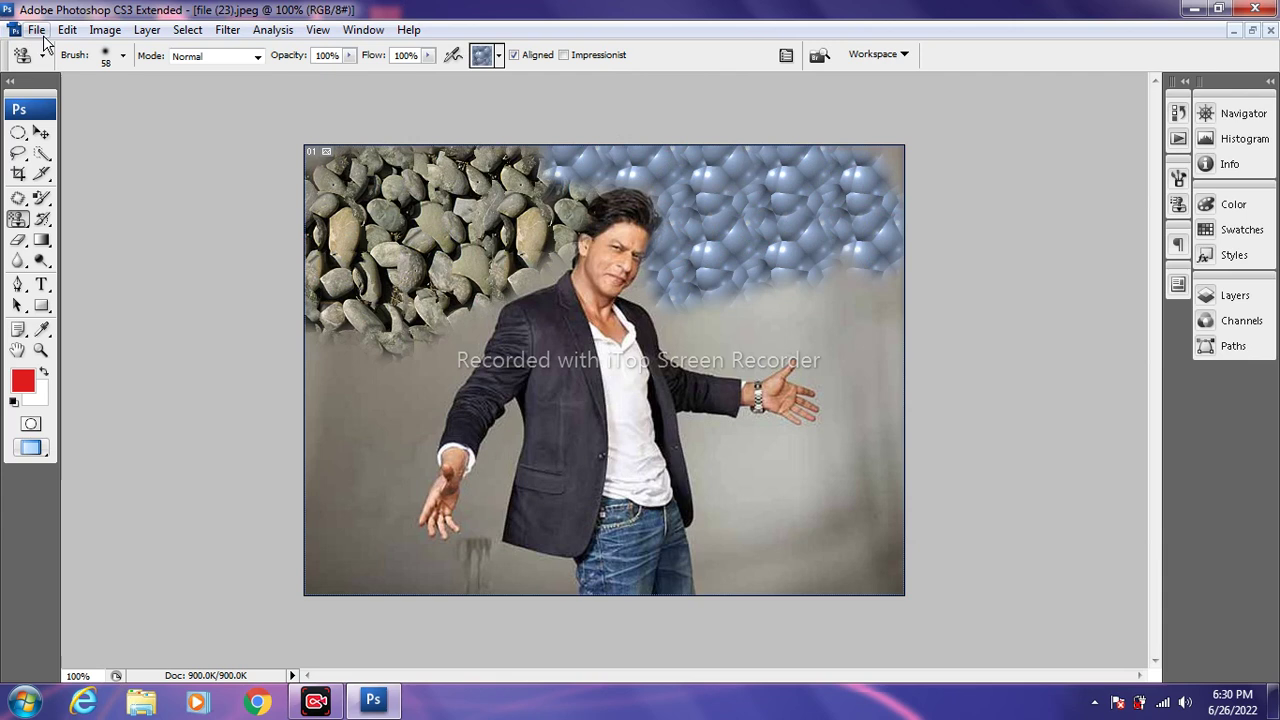
Revert file (23).jpeg to its saved version.
click(36, 30)
click(62, 318)
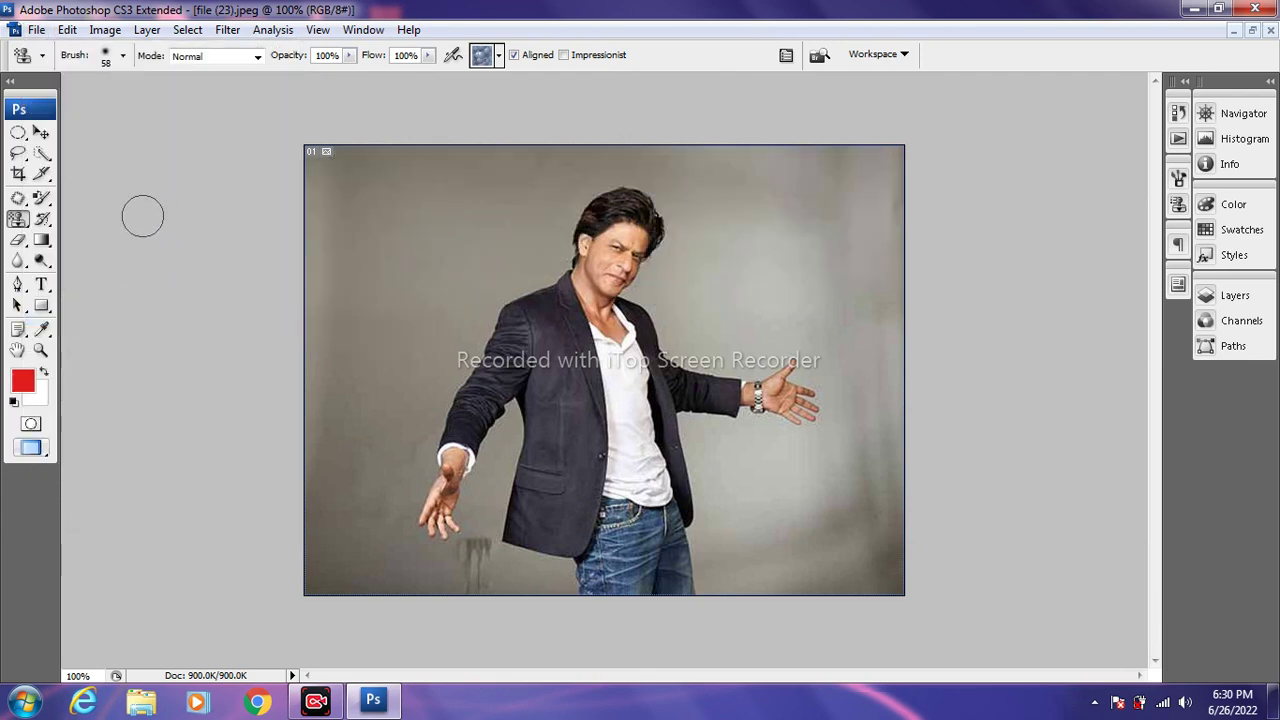
Cover the whole photo with a diagonal linear gradient using the orange-yellow-orange preset.
click(40, 243)
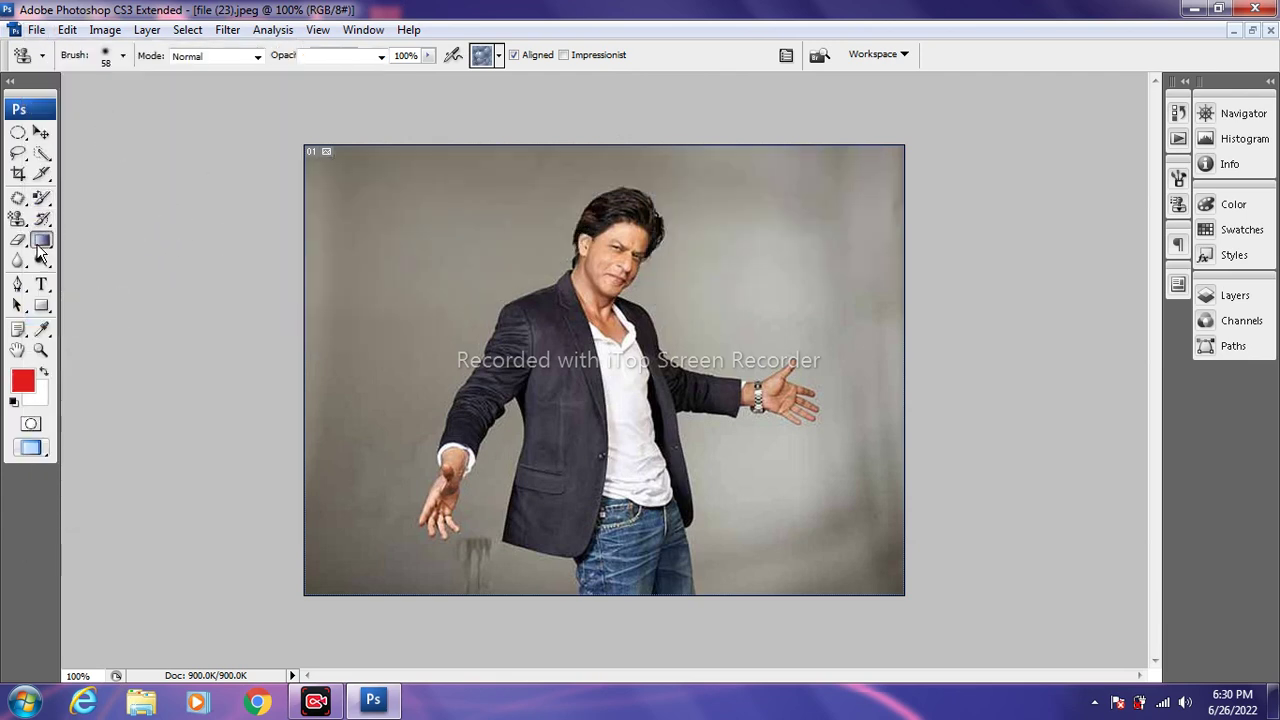
click(124, 240)
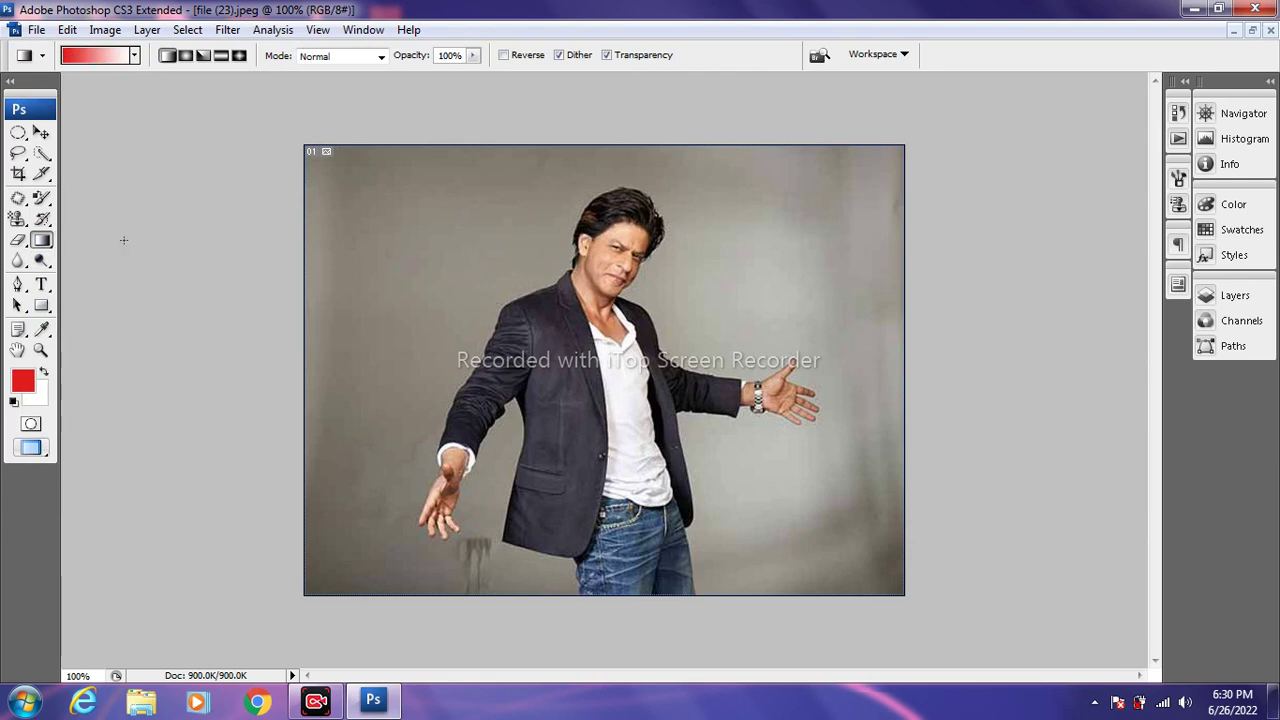
click(134, 56)
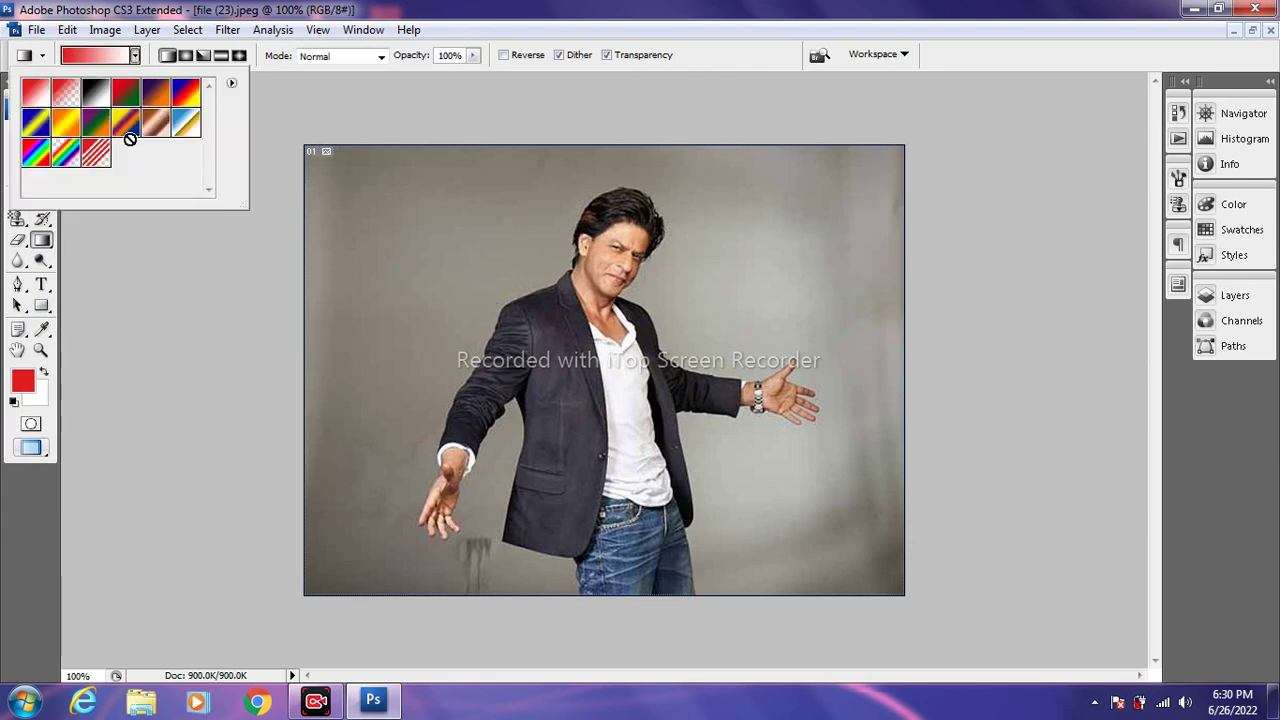
click(67, 125)
drag(358, 179, 642, 400)
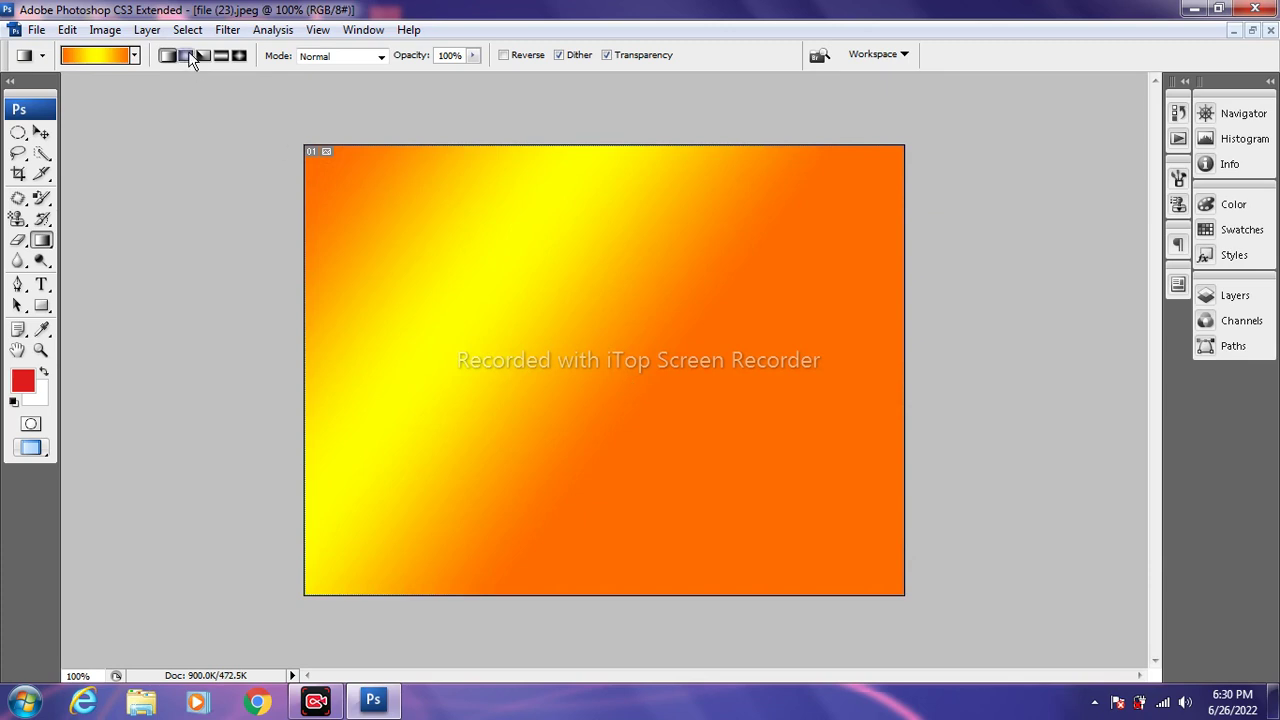
Draw three radial orange-yellow-orange gradients over the canvas and revert the photo to its saved version.
drag(551, 374, 593, 407)
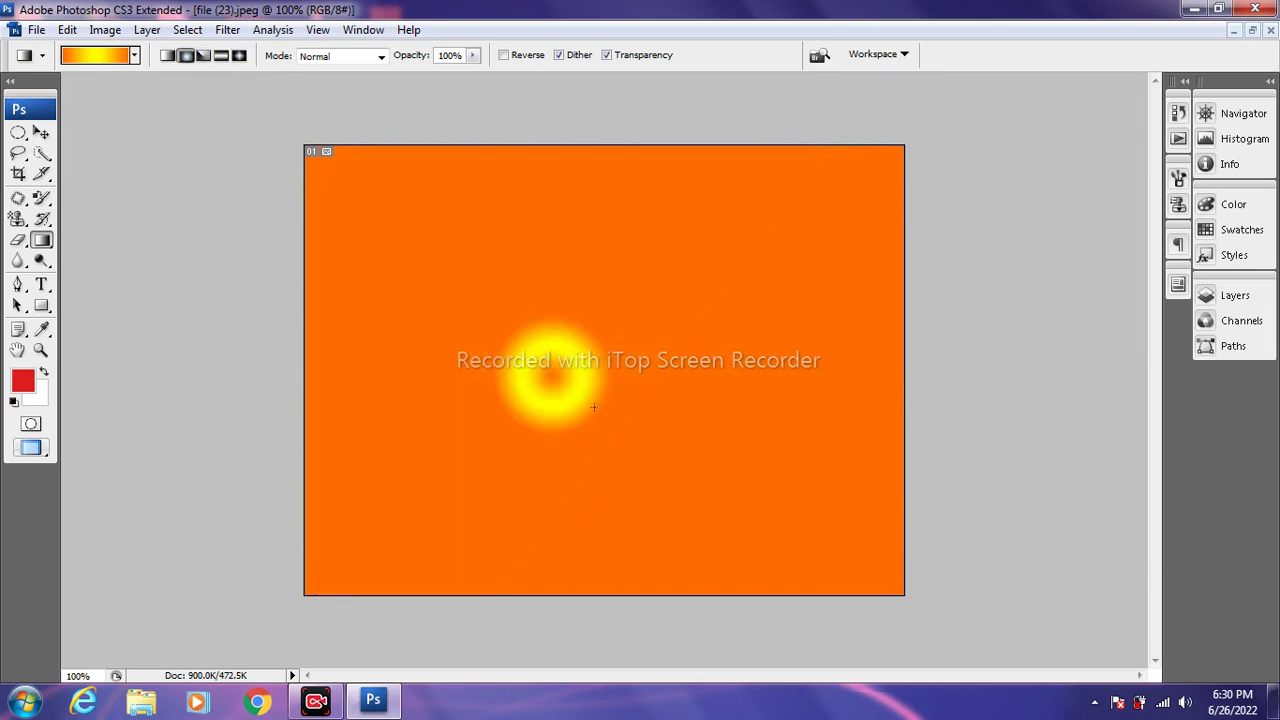
drag(457, 272, 536, 354)
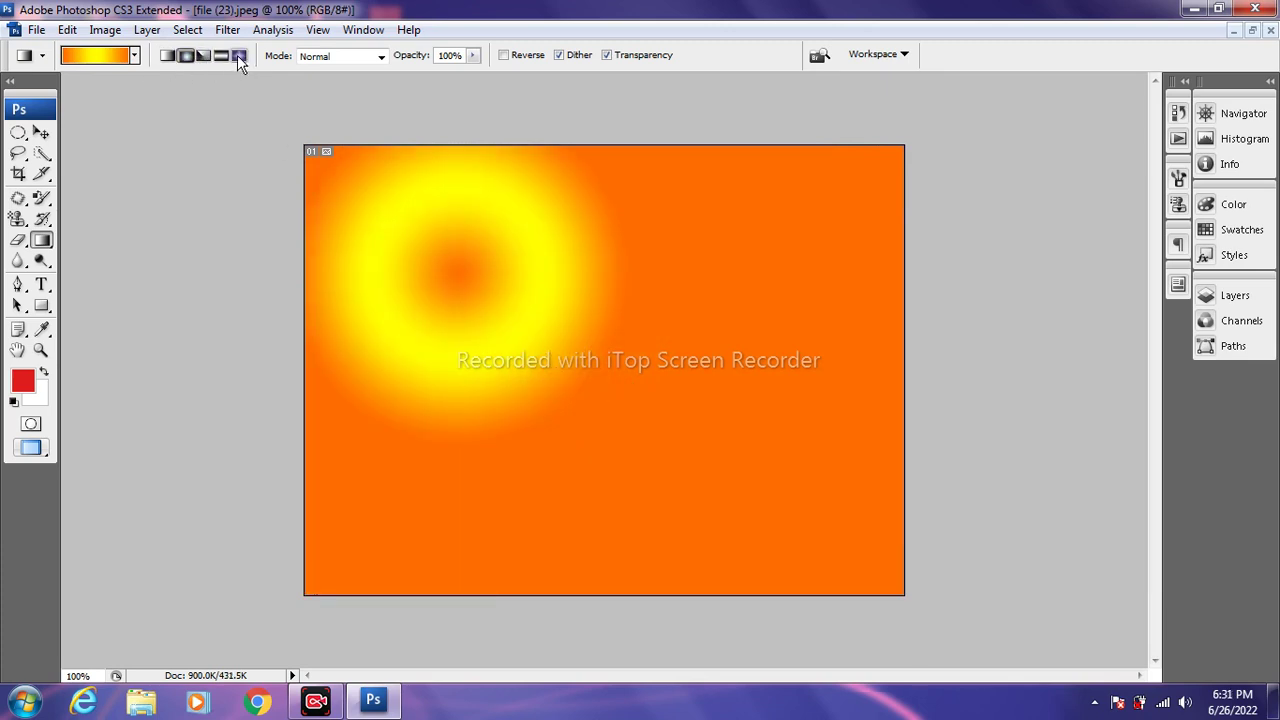
drag(429, 295, 601, 433)
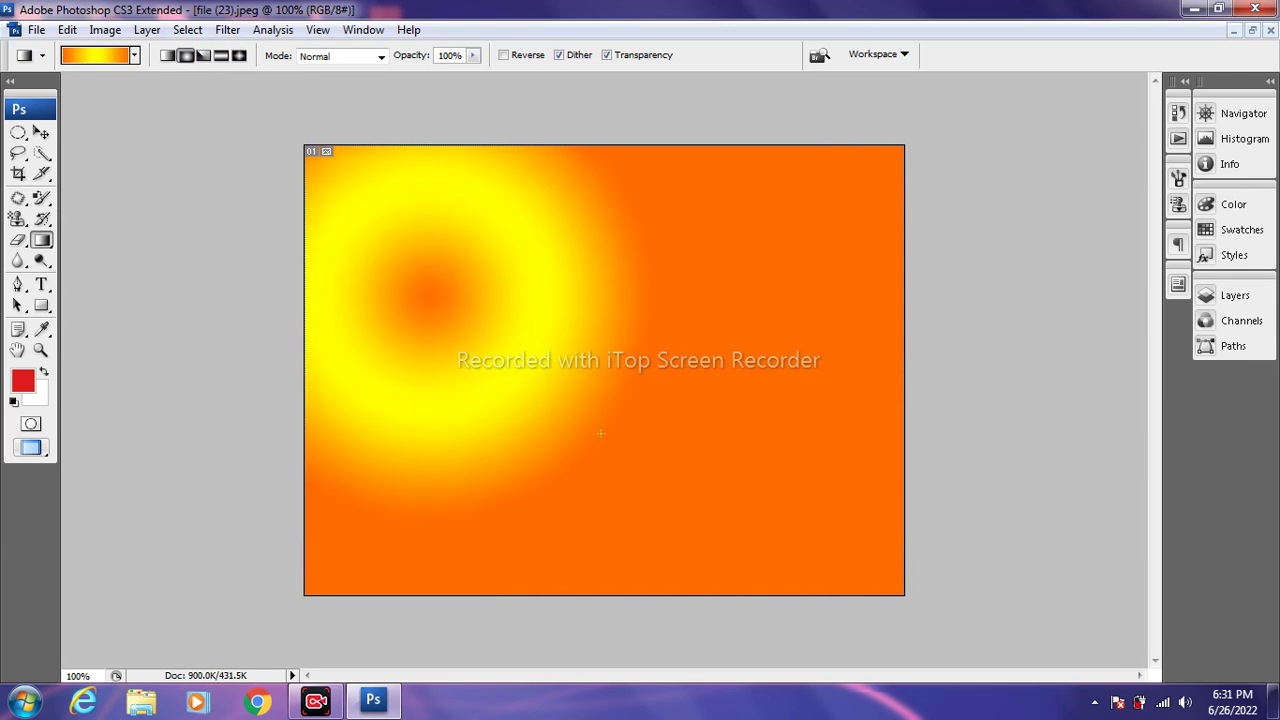
click(36, 30)
click(74, 316)
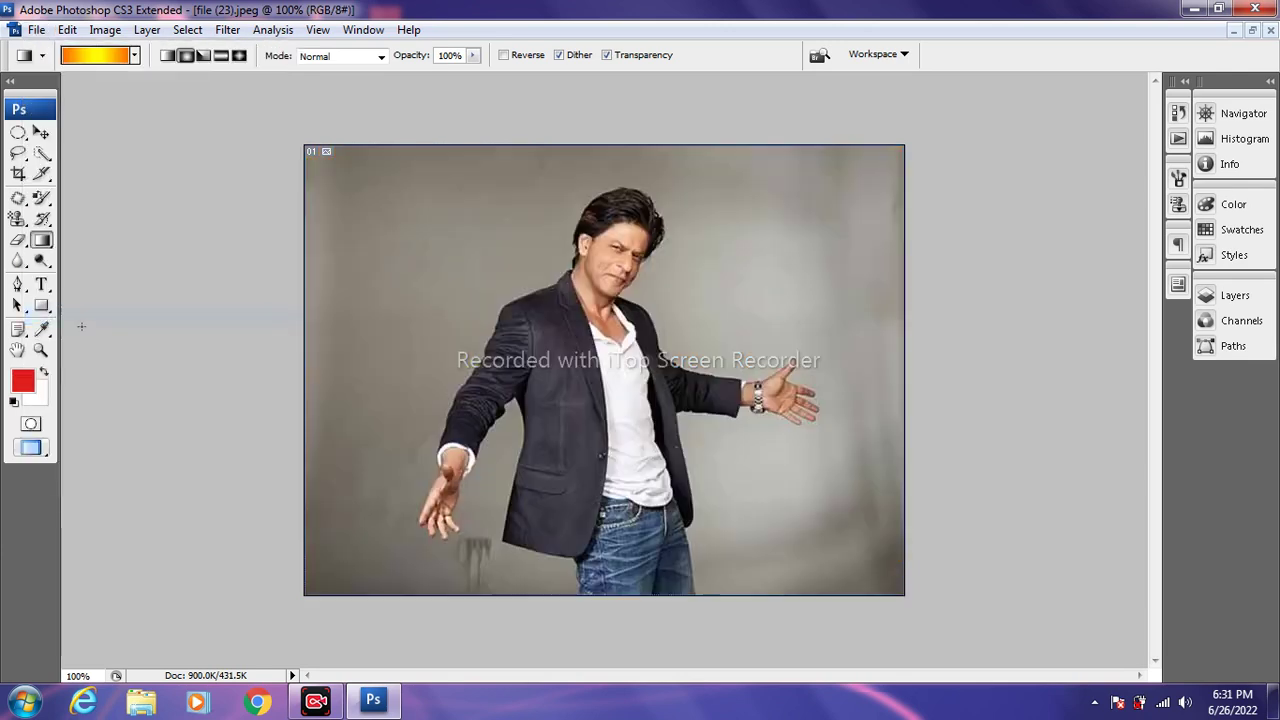
Fill the grey background areas around the man with the red foreground colour using the Paint Bucket Tool, and revert the photo.
right_click(45, 248)
click(115, 262)
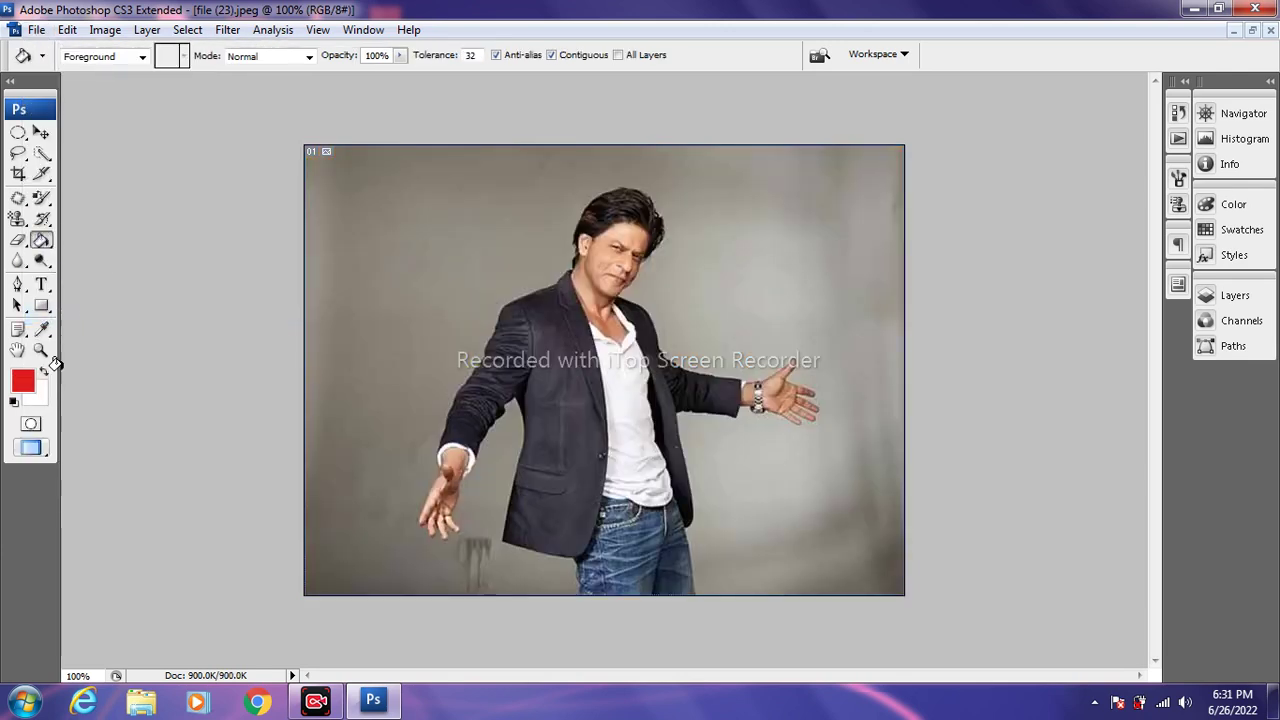
click(410, 235)
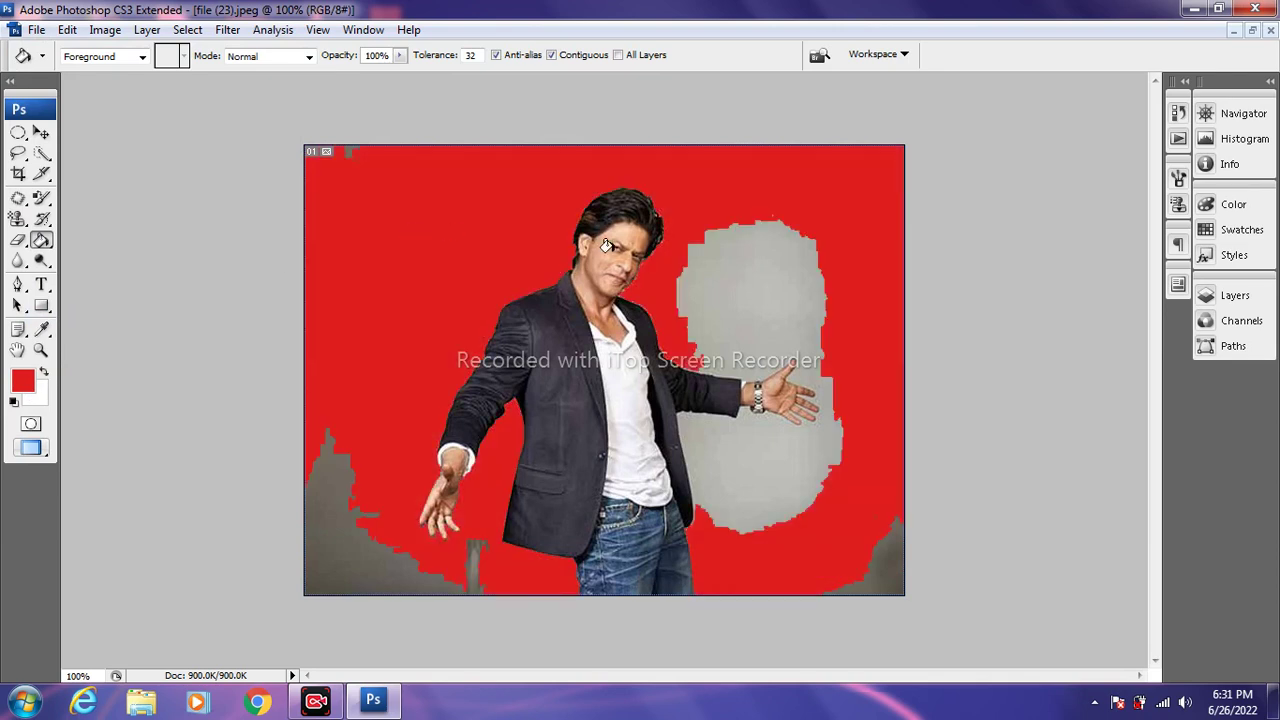
click(780, 245)
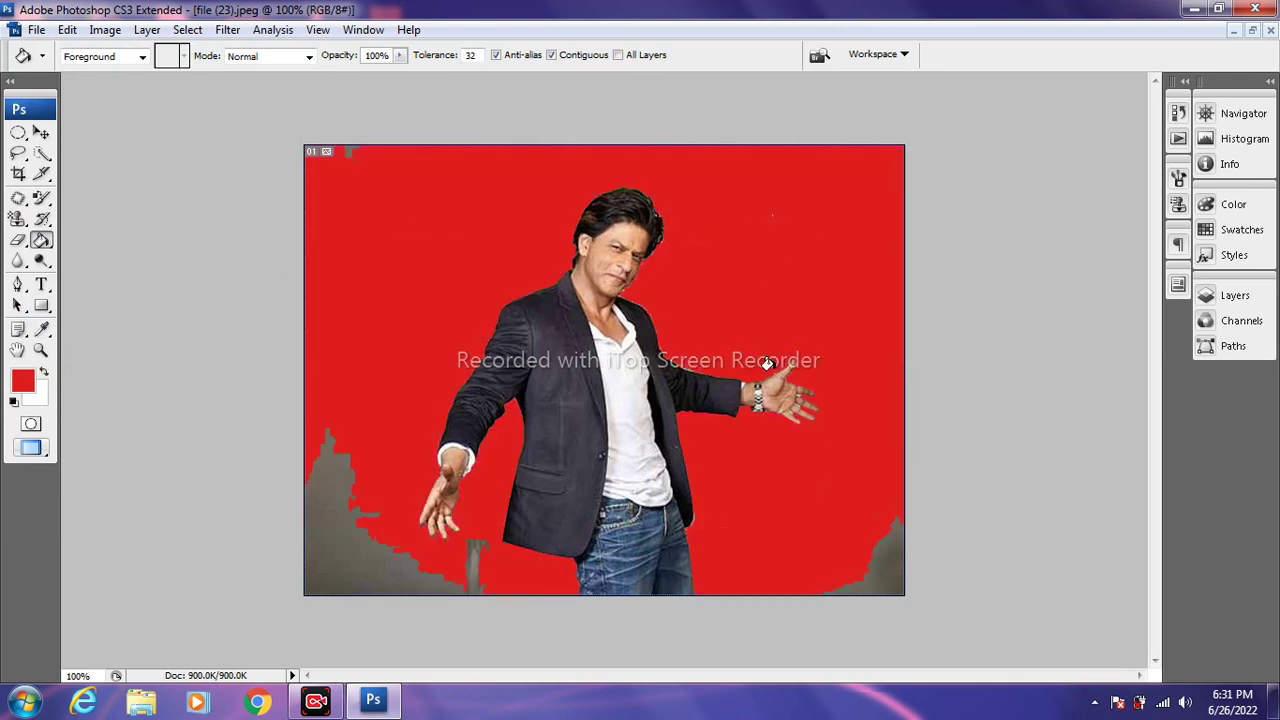
click(389, 543)
click(891, 582)
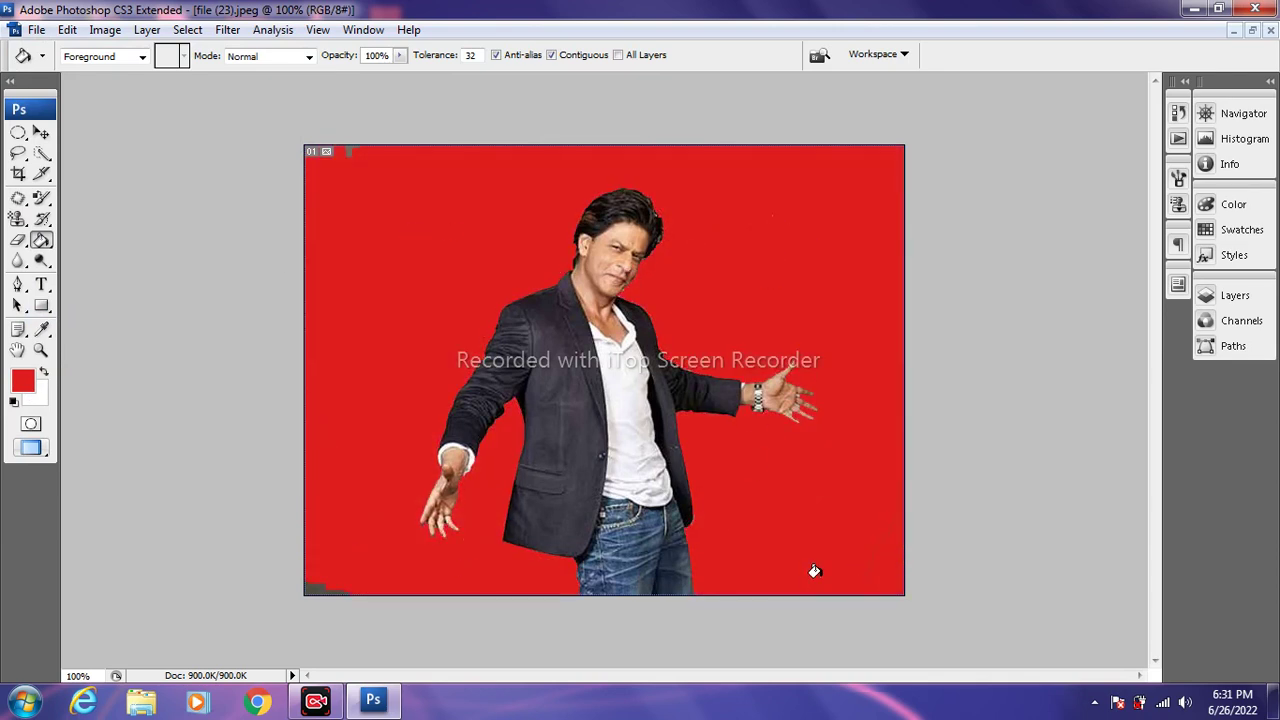
click(312, 586)
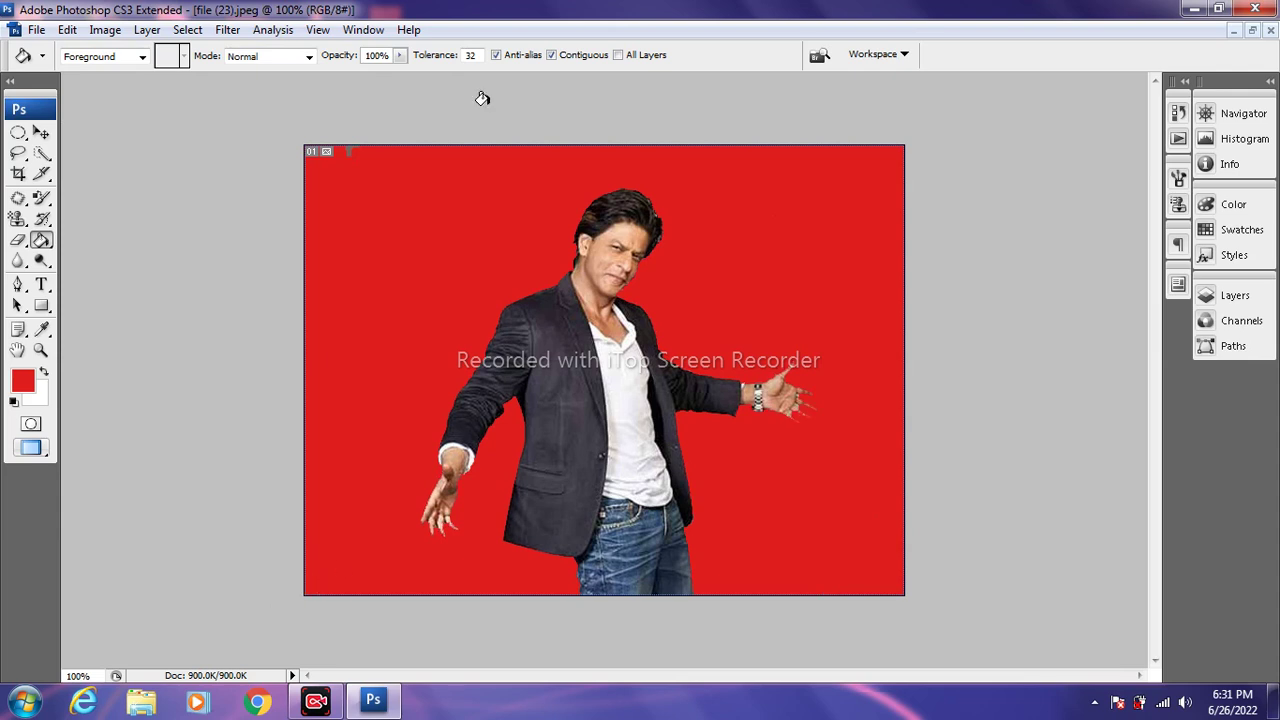
click(37, 30)
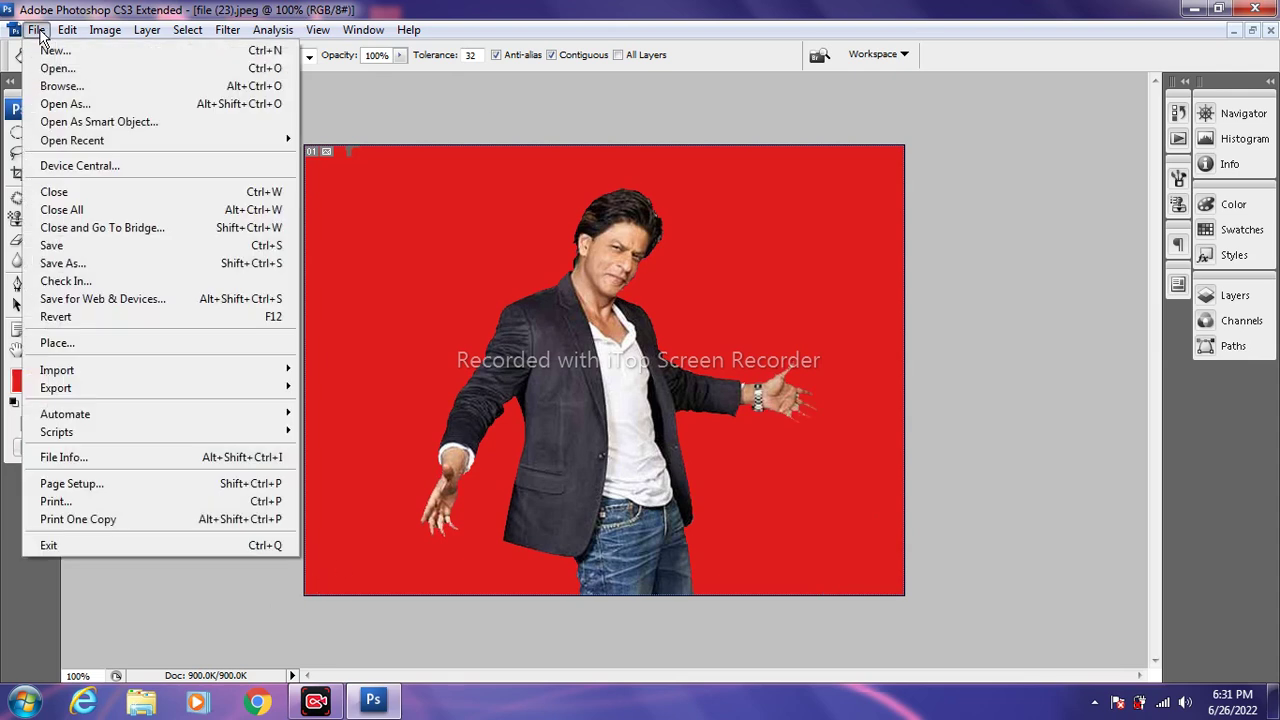
click(58, 317)
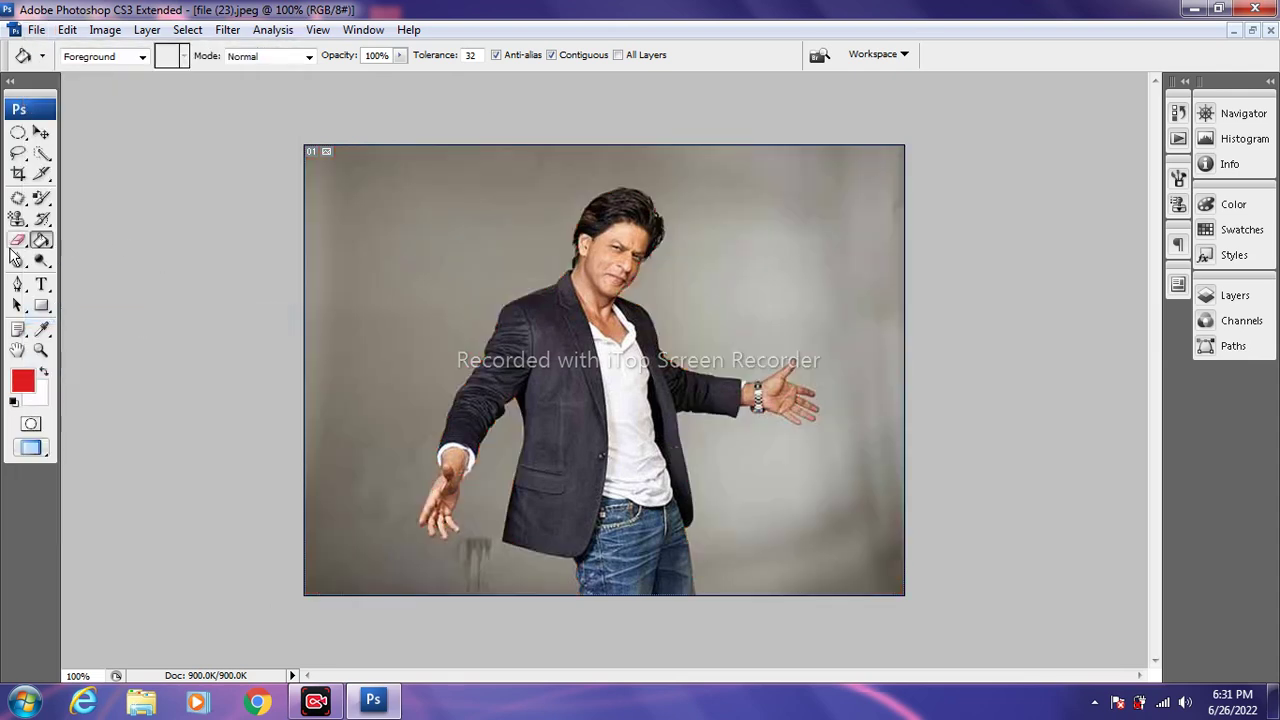
Erase the upper part of the photo, including the man's head, to white using the Eraser Tool with a soft 200 px brush.
drag(18, 241, 85, 245)
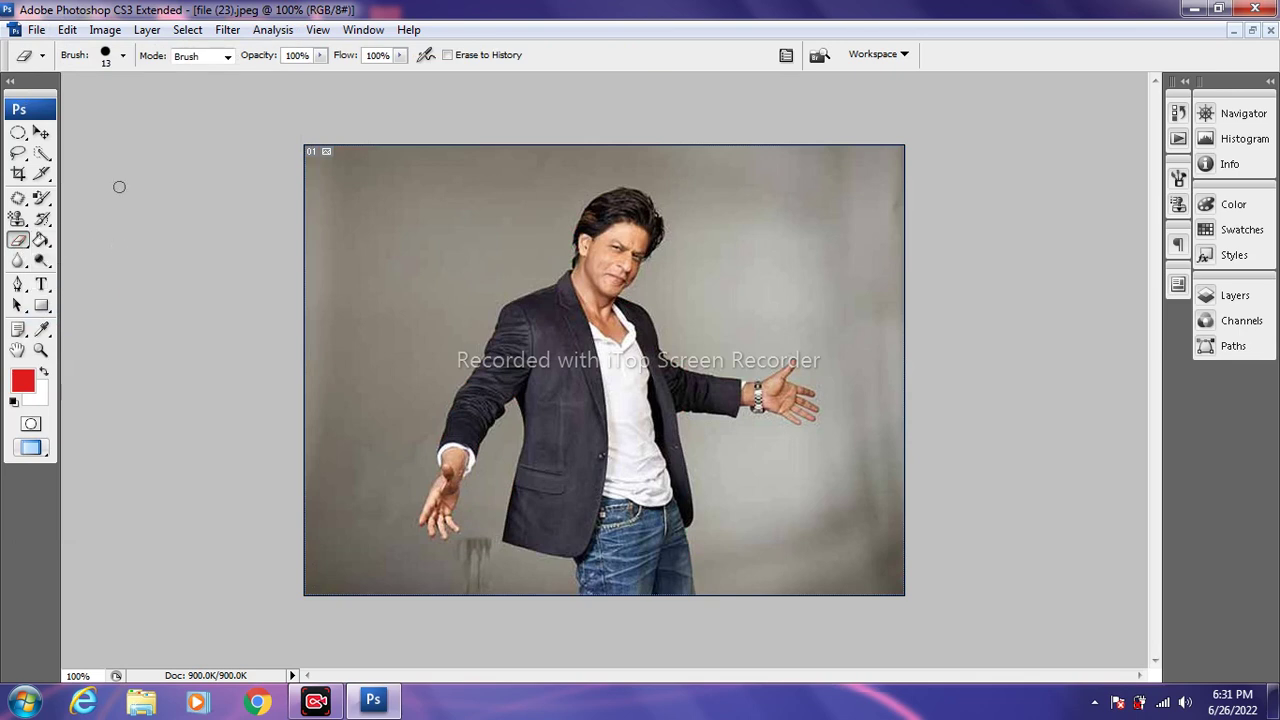
click(121, 57)
click(145, 275)
mouse_move(600, 226)
mouse_down()
mouse_move(407, 230)
mouse_move(561, 237)
mouse_move(566, 215)
mouse_move(875, 196)
mouse_move(269, 192)
mouse_move(660, 285)
mouse_move(335, 267)
mouse_move(429, 243)
mouse_up()
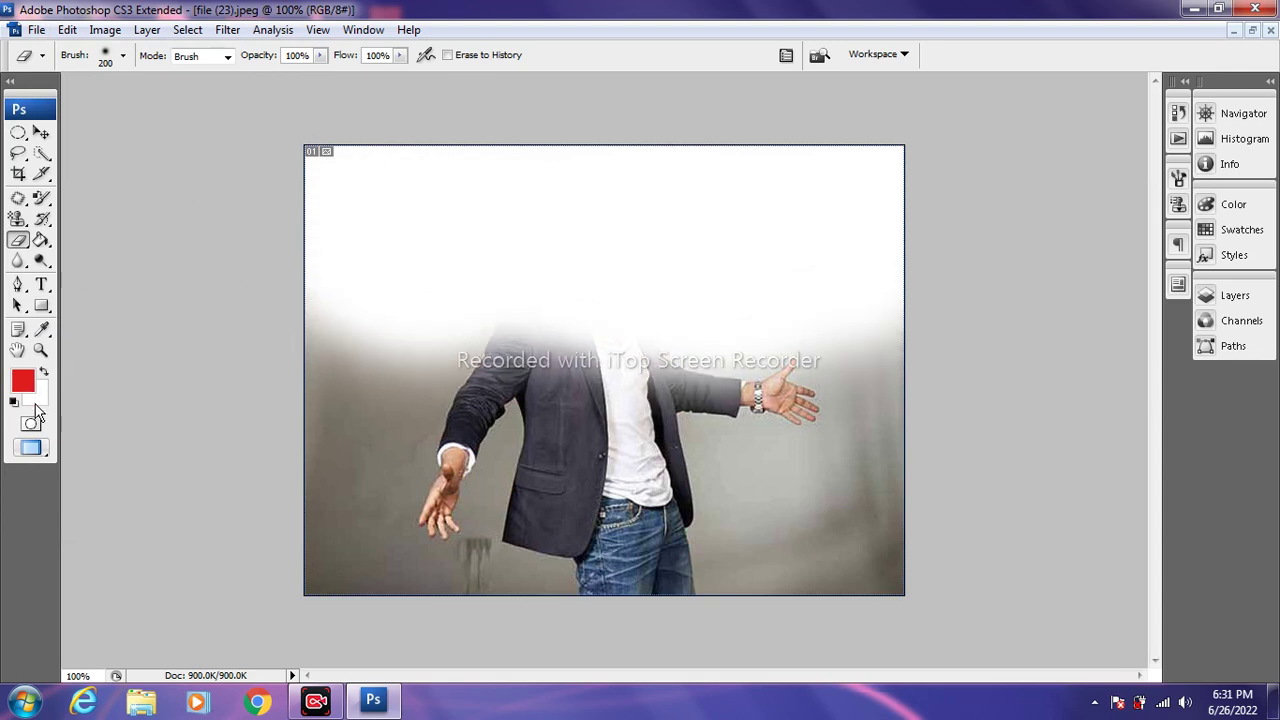
right_click(19, 240)
click(76, 242)
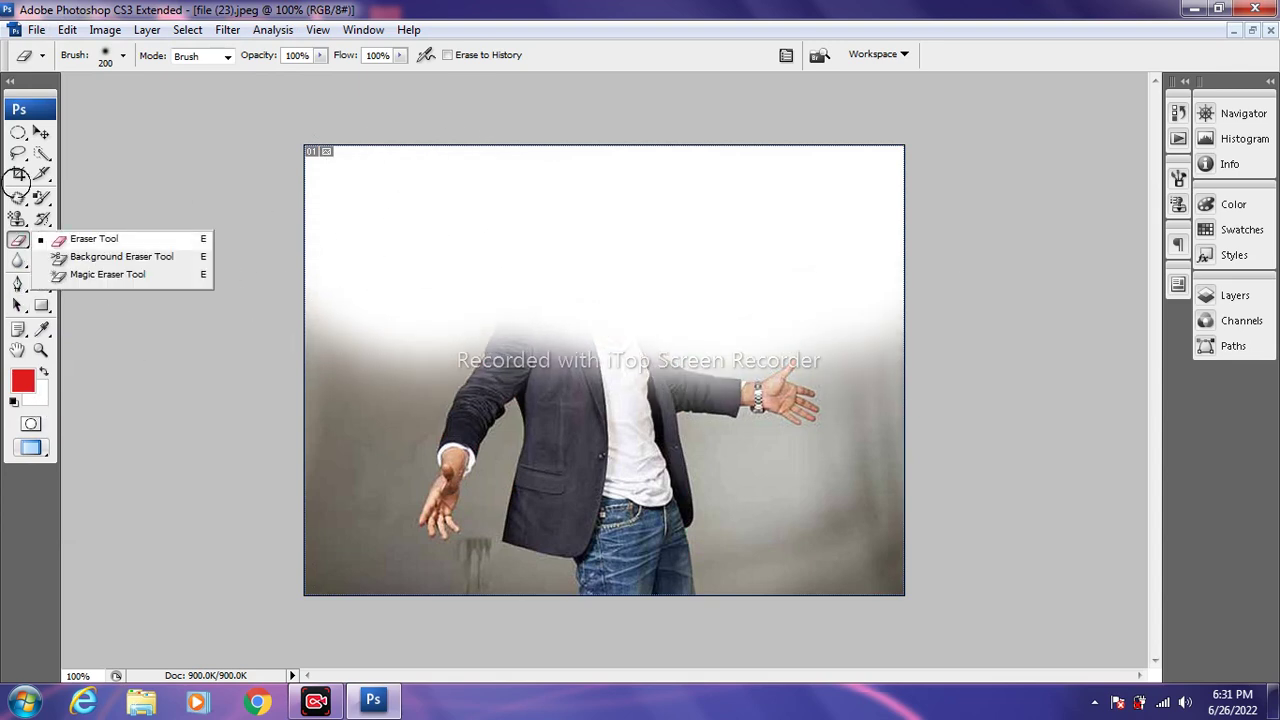
Set the background colour to #dc4545, erase a patch in the whitened upper area with it, and revert the photo.
click(40, 398)
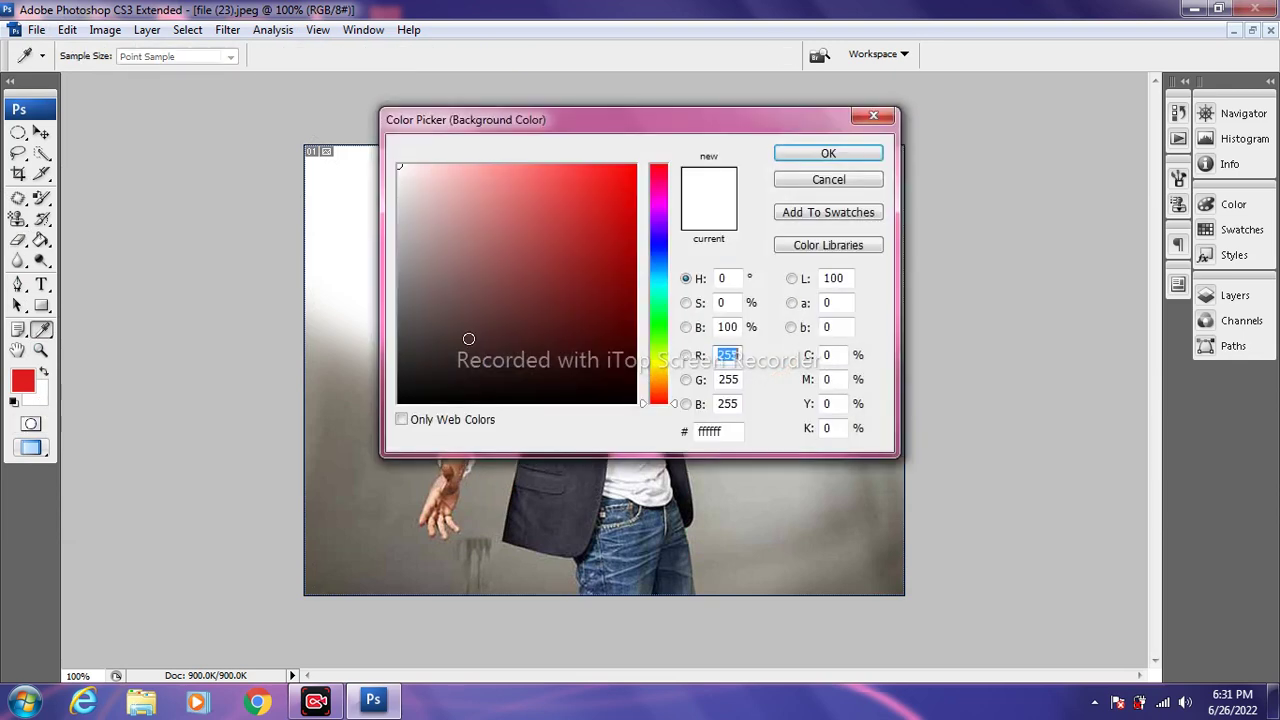
click(561, 198)
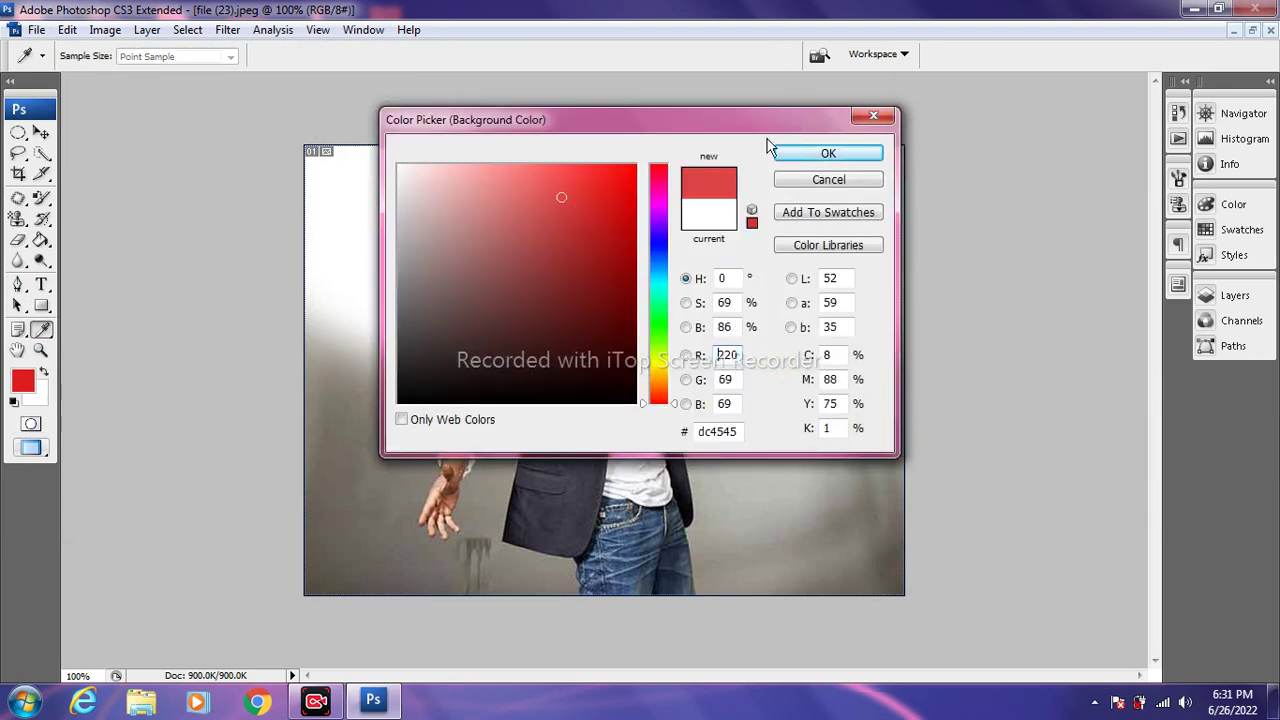
click(820, 155)
mouse_move(602, 180)
mouse_down()
mouse_move(449, 209)
mouse_move(494, 245)
mouse_up()
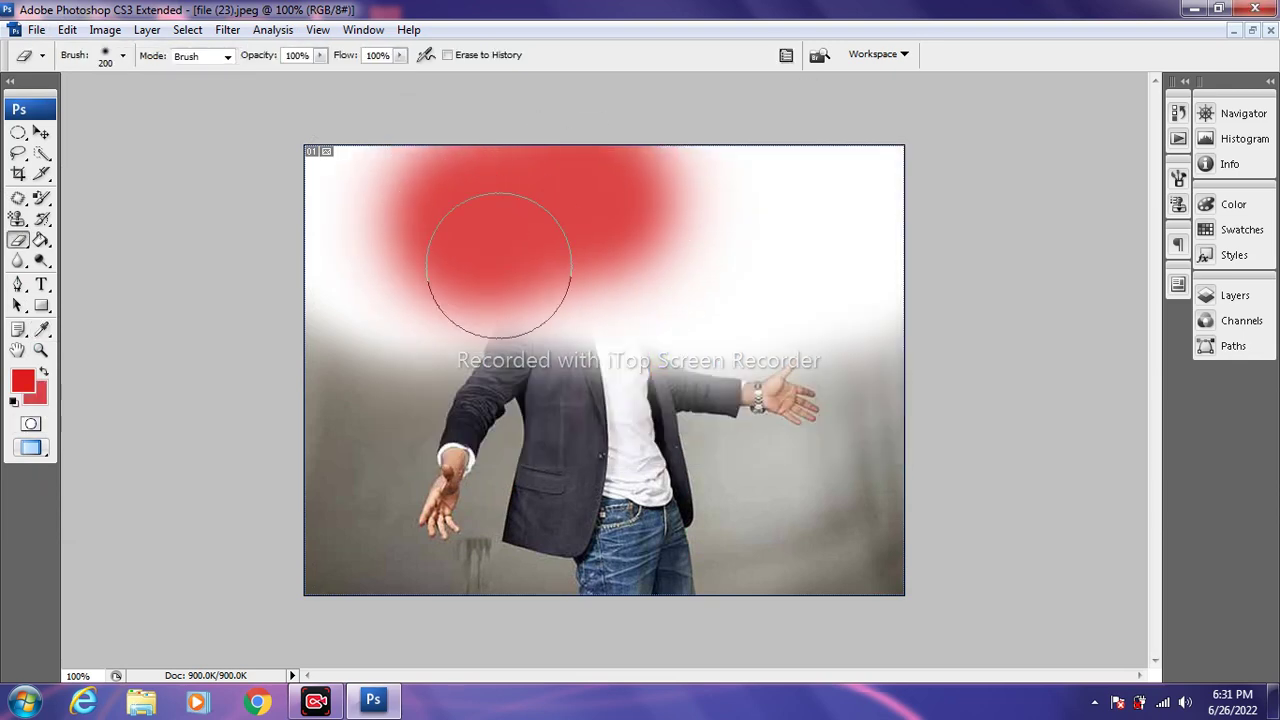
click(36, 29)
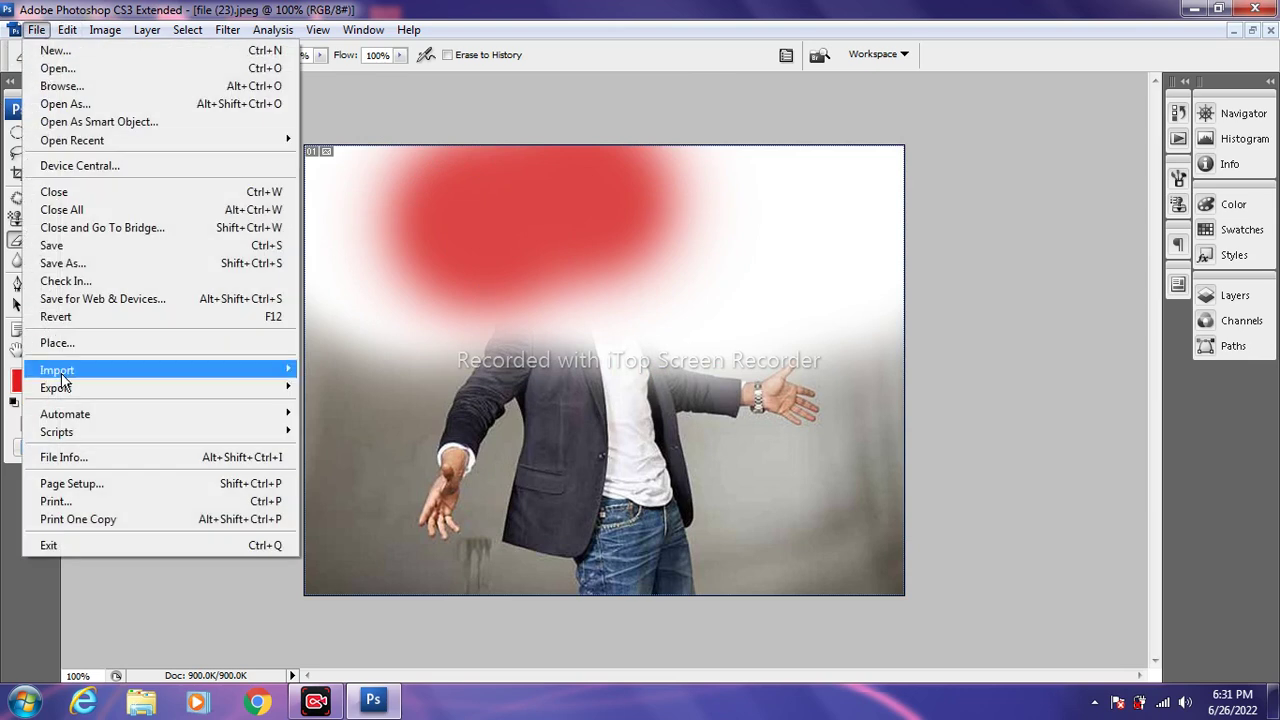
click(57, 320)
Set the background colour to white (#ffffff).
click(35, 393)
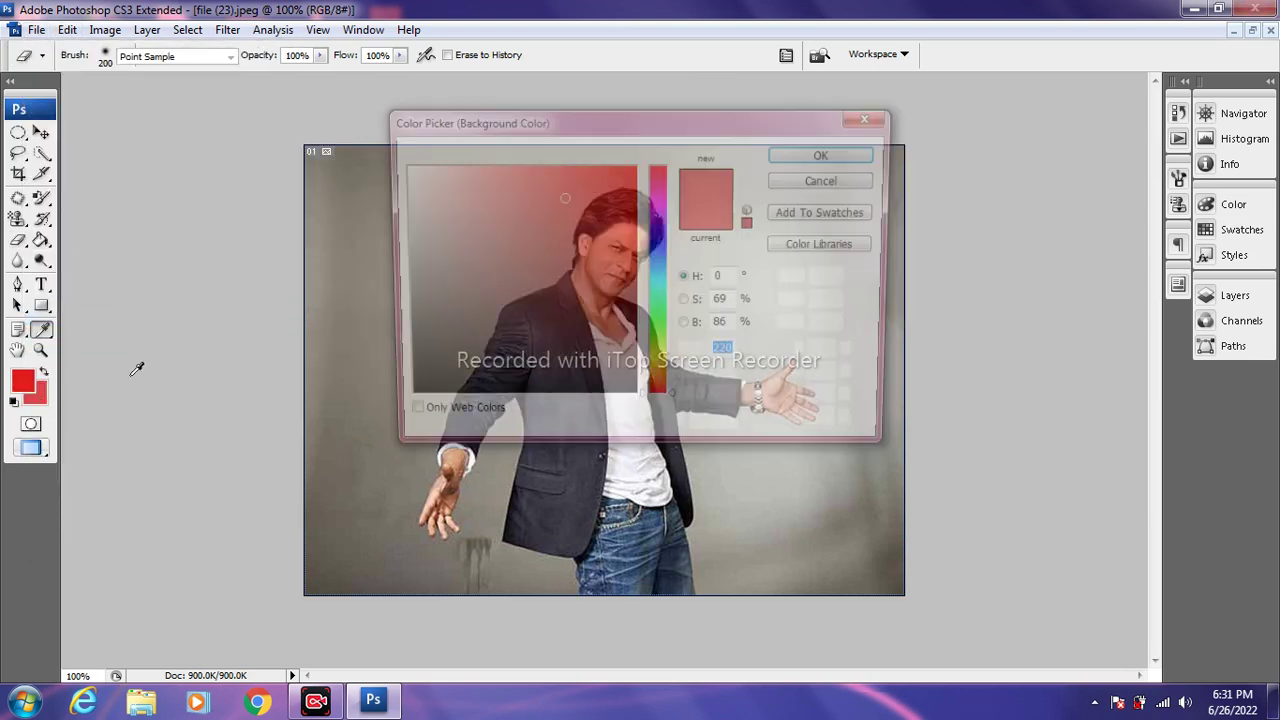
drag(478, 256, 288, 90)
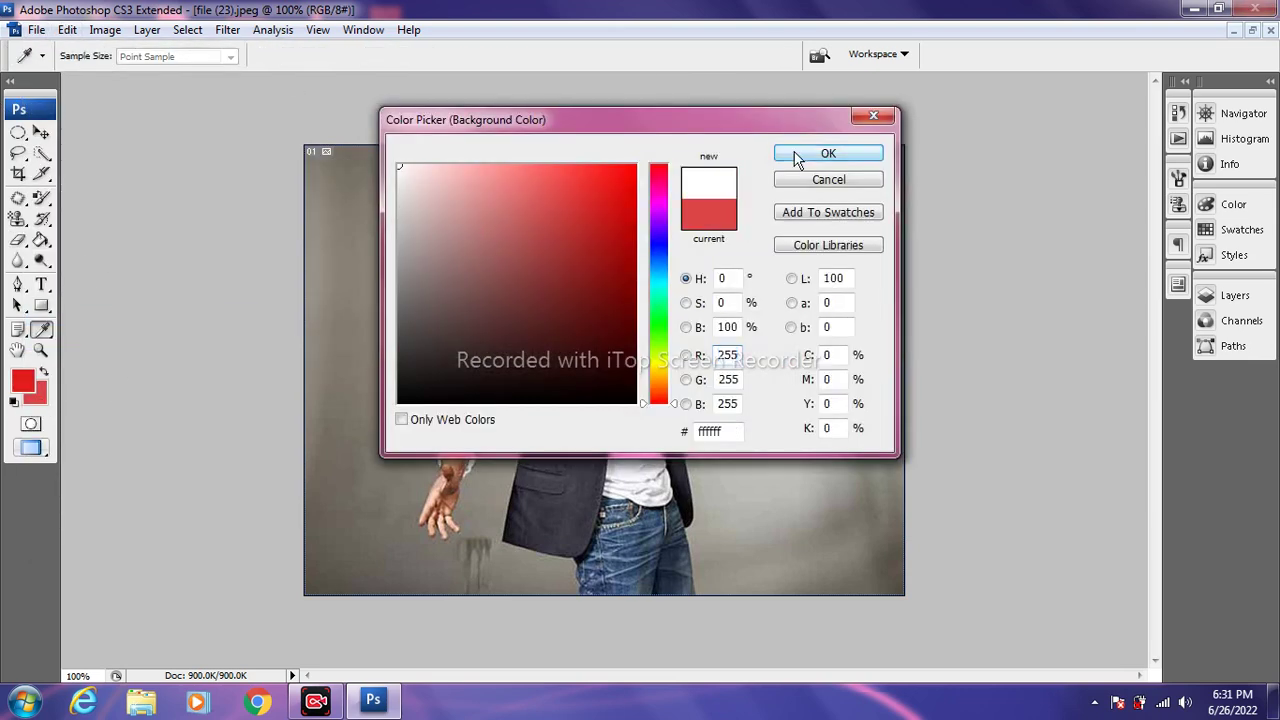
click(828, 153)
Erase a band across the upper background and the man's face to transparency using the Background Eraser Tool at 106 px.
right_click(20, 241)
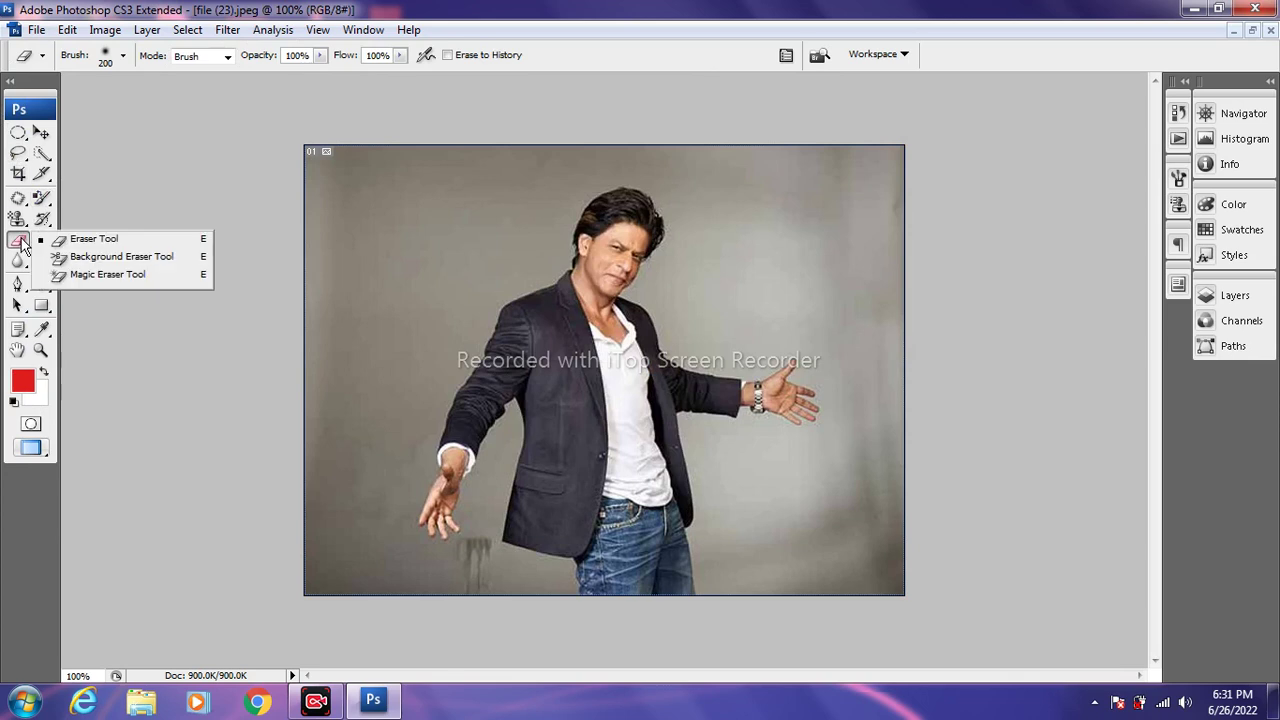
click(101, 258)
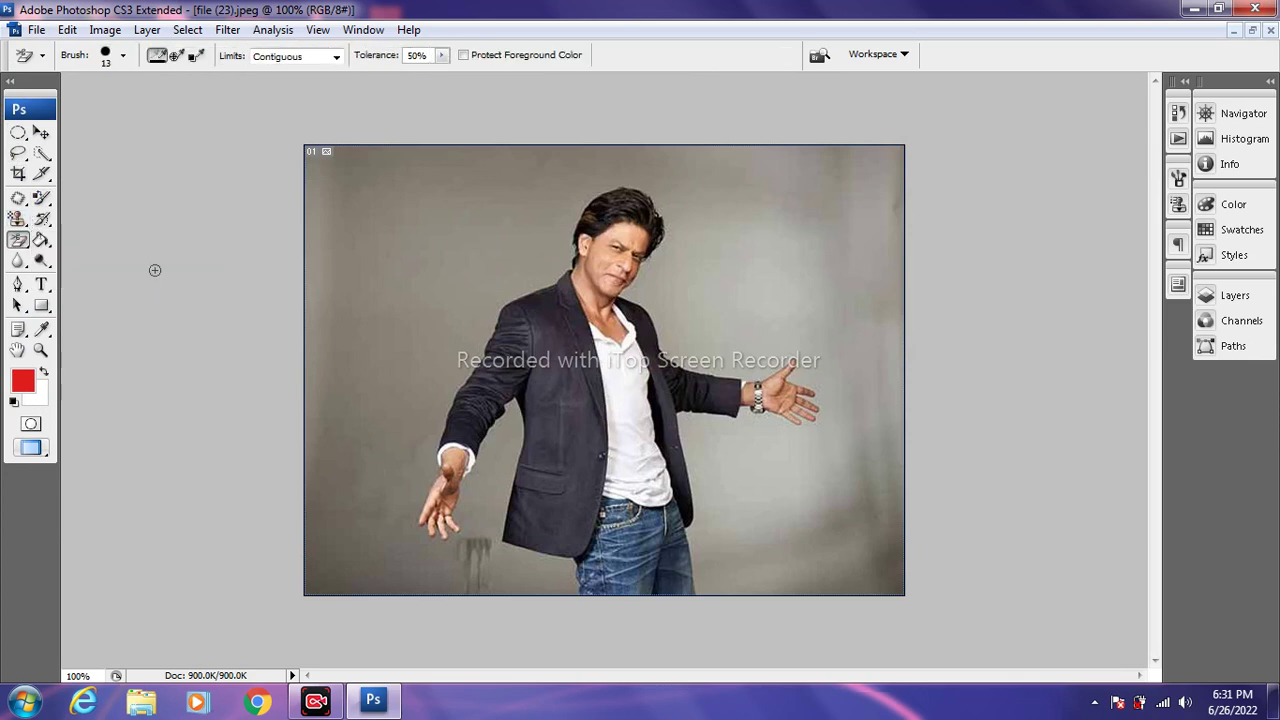
click(123, 56)
drag(35, 103, 62, 103)
mouse_move(330, 190)
mouse_down()
mouse_move(528, 180)
mouse_move(660, 200)
mouse_move(796, 269)
mouse_move(511, 227)
mouse_up()
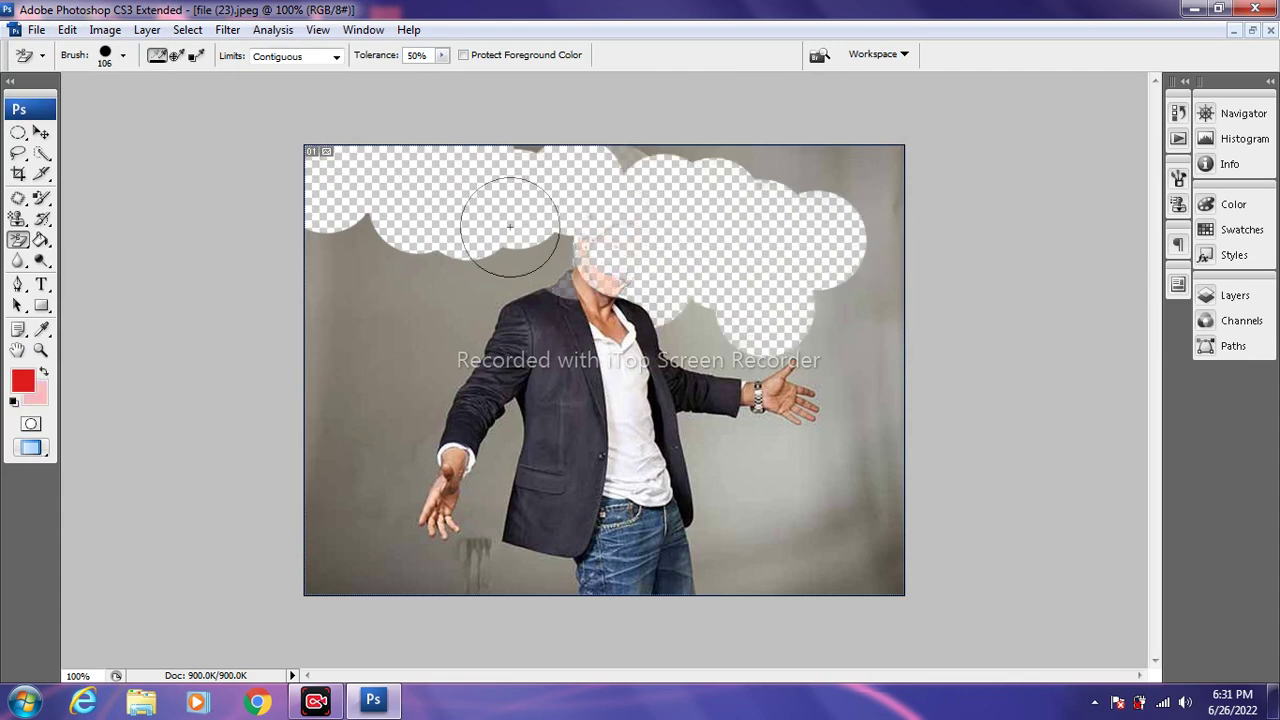
Remove the background on both sides of the man and part of his jacket with the Magic Eraser Tool, and revert the photo.
right_click(18, 241)
click(138, 272)
click(330, 314)
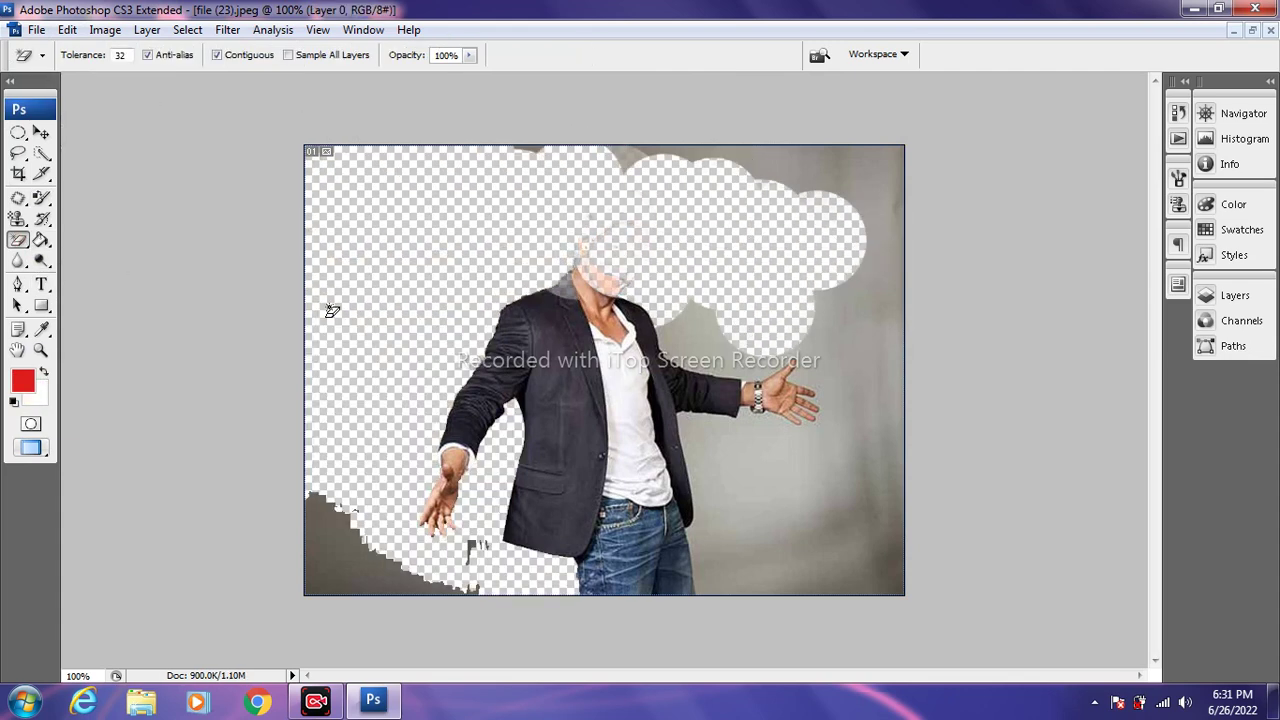
click(759, 430)
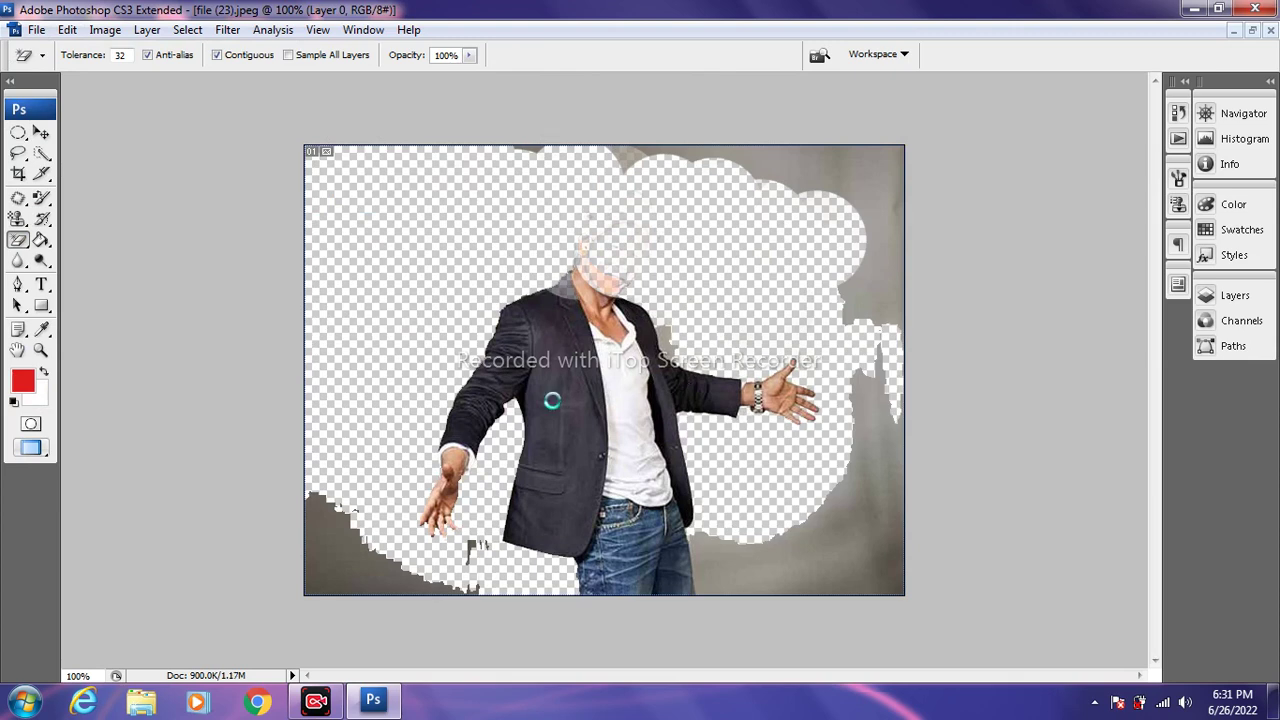
click(36, 30)
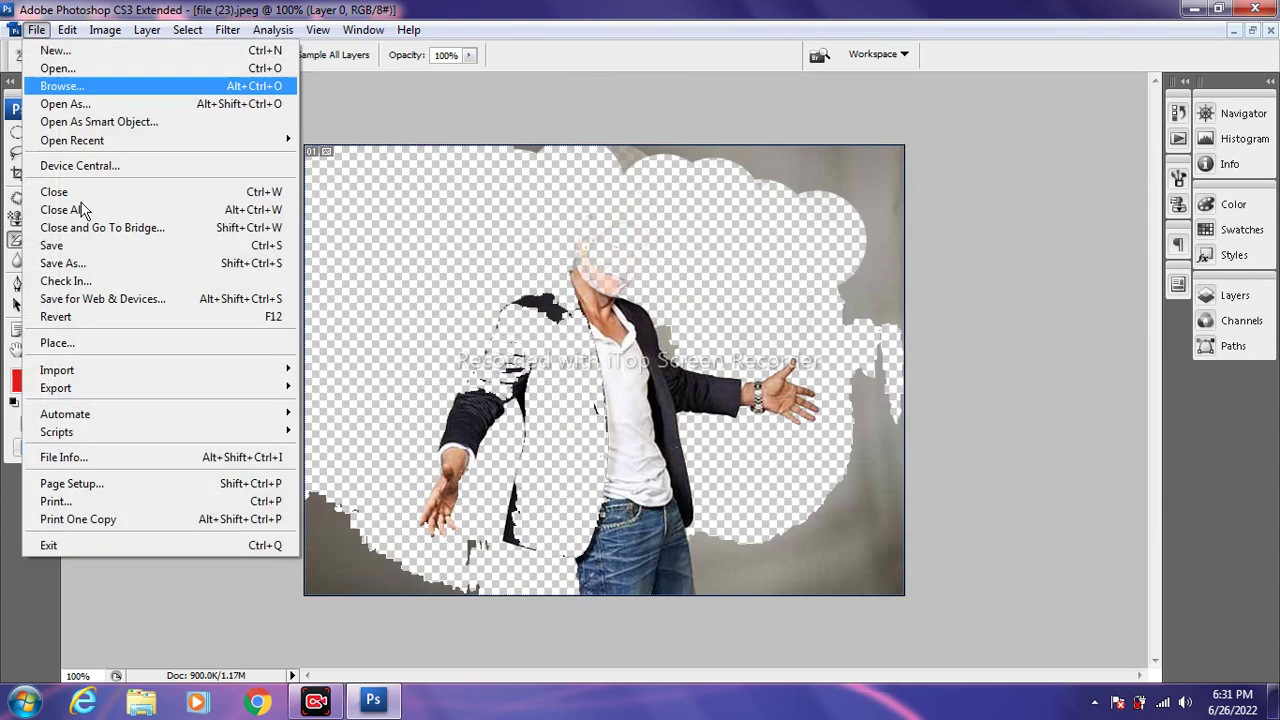
click(90, 316)
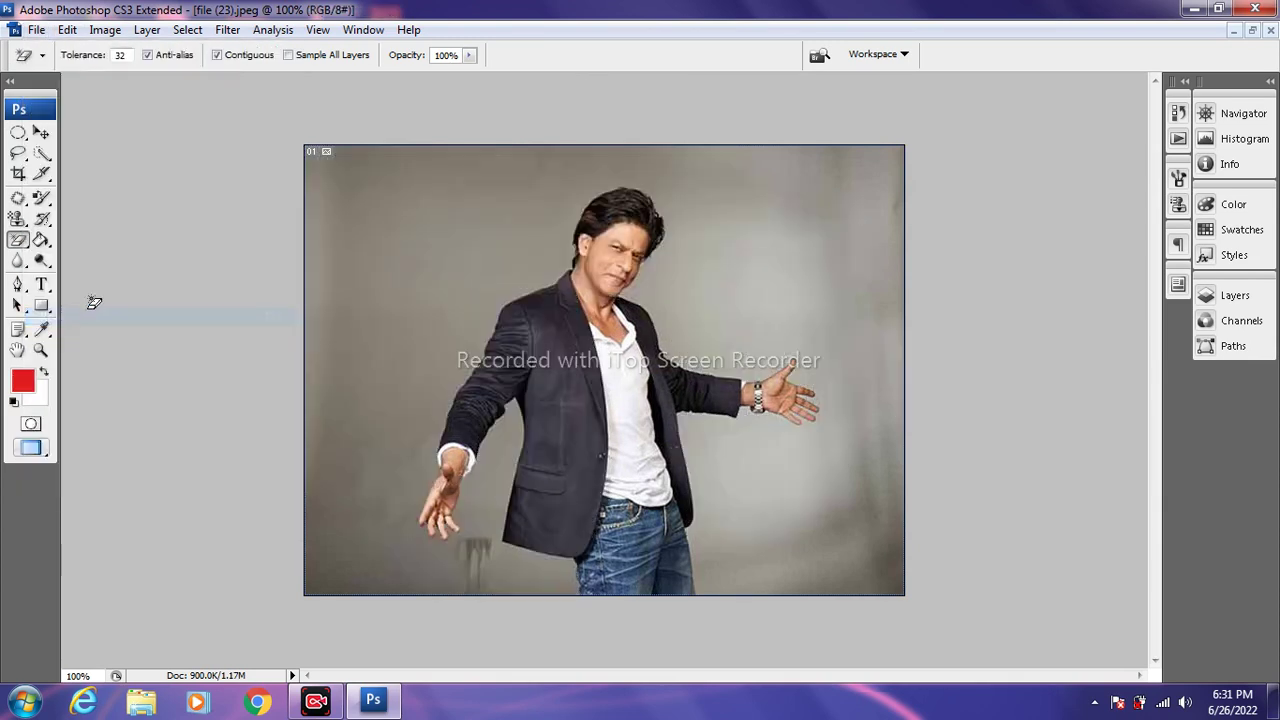
click(41, 242)
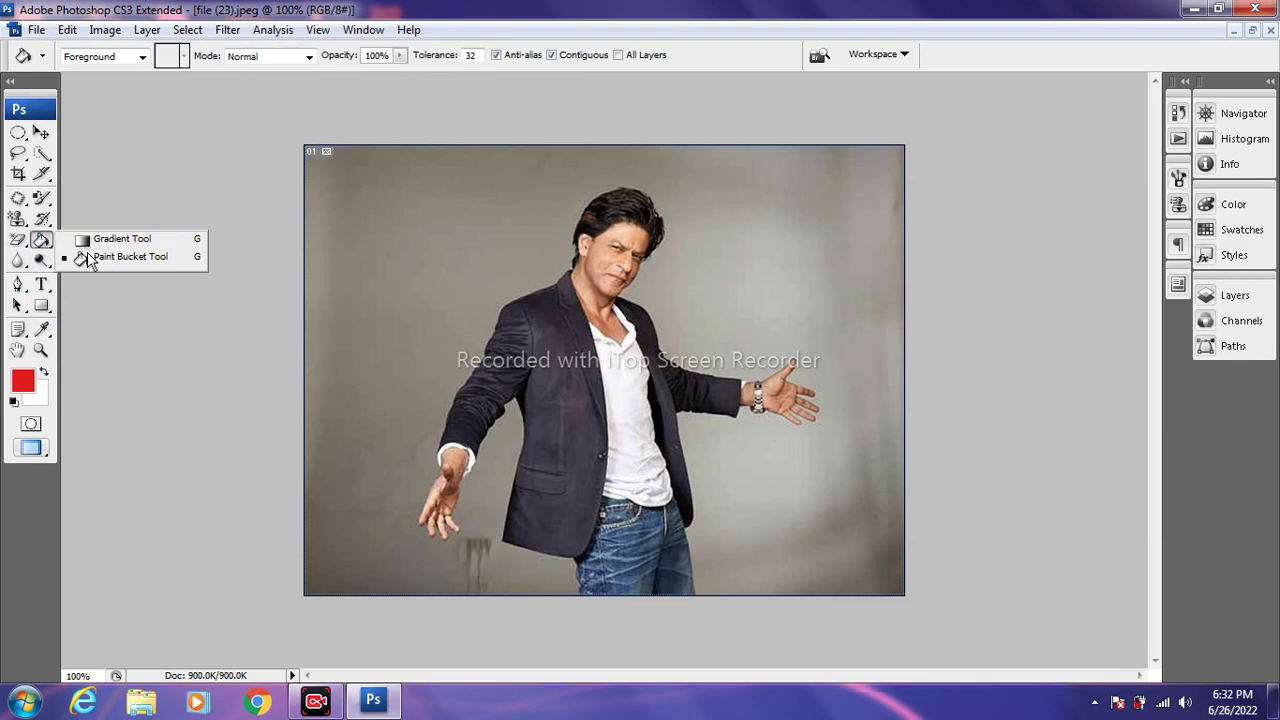
click(21, 244)
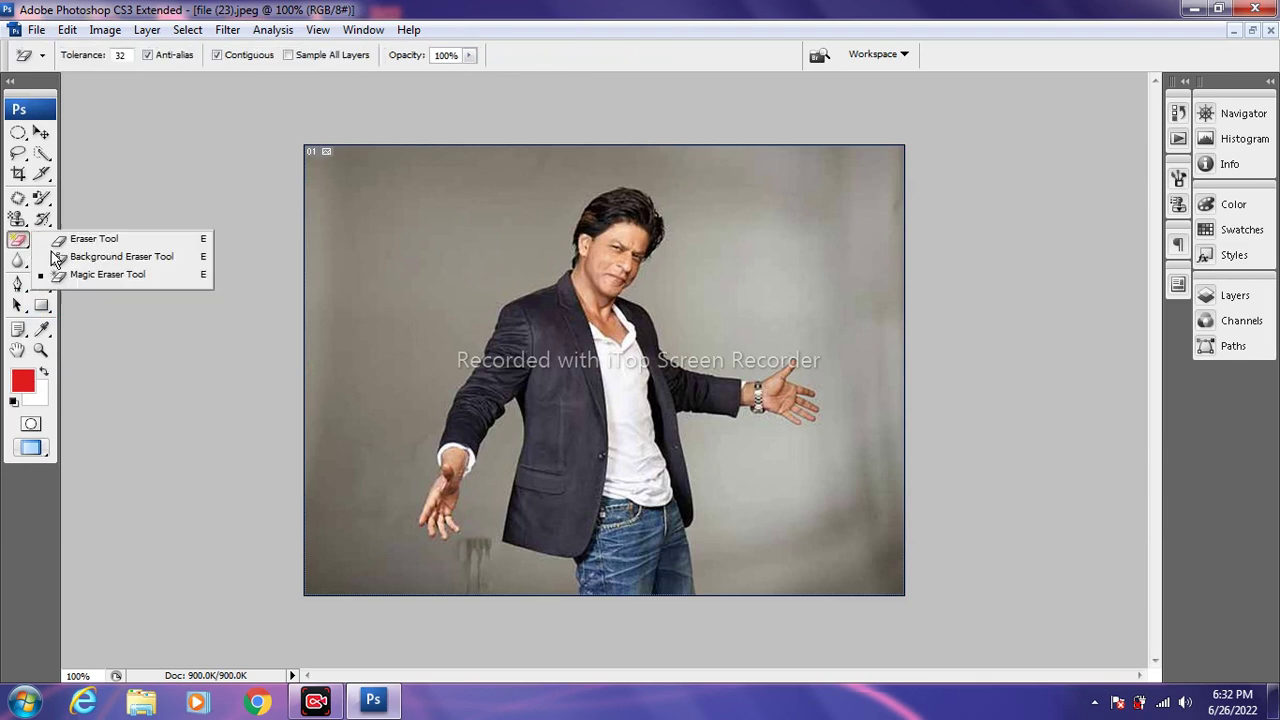
Lighten the man's face and both hands in file (23).jpeg with the Dodge Tool at 65 px, Midtones range and 50% exposure.
click(41, 261)
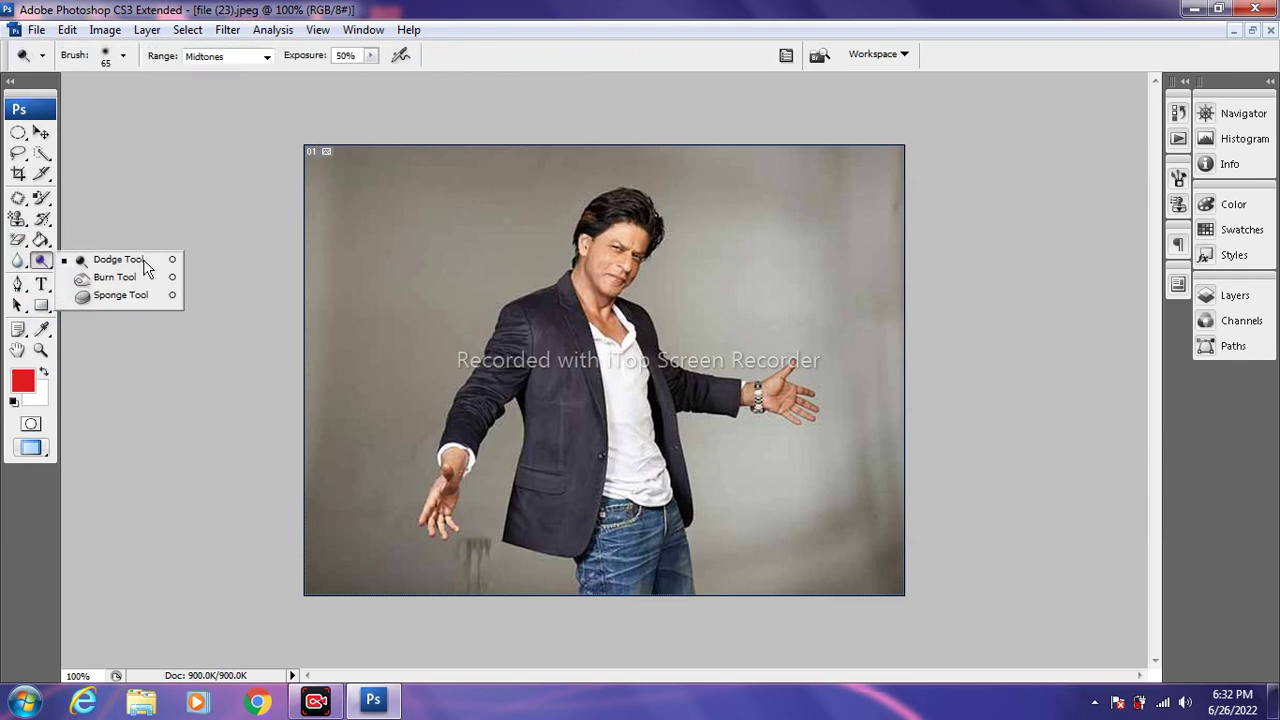
click(142, 262)
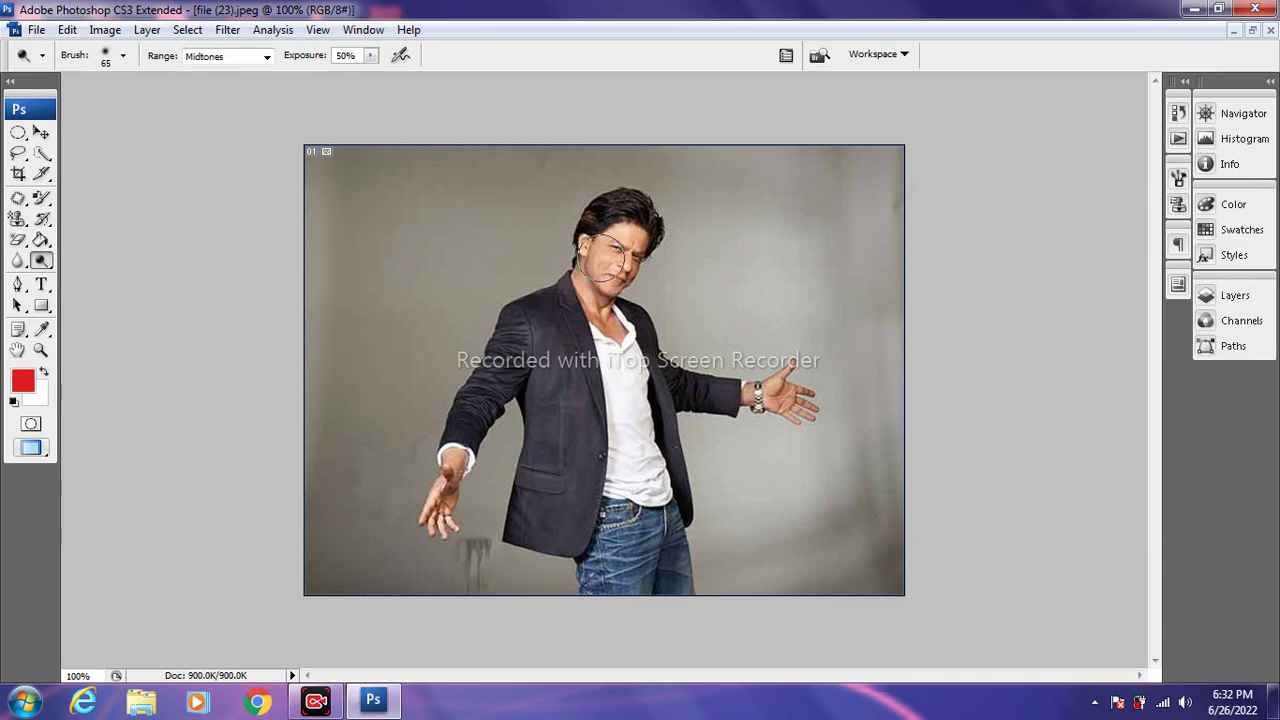
mouse_move(619, 244)
mouse_down()
mouse_move(615, 298)
mouse_move(630, 295)
mouse_up()
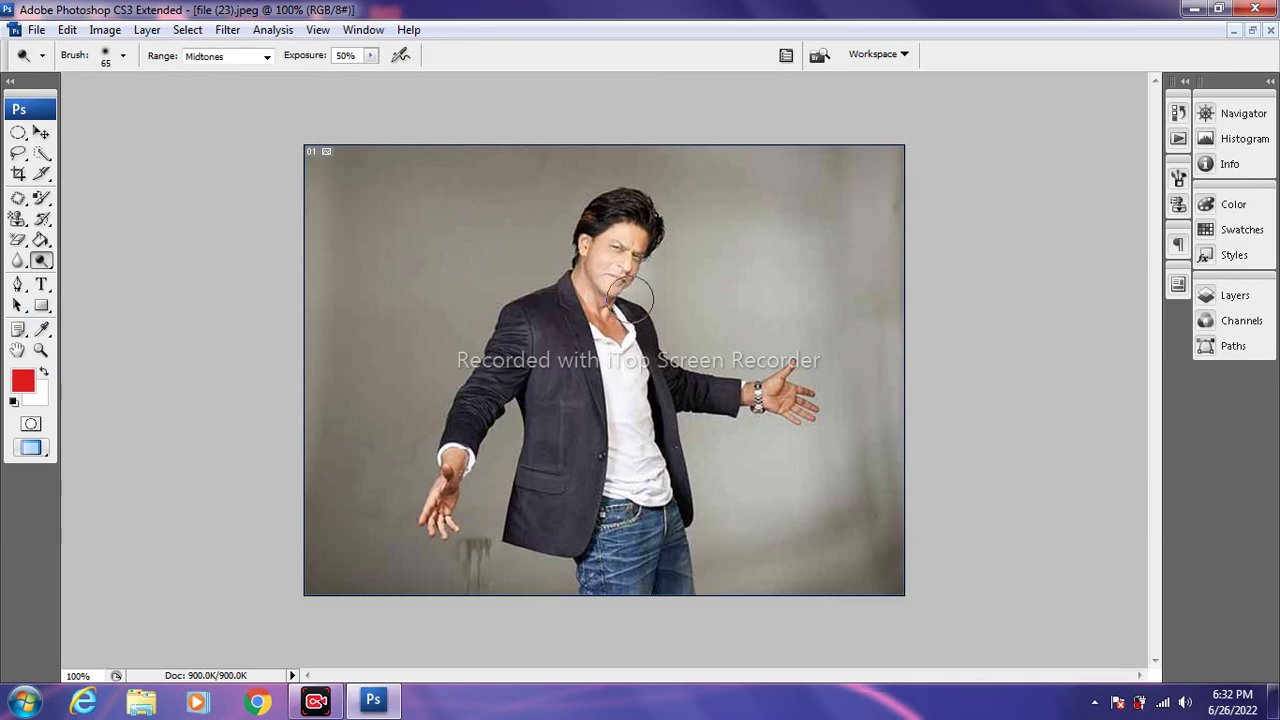
mouse_move(741, 362)
mouse_down()
mouse_move(790, 400)
mouse_move(735, 407)
mouse_up()
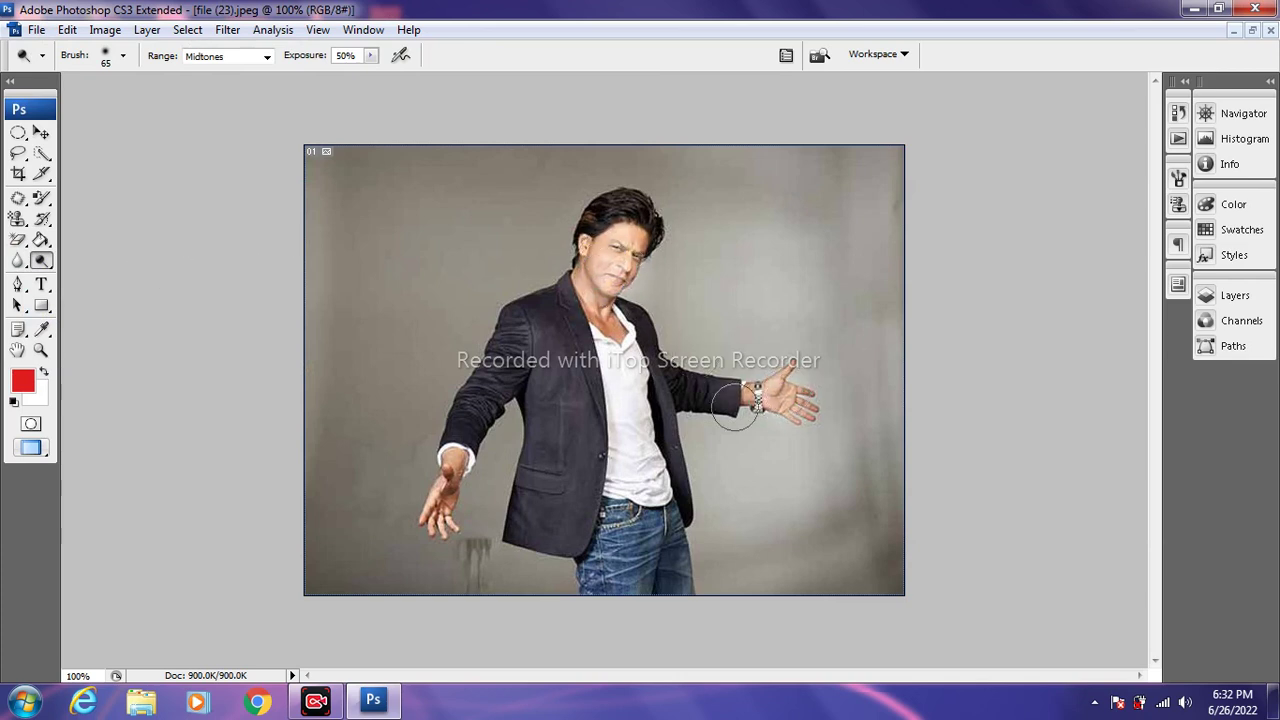
drag(458, 477, 434, 514)
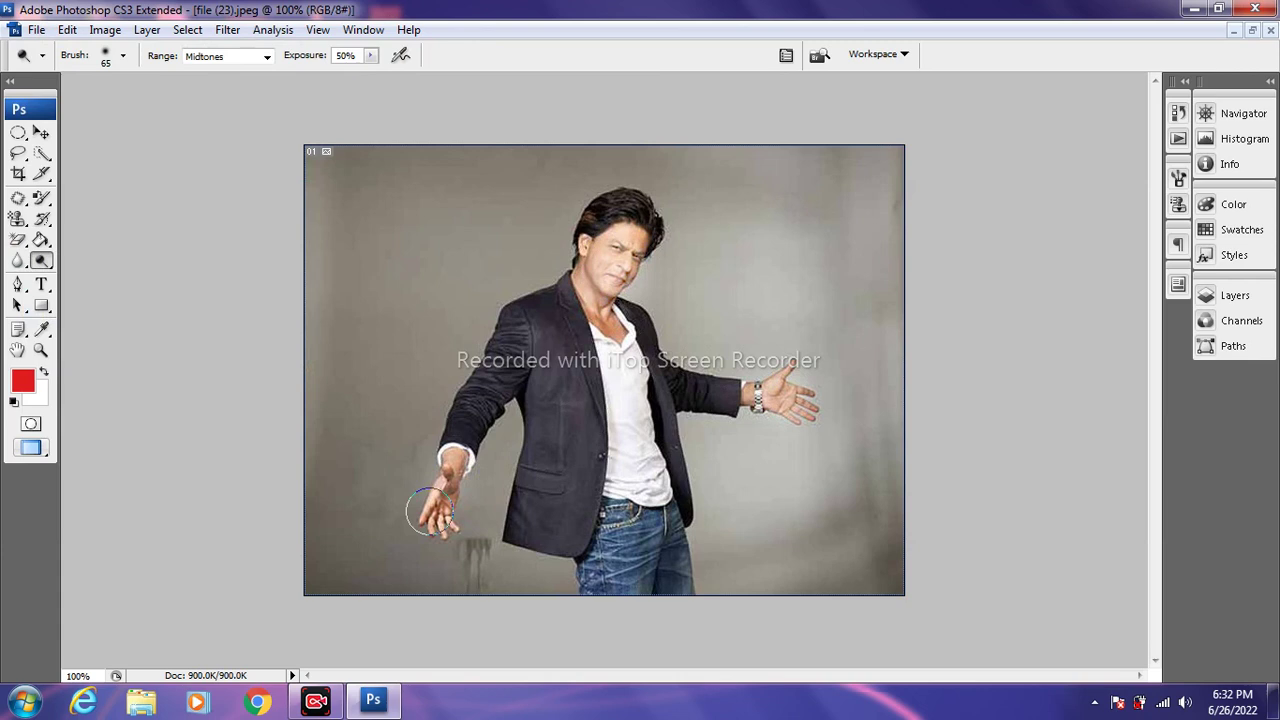
Open the photo file (21) from the shahrukh khan folder.
click(36, 30)
click(45, 70)
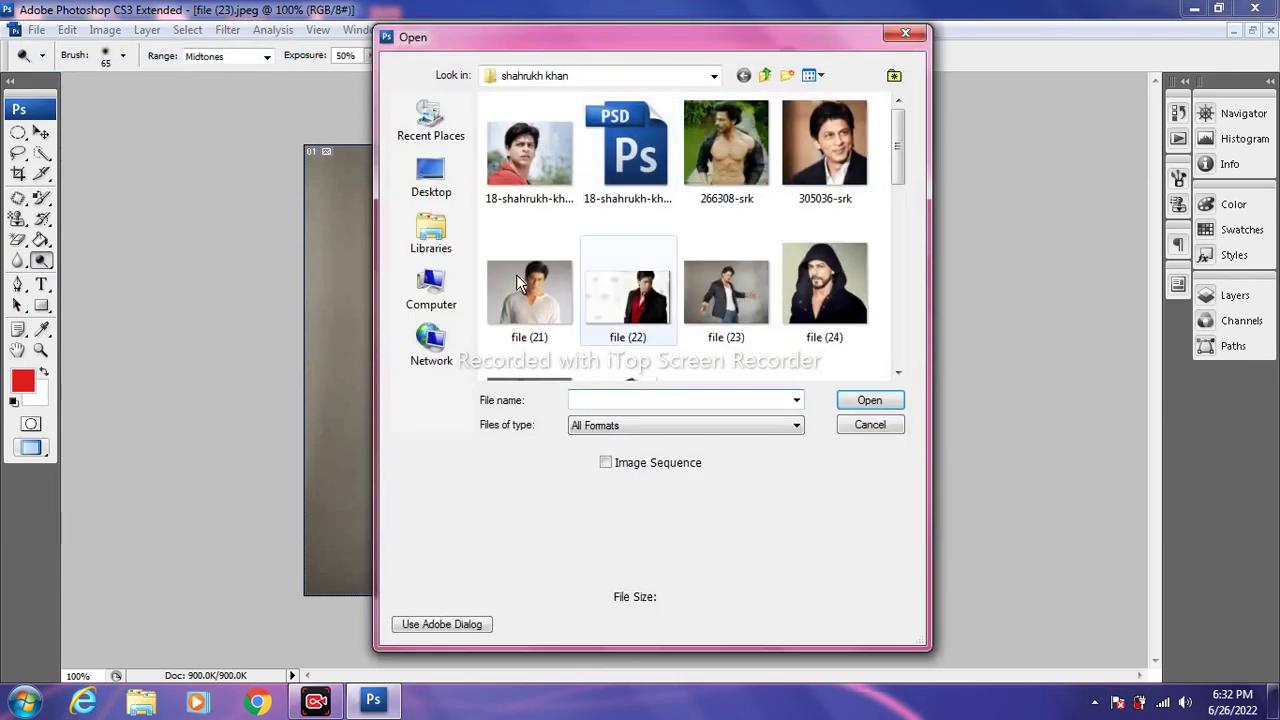
double_click(565, 300)
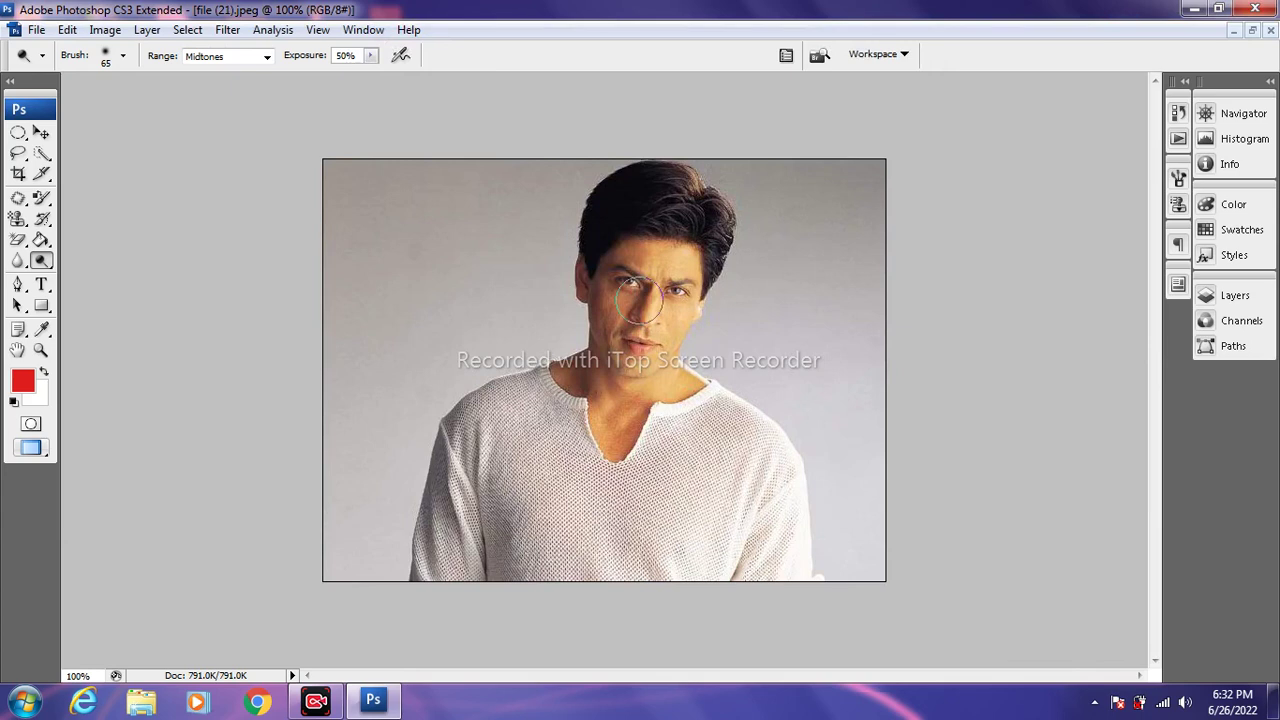
Lighten the man's face in file (21).jpeg with the Dodge Tool at 65 px, and revert the photo.
mouse_move(640, 298)
mouse_down()
mouse_move(645, 331)
mouse_move(671, 264)
mouse_move(626, 276)
mouse_move(598, 350)
mouse_move(590, 400)
mouse_move(611, 436)
mouse_move(657, 390)
mouse_move(668, 278)
mouse_move(640, 274)
mouse_move(615, 336)
mouse_move(630, 287)
mouse_move(660, 307)
mouse_up()
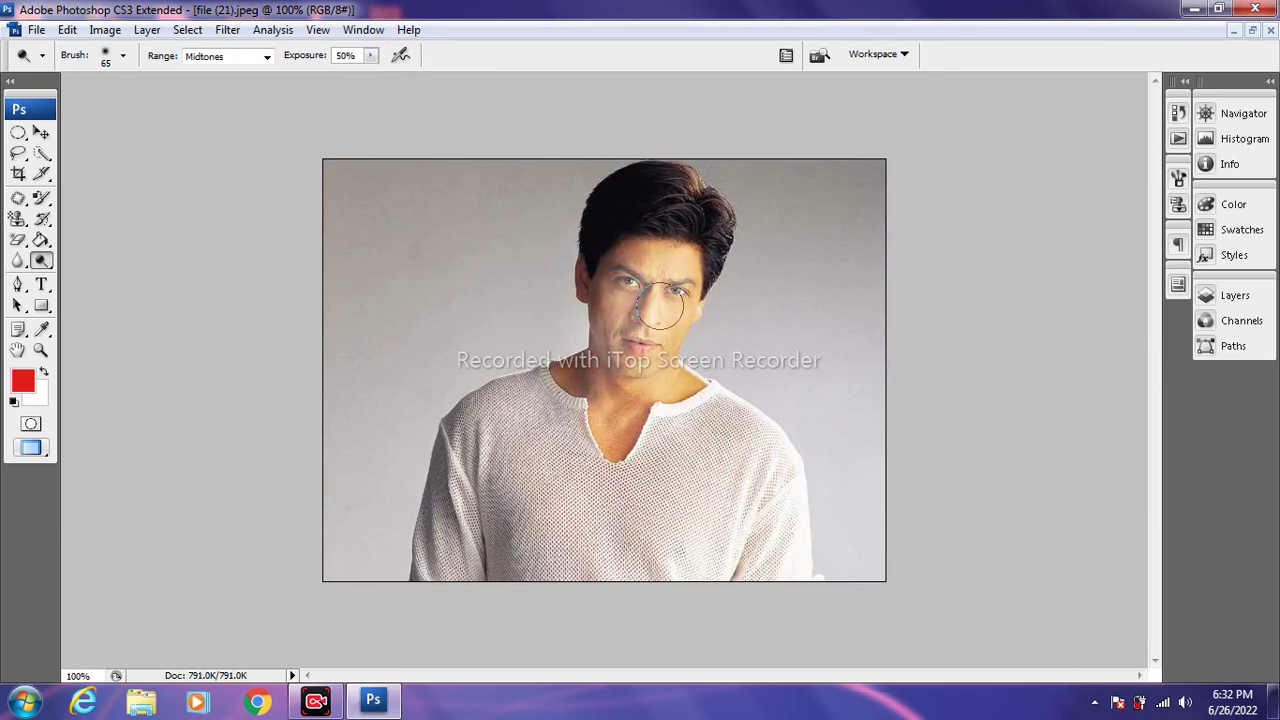
click(37, 29)
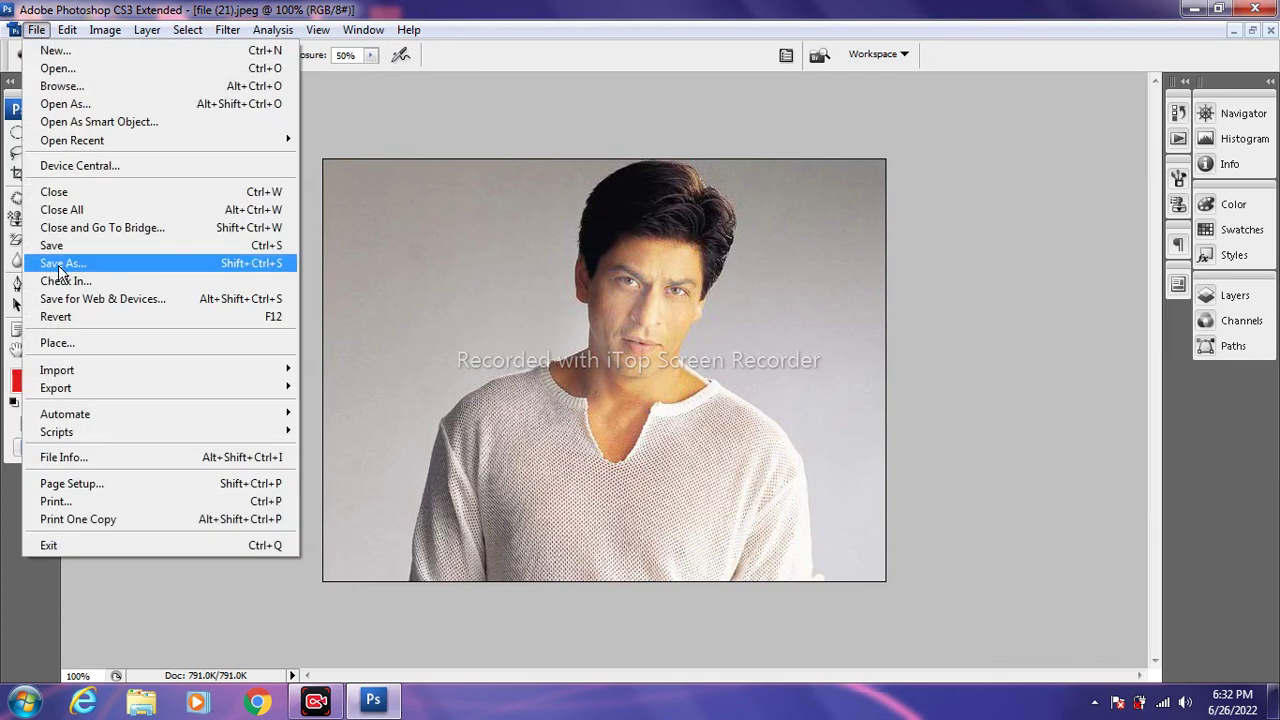
click(50, 318)
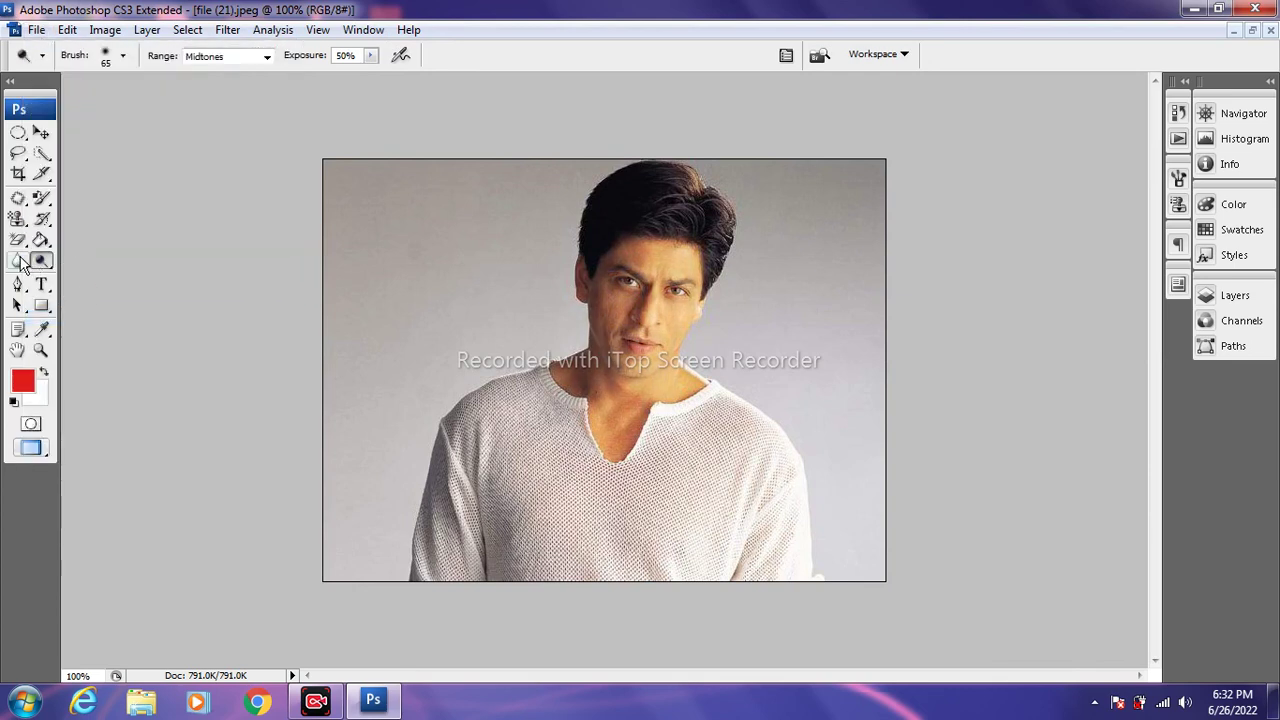
Pick the Burn Tool and open photo a from the Kareena Kapoor folder inside BollyWood Actress.
right_click(41, 262)
click(115, 294)
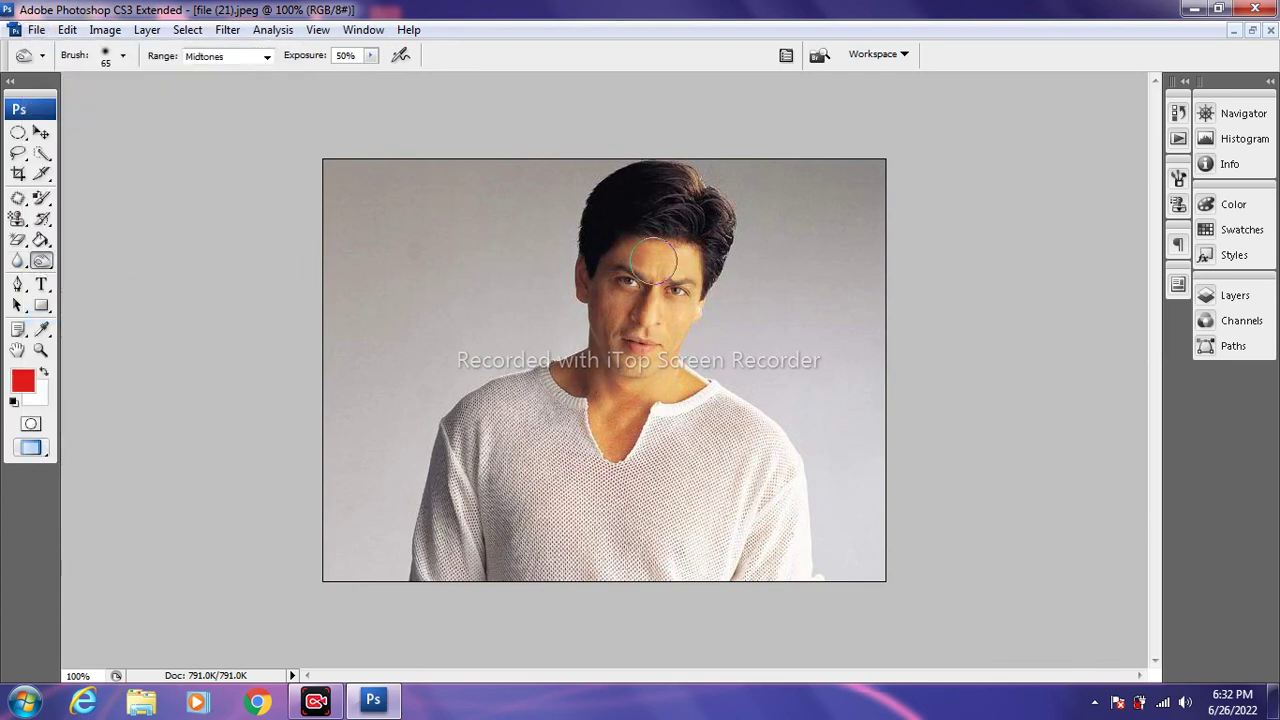
click(36, 29)
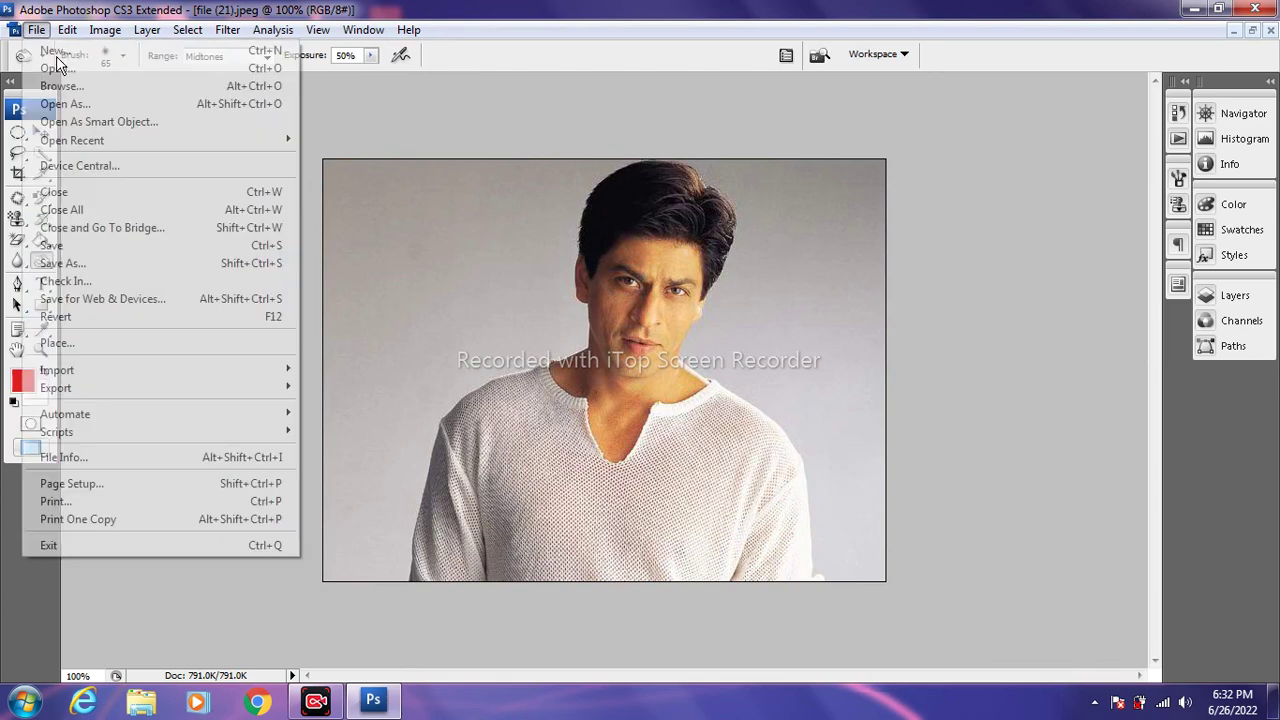
click(60, 64)
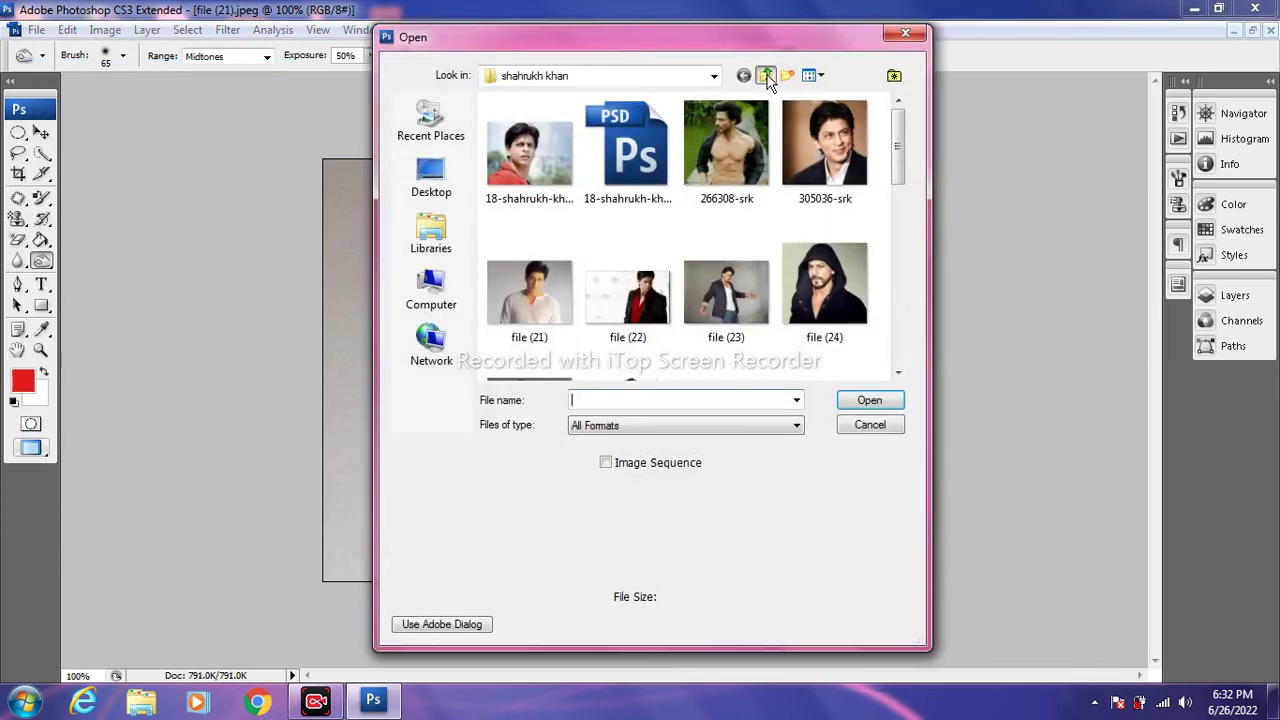
click(766, 77)
click(766, 77)
double_click(589, 159)
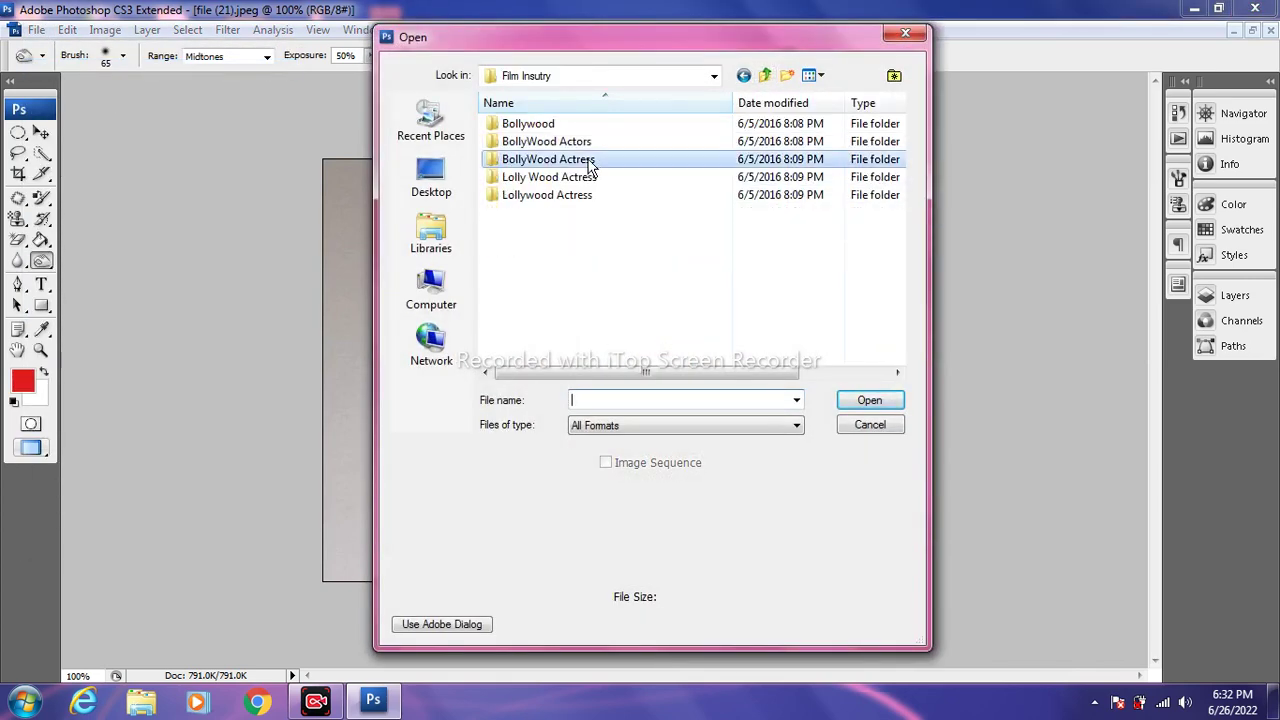
double_click(560, 159)
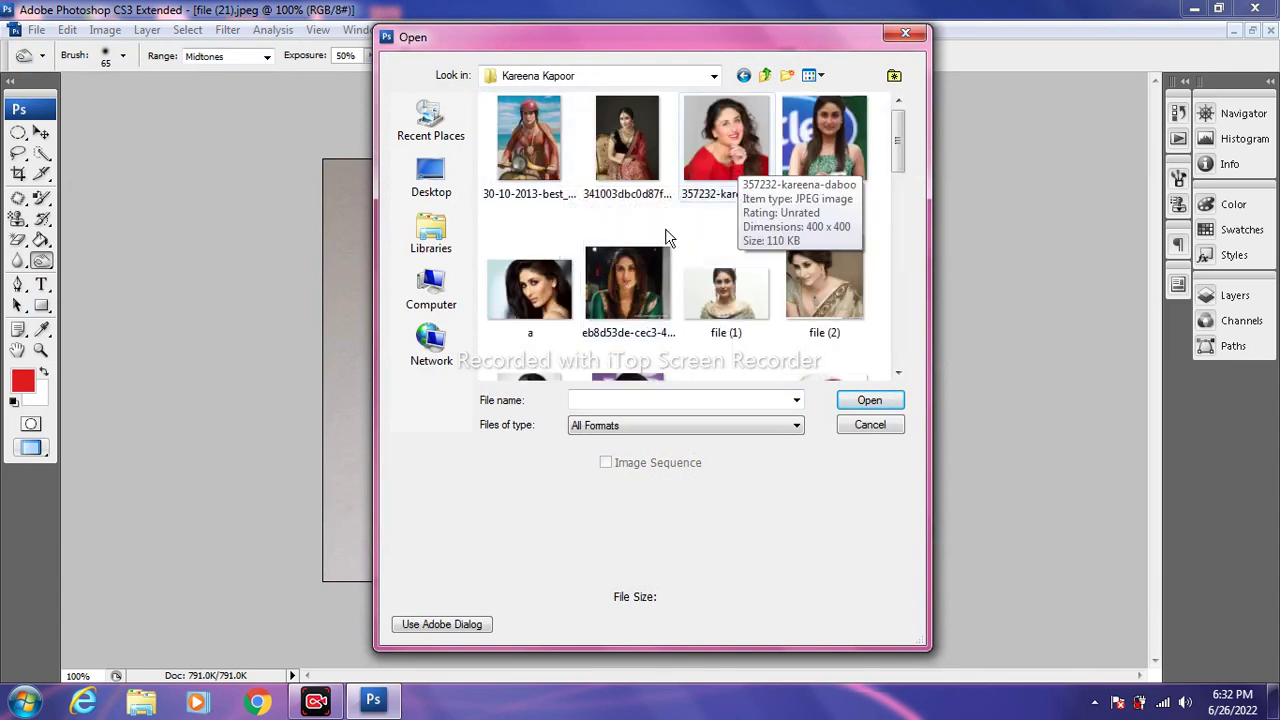
double_click(532, 278)
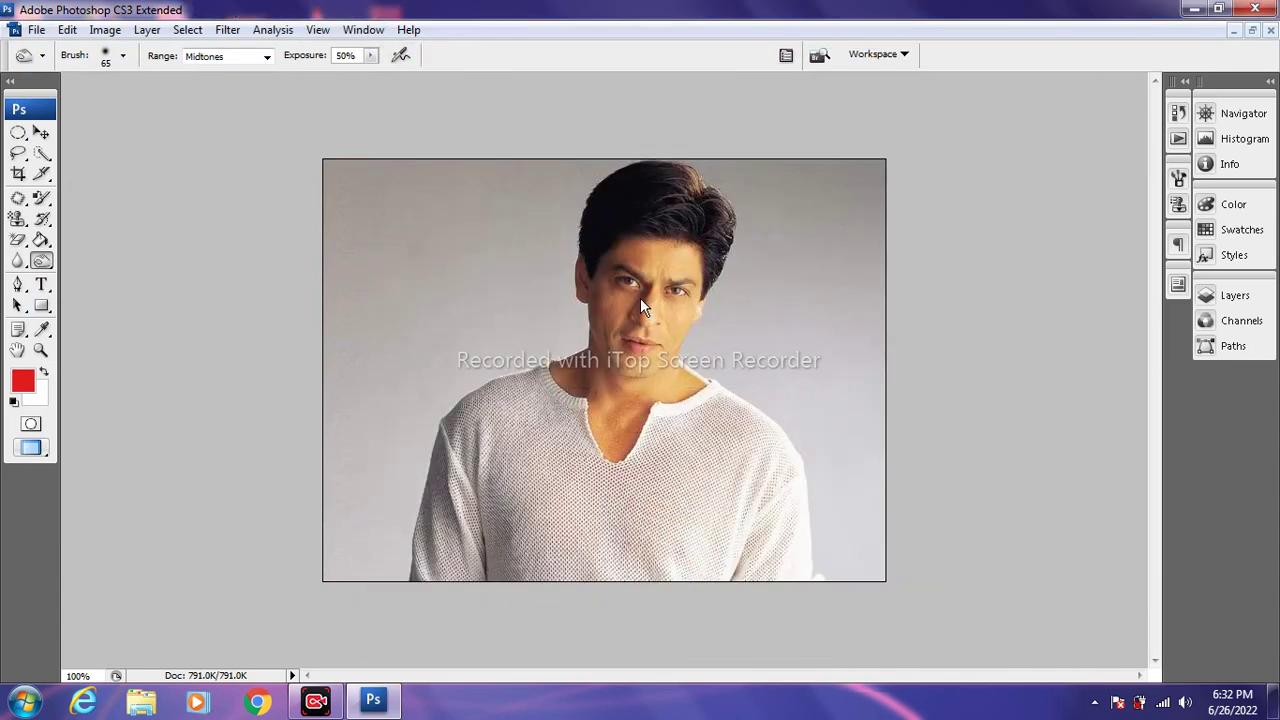
Darken the woman's cheek with the Burn Tool at 95 px, Midtones range and 50% exposure, and revert the photo.
click(123, 57)
click(134, 105)
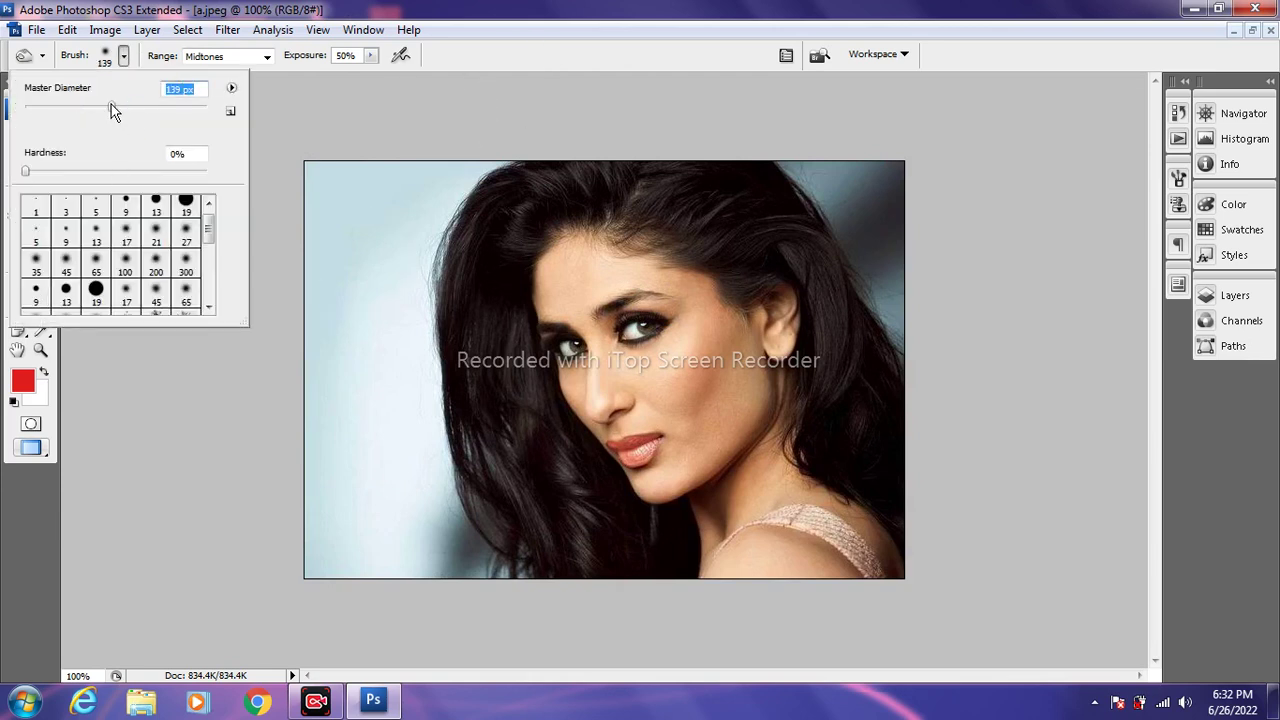
click(568, 23)
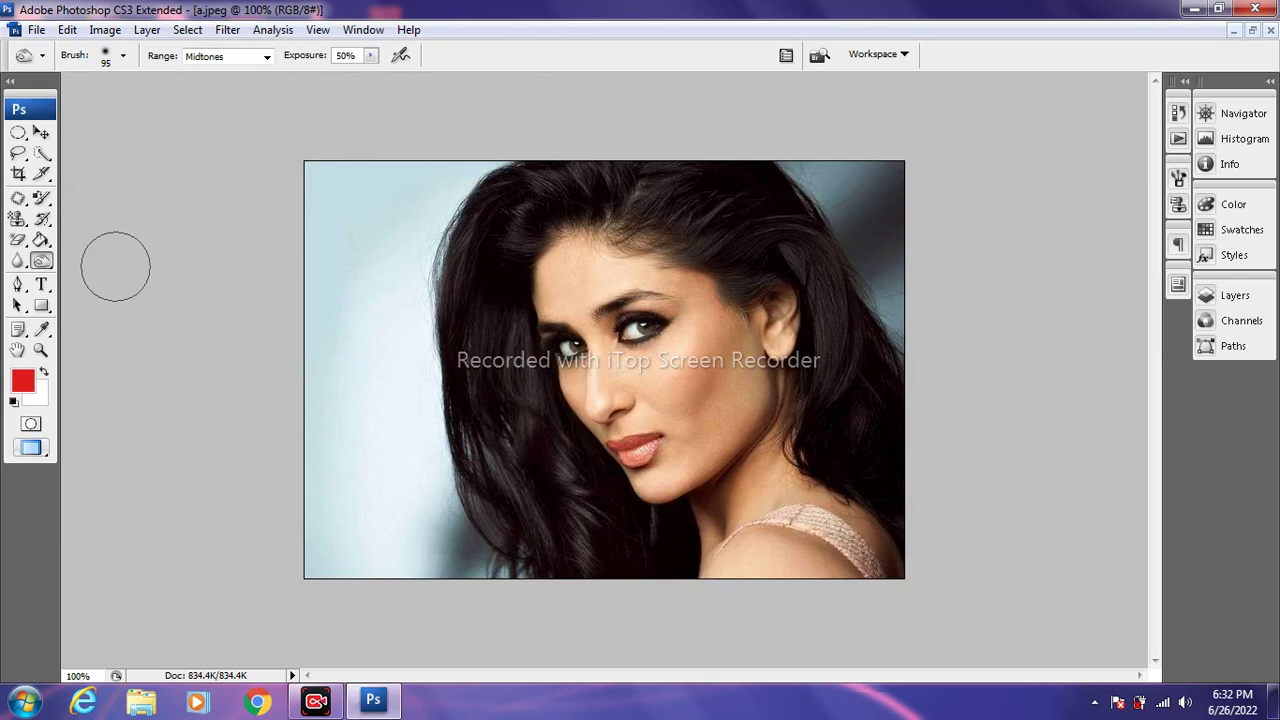
click(42, 262)
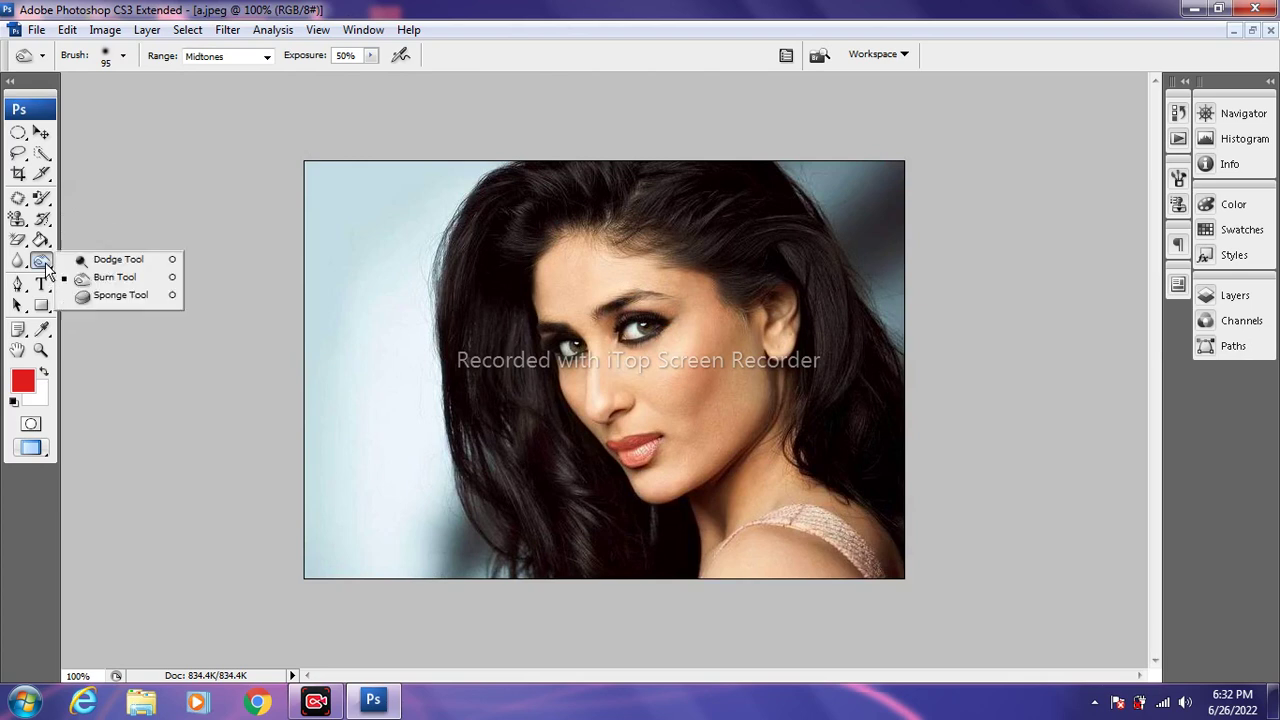
click(112, 276)
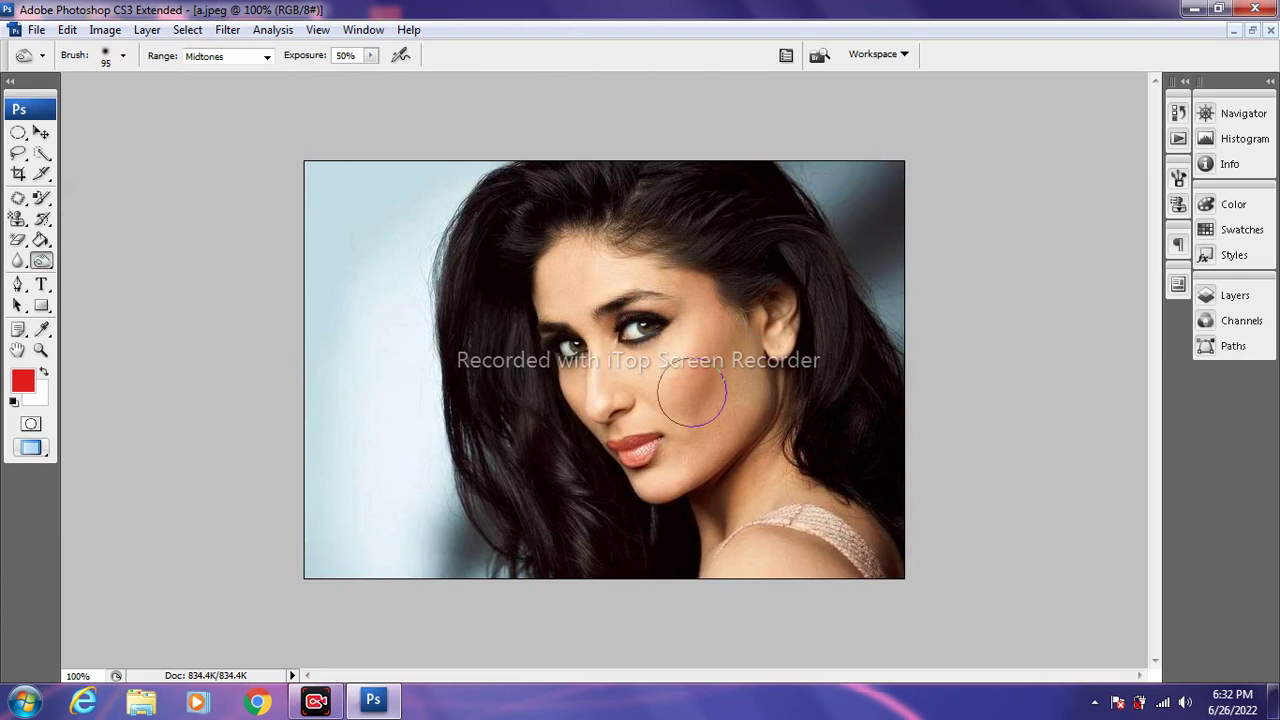
drag(710, 337, 682, 425)
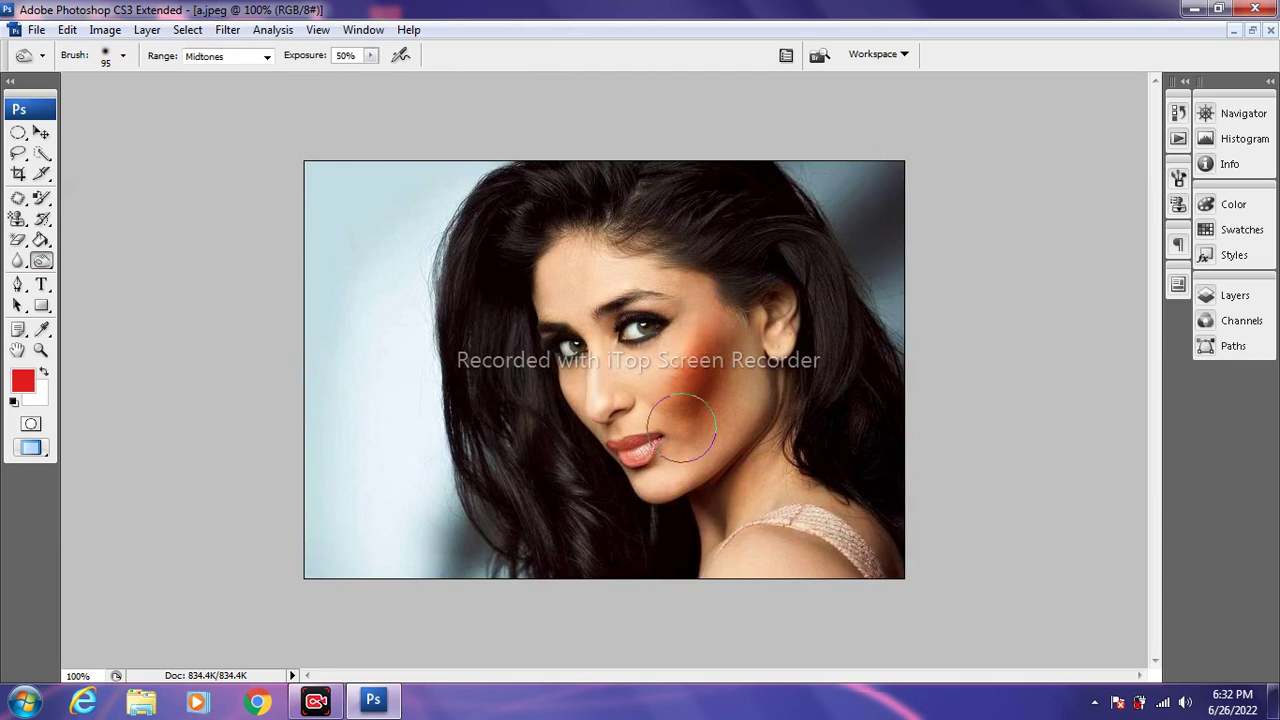
click(37, 30)
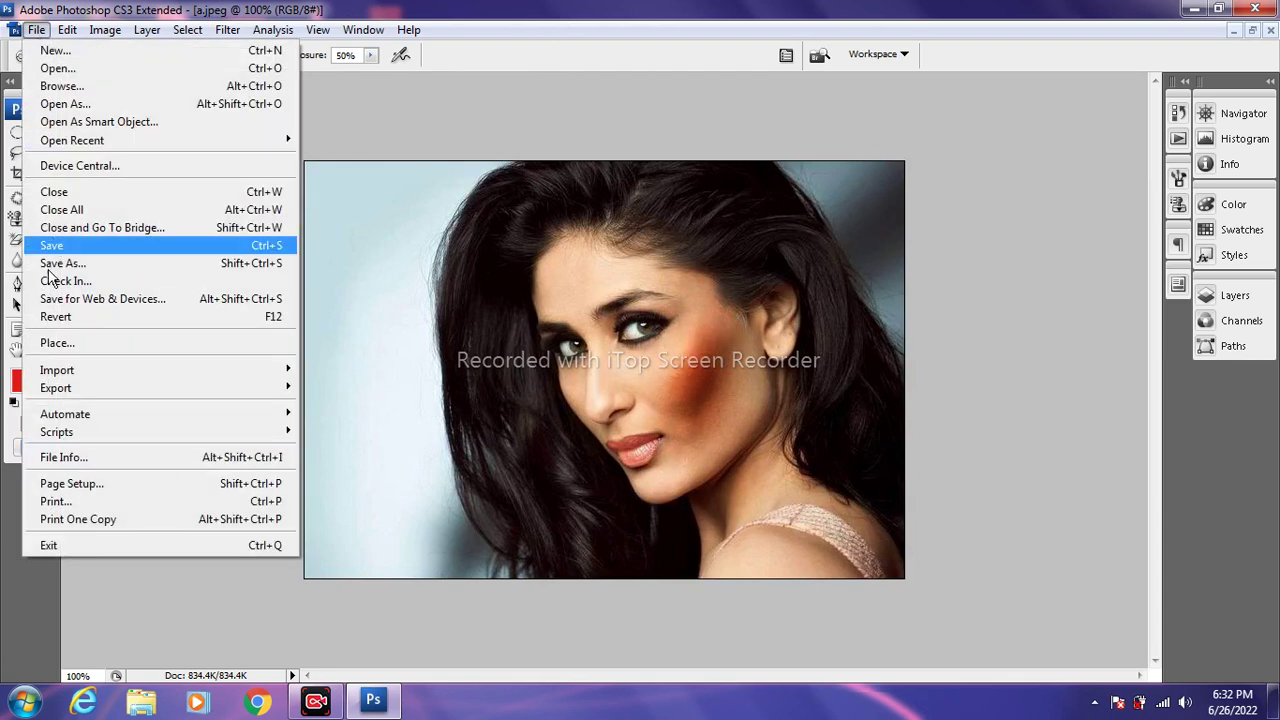
click(68, 318)
Desaturate the woman's cheek and forehead with the Sponge Tool at 65 px and 50% flow, and revert the photo.
right_click(38, 261)
click(112, 302)
right_click(38, 261)
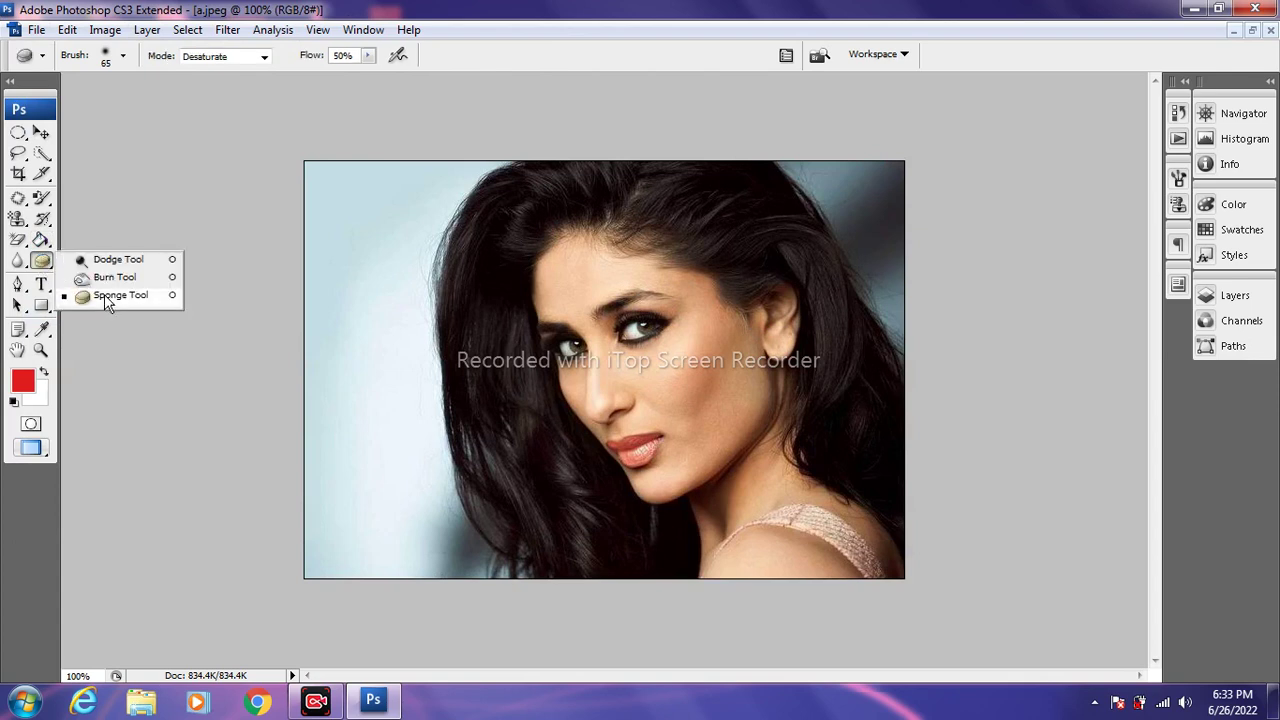
click(645, 341)
mouse_move(687, 359)
mouse_down()
mouse_move(740, 299)
mouse_move(684, 358)
mouse_move(682, 315)
mouse_move(641, 372)
mouse_move(627, 333)
mouse_up()
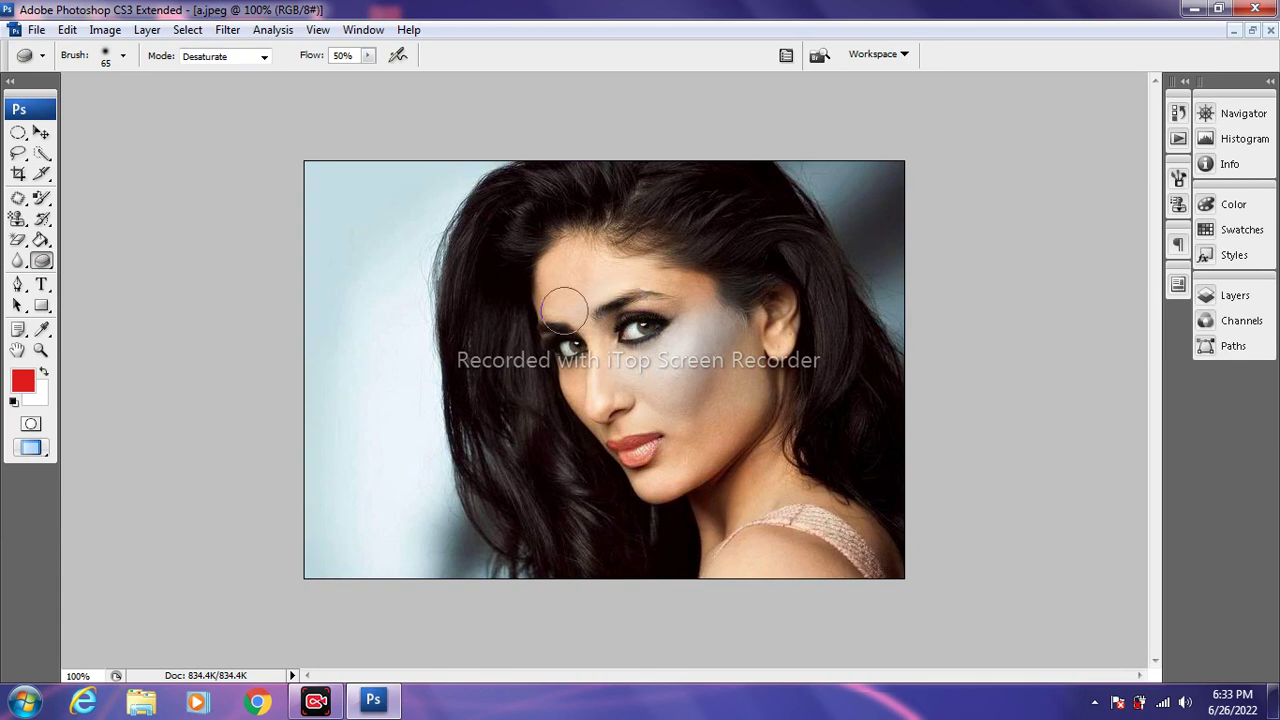
mouse_move(563, 262)
mouse_down()
mouse_move(674, 310)
mouse_move(557, 286)
mouse_move(754, 300)
mouse_up()
click(32, 30)
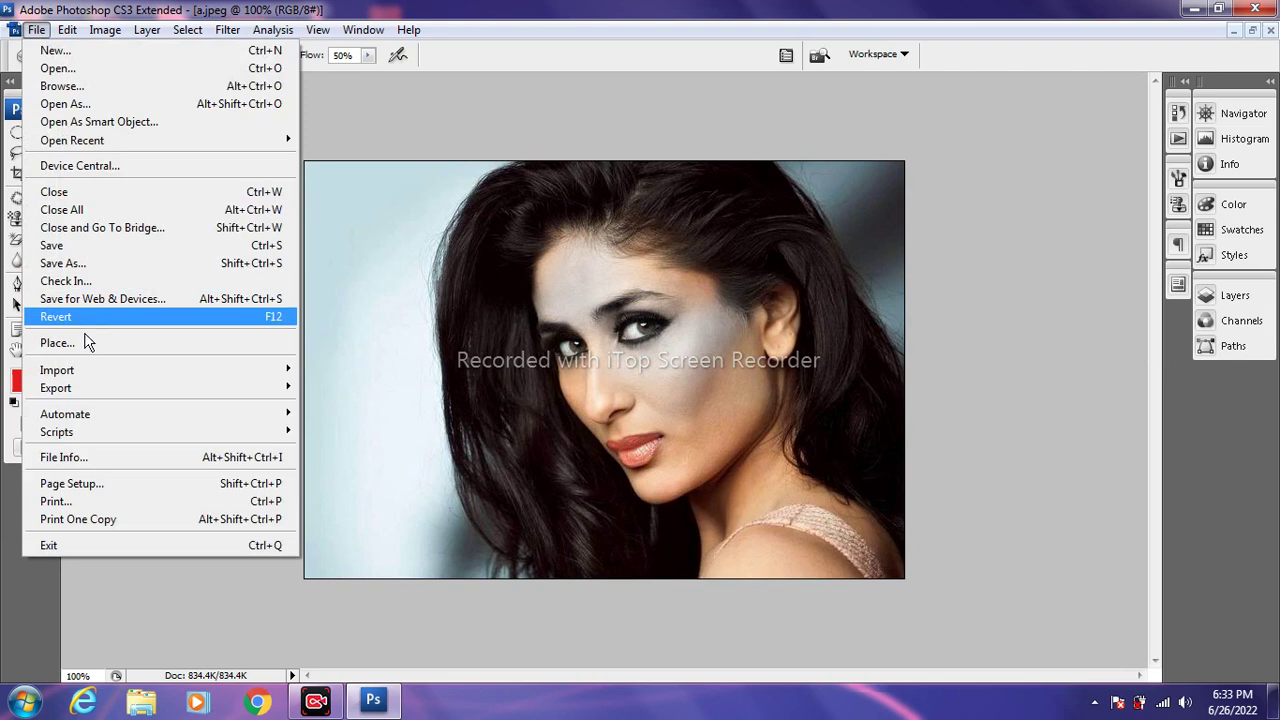
click(82, 316)
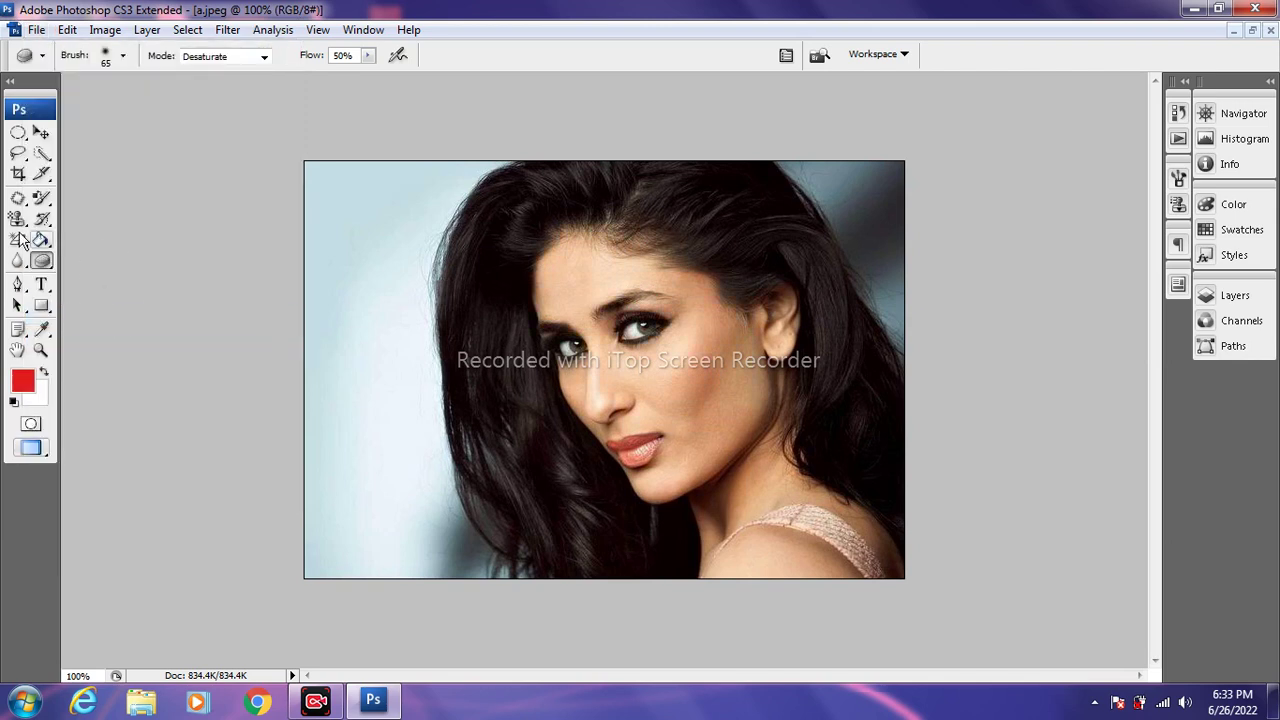
Close a.jpeg and show file (21).jpeg in a maximized window.
click(1270, 31)
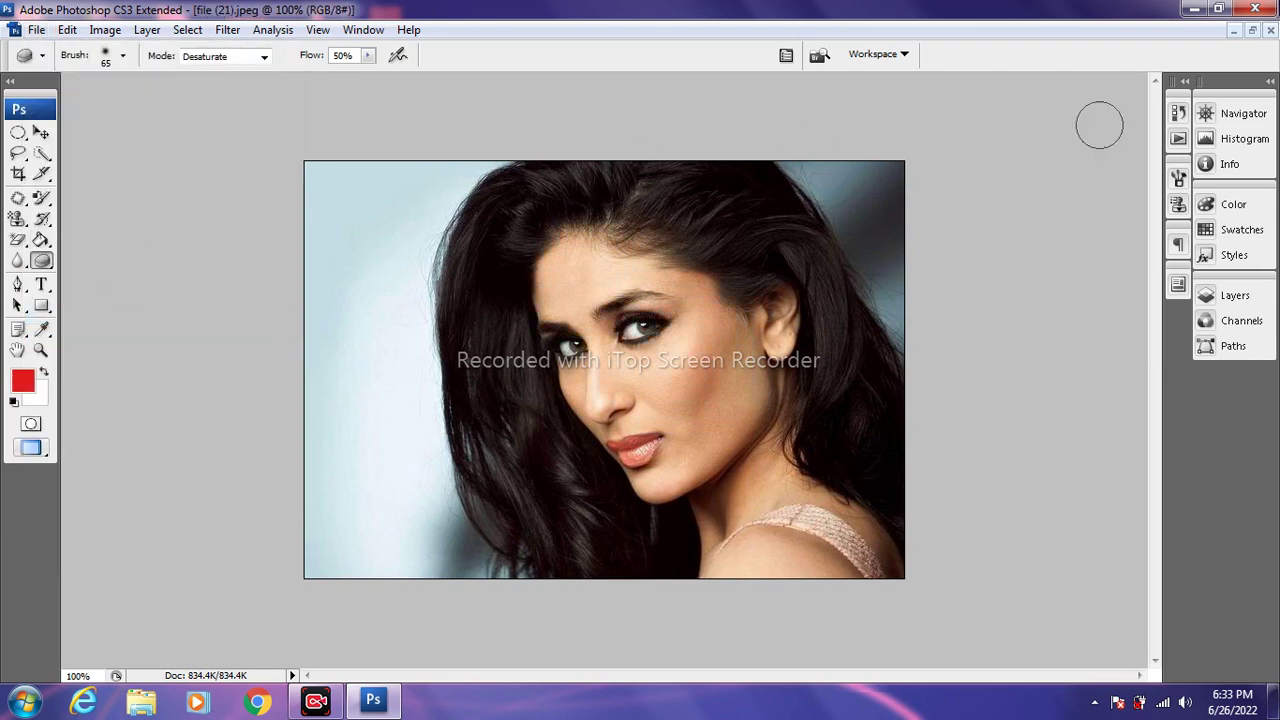
click(1252, 31)
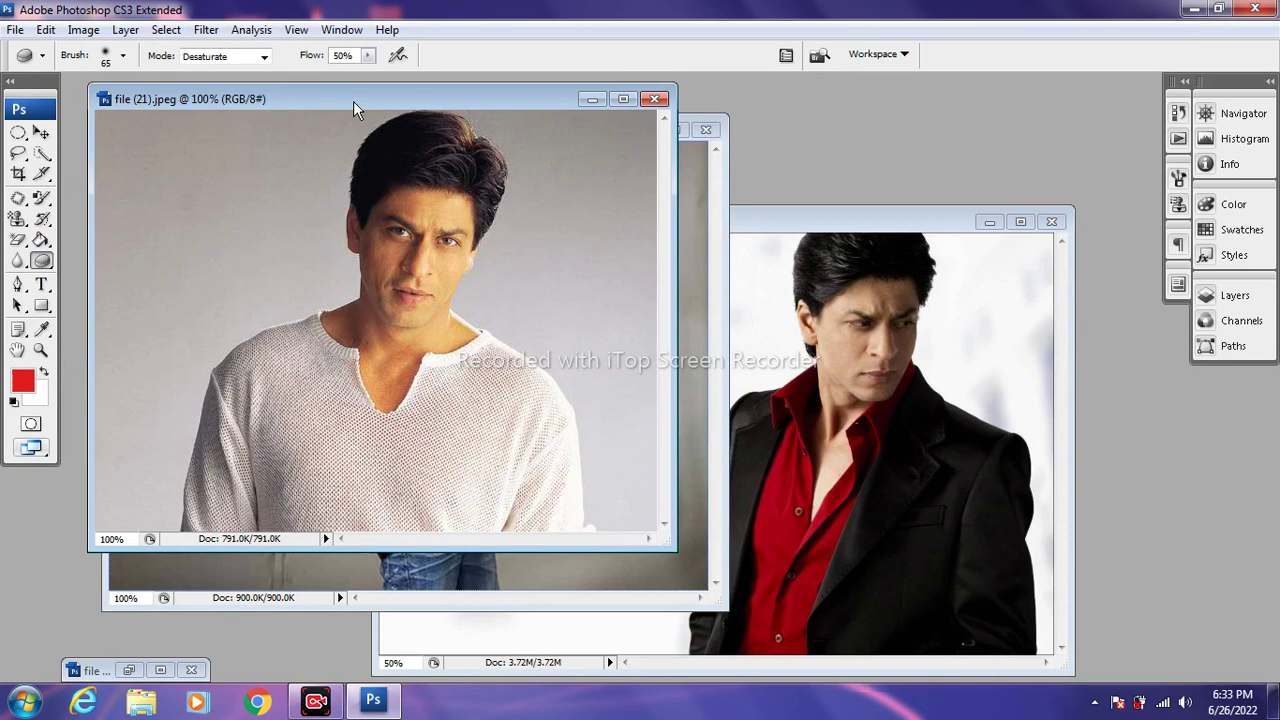
double_click(353, 101)
Blur the man's face with the Blur Tool at 95 px and 50% strength, and revert the photo.
click(17, 262)
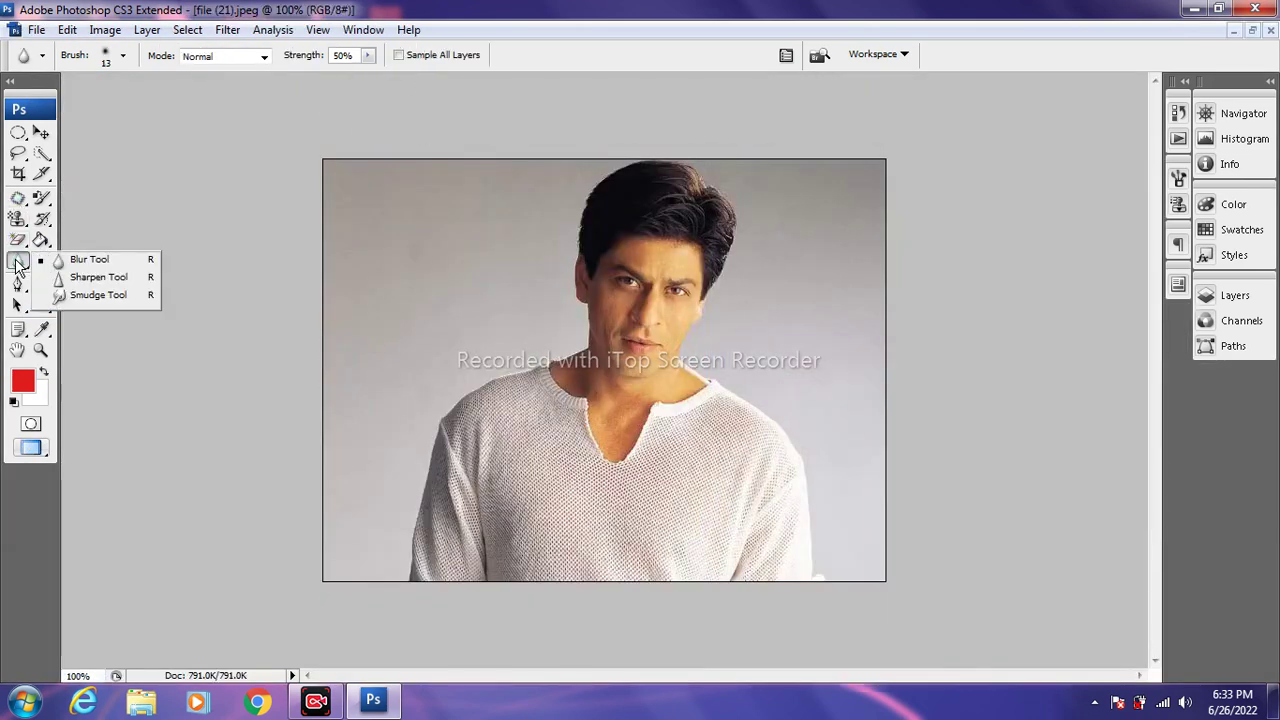
click(100, 262)
click(124, 57)
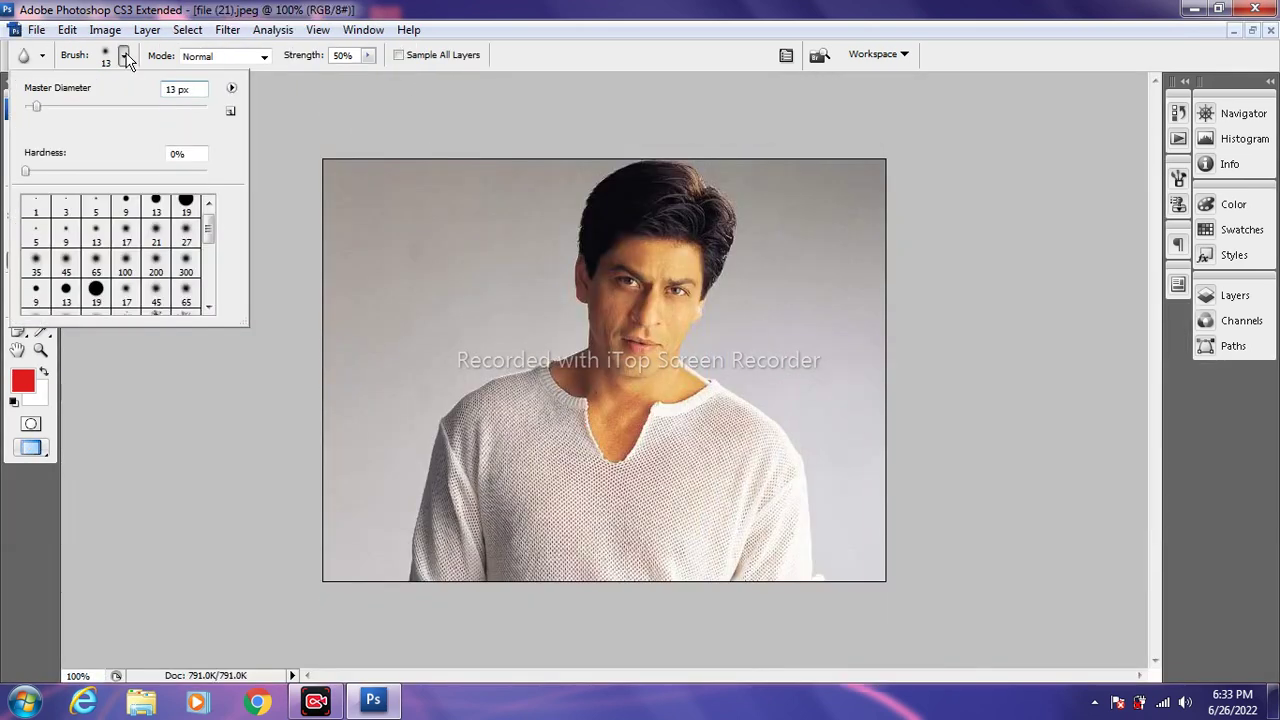
click(111, 109)
click(628, 316)
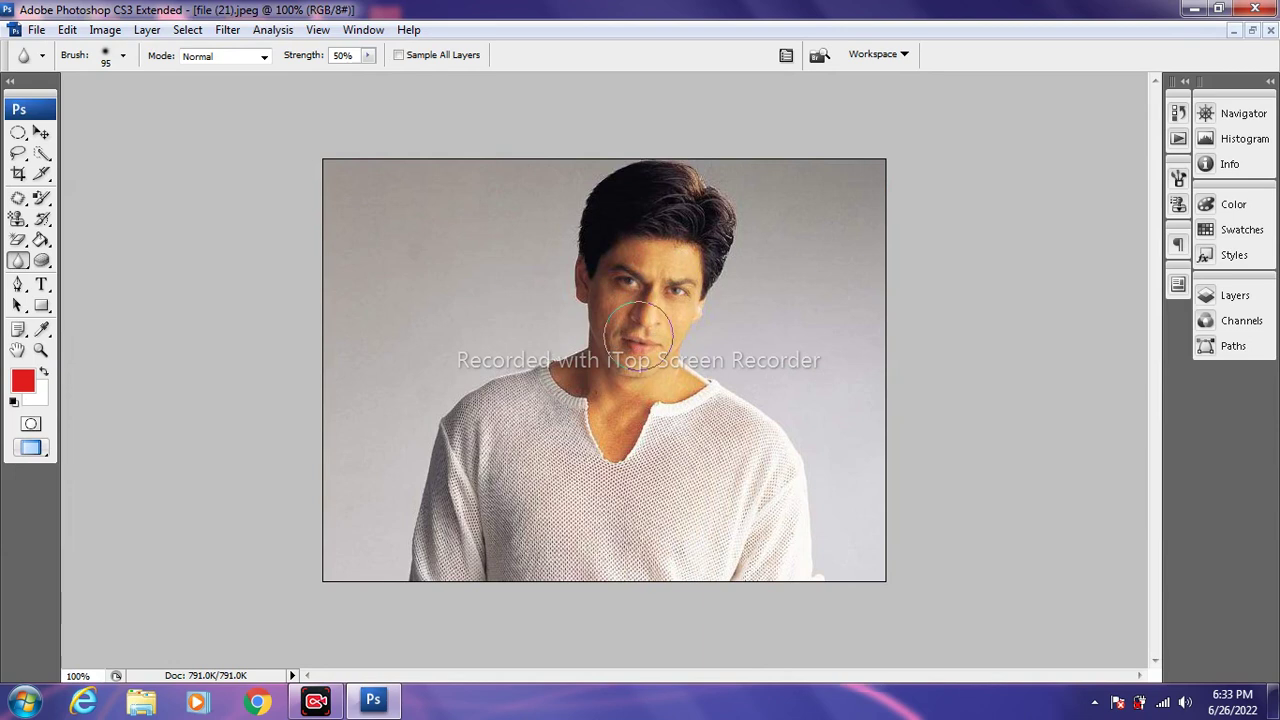
mouse_move(698, 340)
mouse_down()
mouse_move(645, 268)
mouse_move(612, 300)
mouse_move(600, 364)
mouse_up()
click(36, 29)
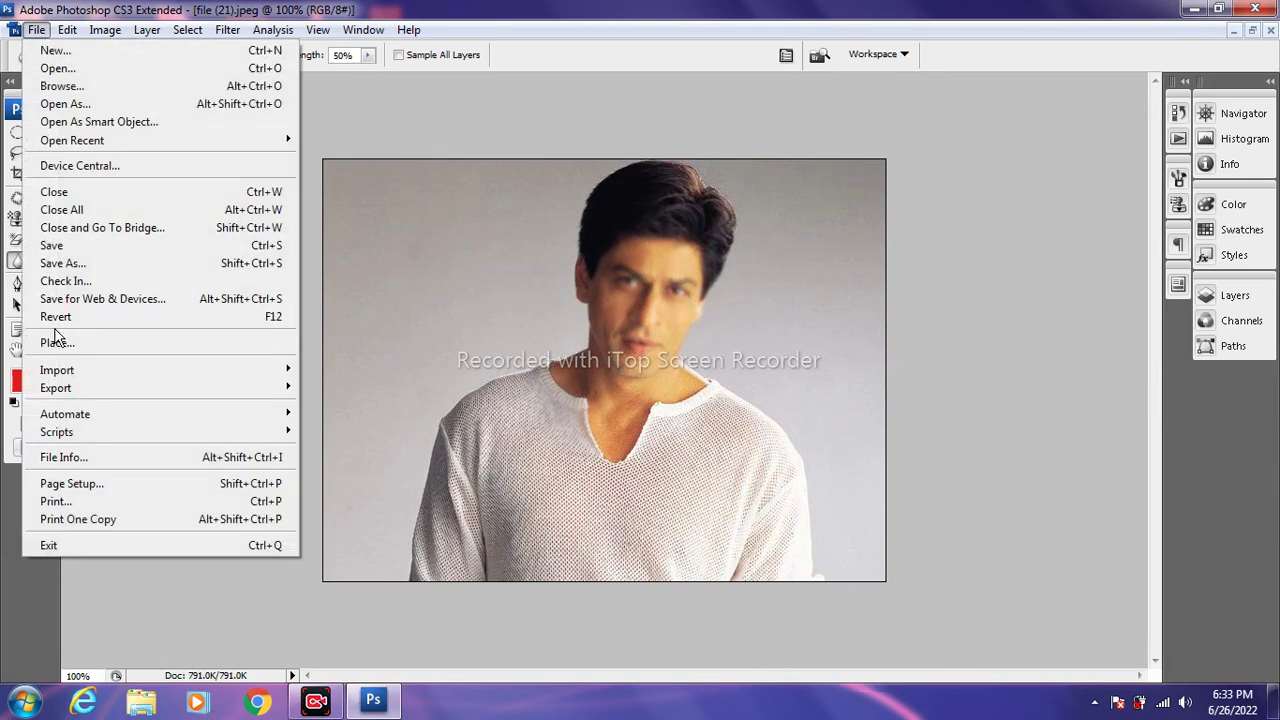
click(60, 318)
Switch from the Blur Tool to the Sharpen Tool.
right_click(16, 262)
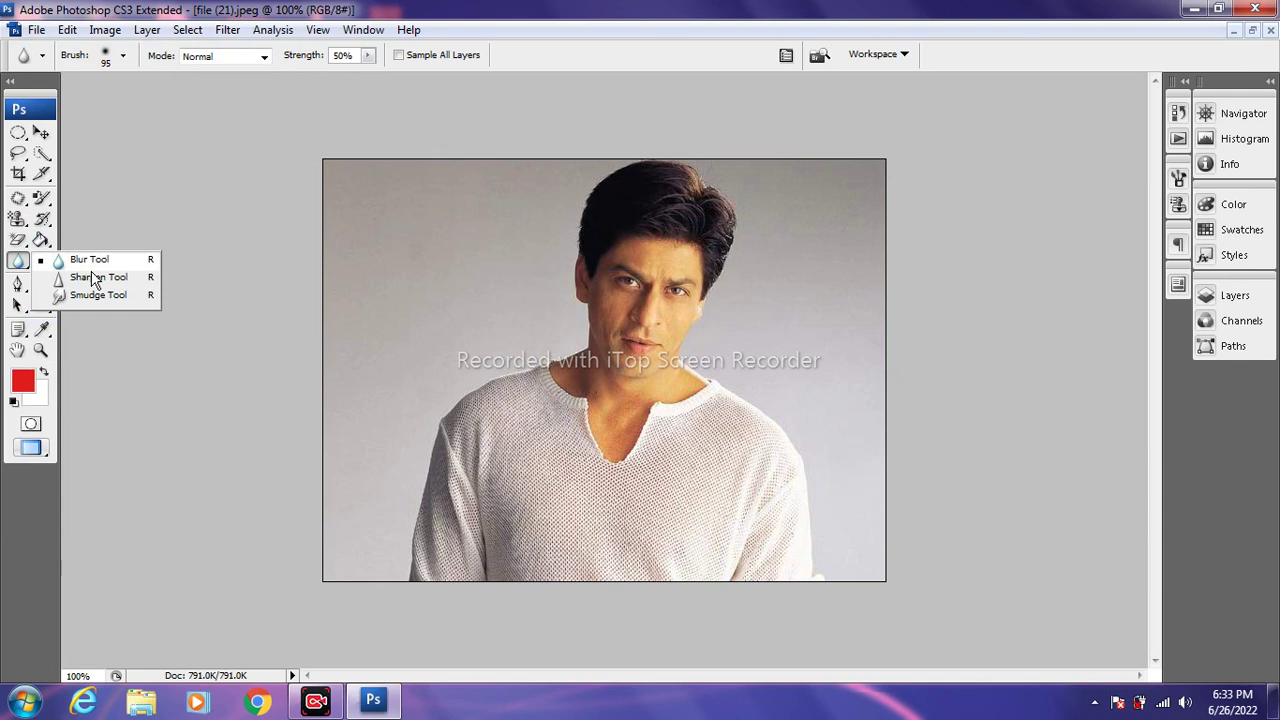
click(88, 276)
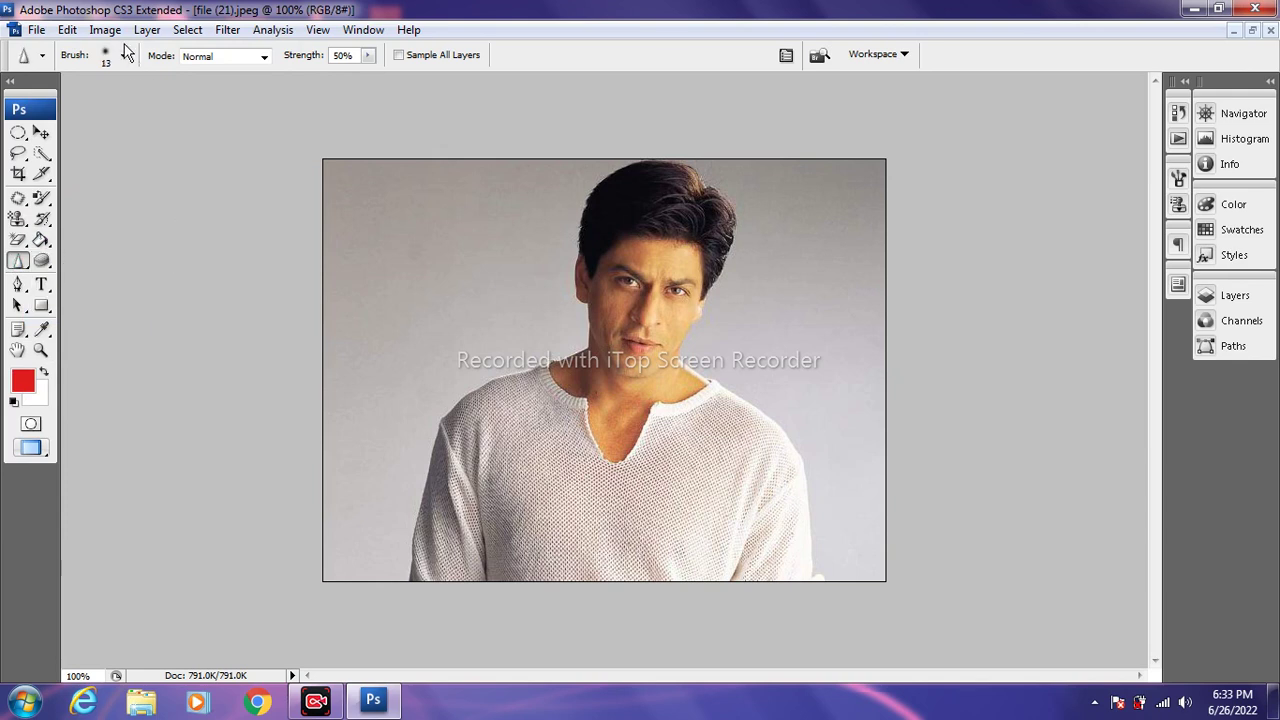
click(30, 31)
click(70, 84)
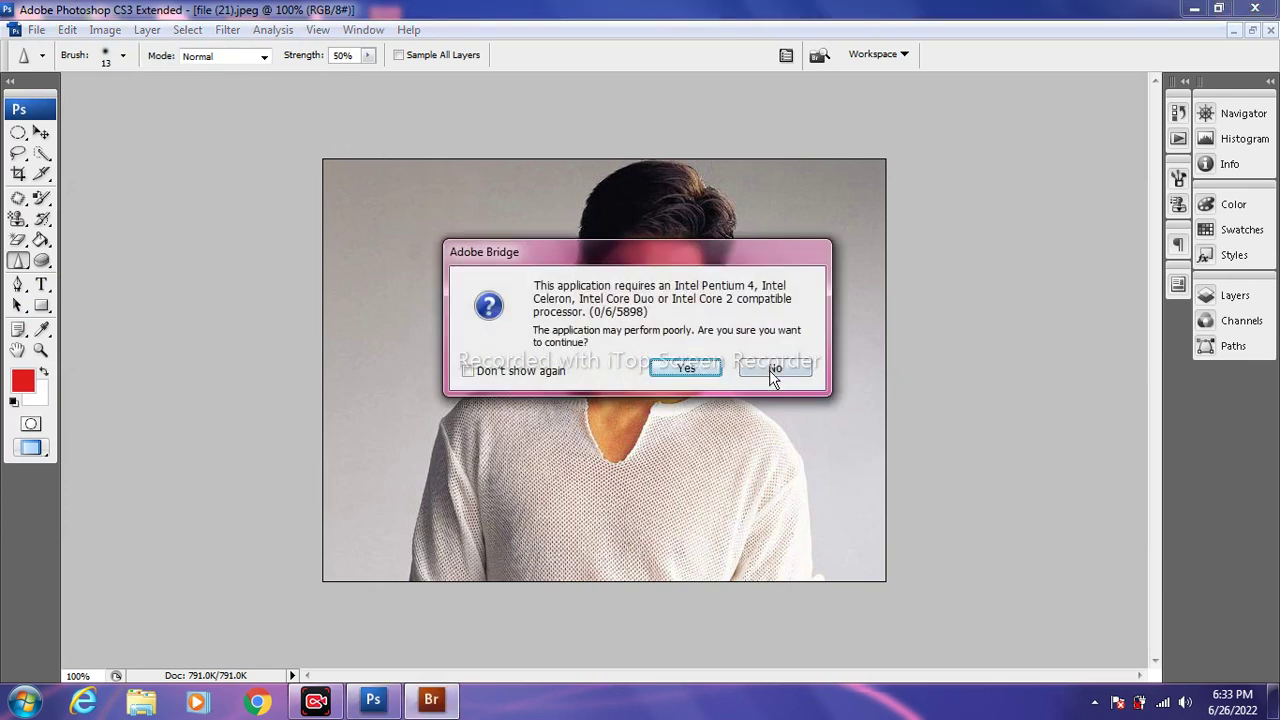
click(774, 370)
Open the photo 341003dbc0d87f31e92b6800f8644749.jpg.
click(30, 30)
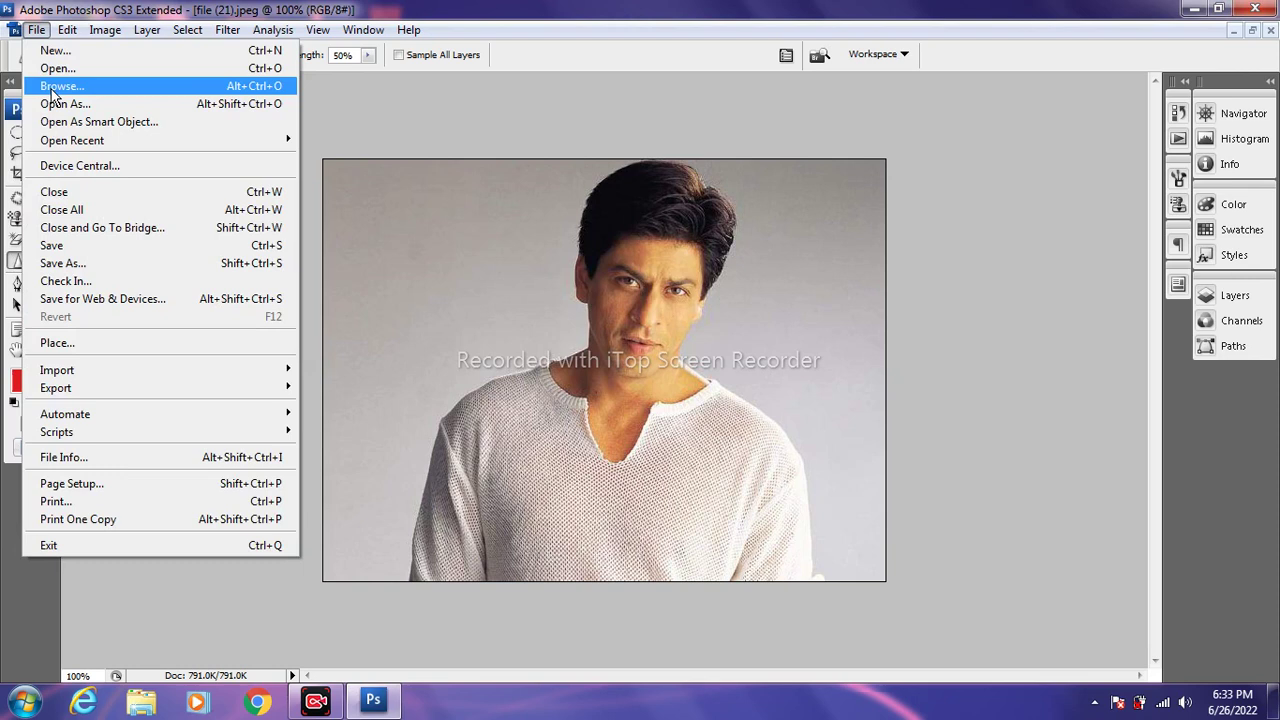
click(58, 66)
double_click(632, 160)
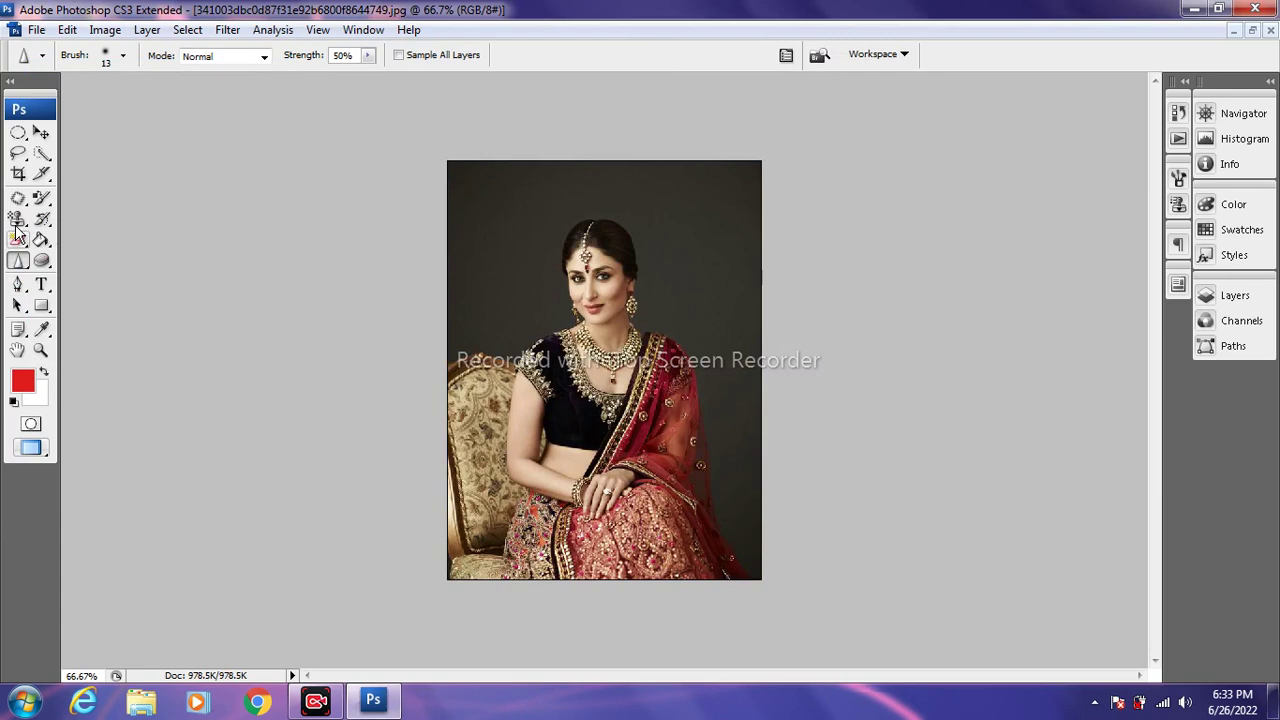
Sharpen the woman's necklace, blouse embroidery and red skirt with the Sharpen Tool at 108 px and 50% strength, and revert the photo.
click(17, 218)
click(18, 260)
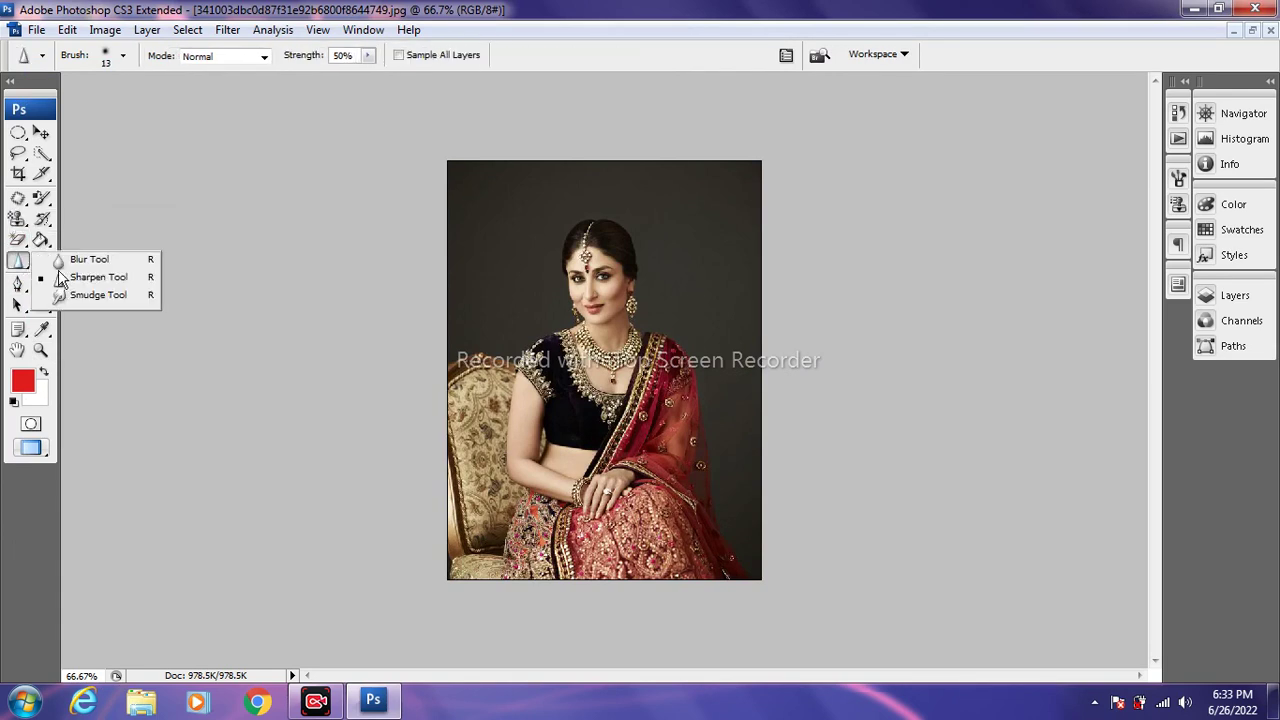
click(86, 282)
click(123, 57)
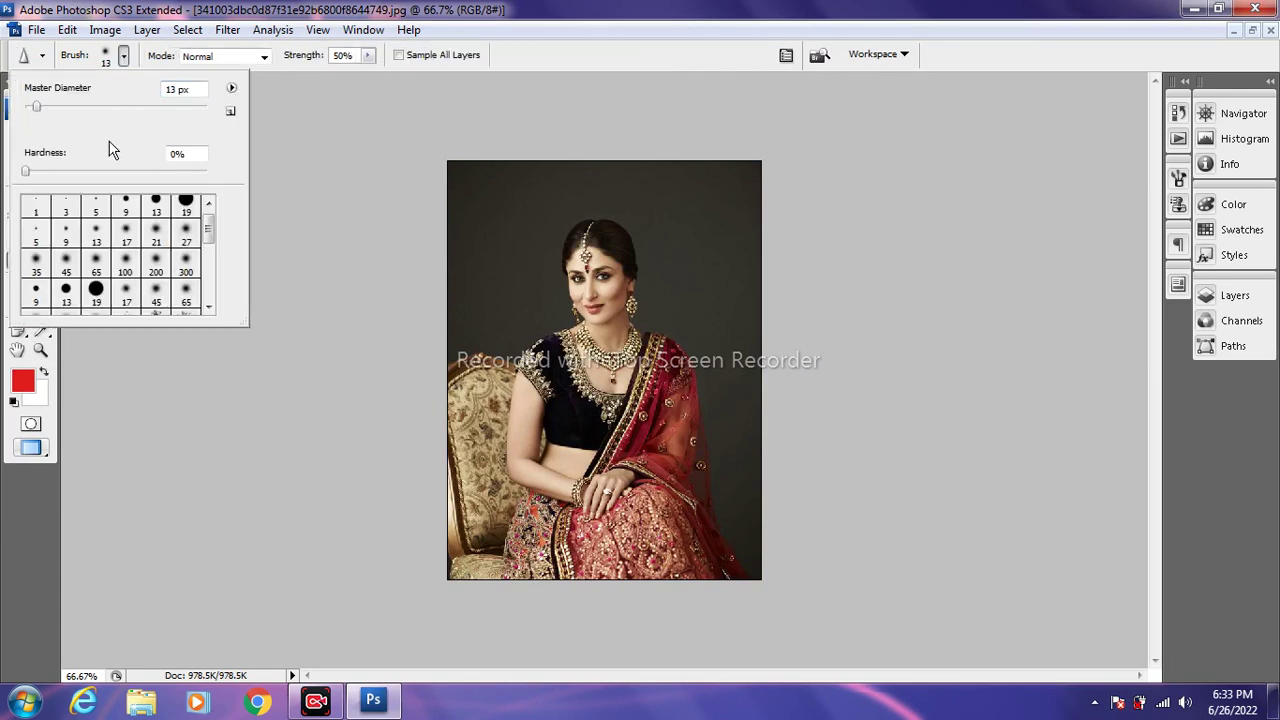
click(121, 107)
click(613, 348)
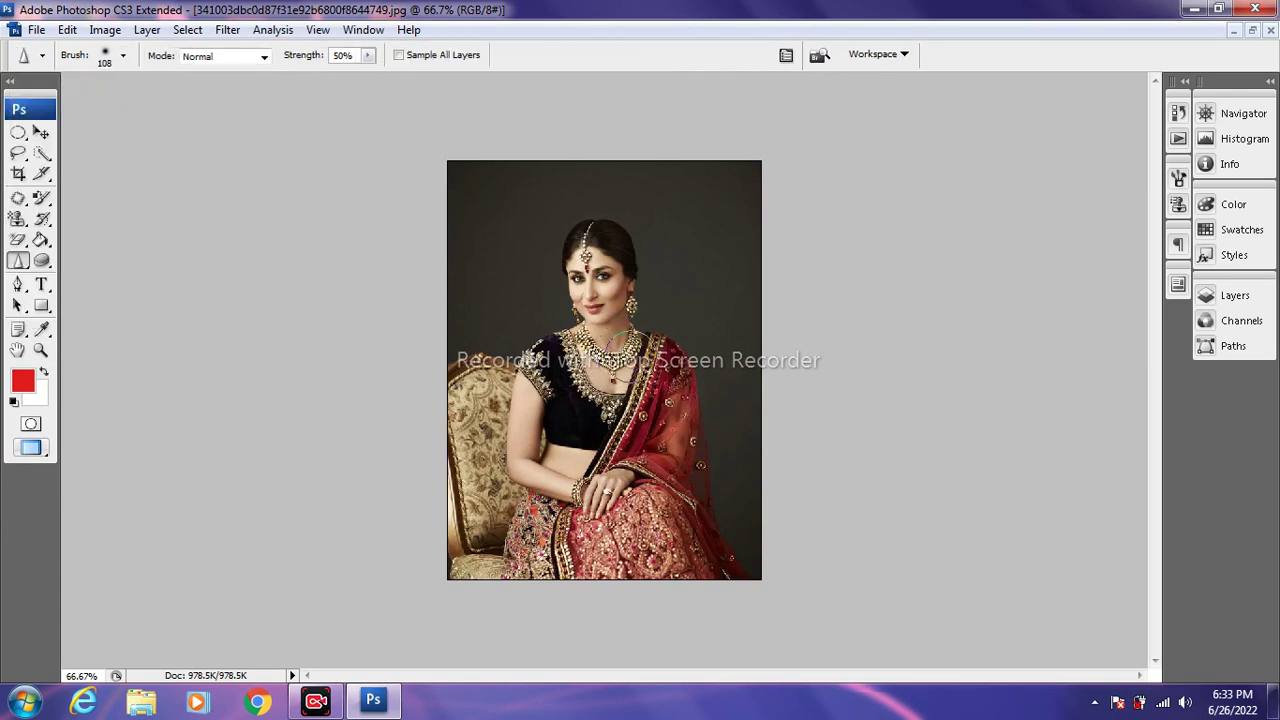
mouse_move(604, 361)
mouse_down()
mouse_move(536, 359)
mouse_move(543, 388)
mouse_move(592, 381)
mouse_up()
mouse_move(650, 540)
mouse_down()
mouse_move(607, 545)
mouse_move(676, 545)
mouse_move(668, 505)
mouse_move(680, 482)
mouse_up()
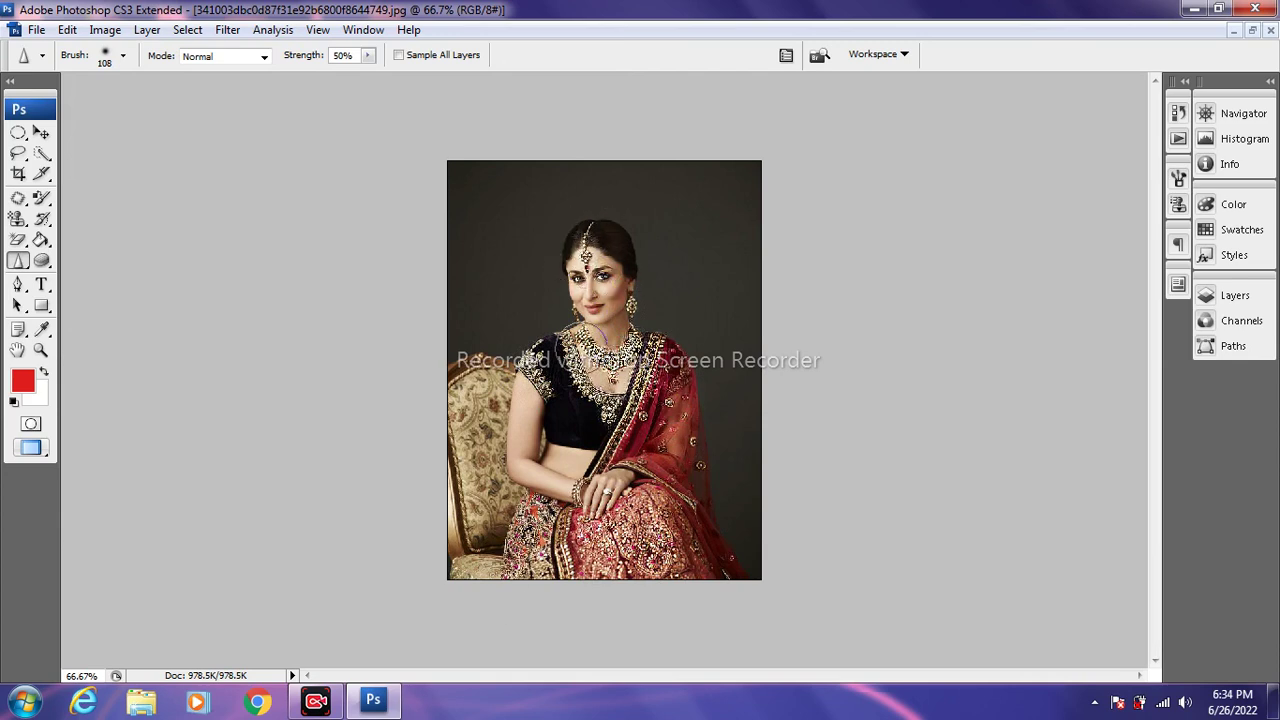
click(36, 30)
click(70, 320)
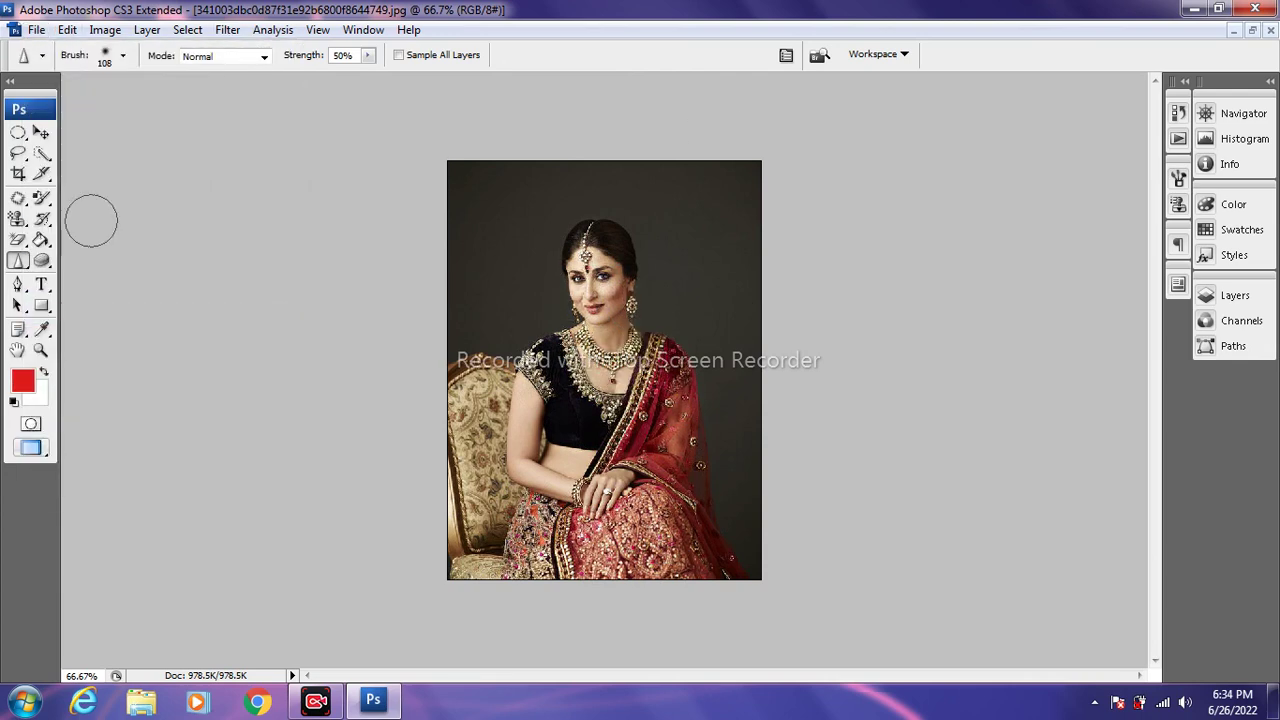
Smear the woman's face down over her blouse with the Smudge Tool at 71 px and 50% strength, and revert the photo.
right_click(18, 262)
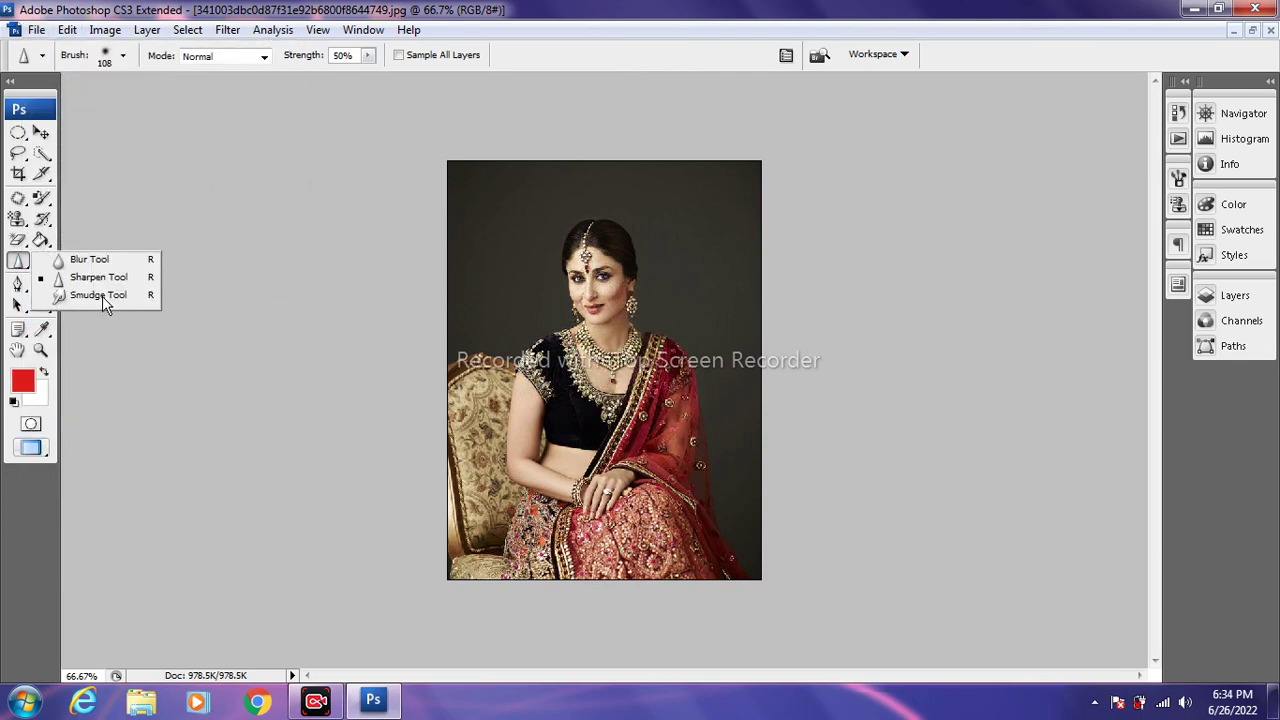
click(103, 298)
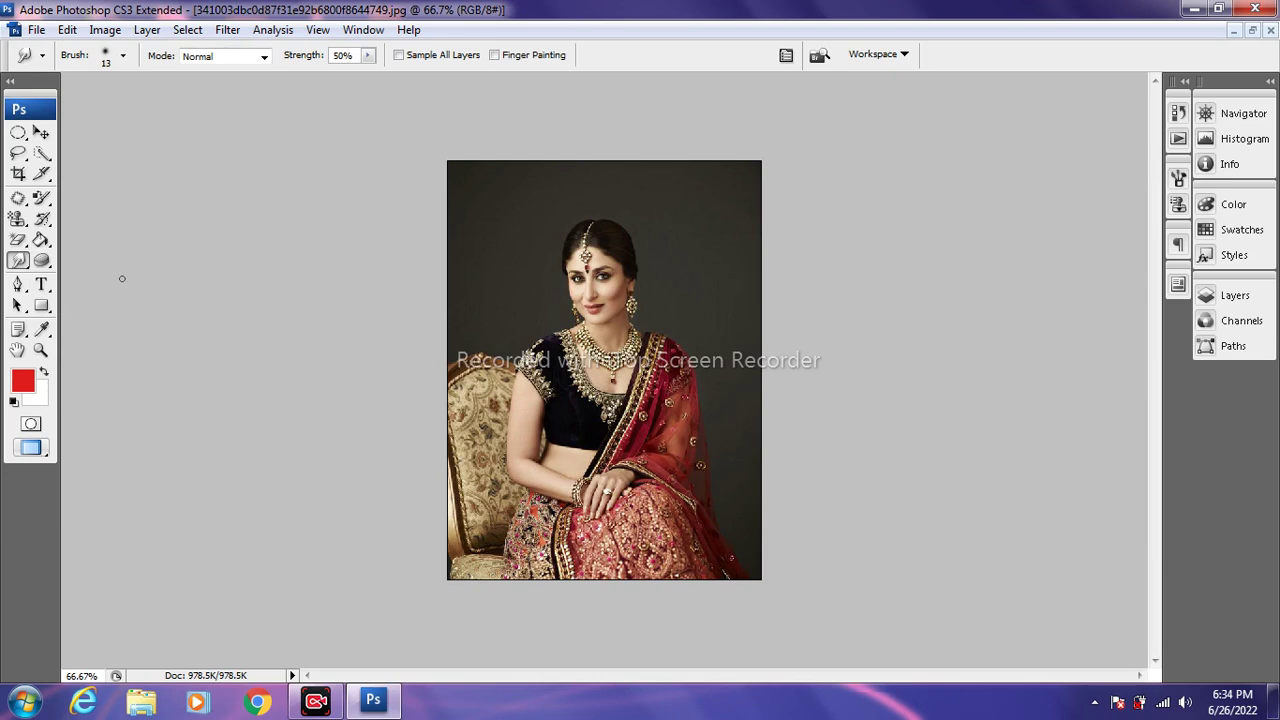
click(124, 58)
drag(89, 106, 89, 106)
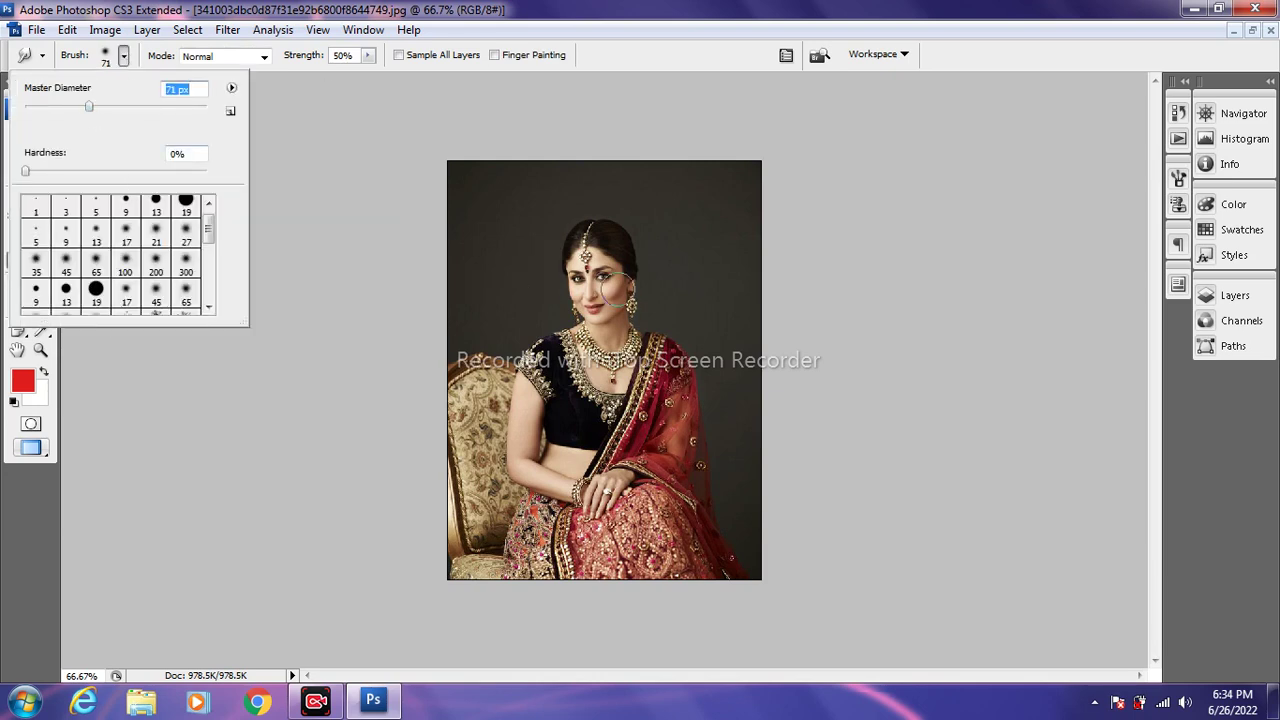
drag(597, 285, 574, 414)
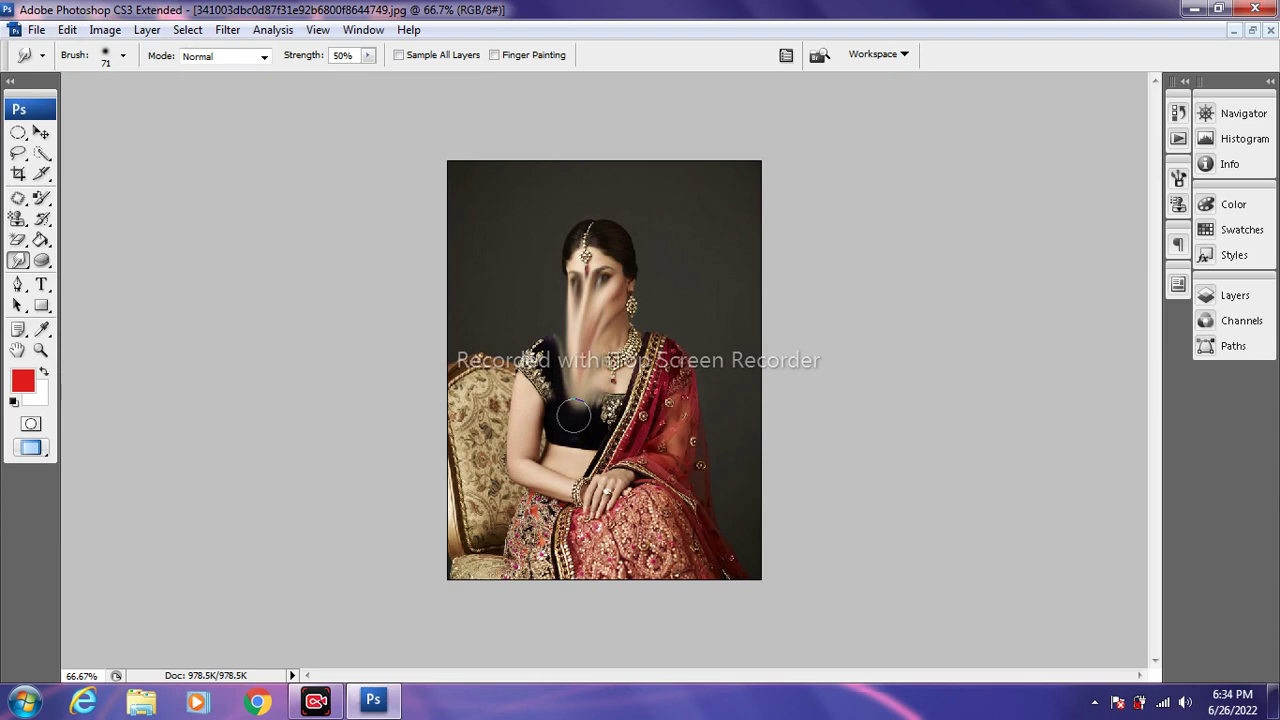
click(36, 30)
click(70, 316)
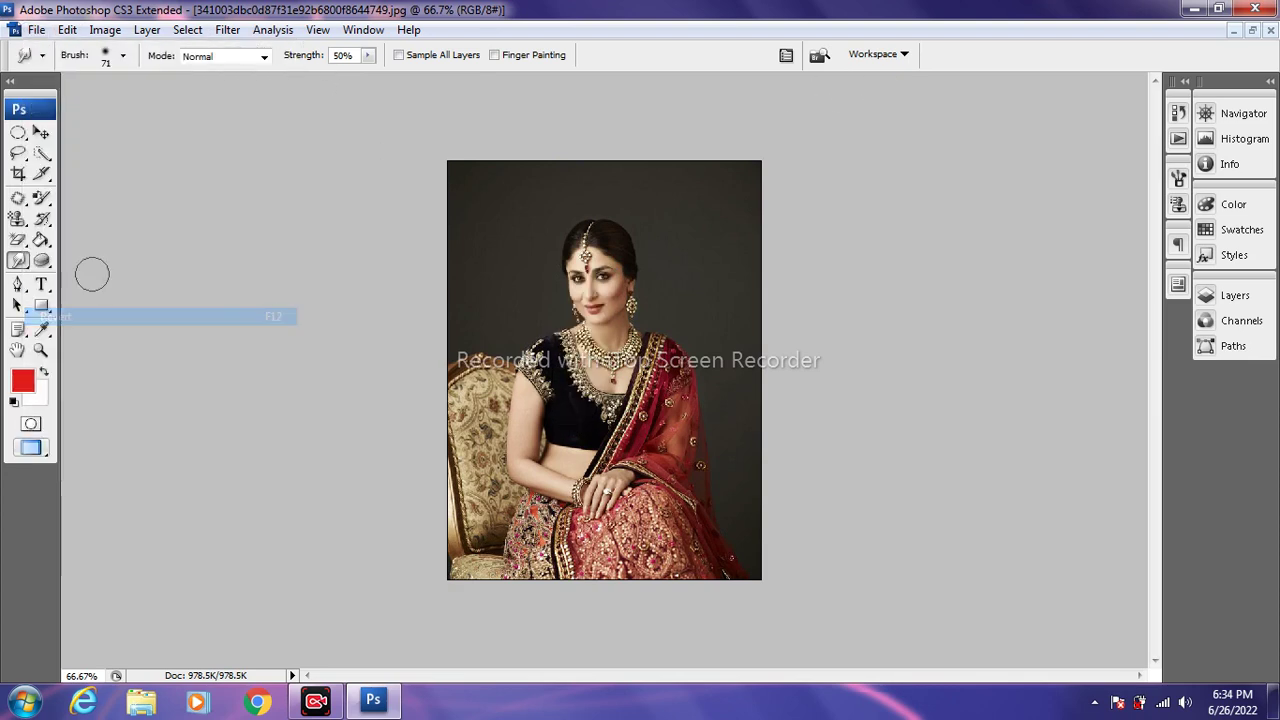
Restore the woman's photo to a floating window and show file (21).jpeg in a maximized window.
click(1251, 33)
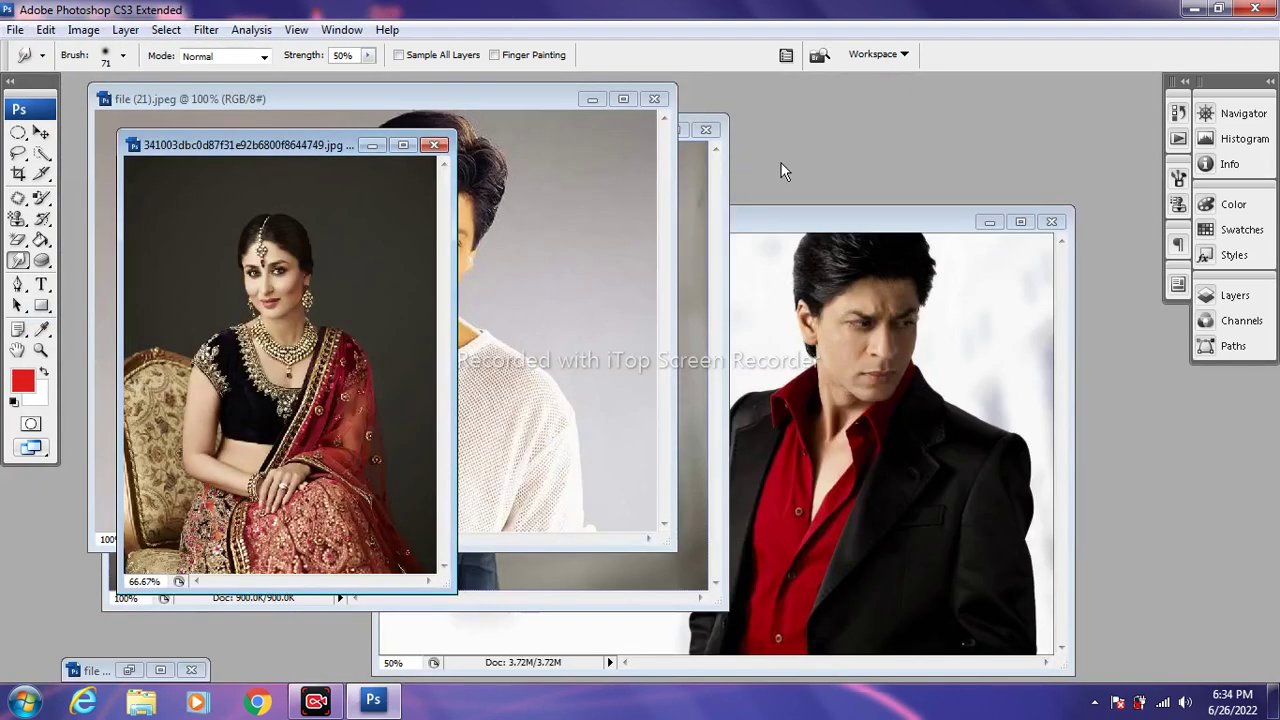
double_click(497, 99)
Smudge the man's face down to the neck, out at both cheeks and up through the hair, and revert the photo.
mouse_move(605, 266)
mouse_down()
mouse_move(627, 290)
mouse_move(645, 357)
mouse_move(640, 418)
mouse_up()
drag(644, 327, 624, 438)
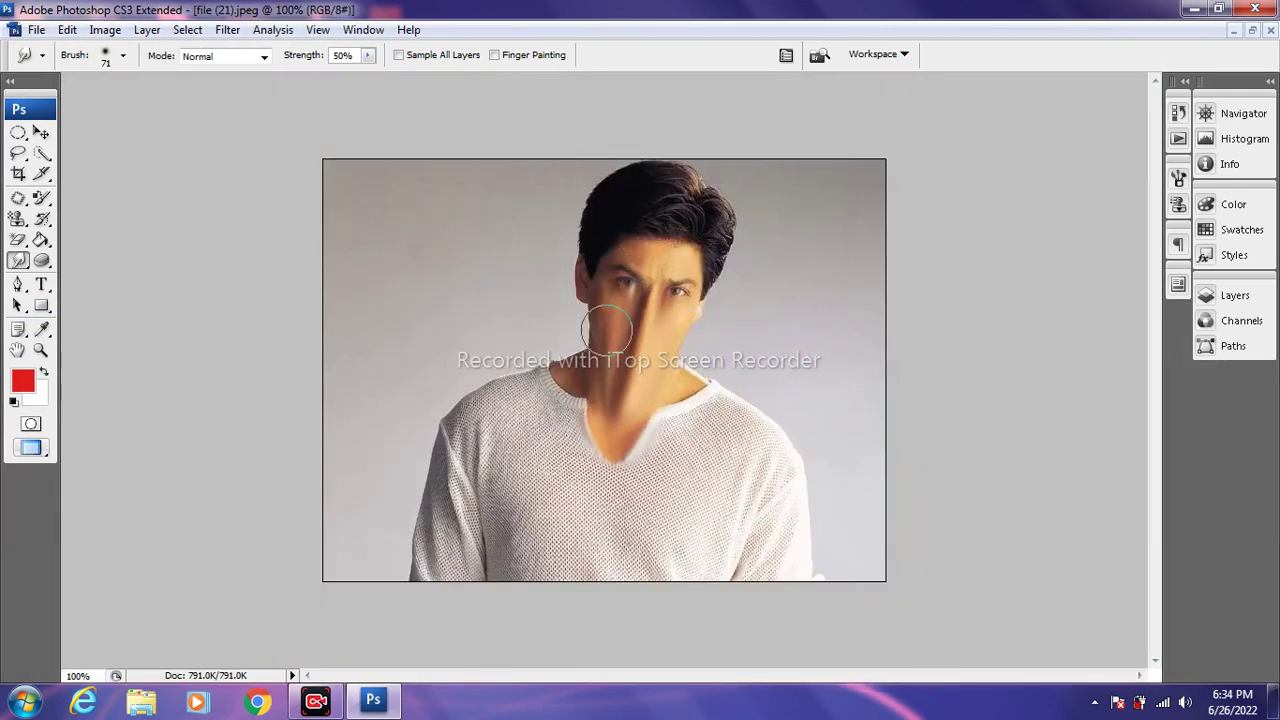
drag(604, 332, 554, 270)
drag(692, 318, 744, 262)
mouse_move(644, 288)
mouse_down()
mouse_move(671, 129)
mouse_move(714, 117)
mouse_up()
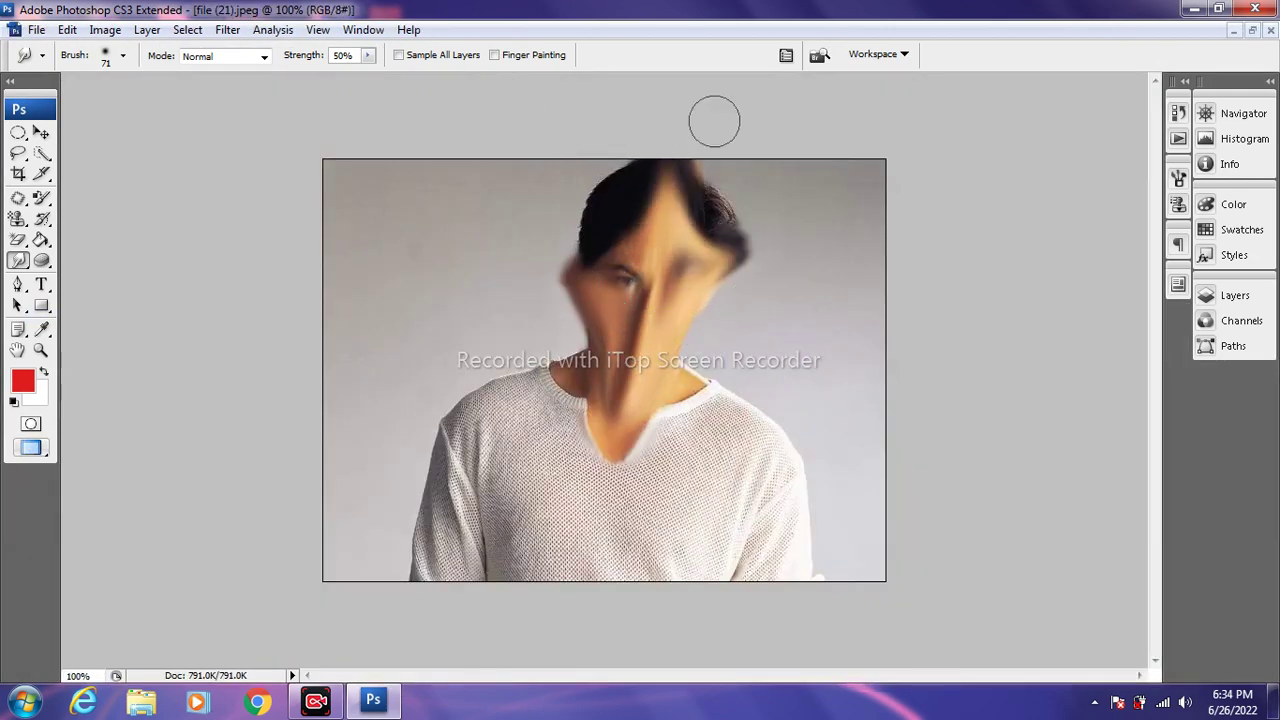
click(37, 30)
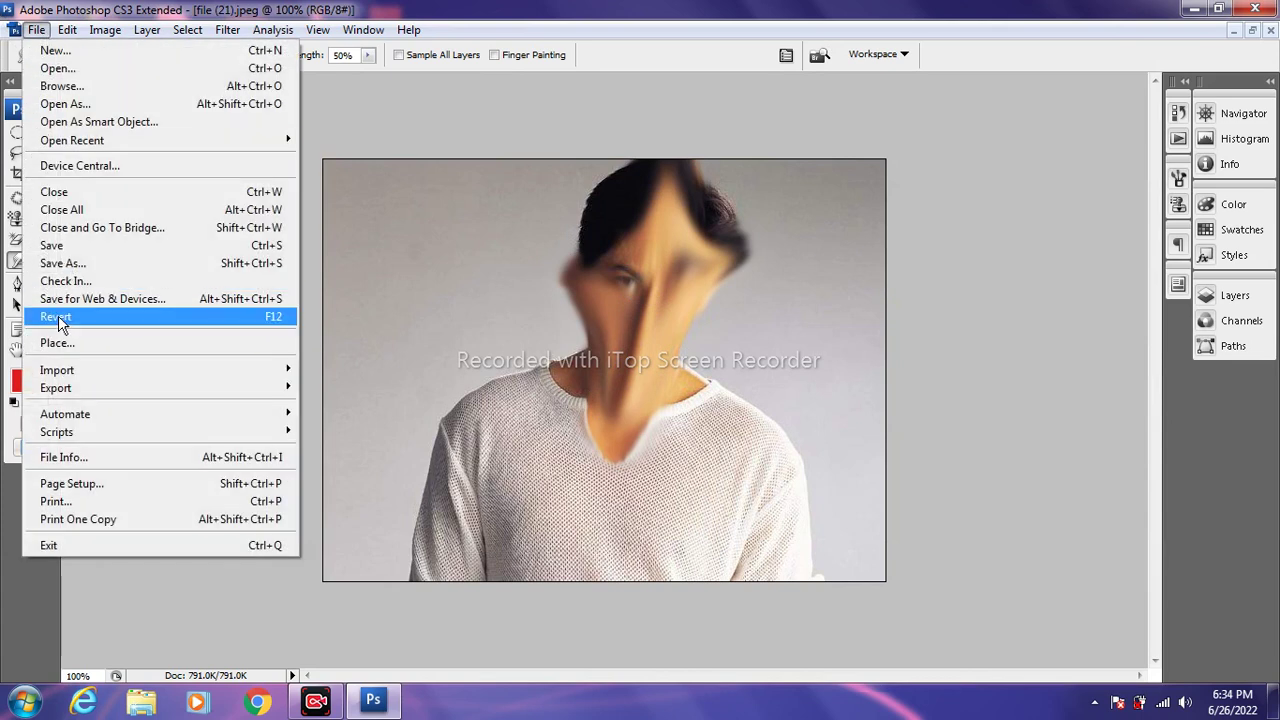
click(58, 316)
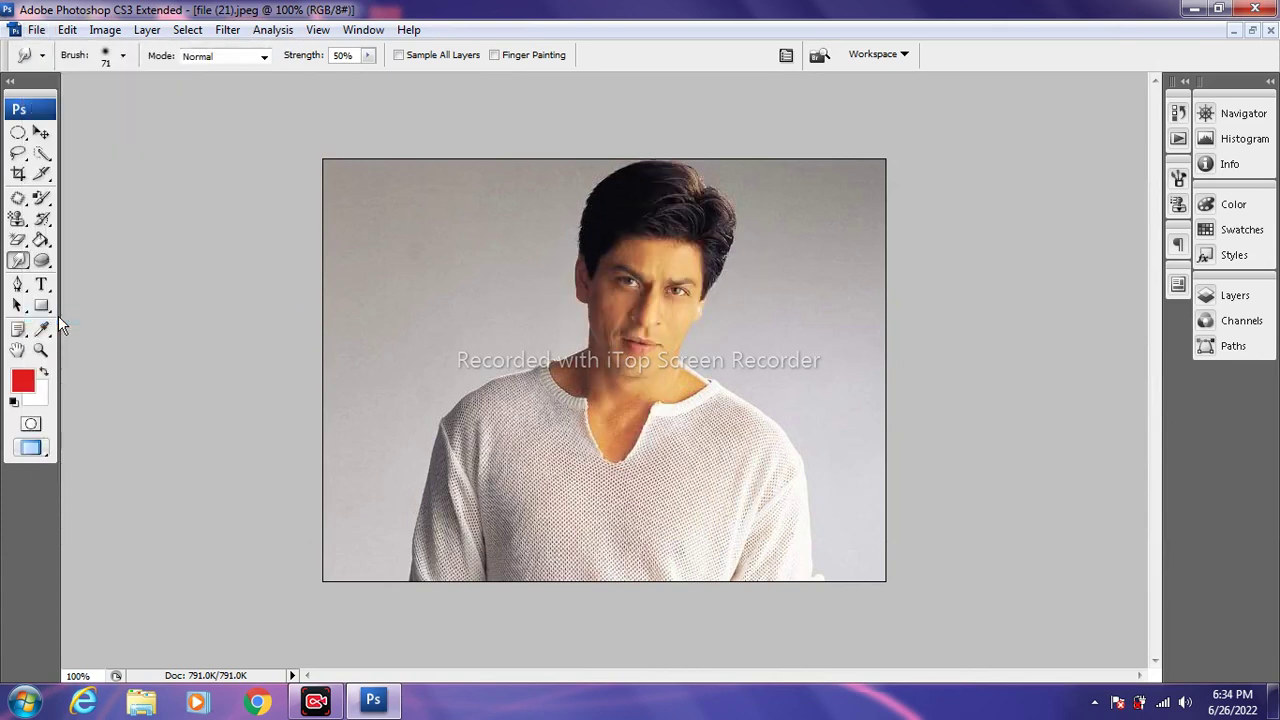